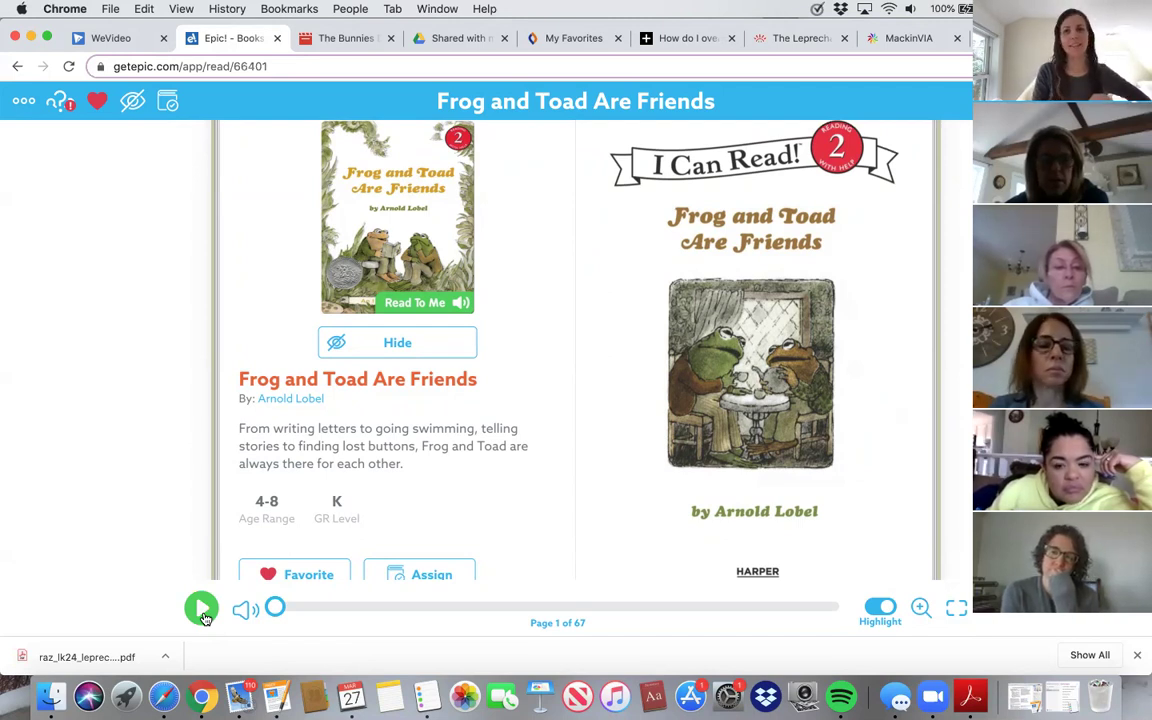
- Display the book Frog and Toad Are Friends in full-screen view
click(956, 614)
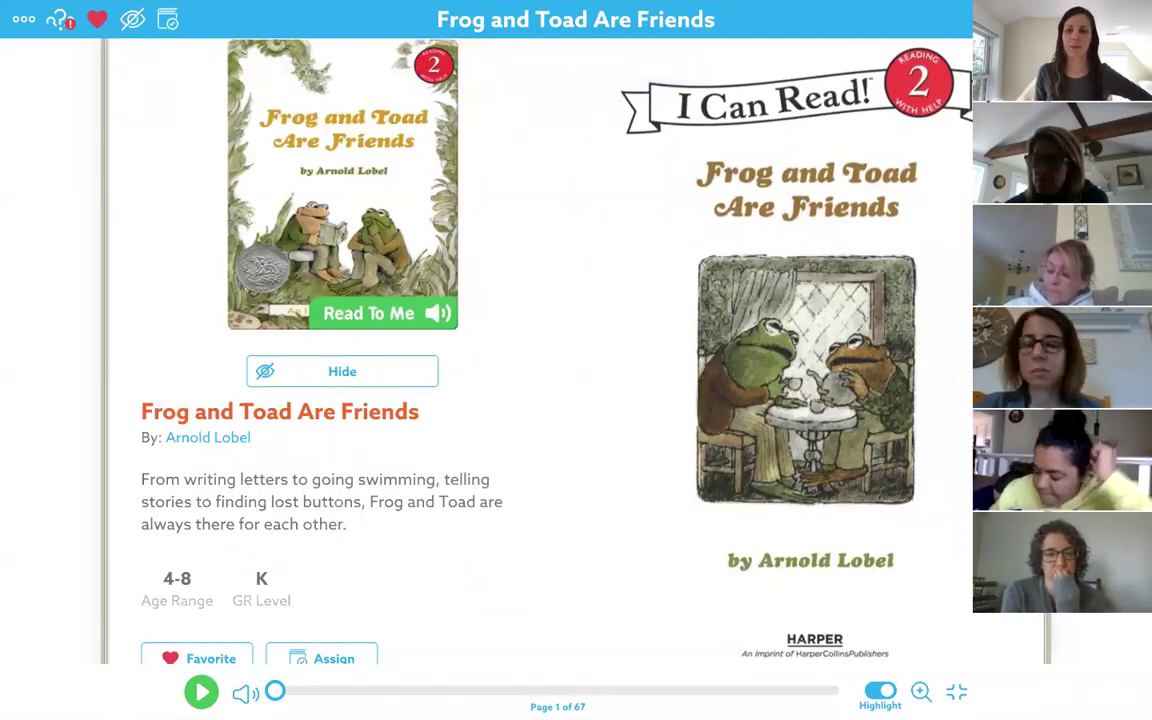
click(955, 692)
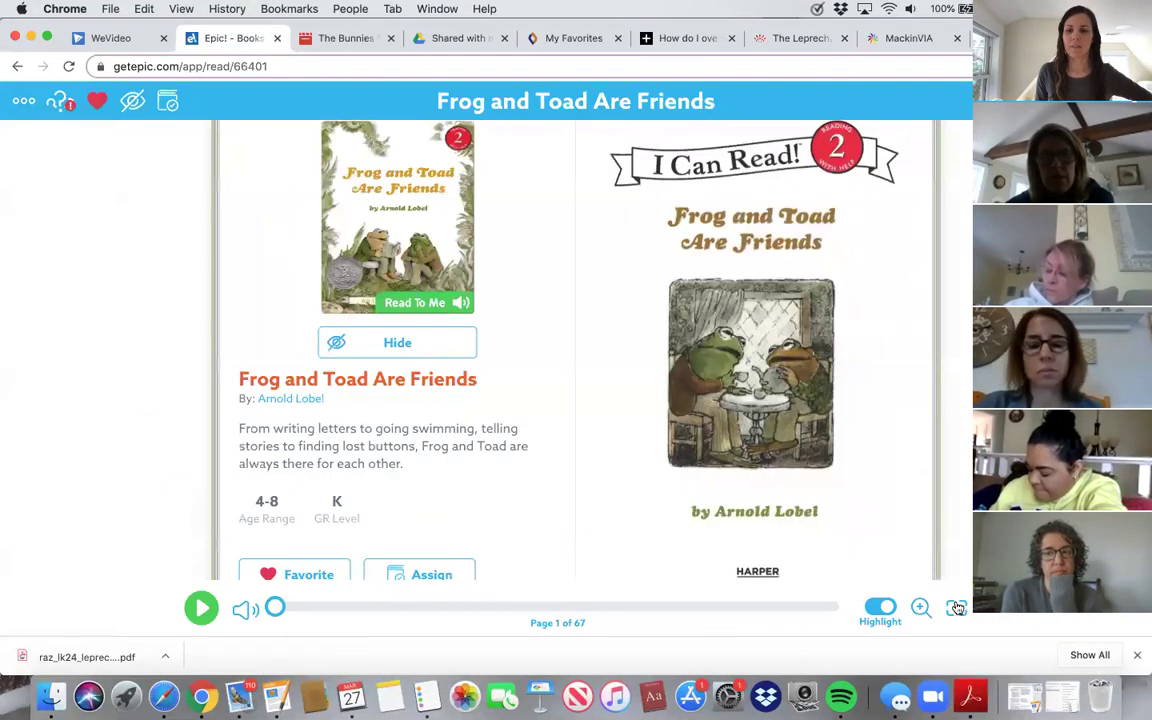
click(957, 608)
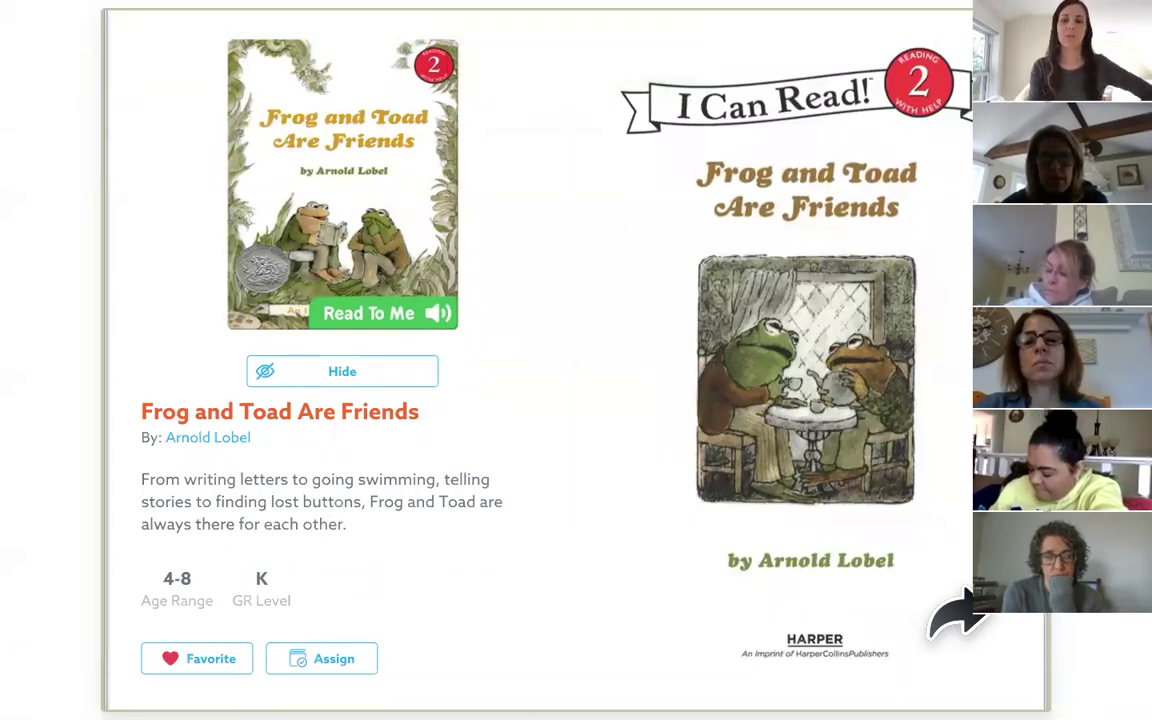
- Page forward through the Spring chapter to page 9, and leave full-screen view
click(958, 615)
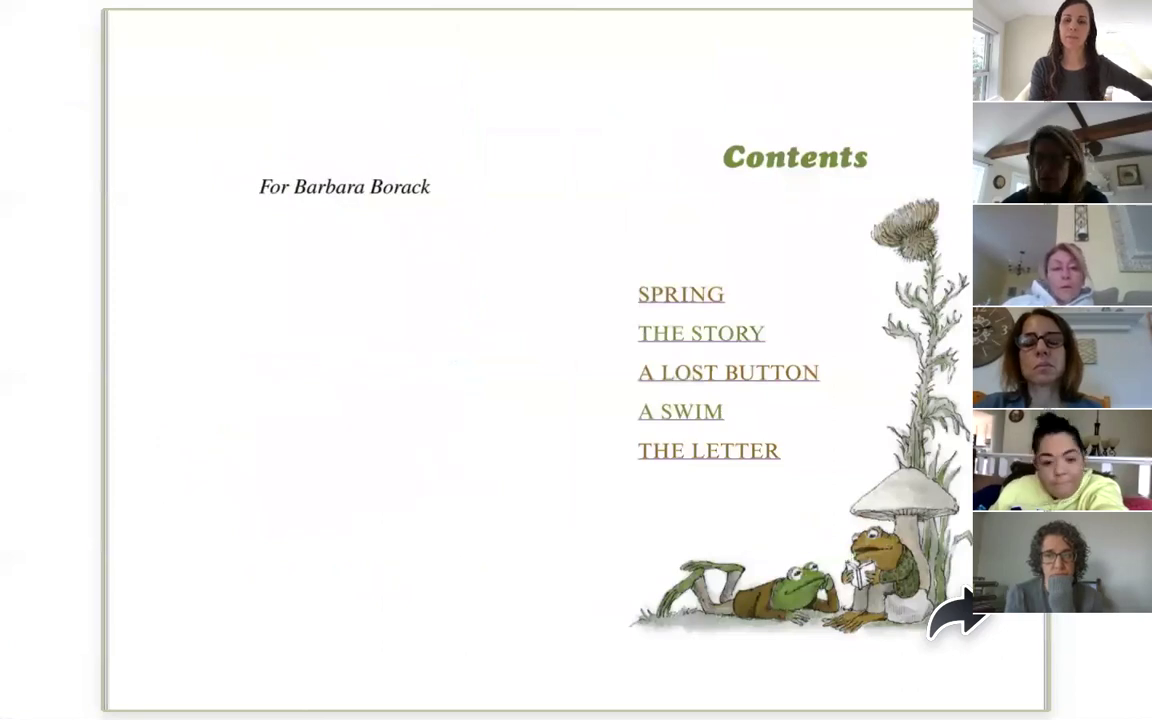
click(958, 615)
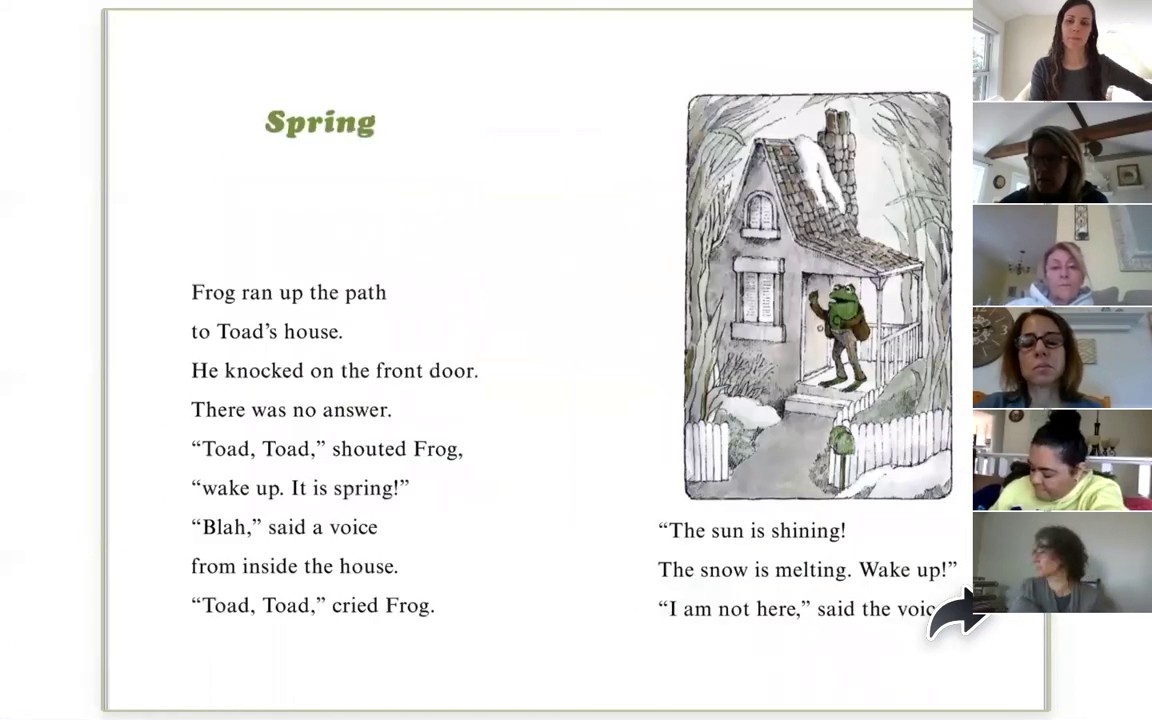
click(958, 615)
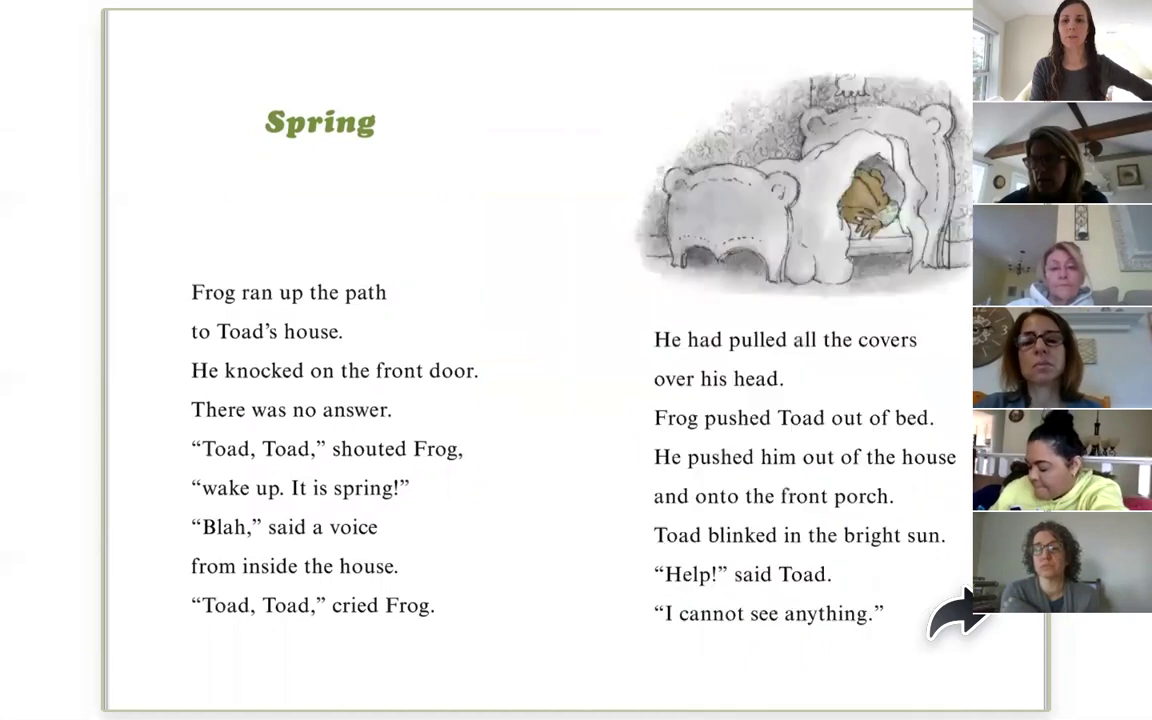
click(958, 615)
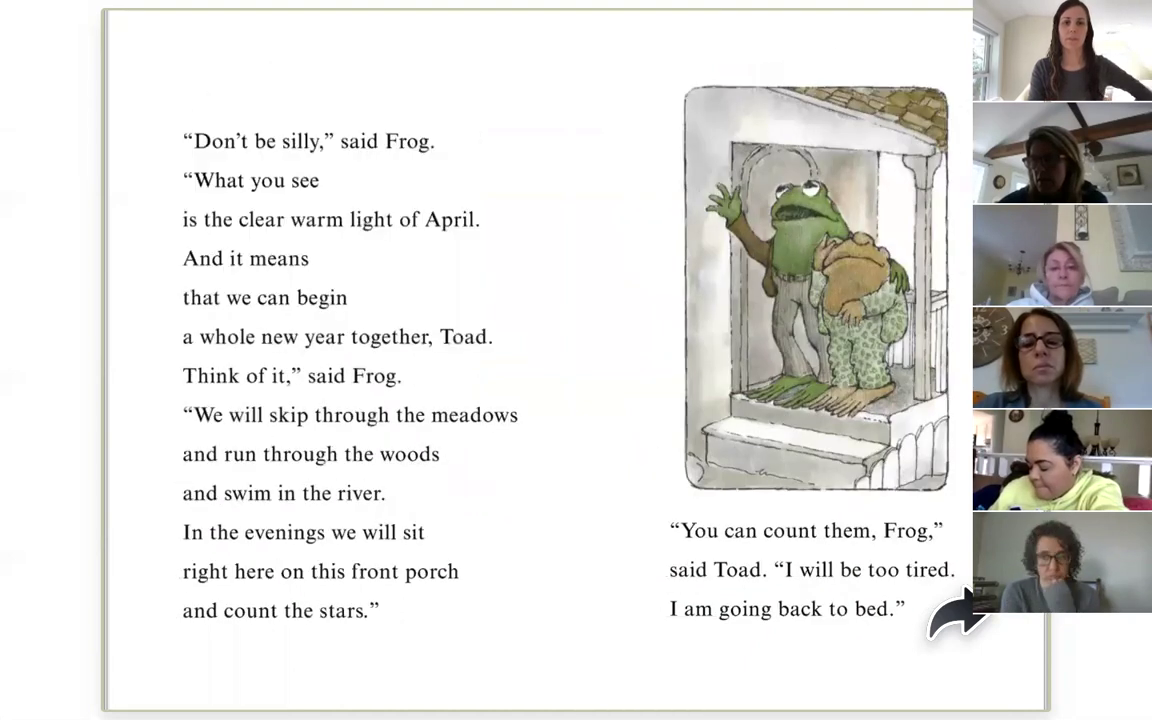
mouse_move(952, 653)
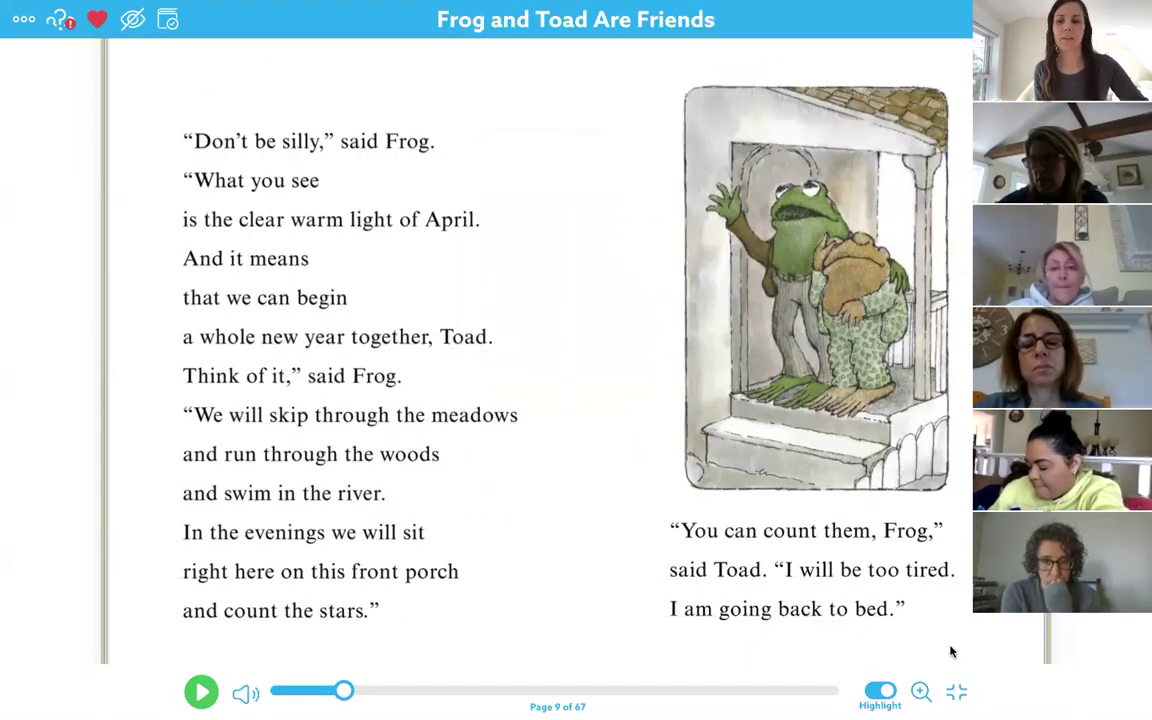
click(961, 698)
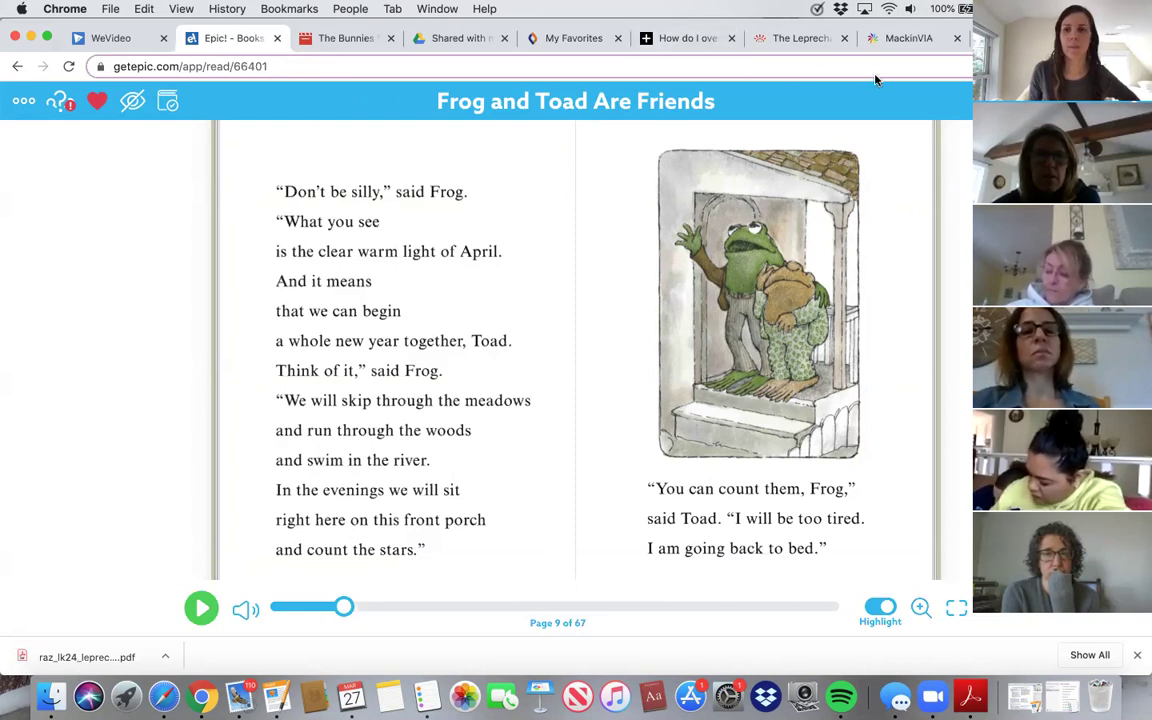
- Close the open MackinVIA reader tab and load wolcott.whps.org in a new tab
click(895, 44)
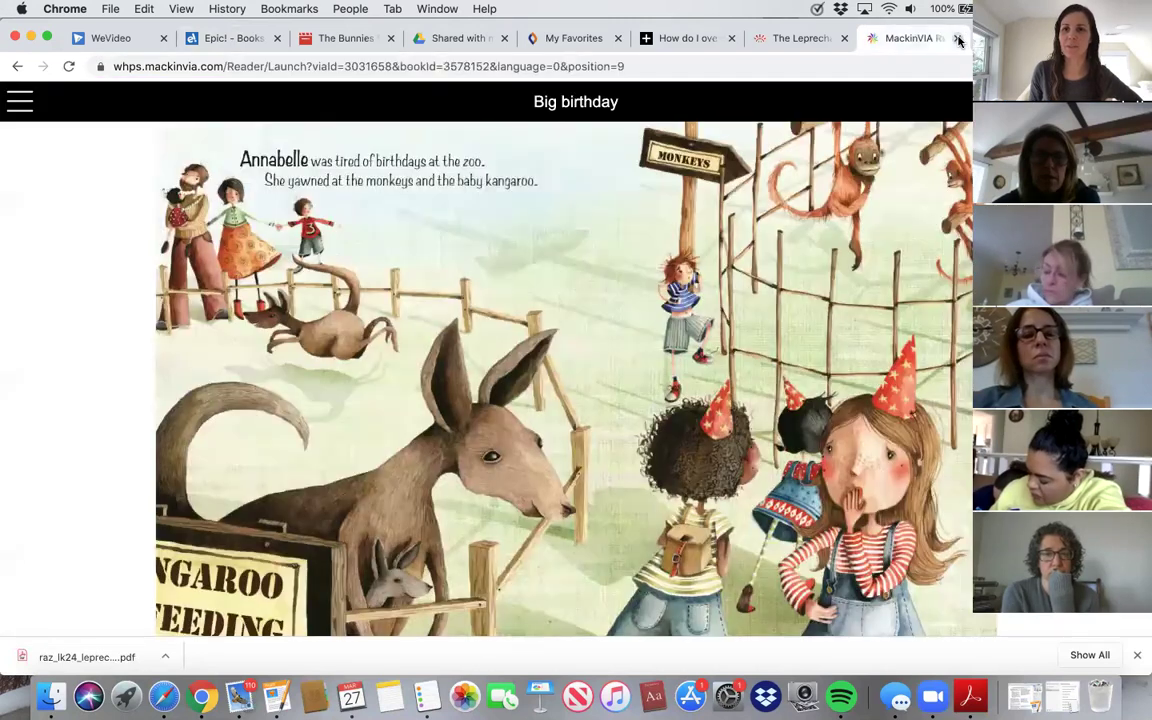
click(957, 38)
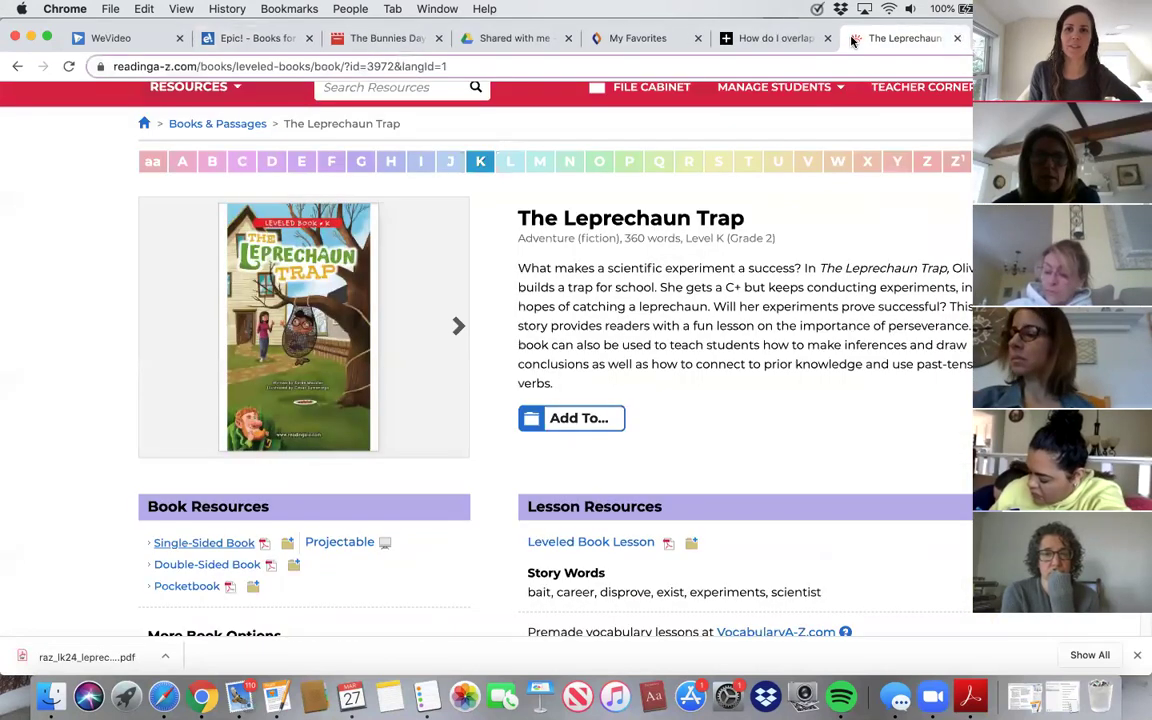
key(super+t)
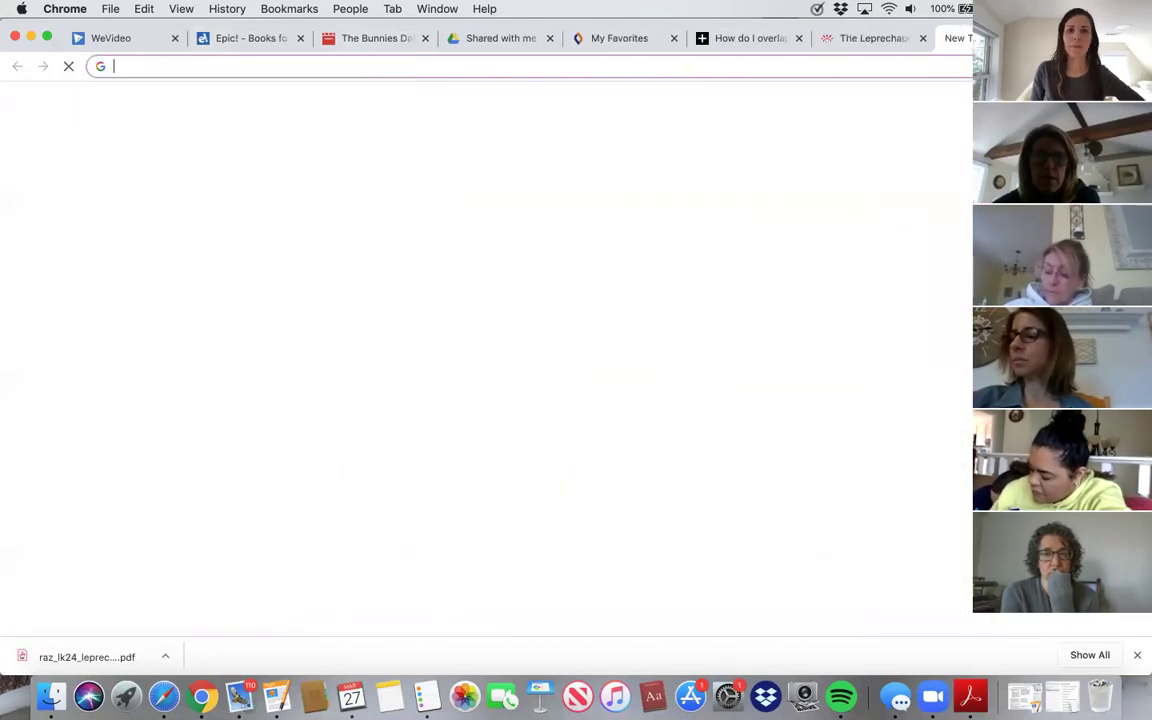
text(wolcott.whps.org)
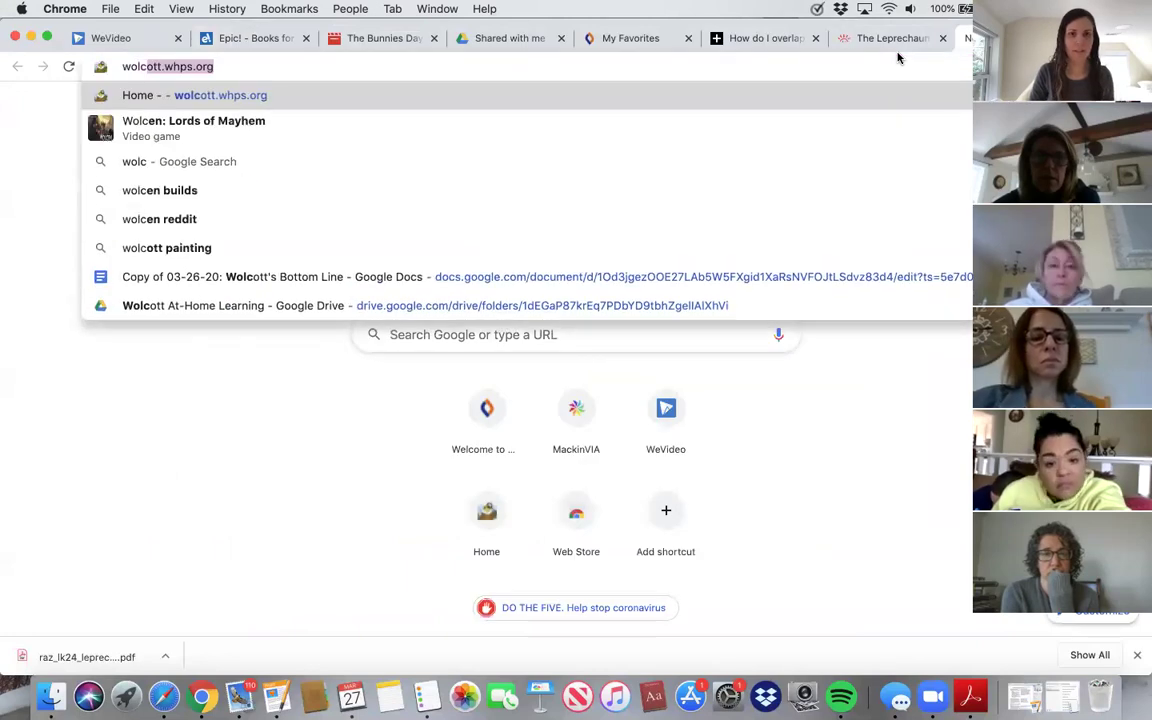
key(Return)
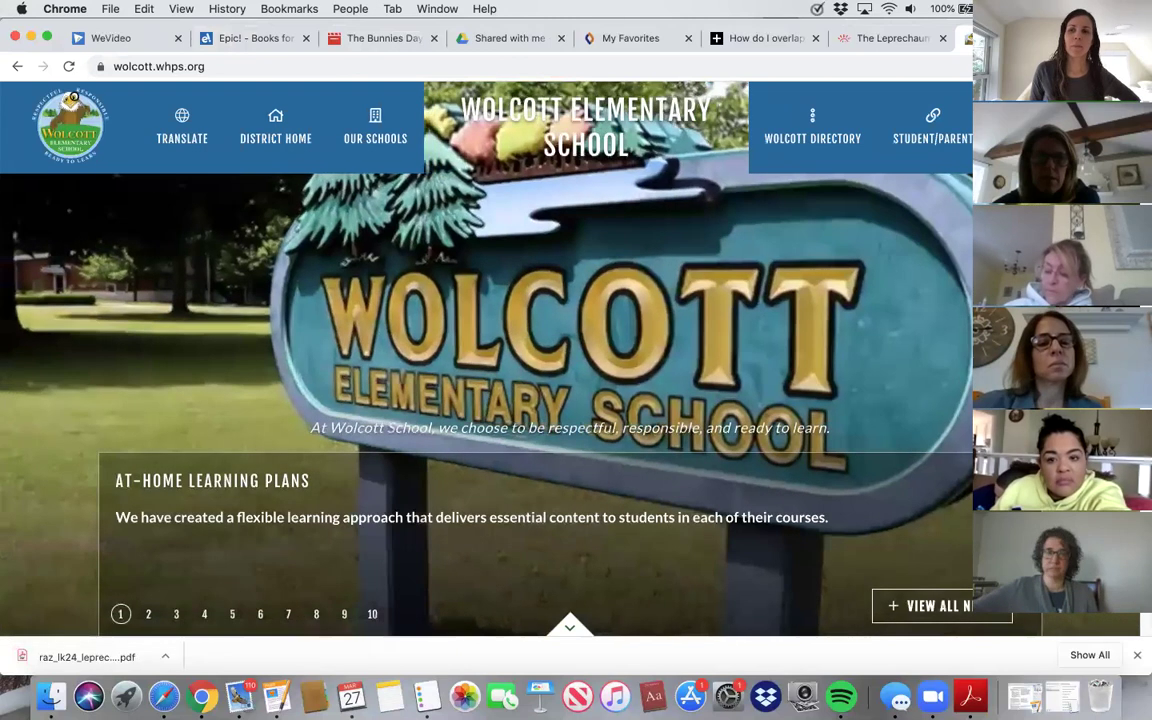
- Go to the school's Library site and open its Online Resources page
mouse_move(864, 283)
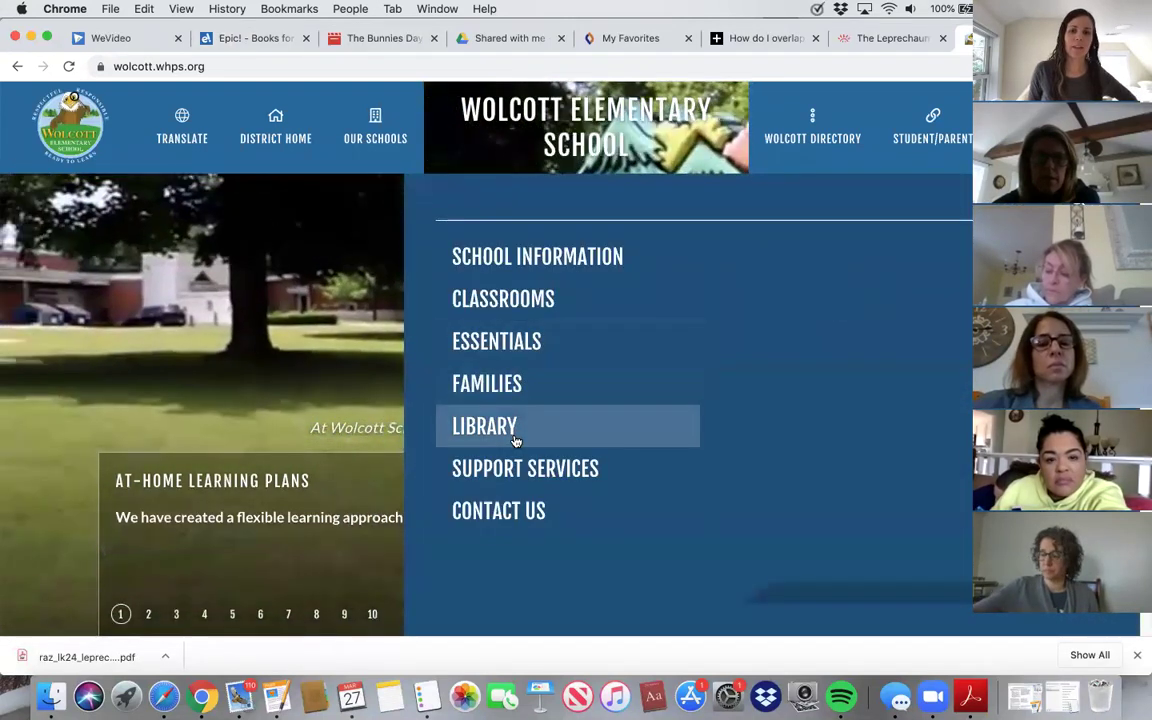
click(513, 441)
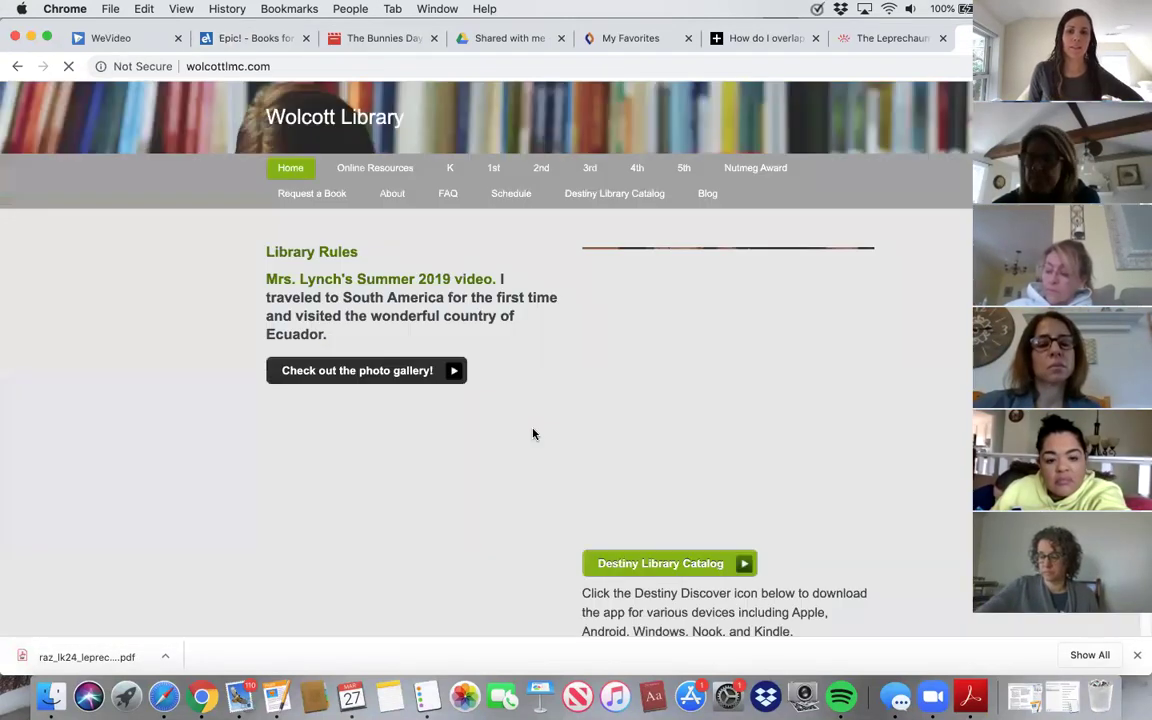
click(381, 172)
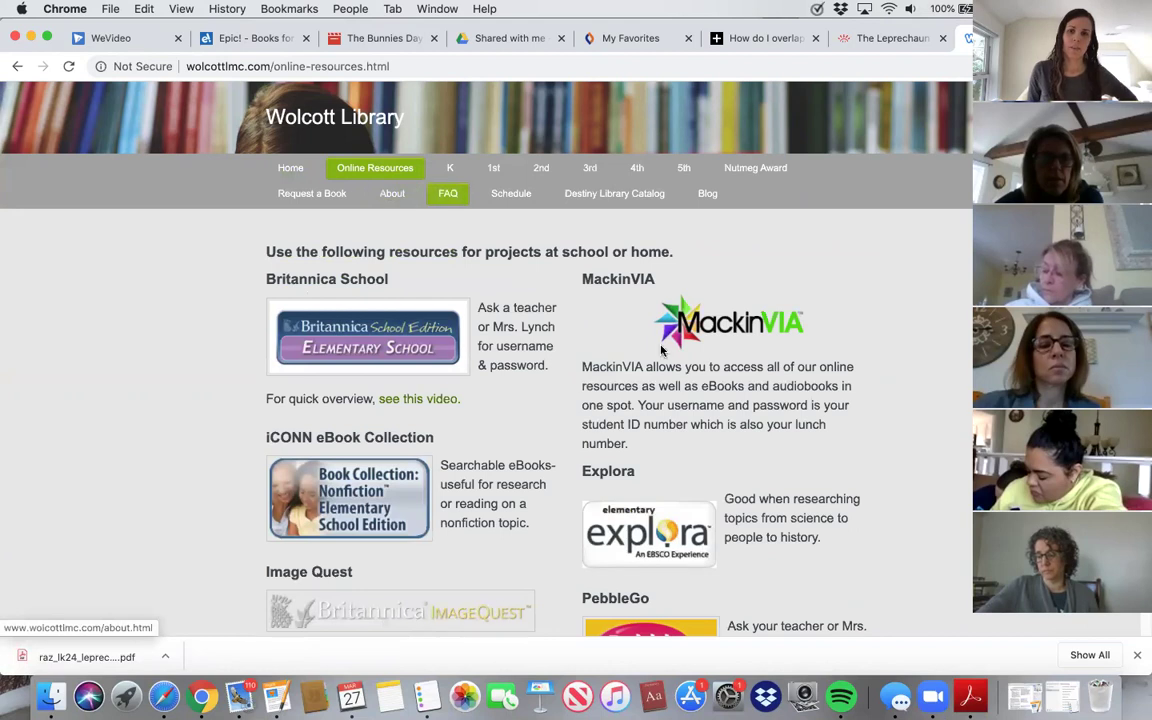
- Open MackinVIA from the online resources and sign in with the Google account
click(730, 325)
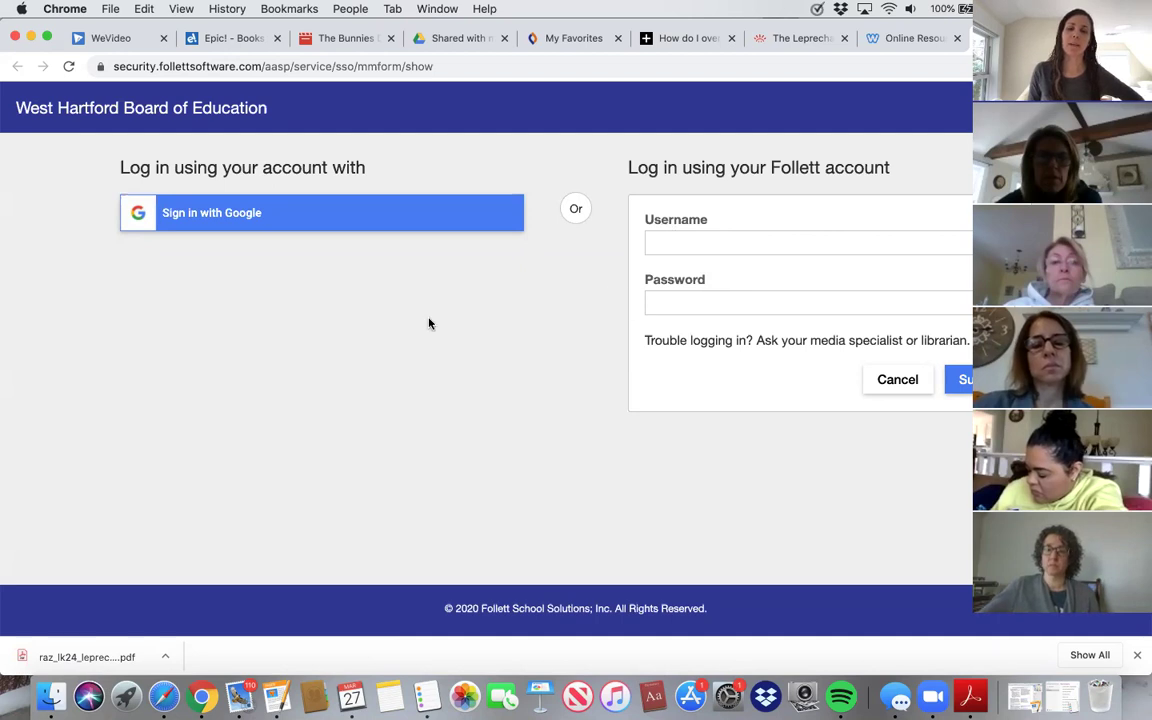
click(203, 222)
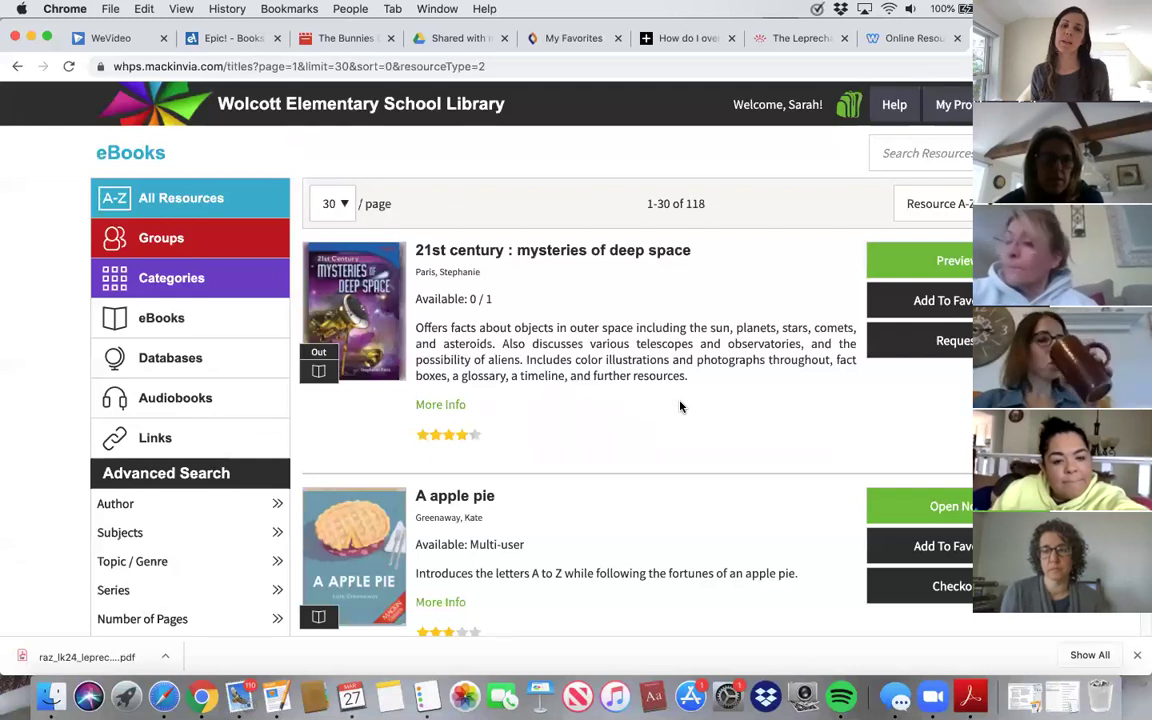
- Browse the school library's eBooks list, examining the titles, their availability and the options for opening or checking them out
scroll(680, 406, down, 1)
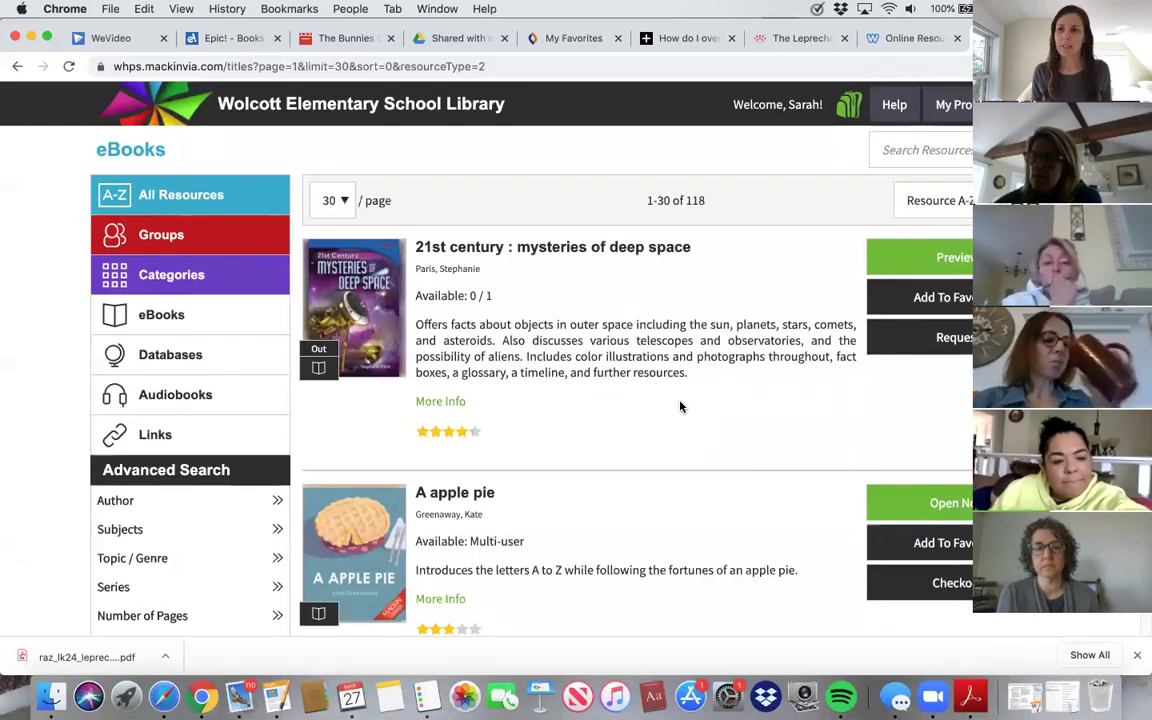
scroll(680, 406, down, 15)
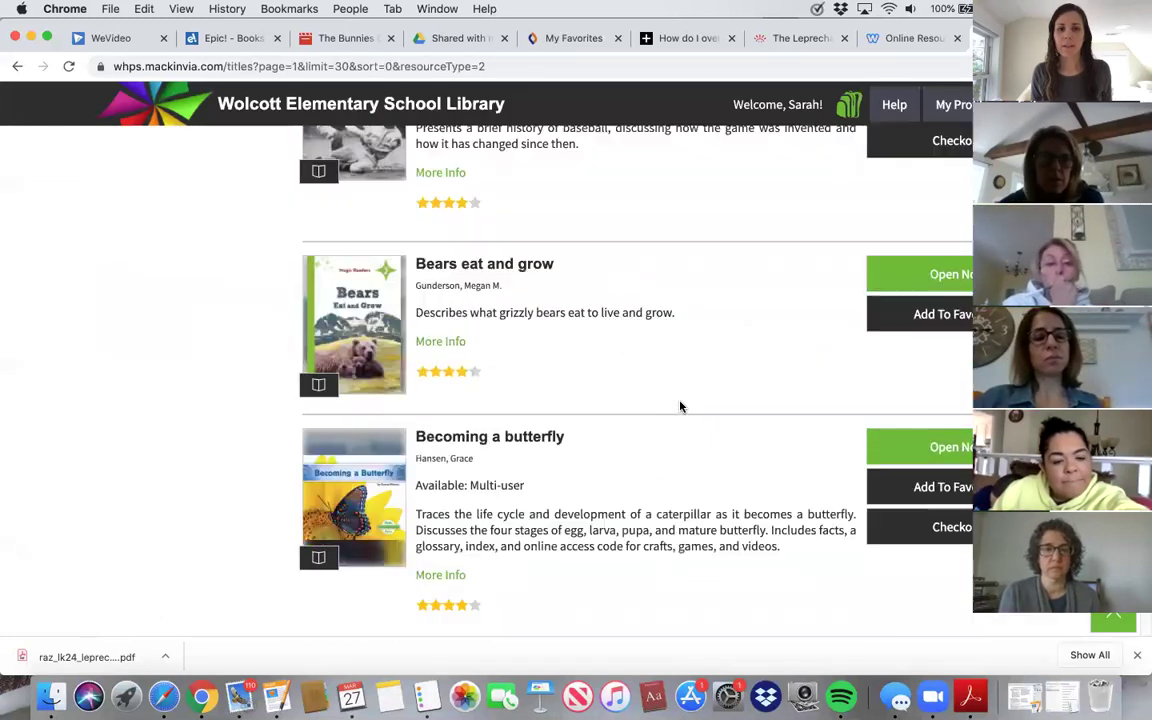
scroll(680, 406, down, 10)
scroll(706, 436, down, 5)
scroll(709, 443, up, 6)
scroll(709, 443, up, 1)
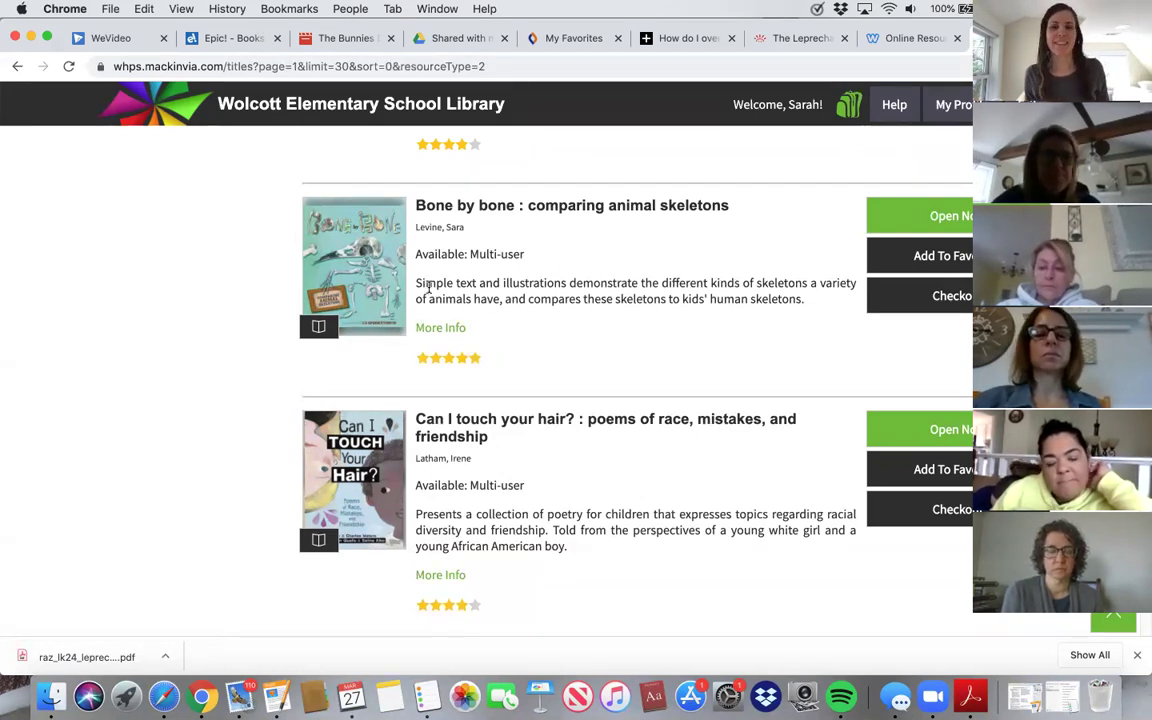
scroll(622, 386, down, 1)
scroll(622, 394, up, 2)
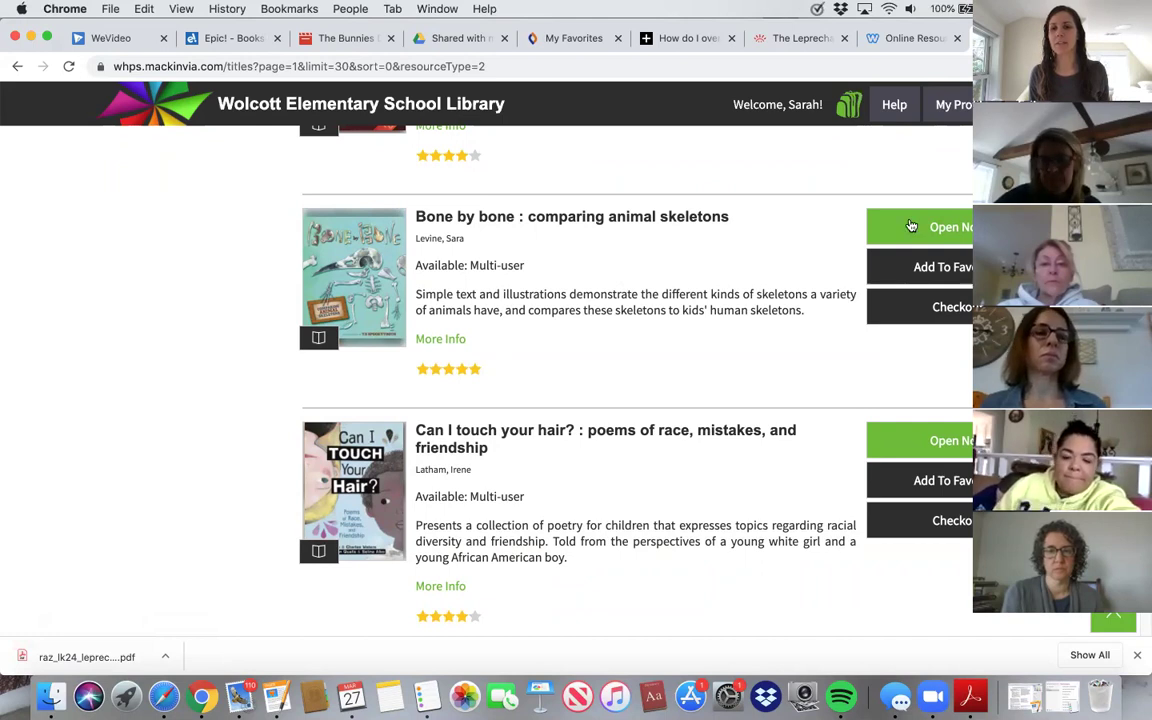
- Show the favorites saved in the backpack and open the eBook Big birthday
click(849, 106)
click(797, 149)
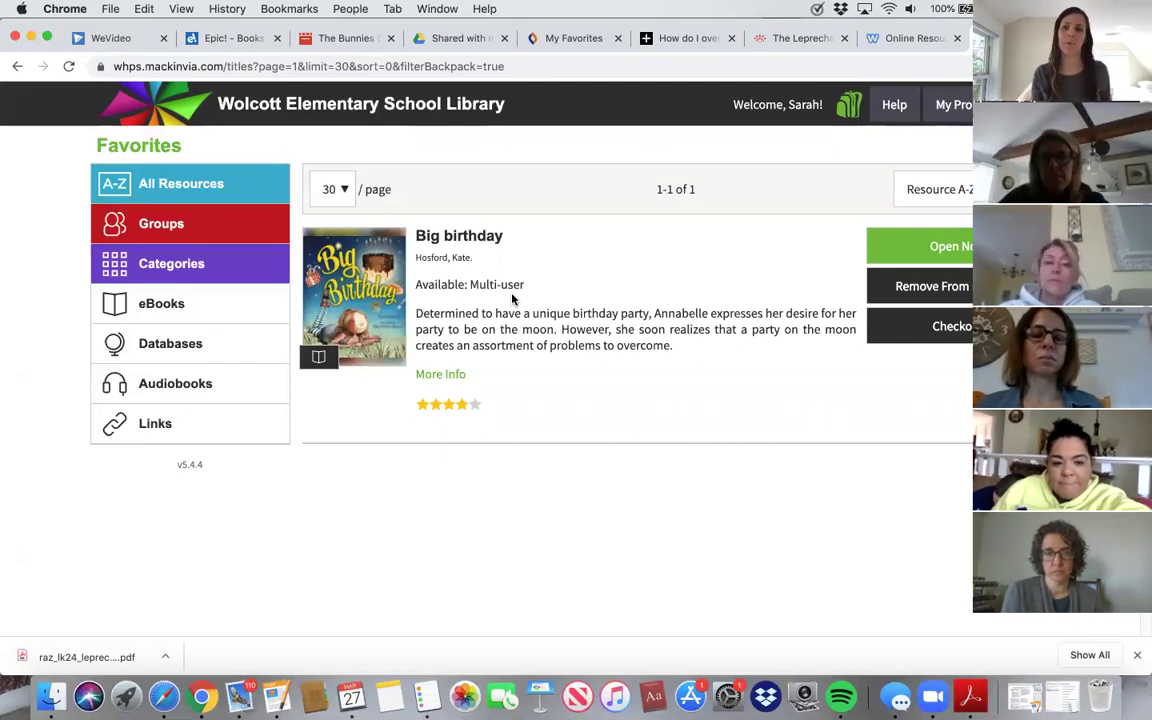
click(955, 253)
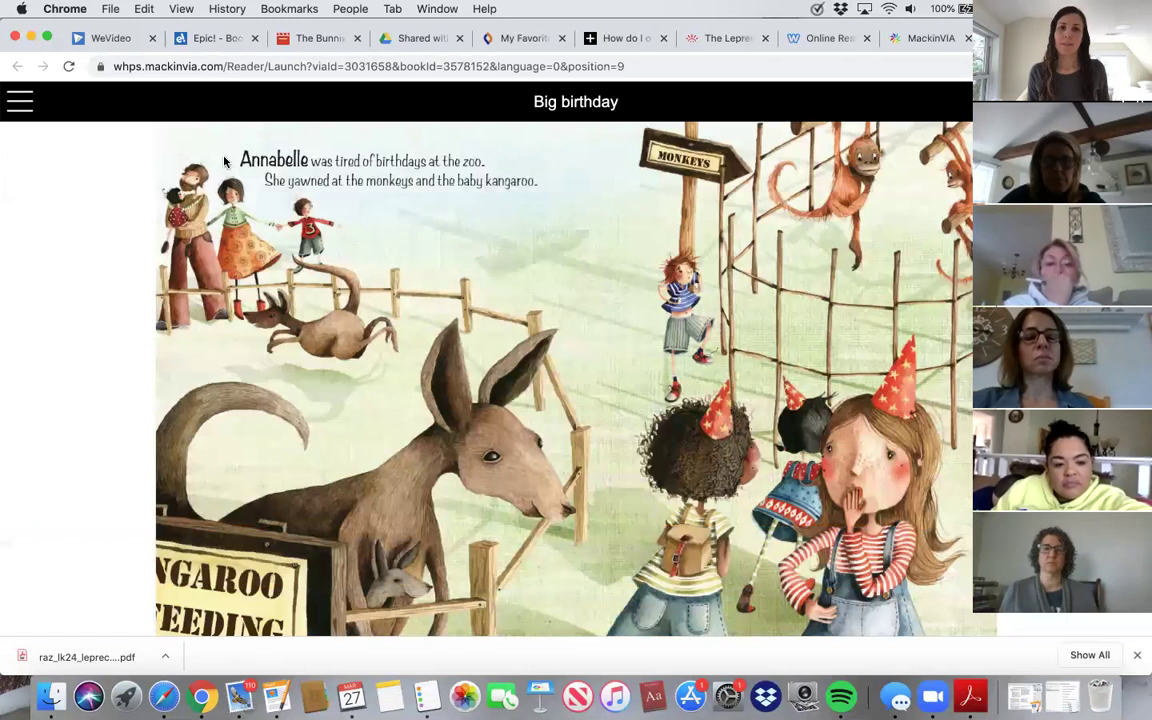
- Page back to the beginning of Big birthday
click(99, 358)
click(99, 358)
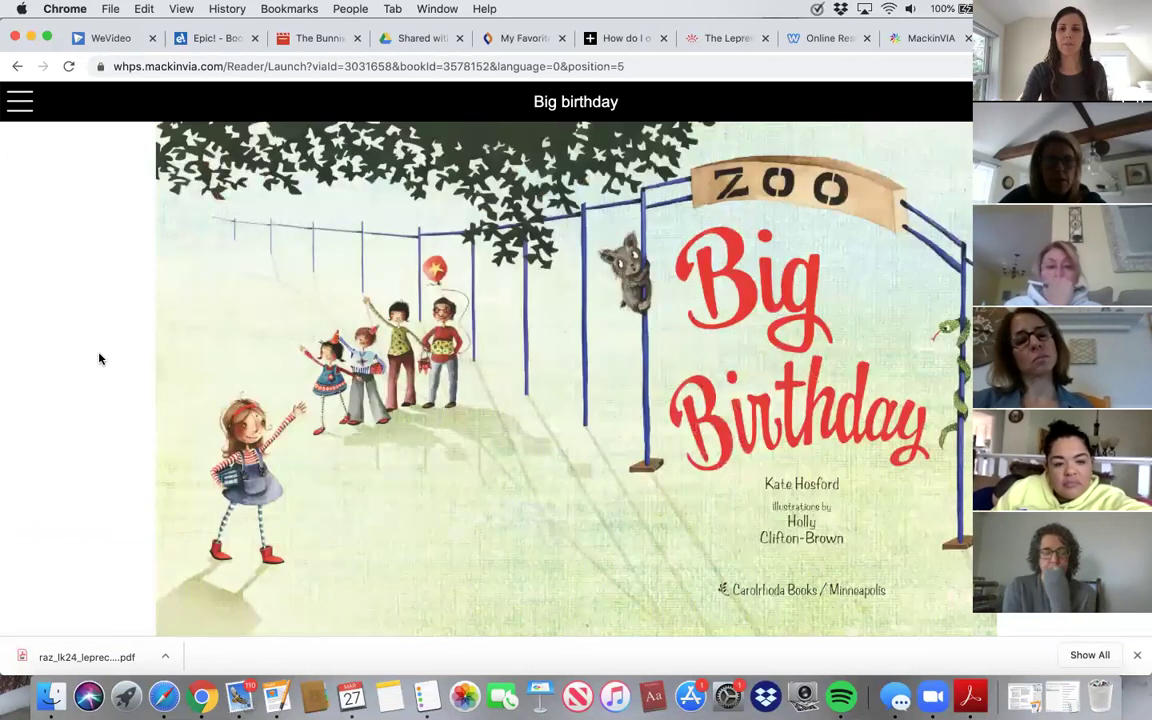
click(99, 358)
click(99, 358)
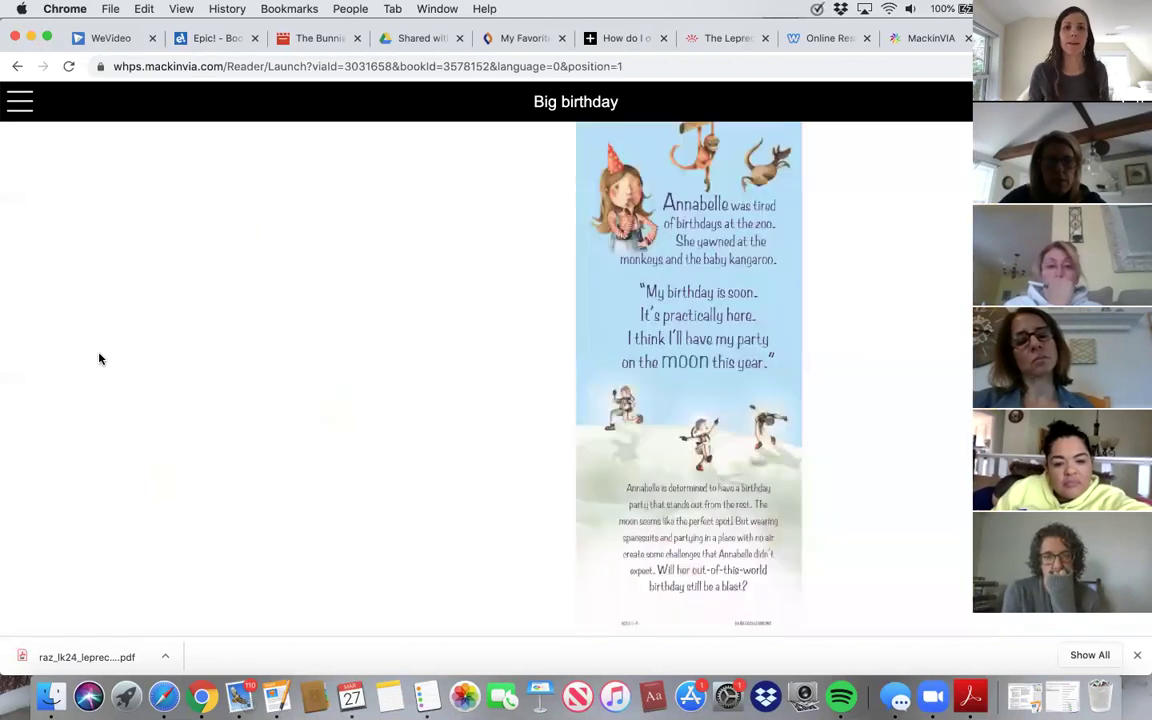
- Show Big birthday in full screen and page forward from the cover to the kangaroo and monkeys spread
click(181, 9)
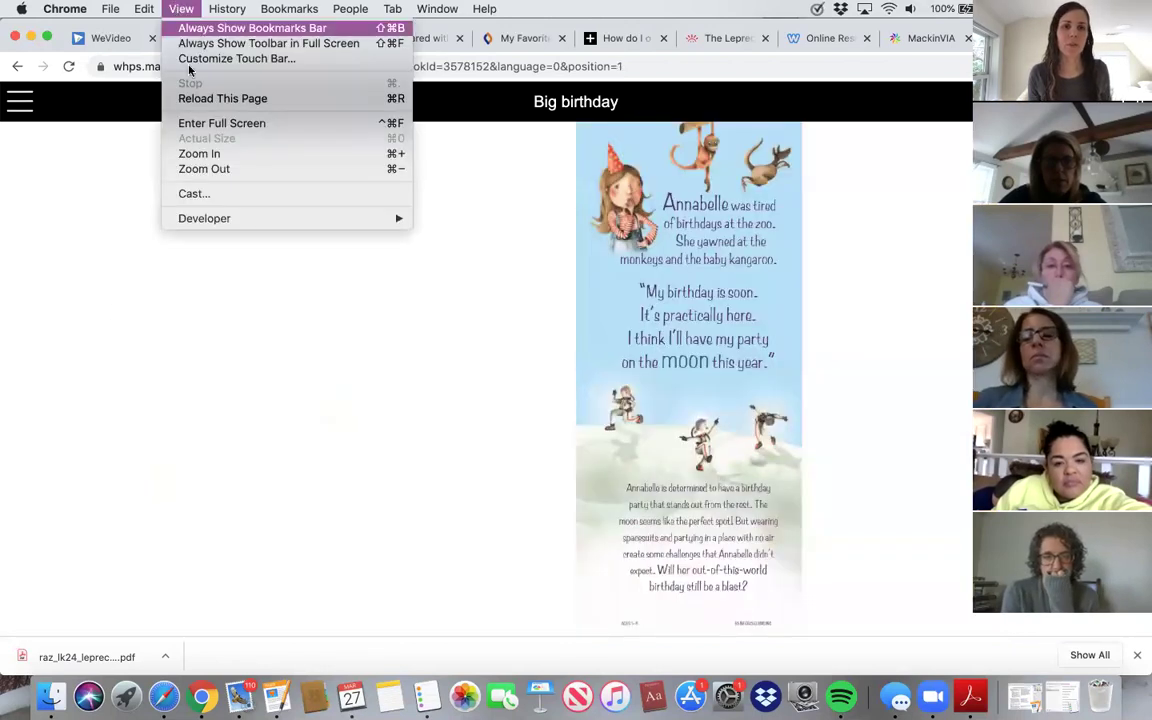
click(224, 123)
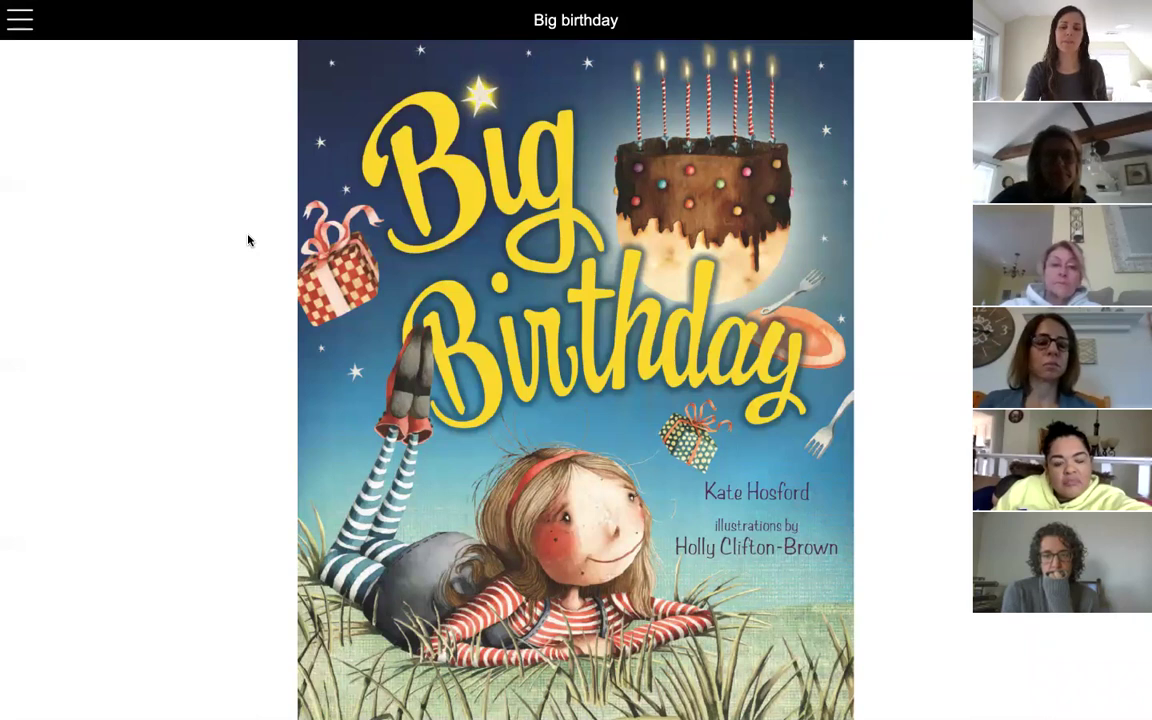
key(Right)
key(Right)
key(Right)
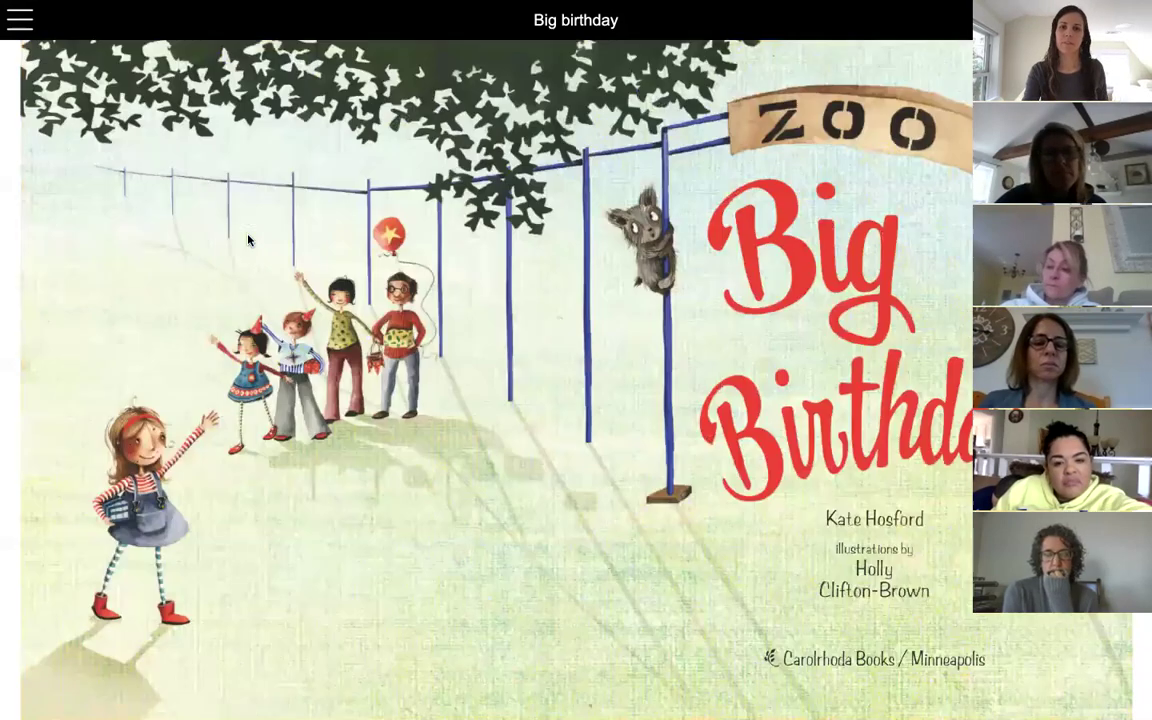
key(Right)
key(Right)
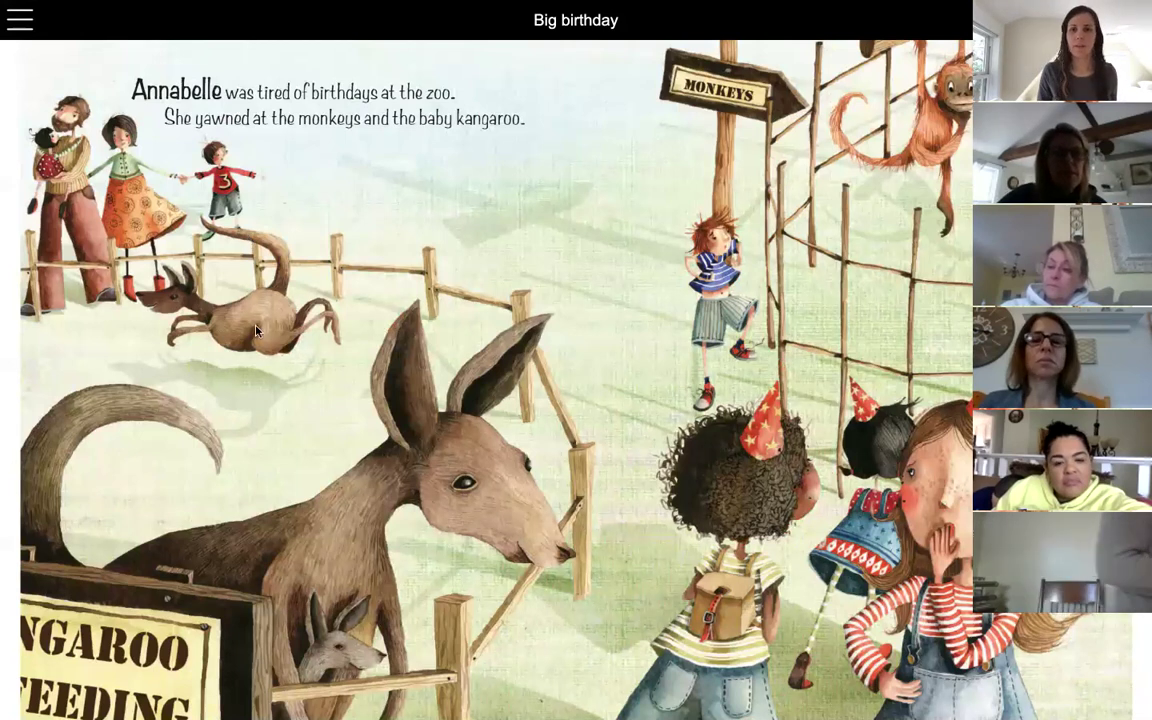
- Bring up the reader's playback and zoom controls, and exit full-screen view
click(287, 49)
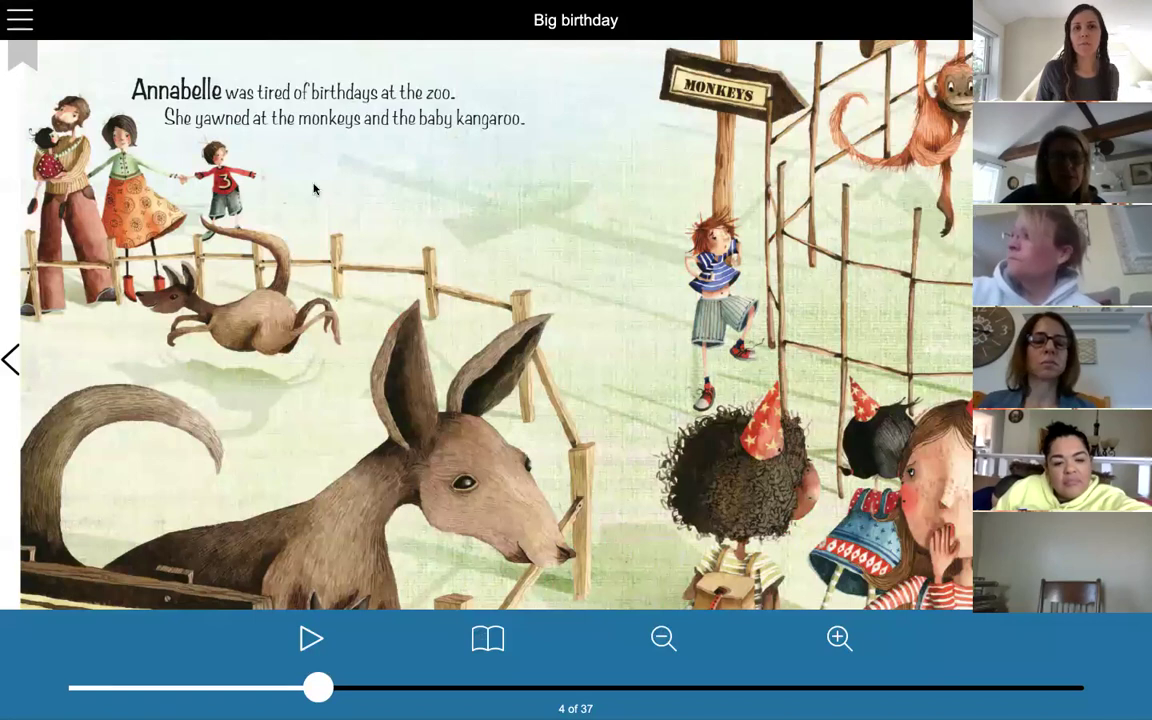
mouse_move(226, 8)
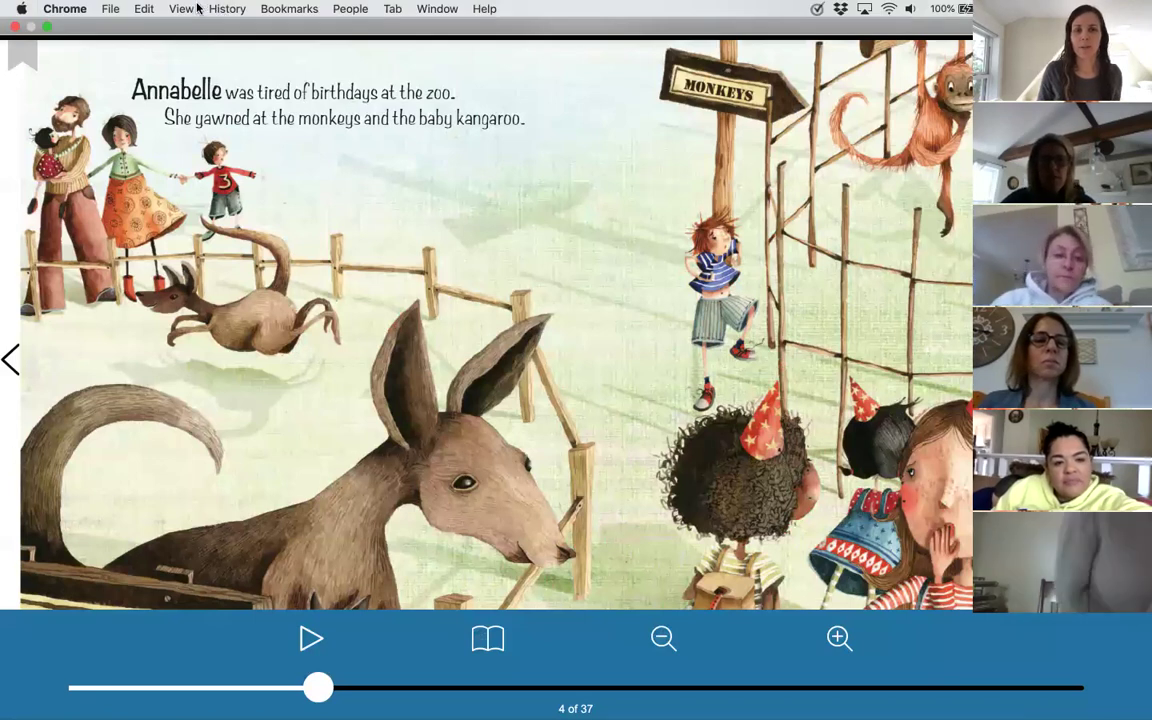
click(185, 8)
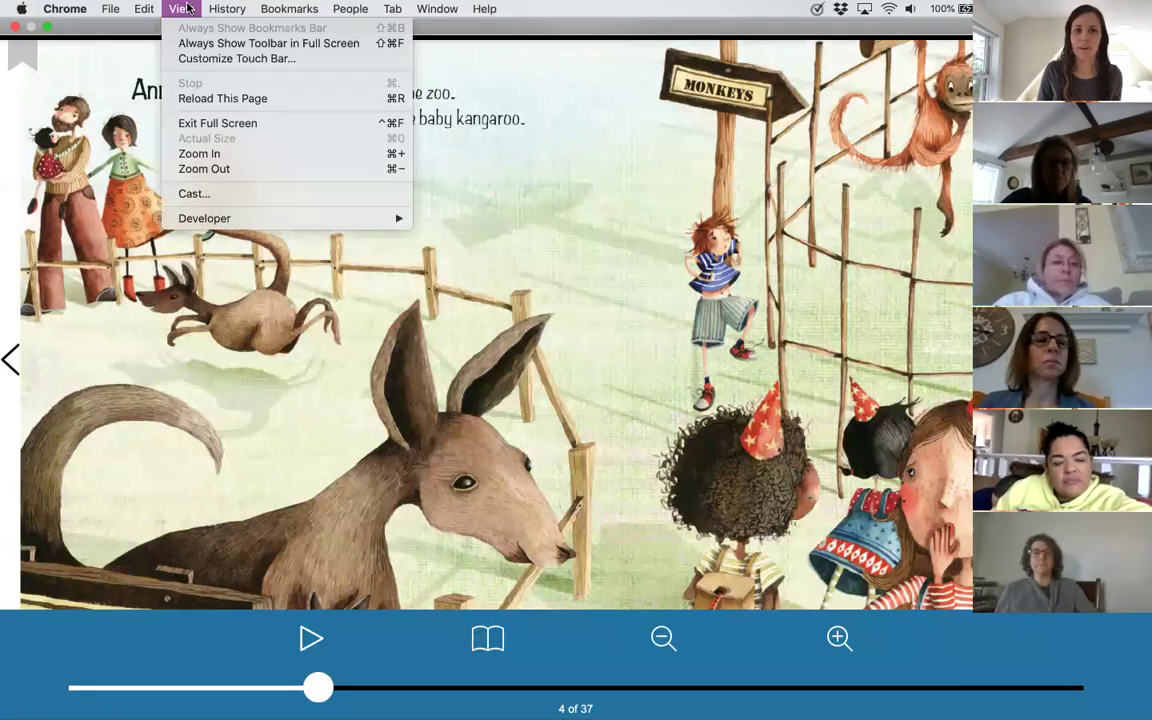
click(215, 124)
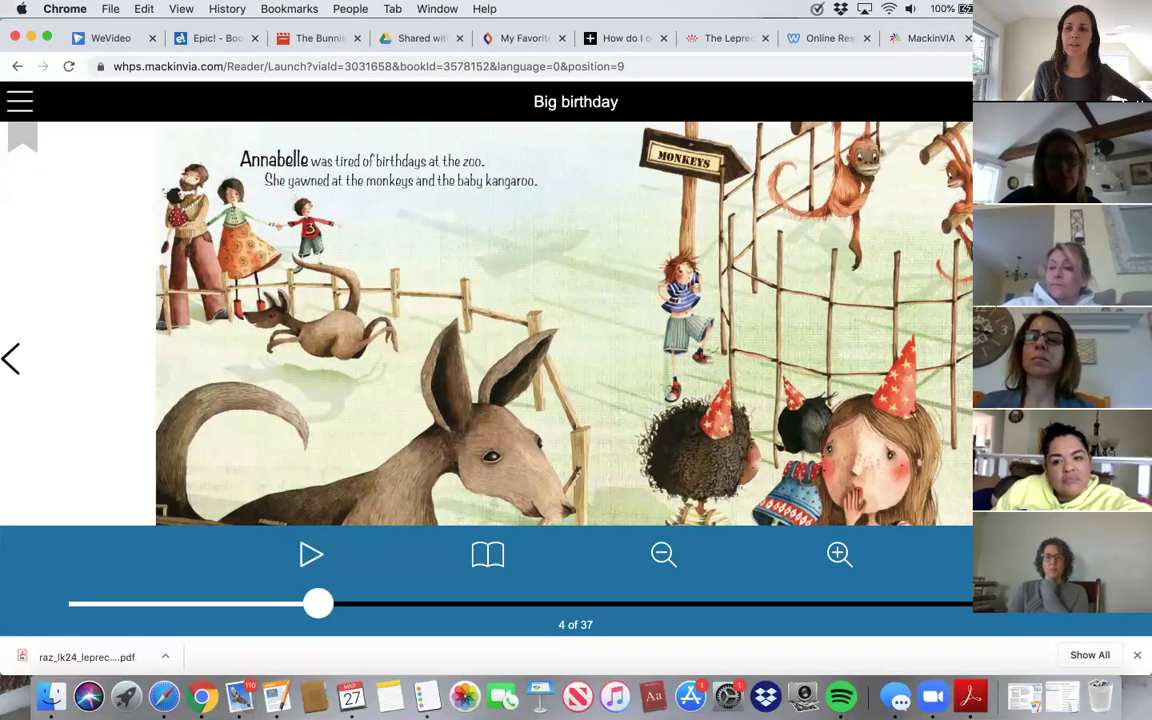
- Close the Big birthday reader and look through the school library's Databases listing in MackinVIA
key(super+w)
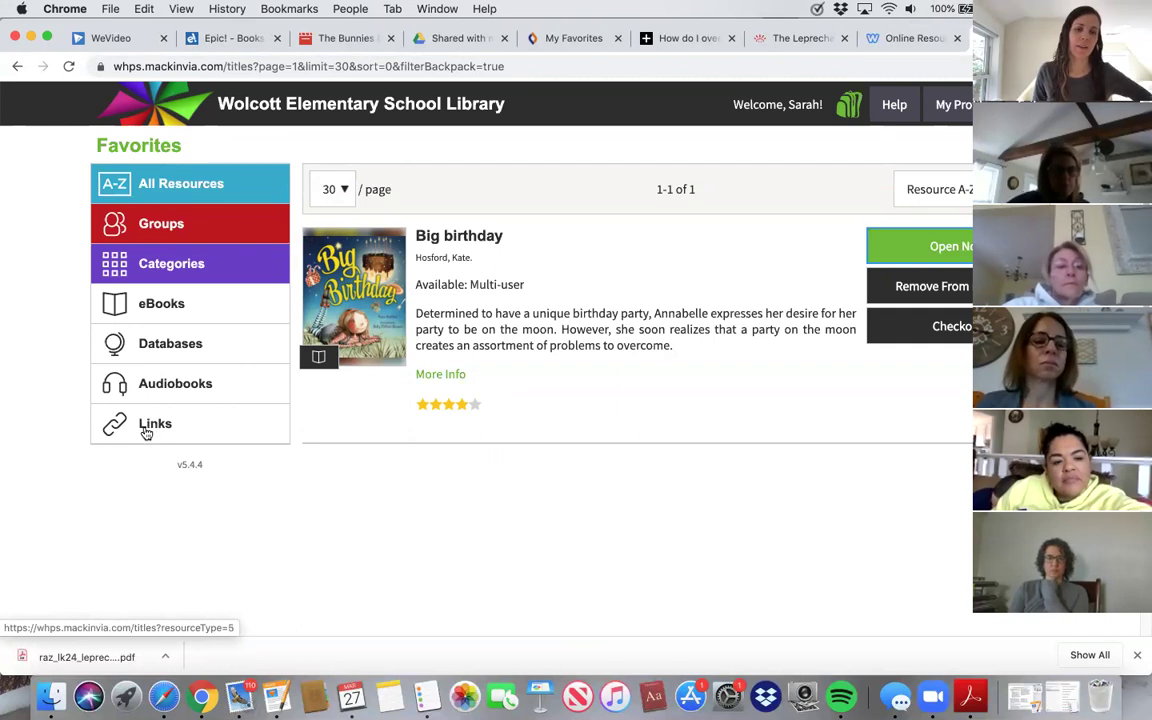
click(147, 348)
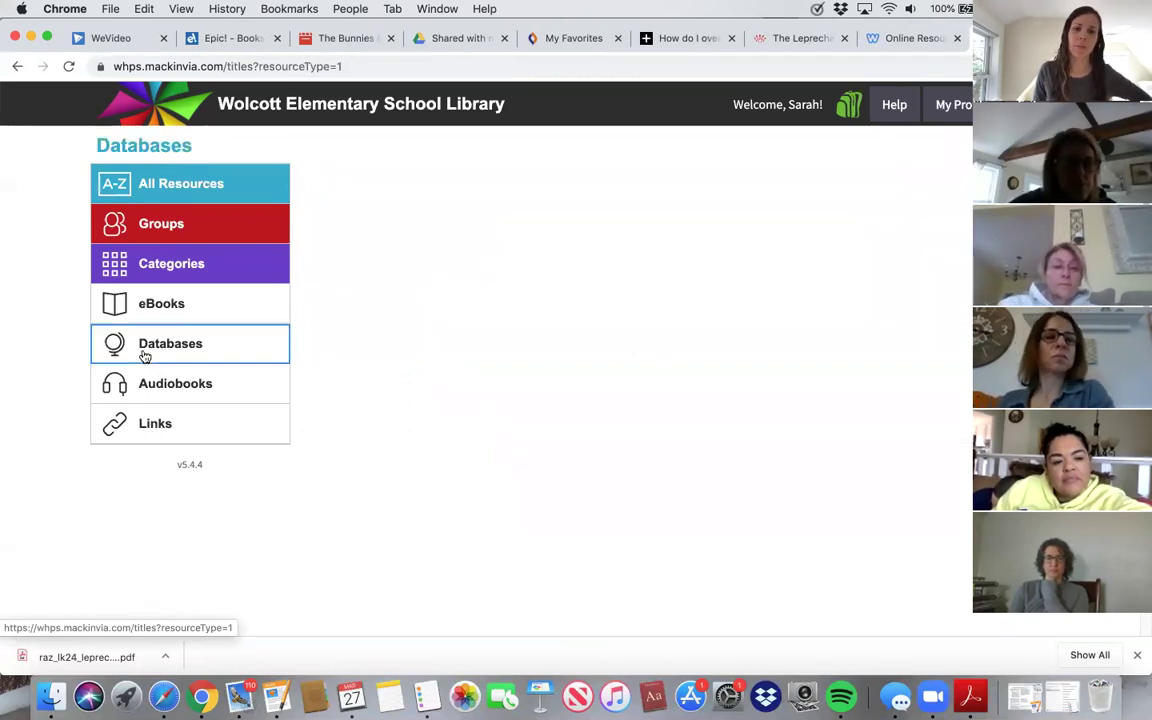
scroll(701, 341, down, 2)
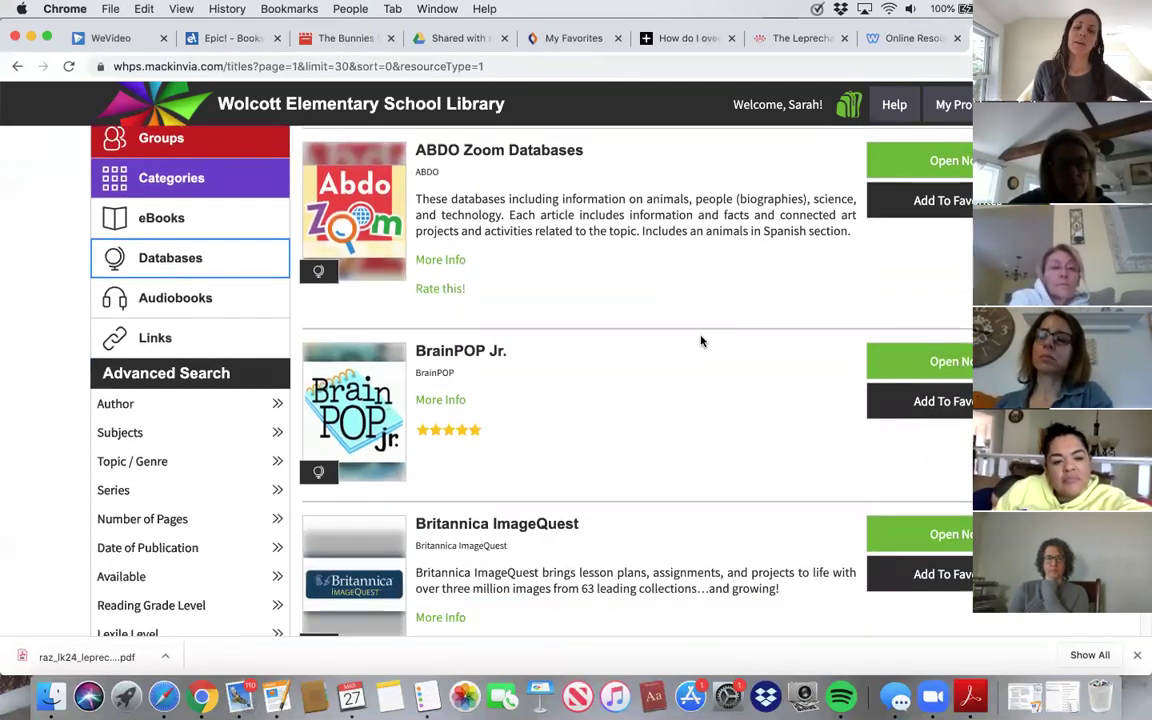
scroll(701, 341, down, 6)
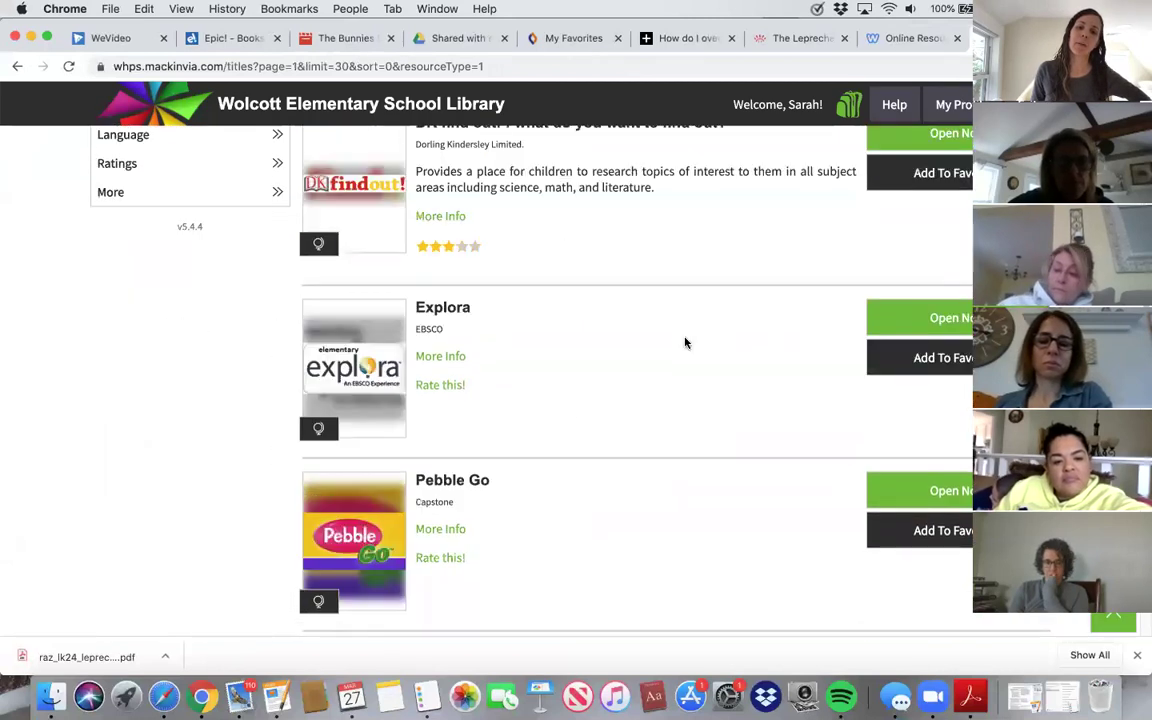
scroll(522, 450, down, 2)
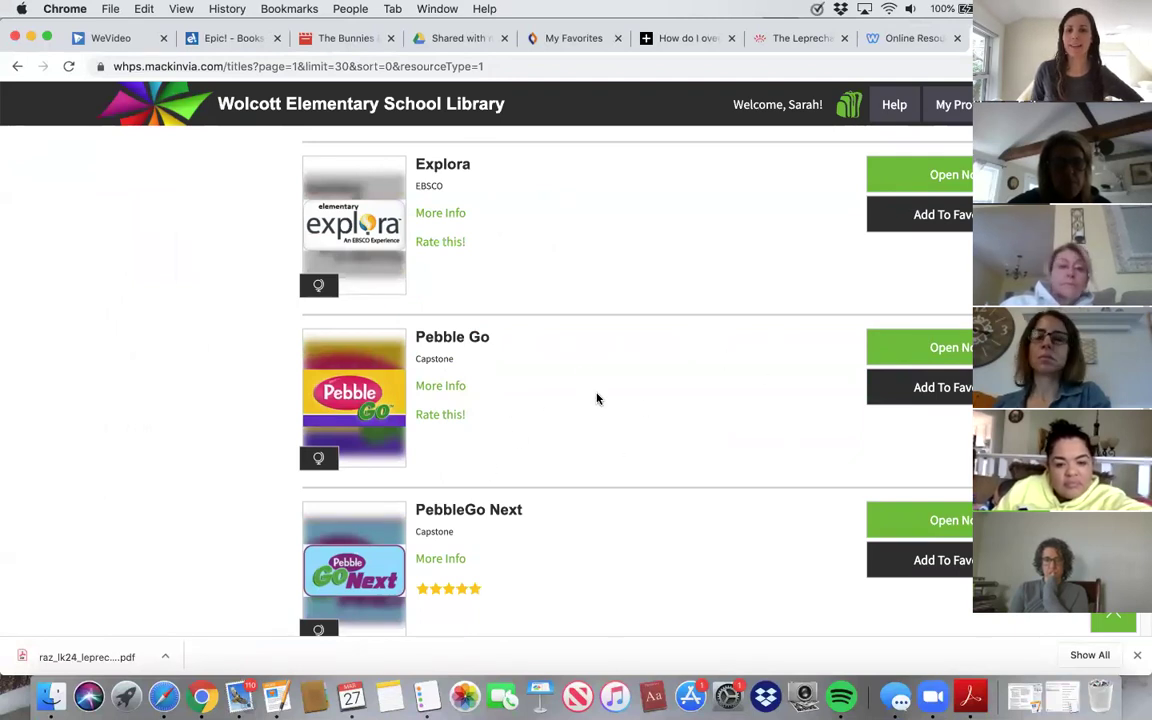
scroll(597, 399, down, 3)
scroll(609, 421, down, 2)
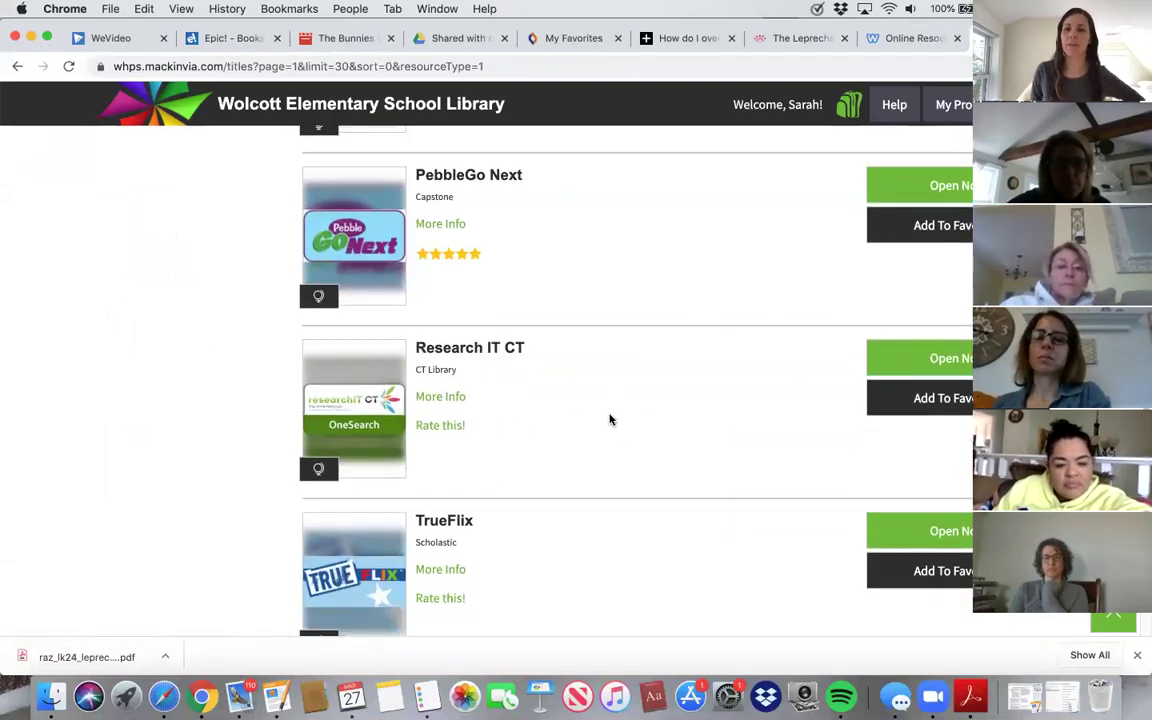
scroll(612, 421, up, 5)
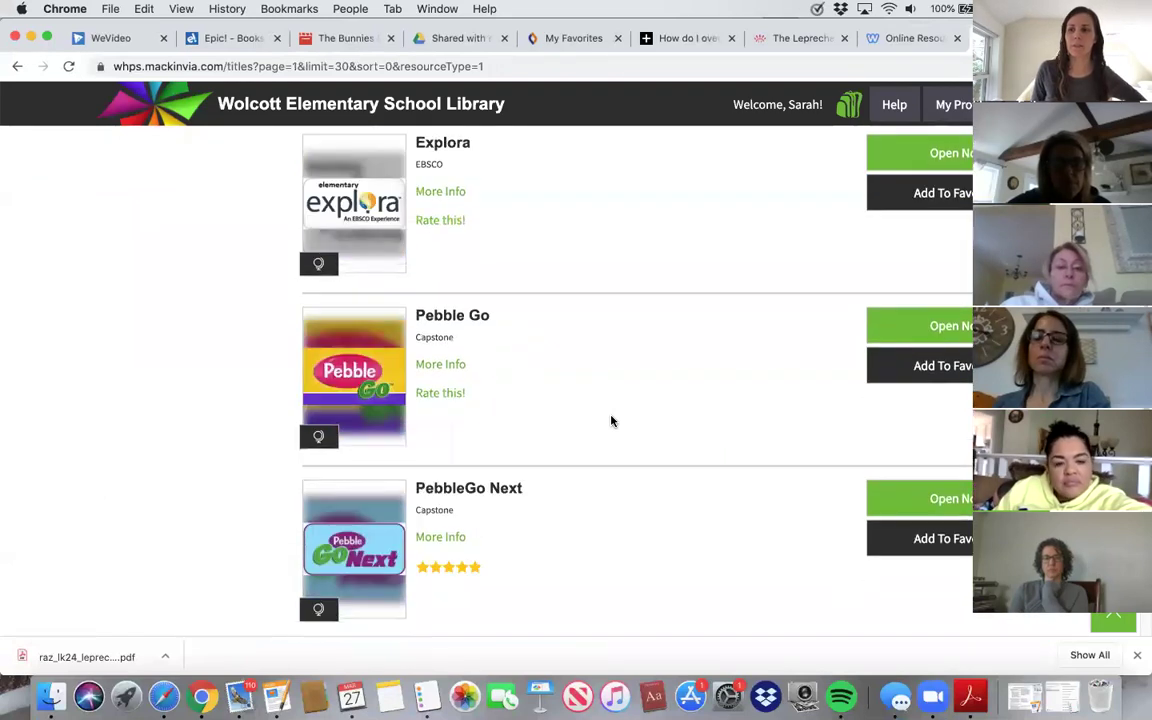
scroll(612, 421, up, 8)
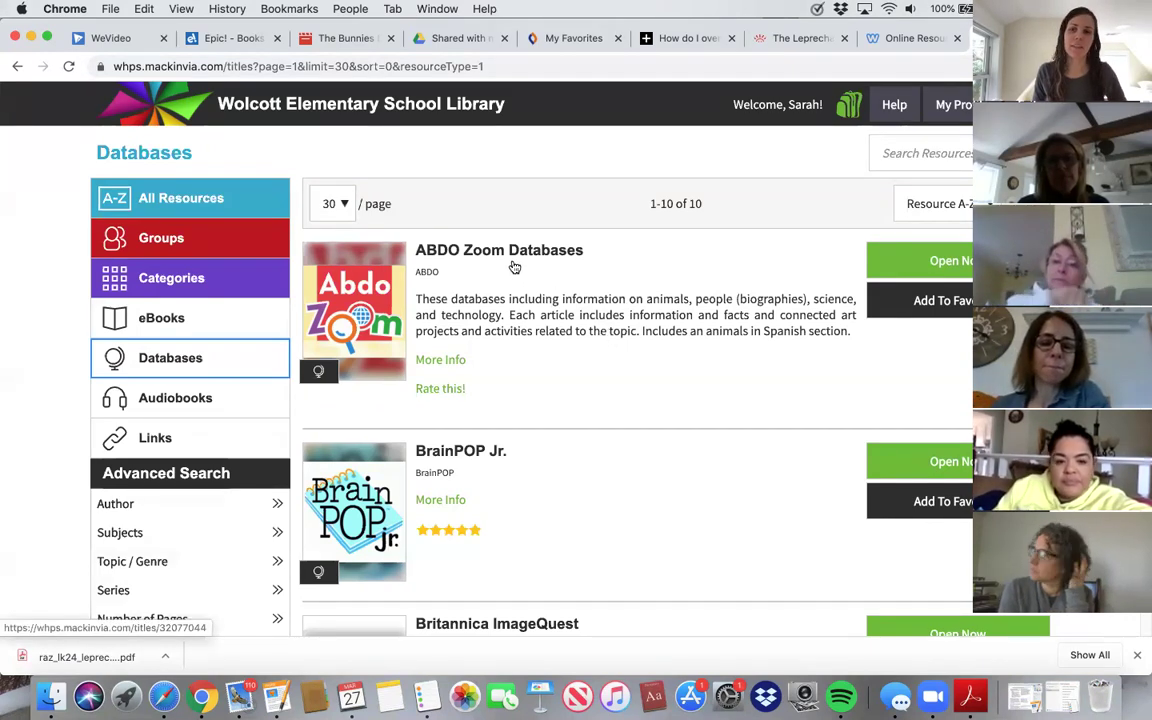
- Open ABDO Zoom Databases and look over the Animals section's world map, habitat and type finders, and search field
click(950, 264)
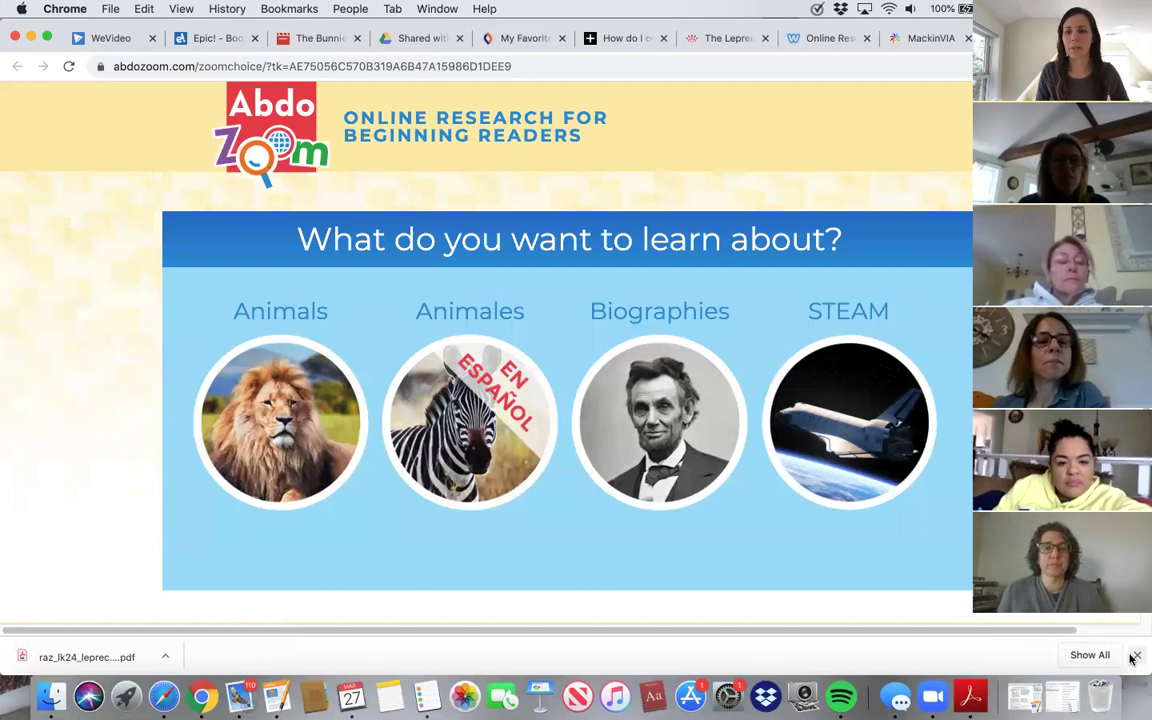
click(1136, 655)
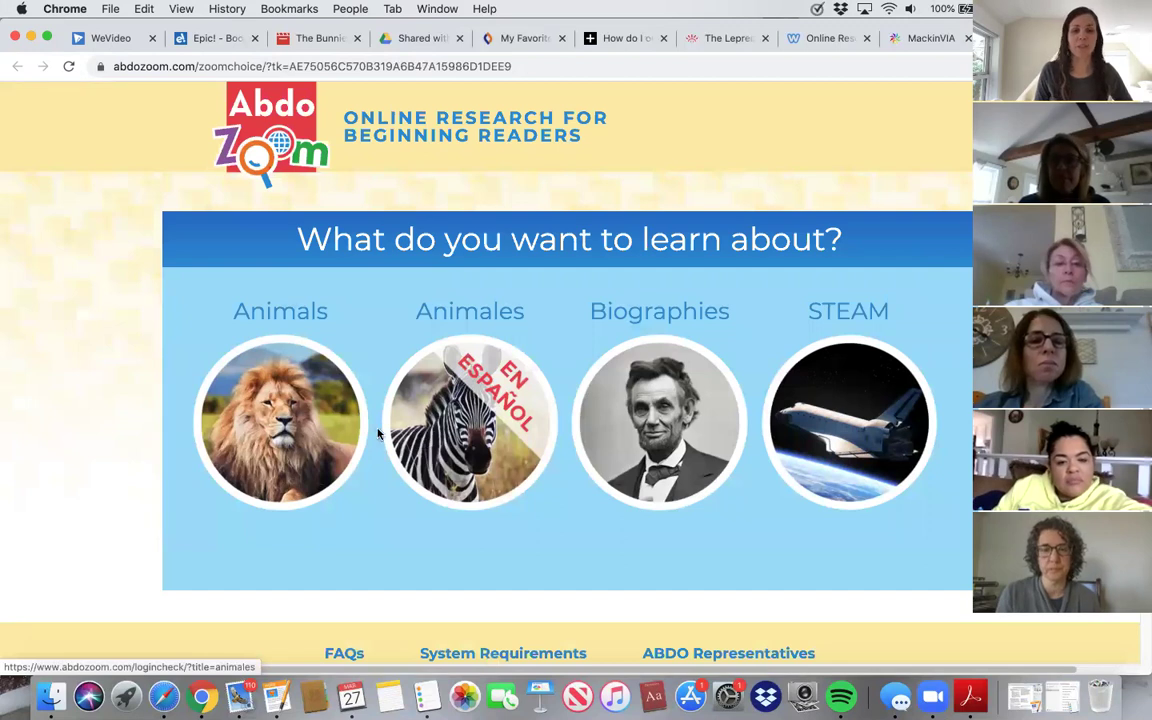
click(284, 449)
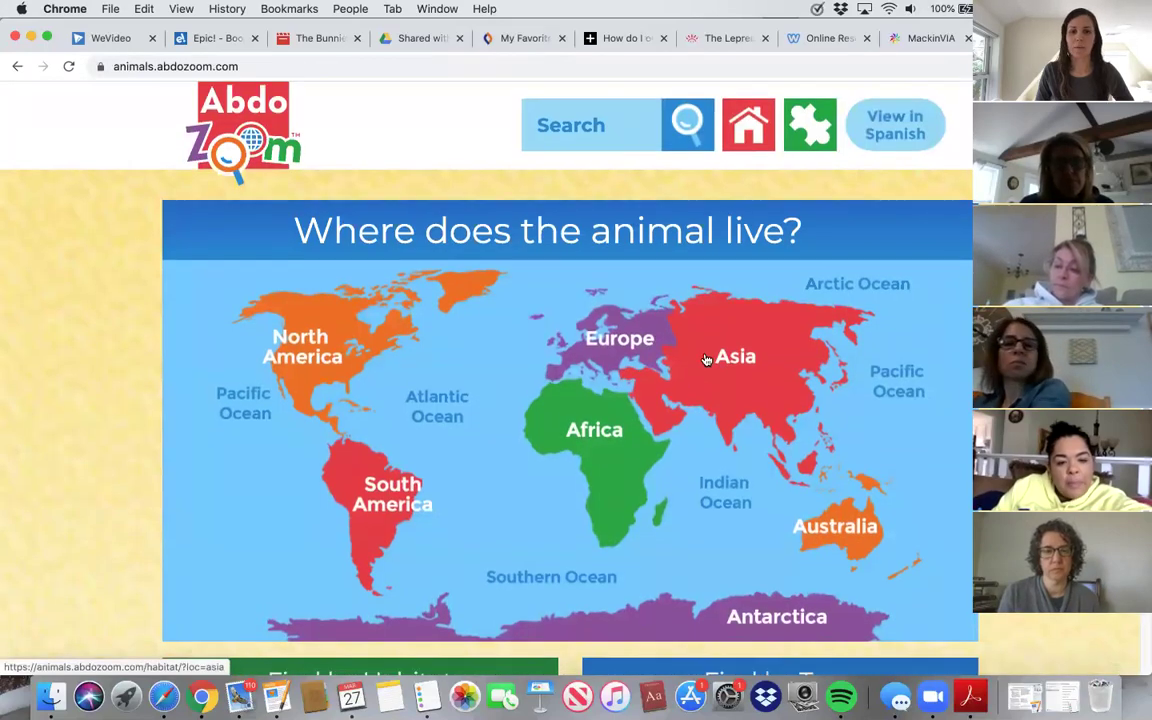
scroll(705, 355, down, 2)
scroll(670, 360, down, 2)
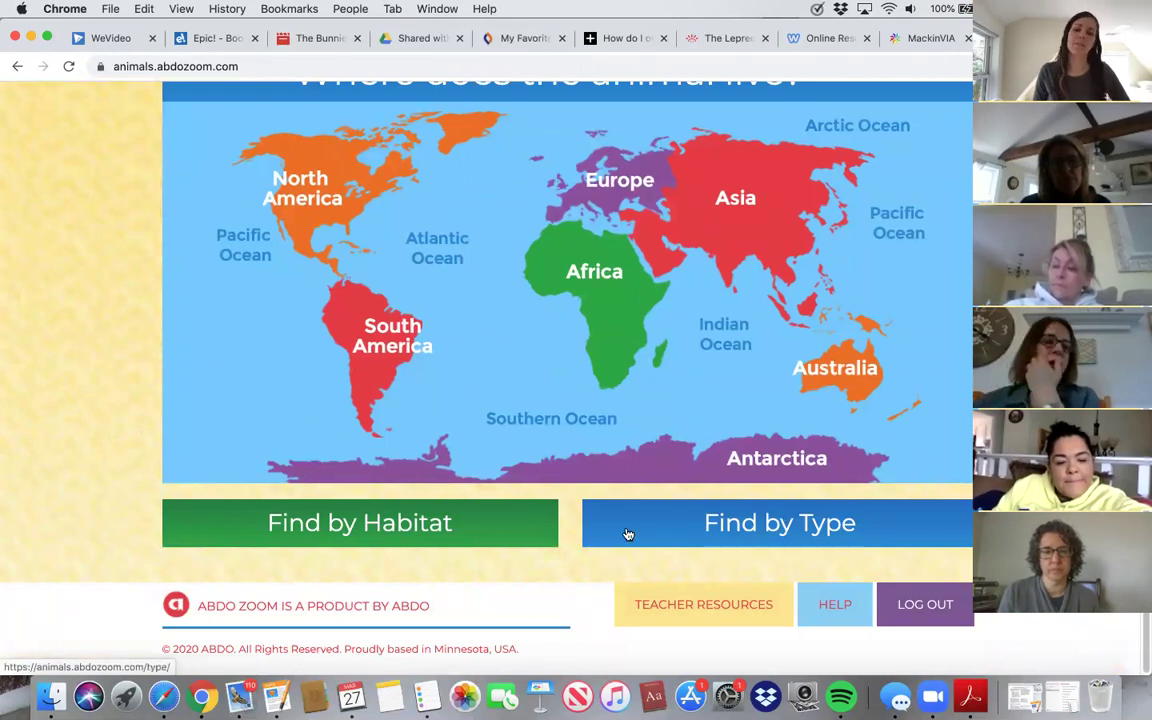
scroll(600, 430, up, 3)
click(584, 135)
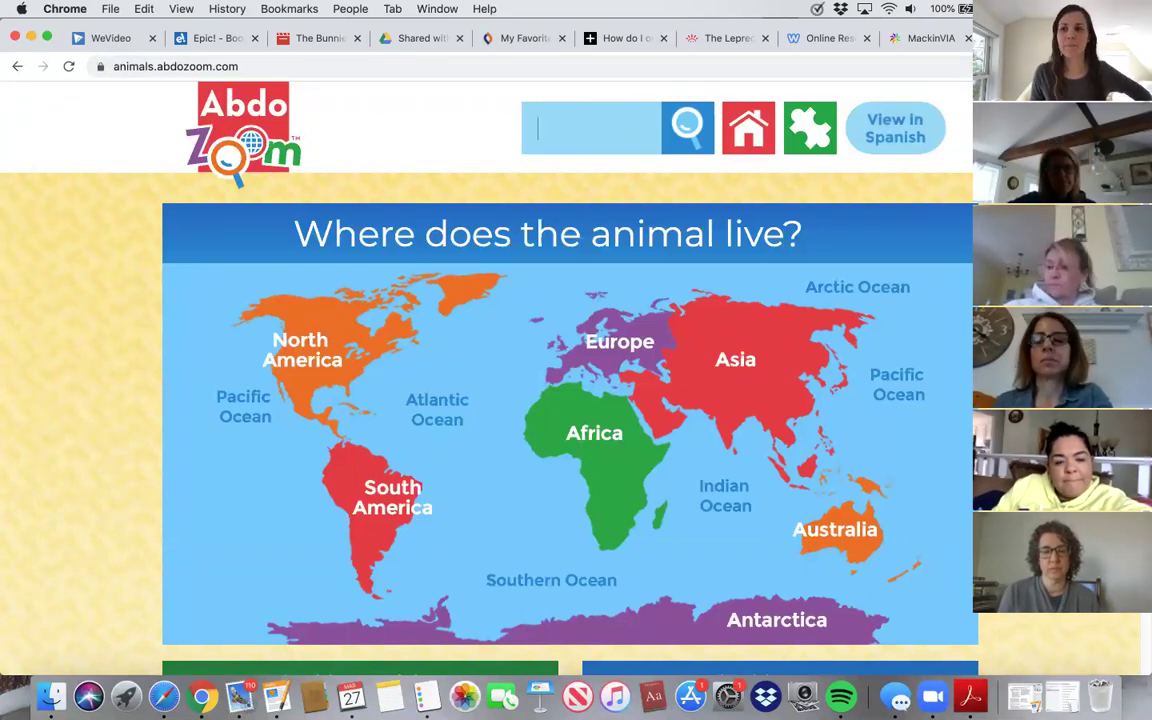
- Close ABDO Zoom and look through the resources in MackinVIA's Links listing, from Abdo Digital Bookshelf to TumbleMath
key(super+w)
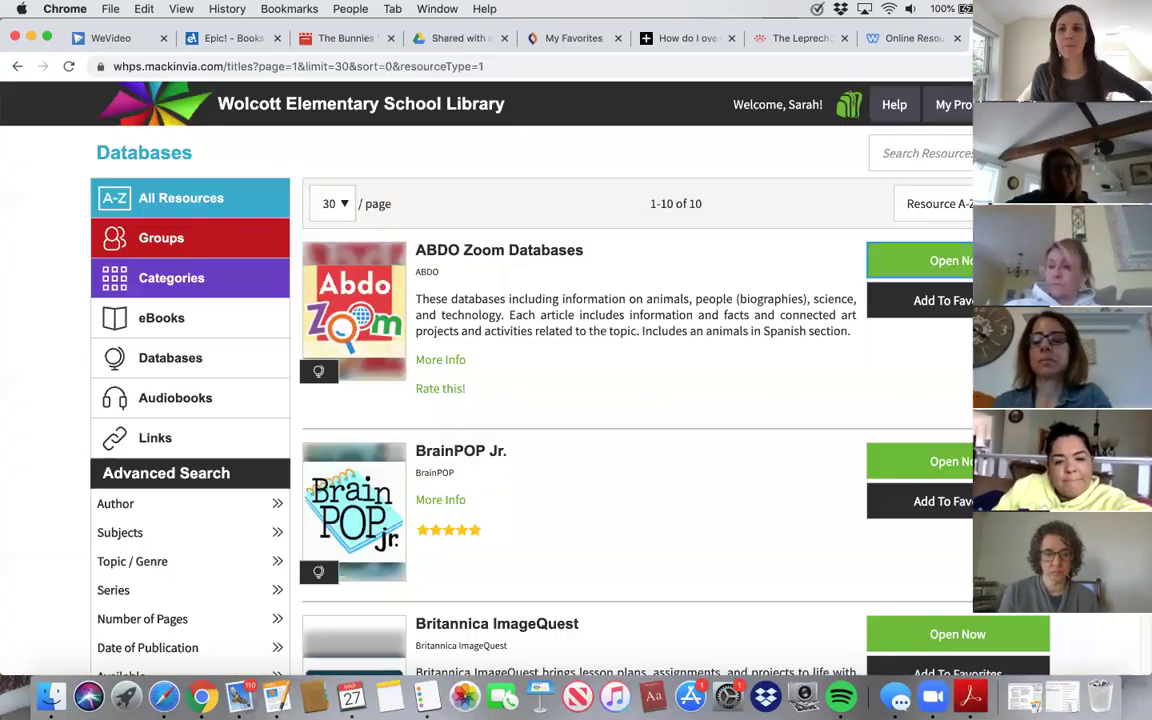
click(152, 450)
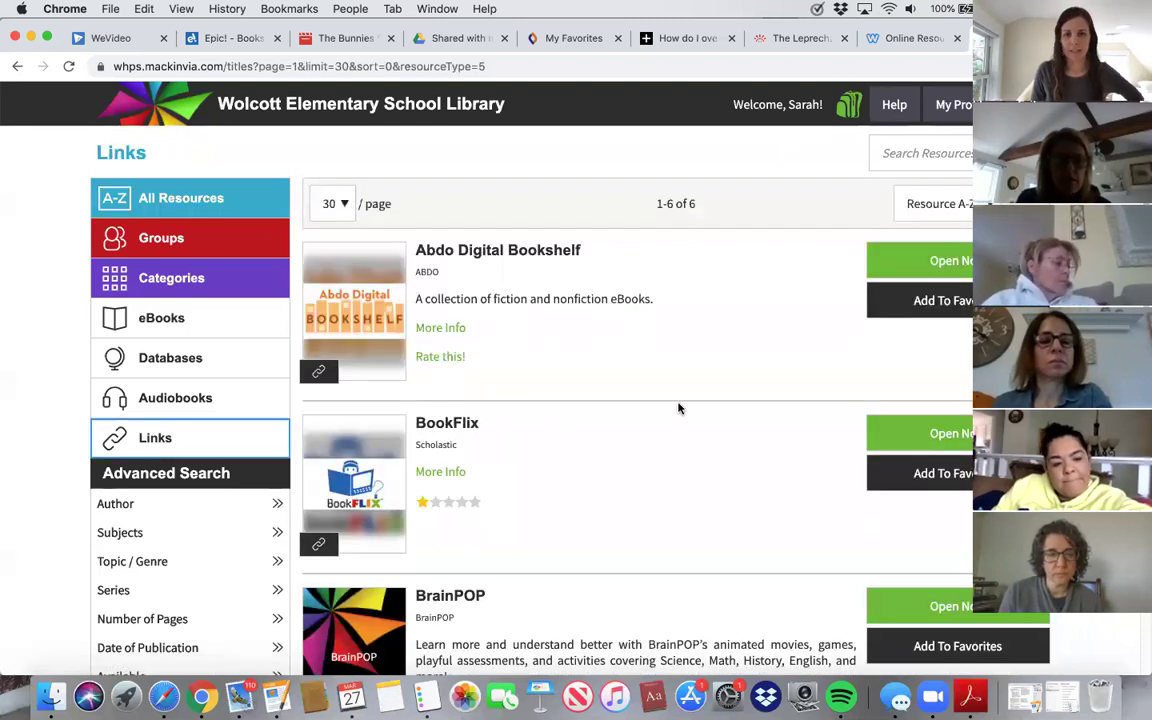
scroll(666, 404, down, 1)
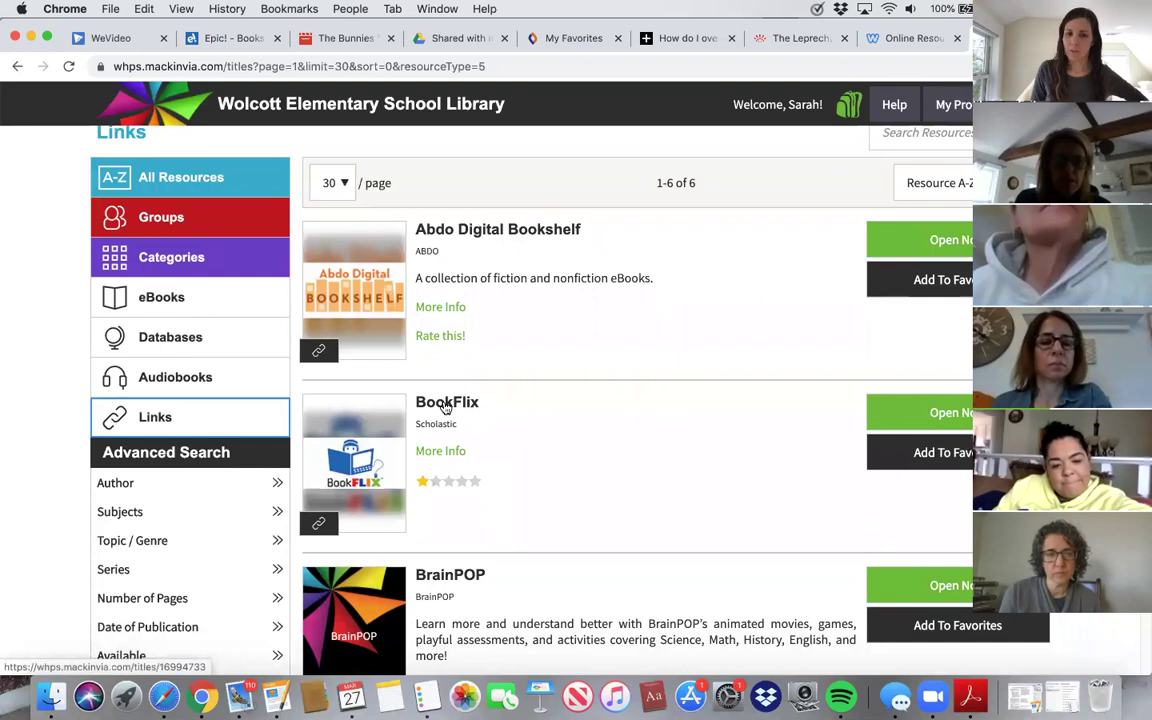
scroll(530, 375, down, 4)
scroll(500, 440, down, 1)
scroll(499, 458, down, 3)
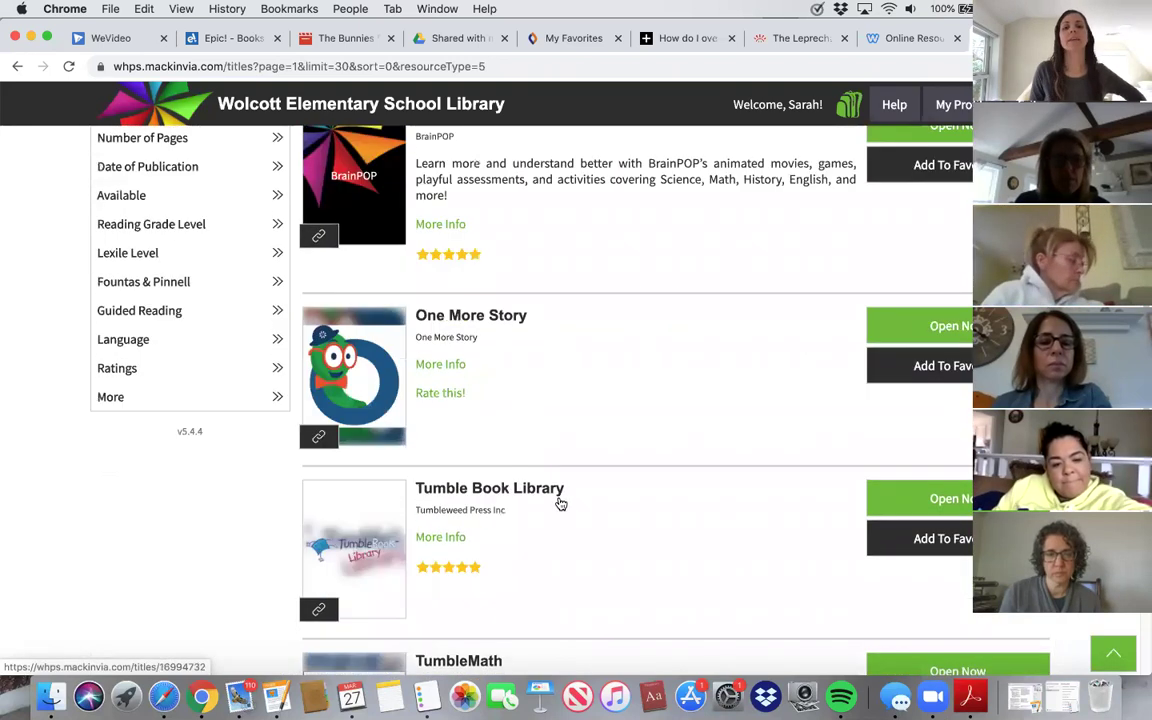
scroll(519, 495, down, 1)
scroll(530, 480, down, 4)
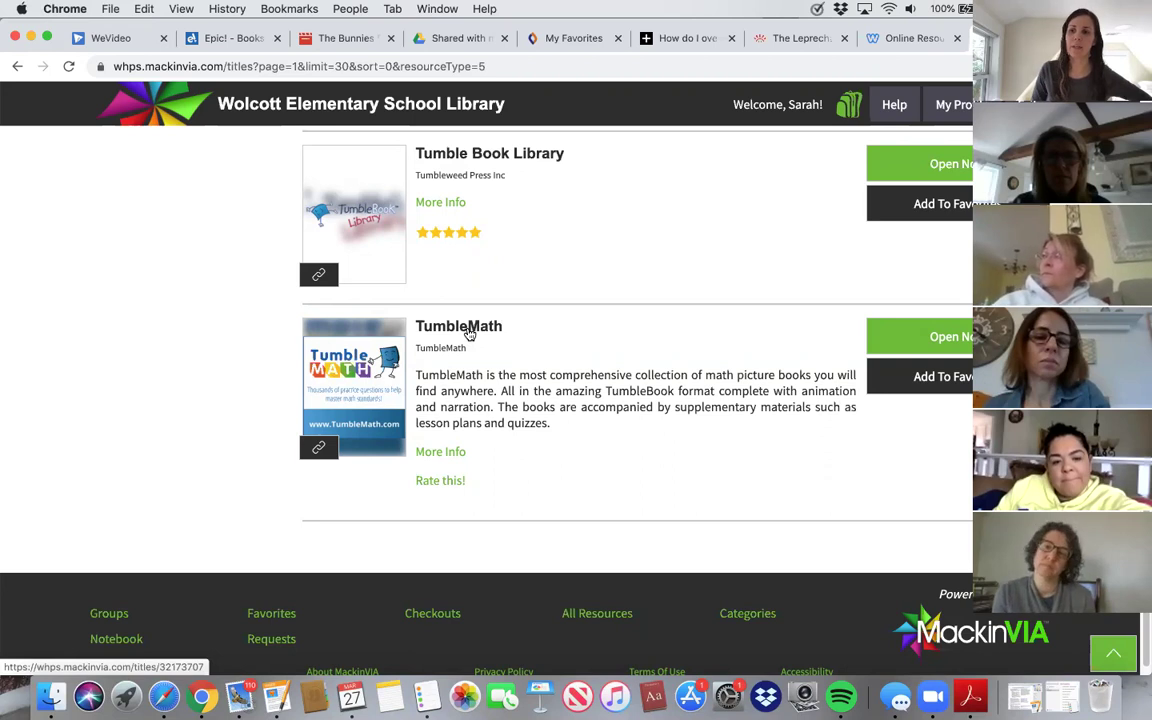
scroll(591, 393, up, 10)
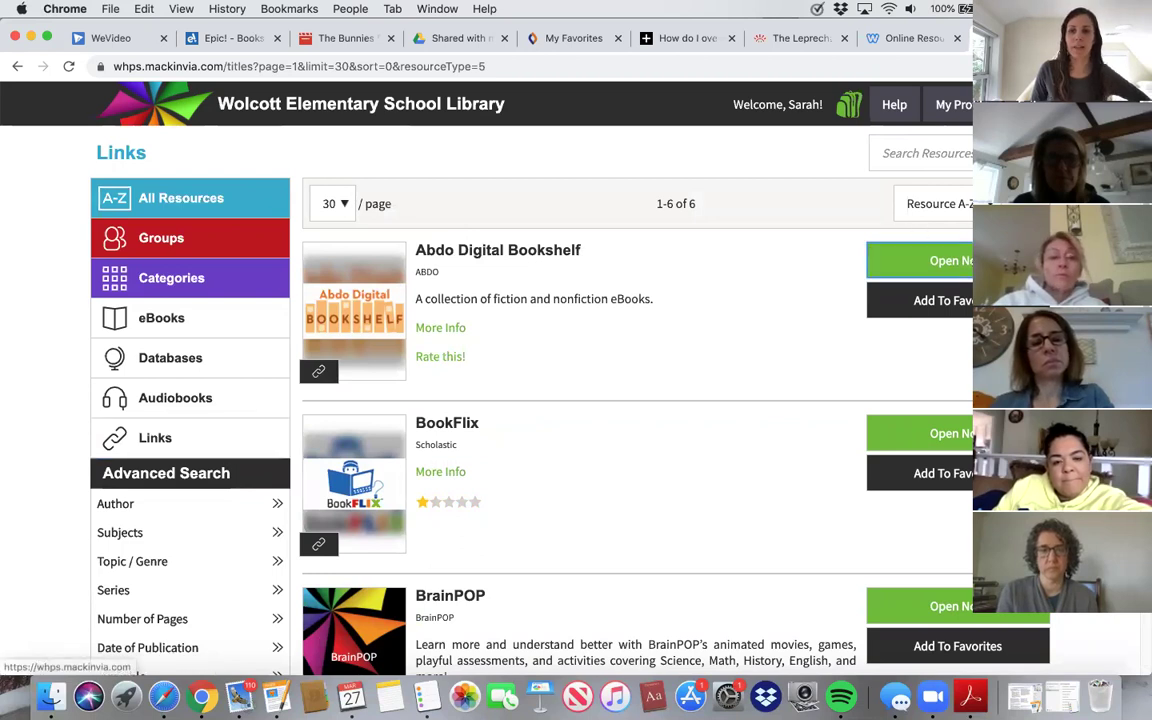
- Open Abdo Digital Bookshelf and browse the covers in its alphabetical All Titles collection, returning to the beginning
click(930, 261)
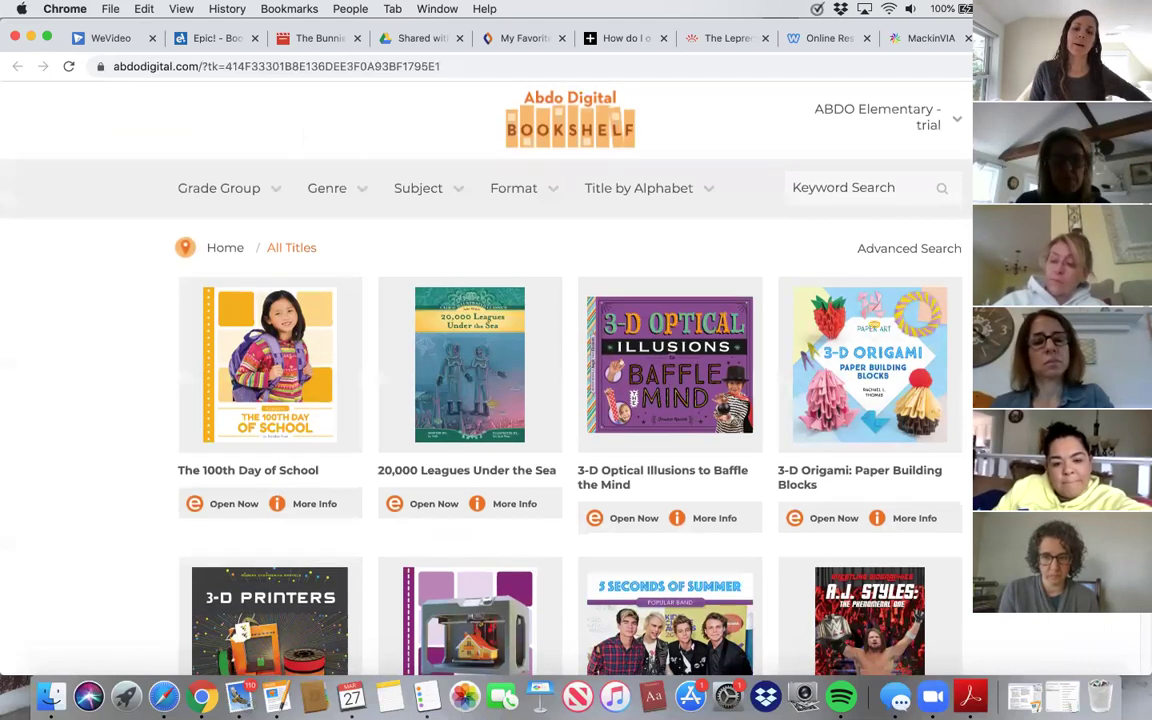
scroll(489, 400, down, 2)
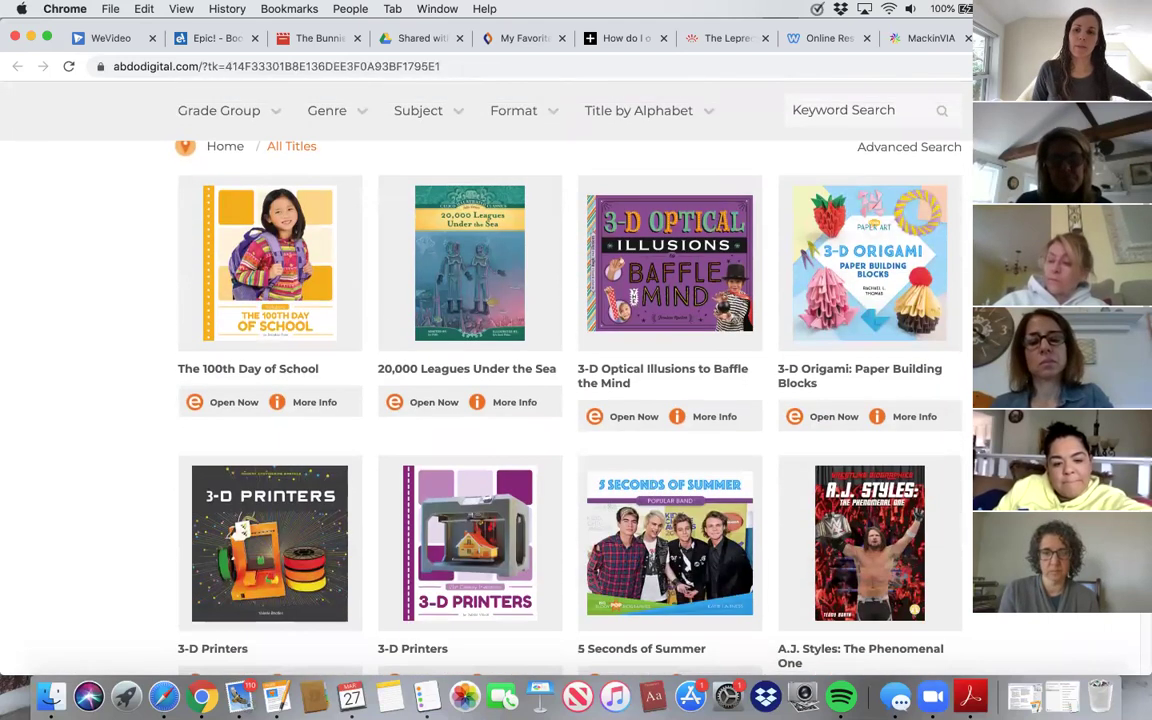
scroll(570, 400, down, 5)
scroll(570, 400, down, 3)
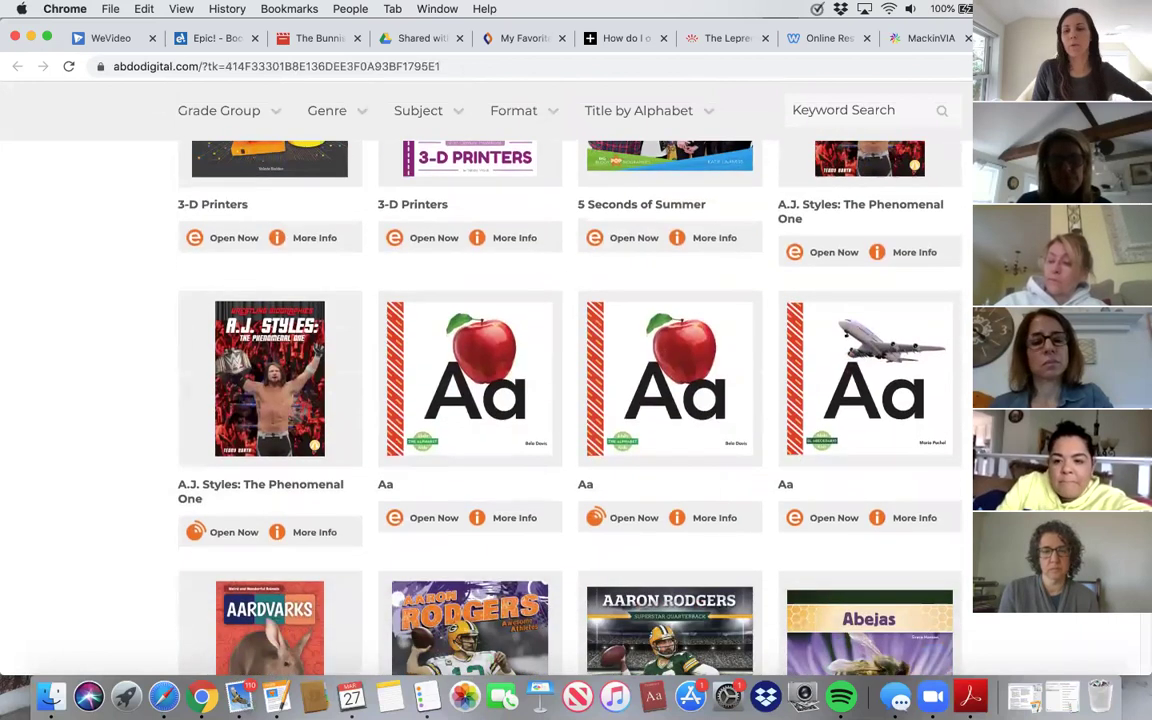
scroll(570, 400, down, 8)
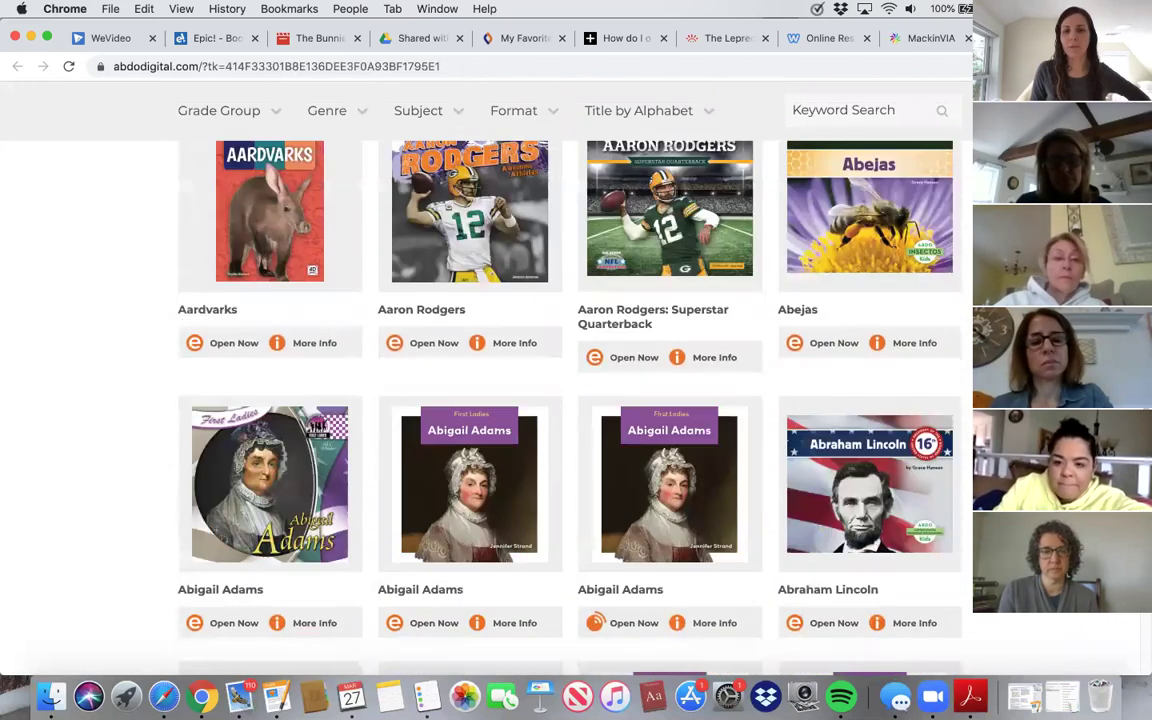
scroll(570, 400, down, 8)
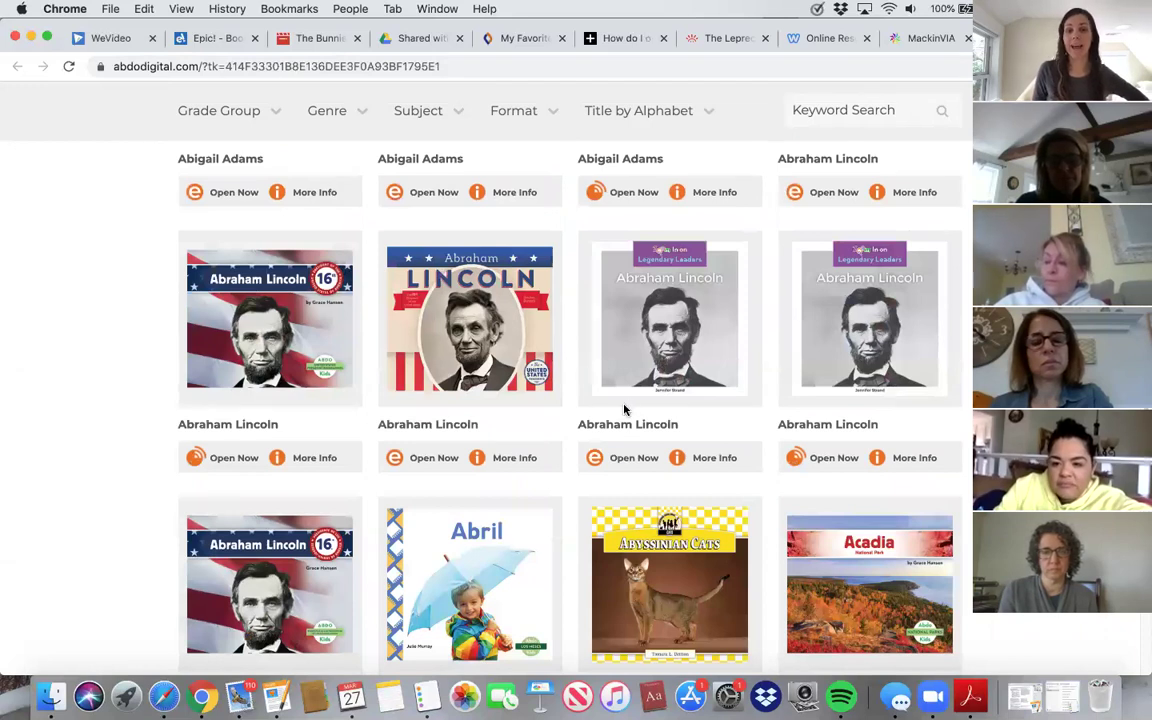
scroll(570, 400, down, 4)
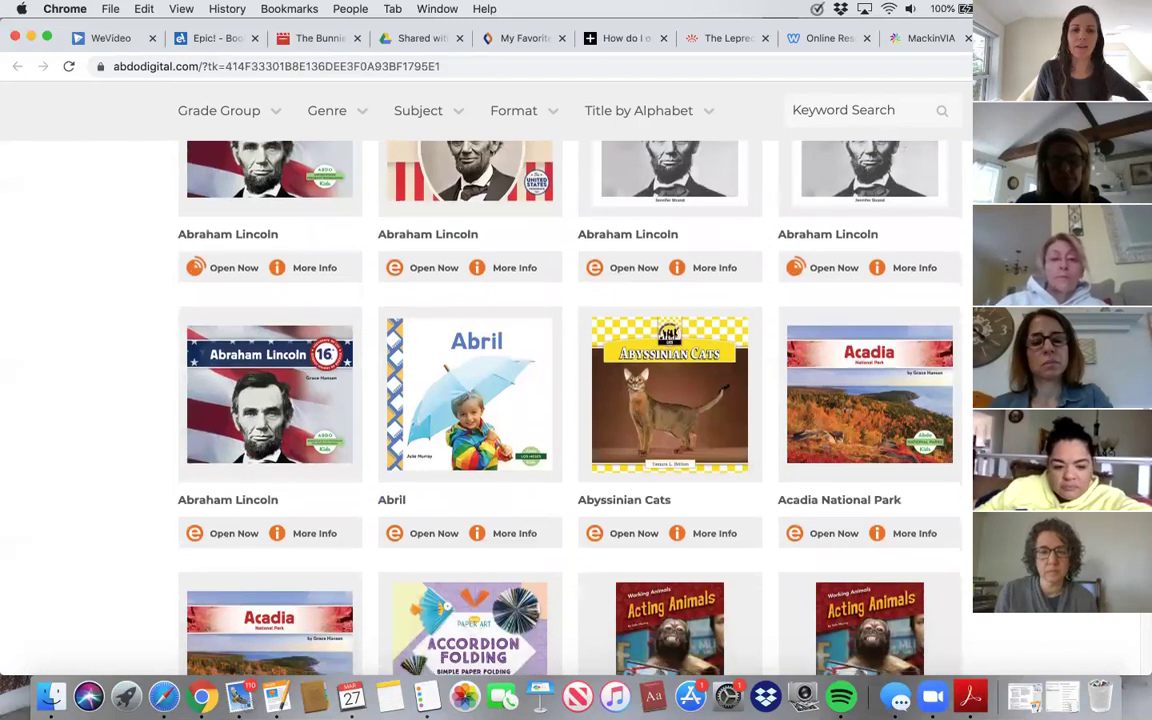
scroll(570, 400, down, 7)
scroll(570, 400, down, 5)
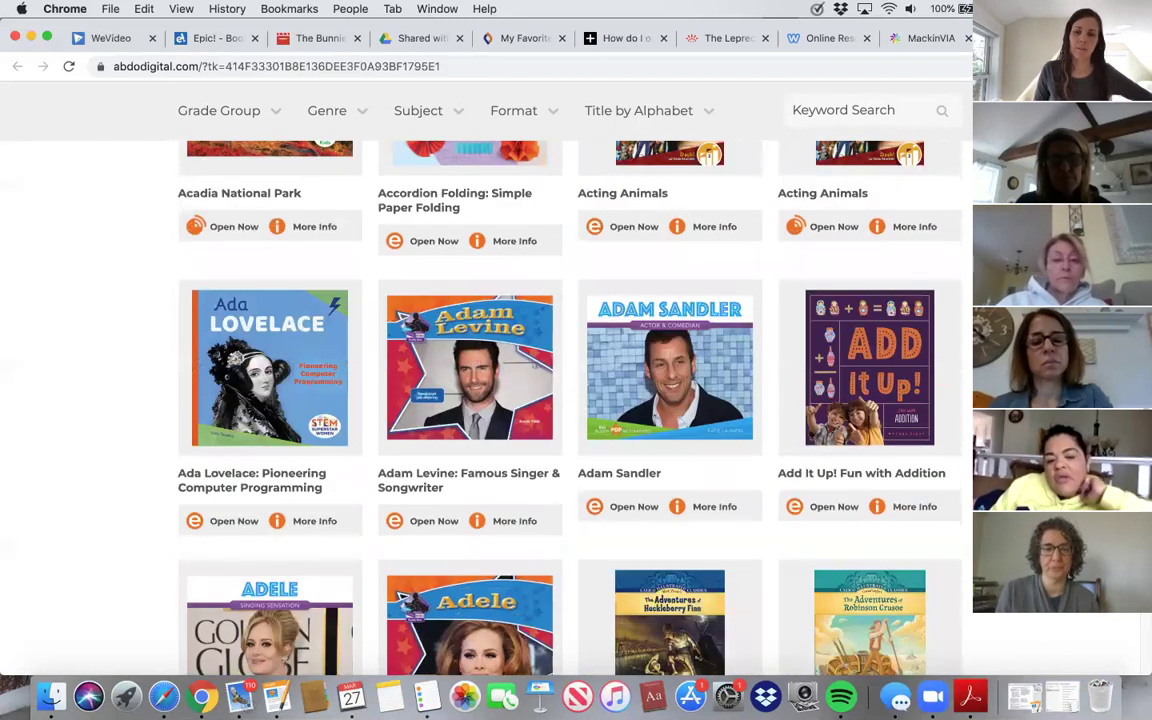
scroll(570, 400, down, 1)
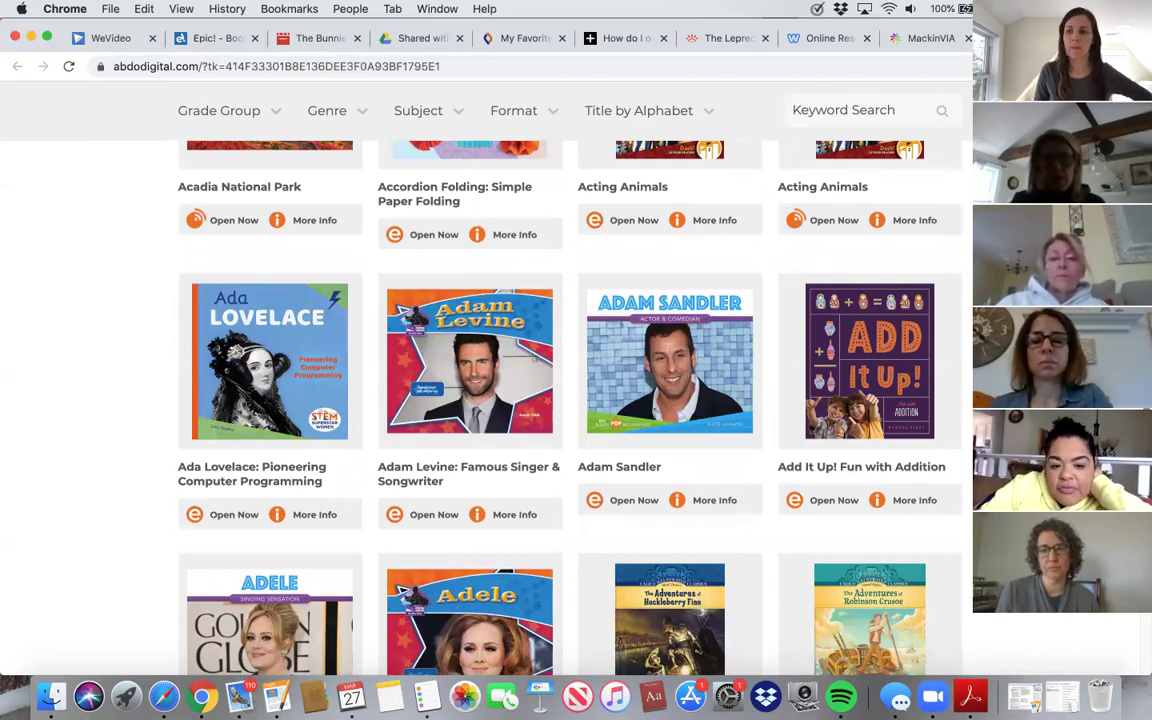
scroll(570, 400, down, 3)
scroll(949, 418, down, 1)
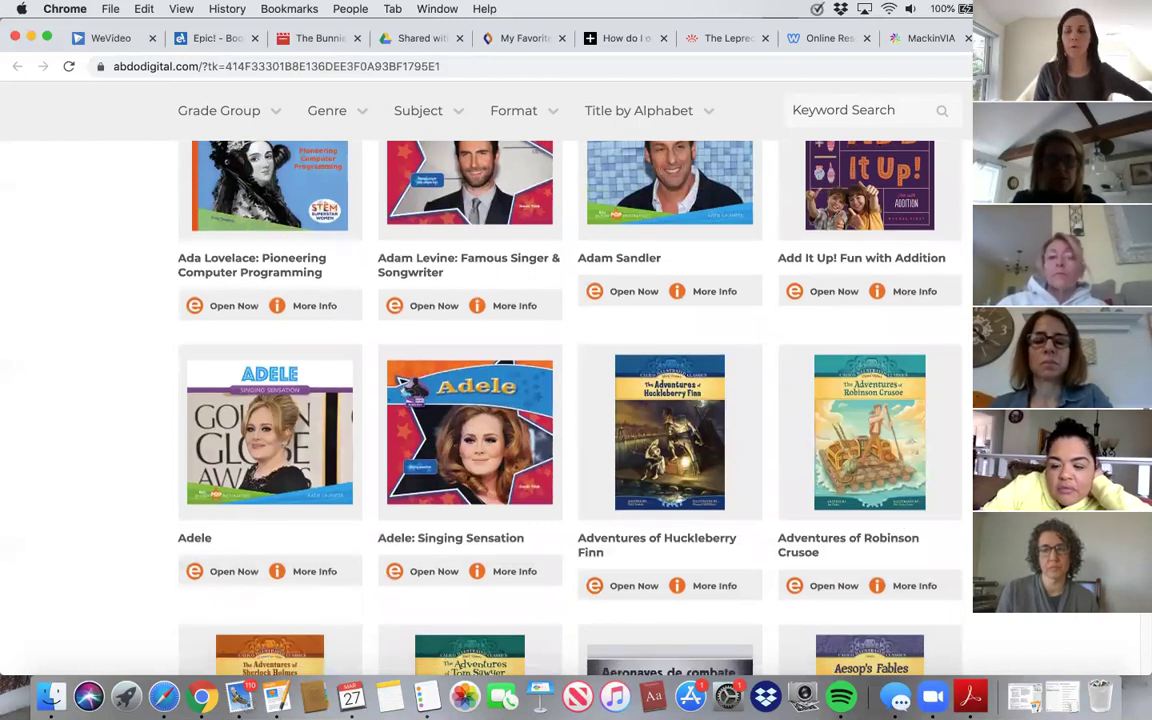
scroll(570, 400, up, 20)
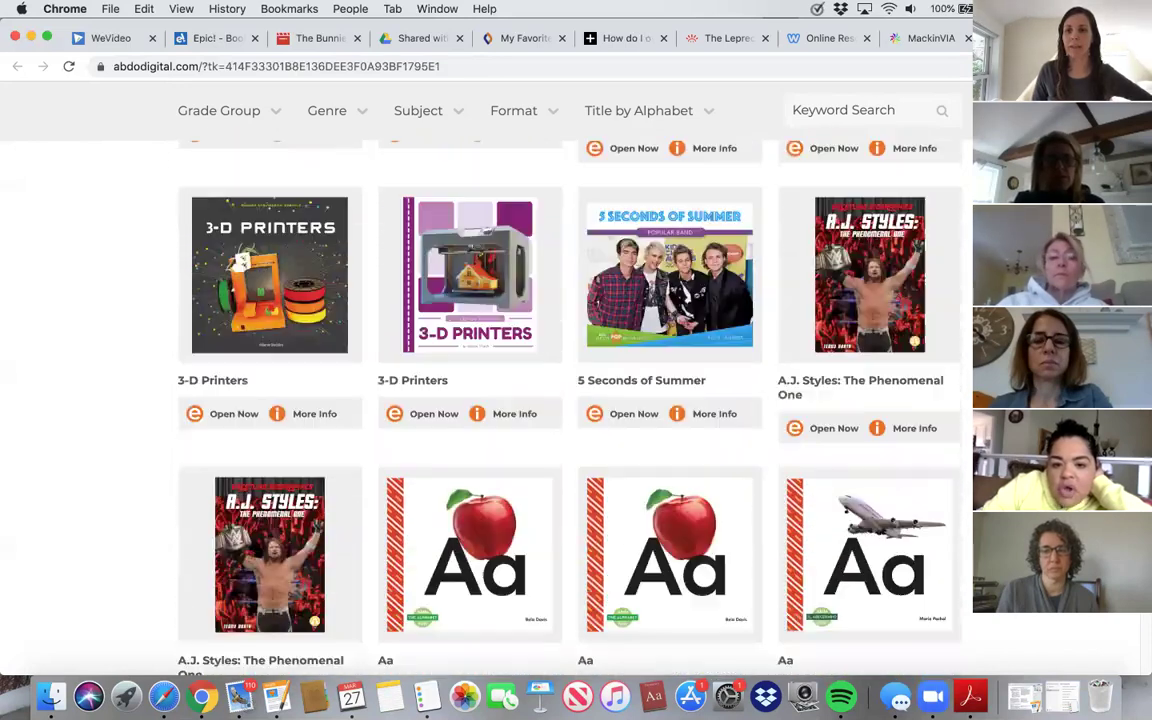
scroll(570, 400, up, 5)
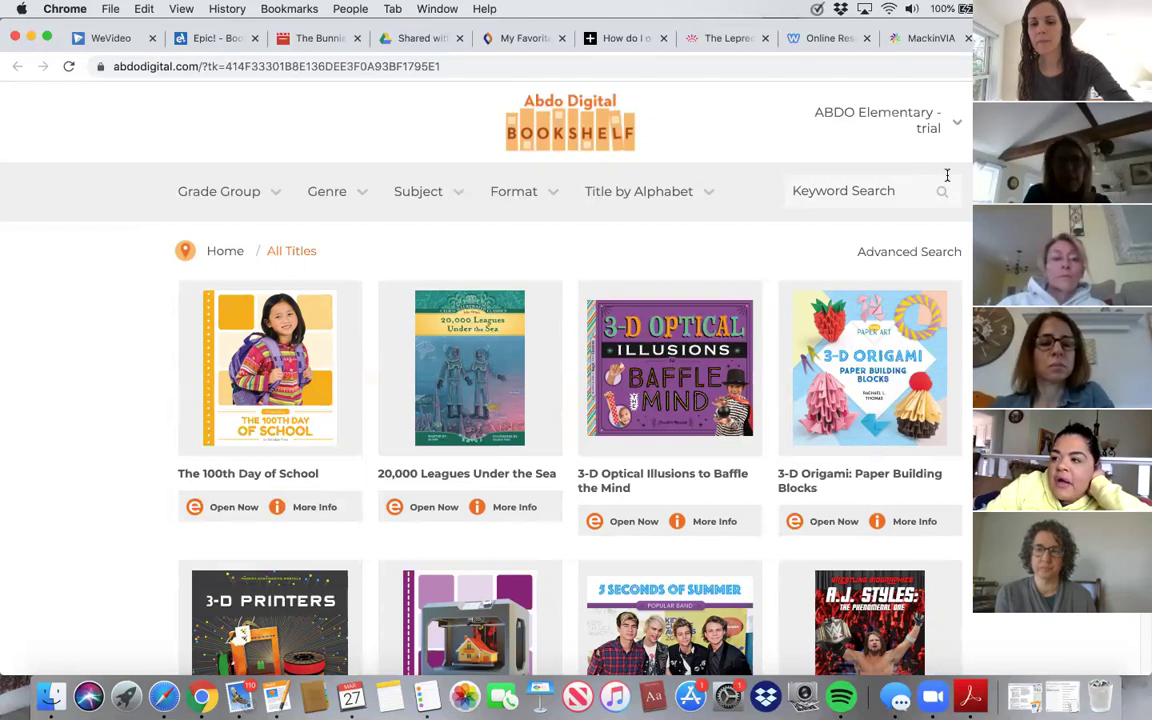
- Enter "charlotte" as the keyword search in the Abdo Digital Bookshelf
key(XF86AudioLowerVolume)
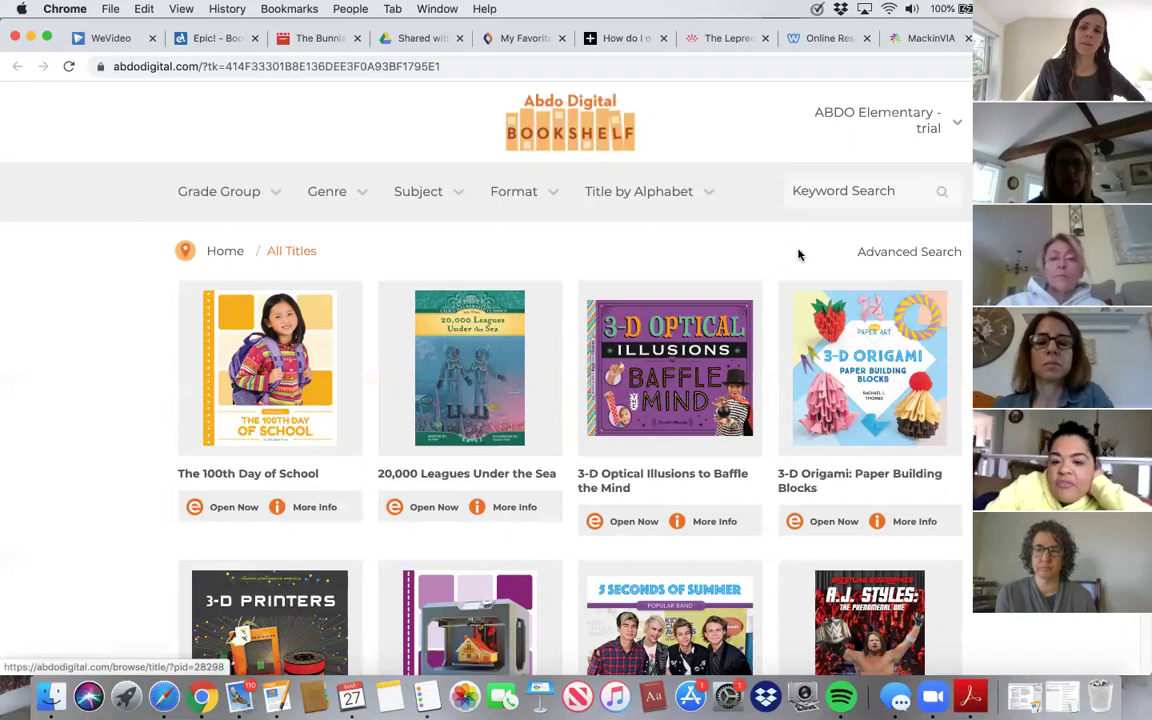
click(824, 195)
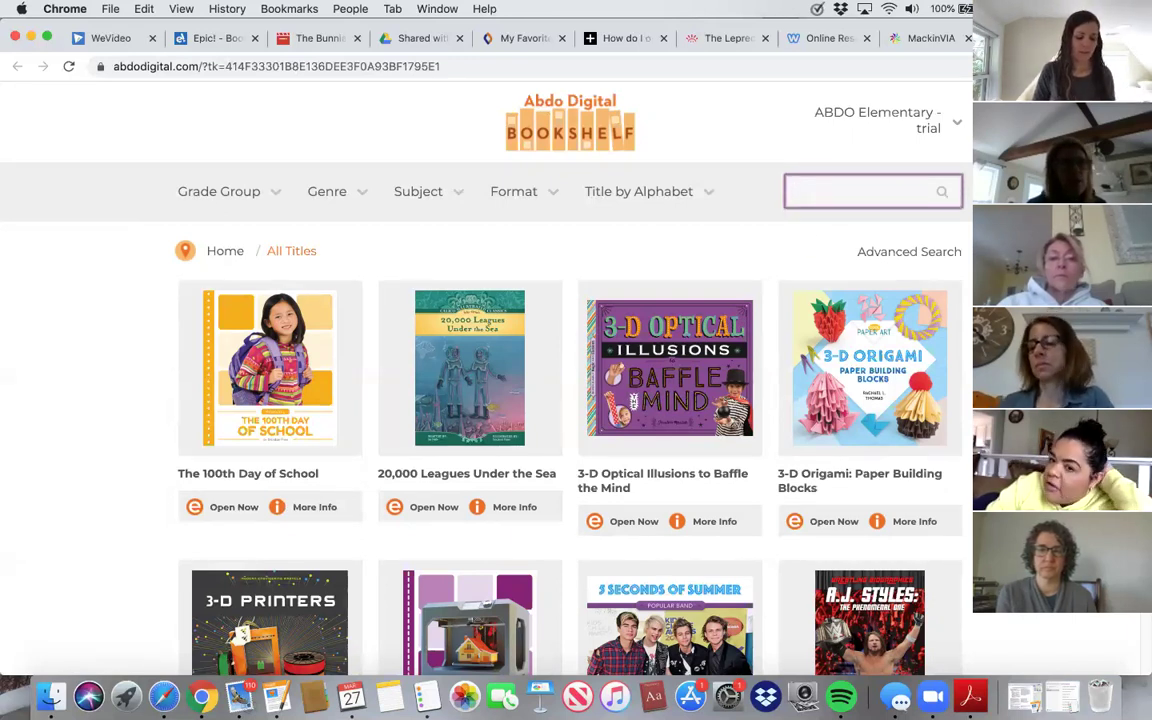
text(charlo)
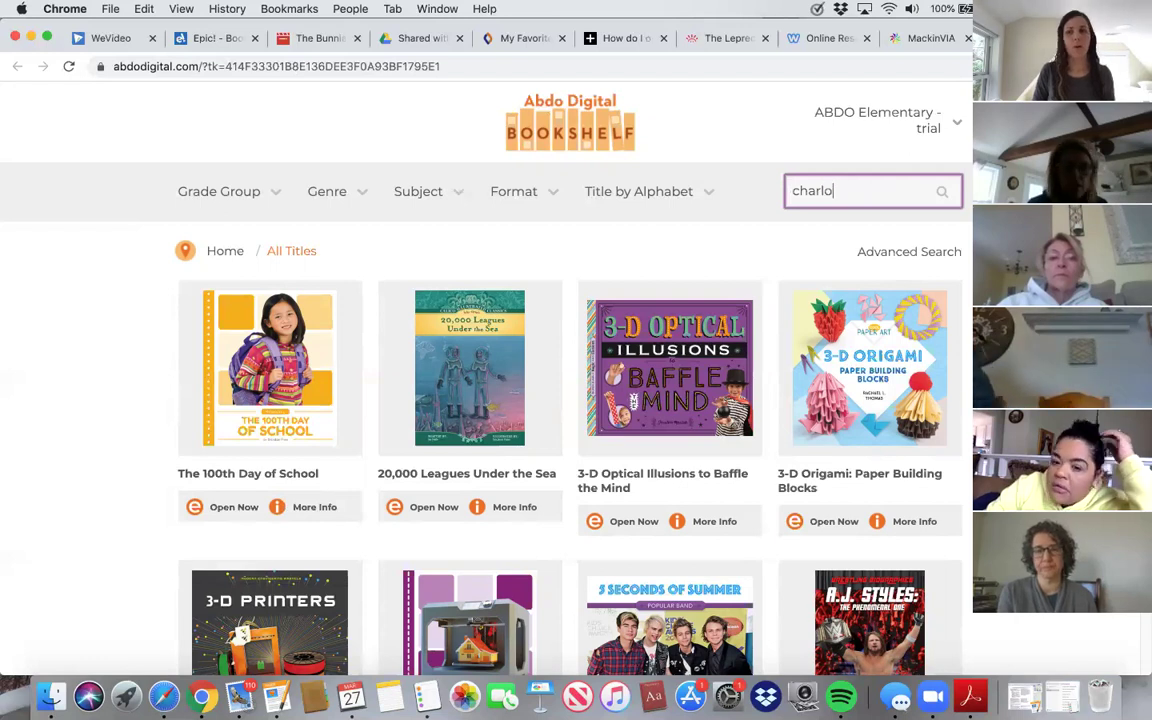
text(tt)
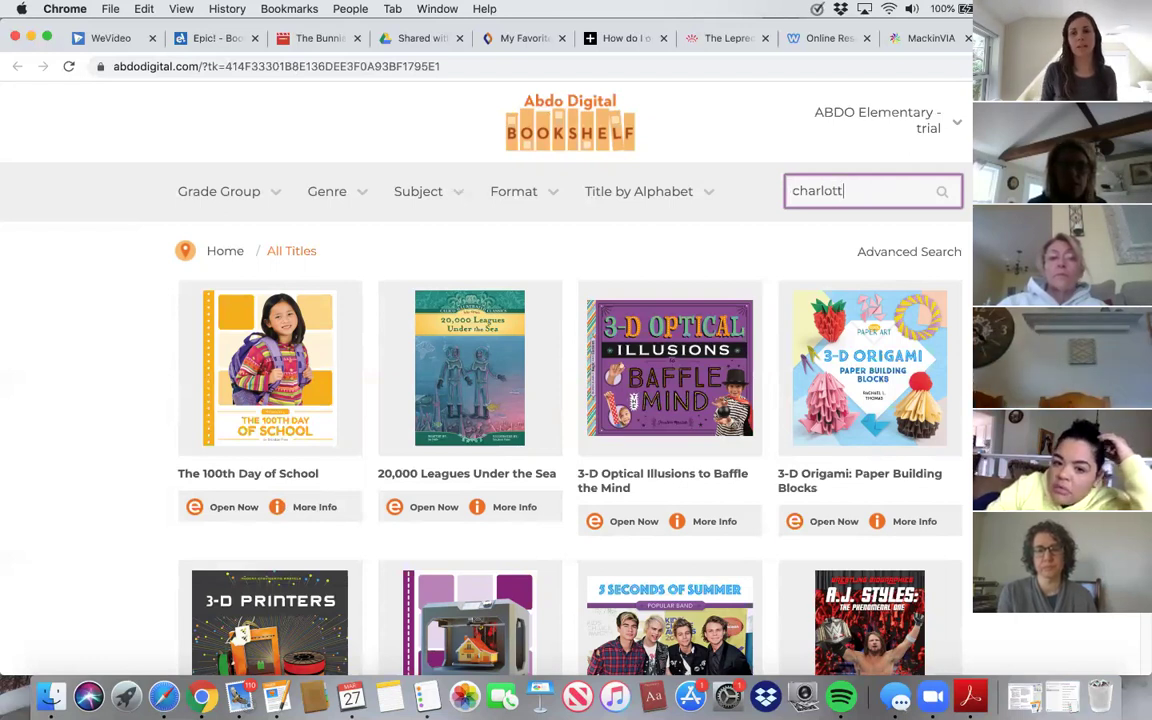
text(e)
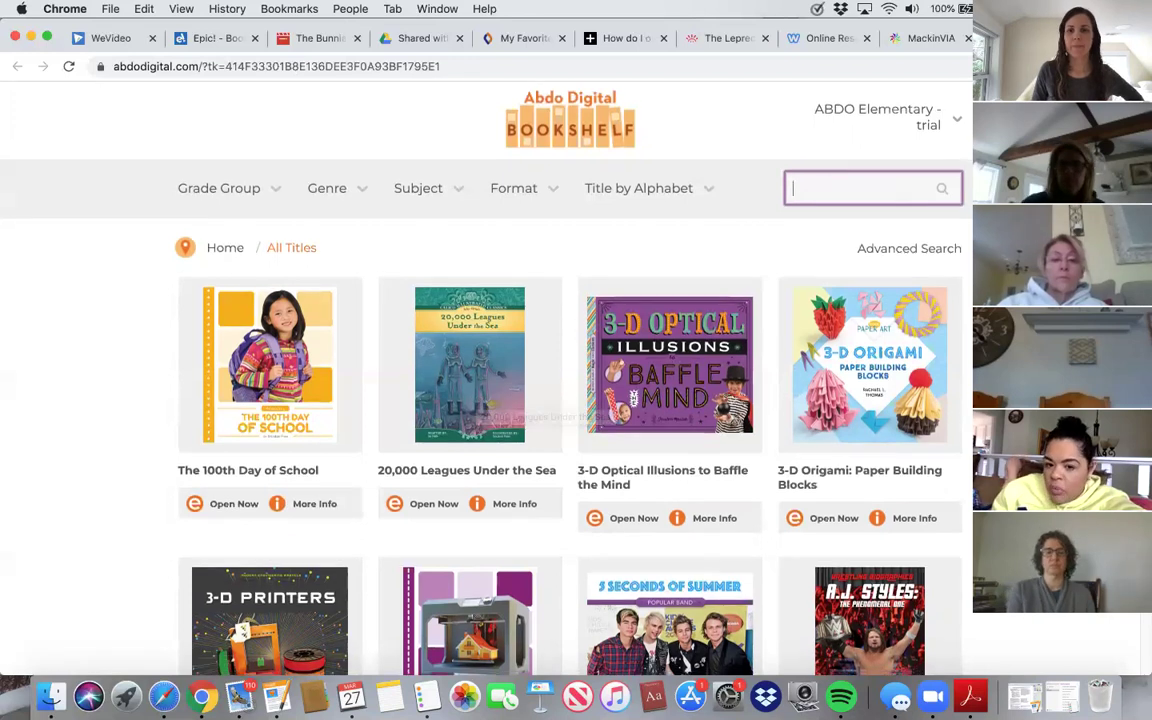
- Browse further down the Abdo Digital Bookshelf covers, then return to the first titles in the collection
scroll(477, 400, down, 5)
scroll(477, 400, down, 7)
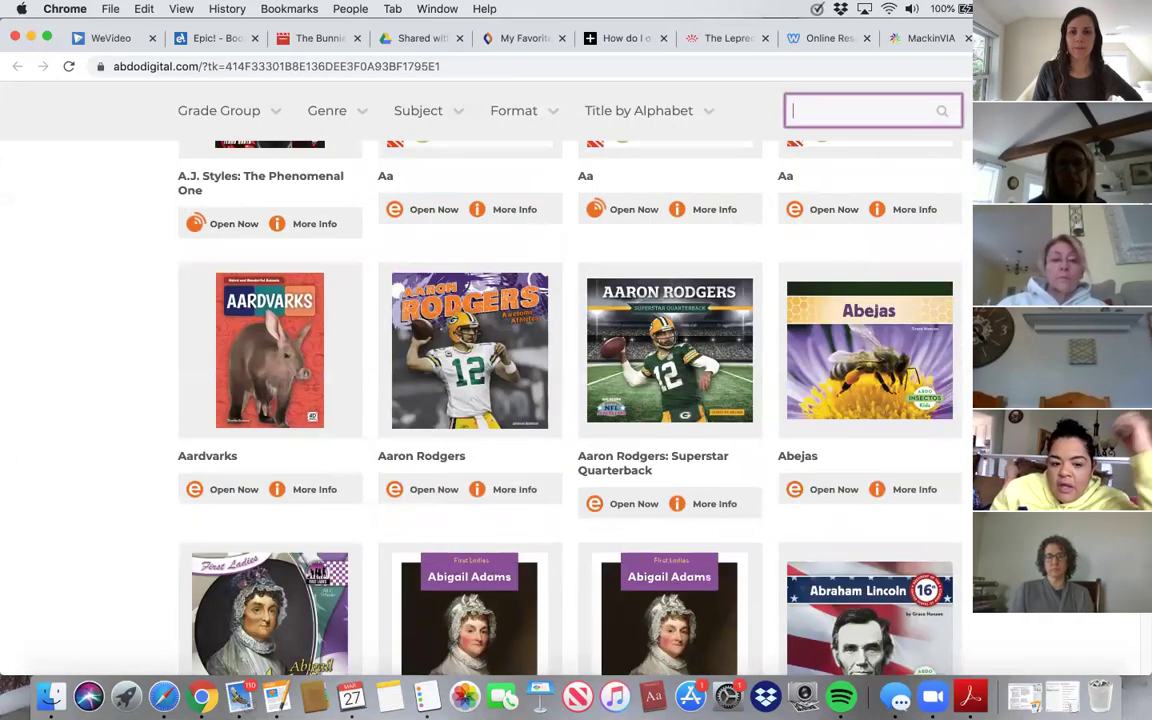
scroll(477, 400, up, 10)
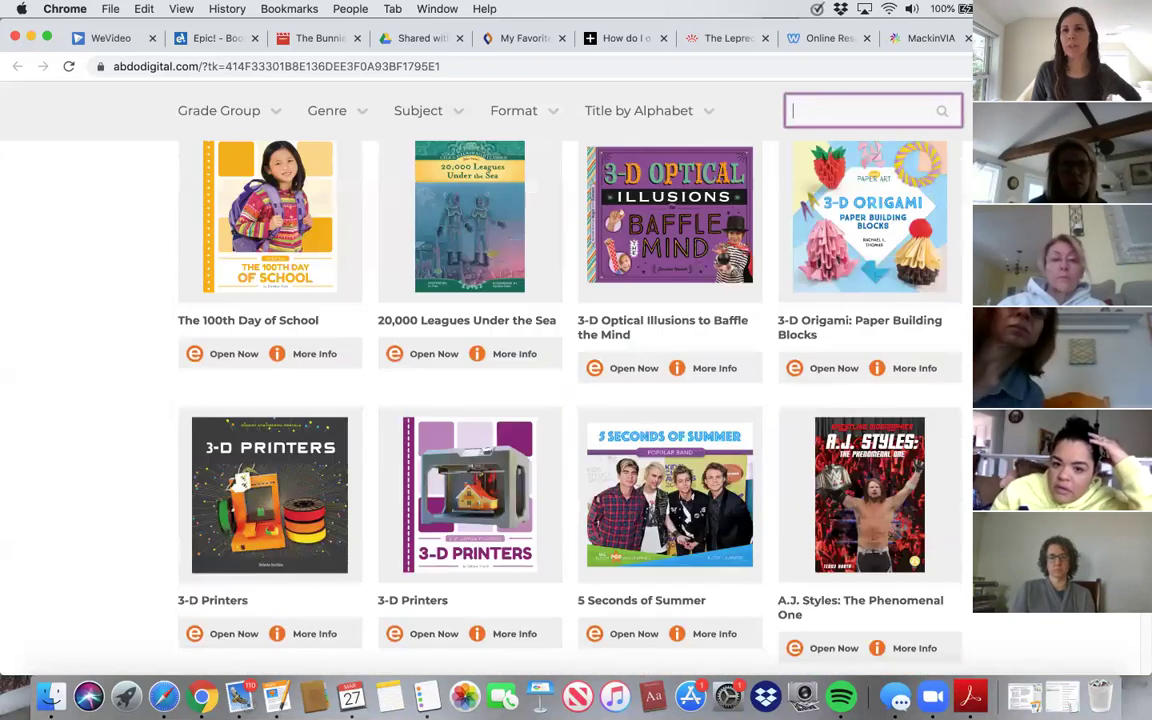
- Go back to MackinVIA, open its eBooks listing, and place the cursor in the resource search field
click(922, 40)
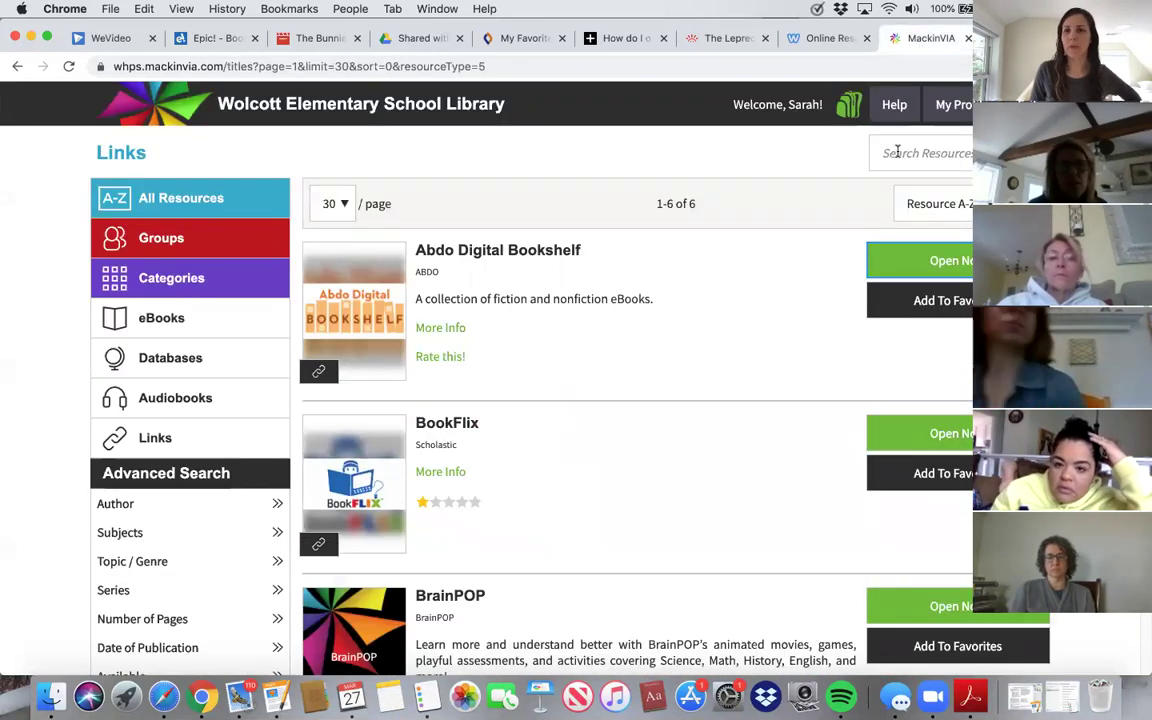
click(174, 323)
click(923, 155)
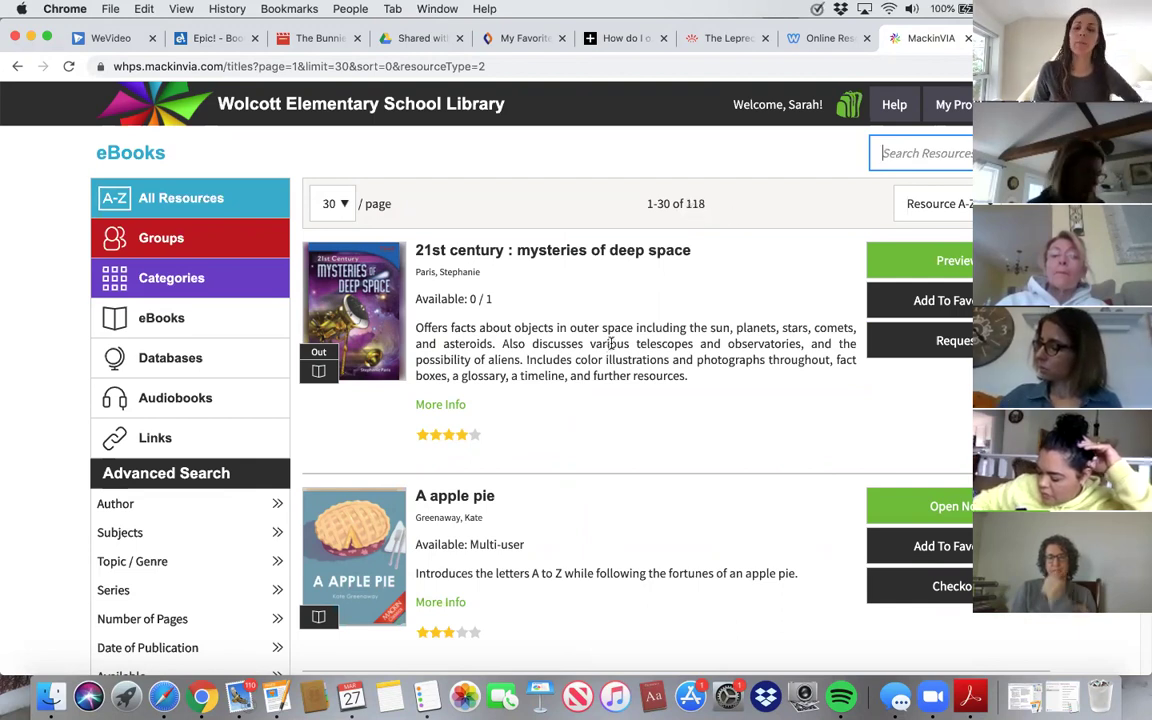
scroll(598, 398, down, 1)
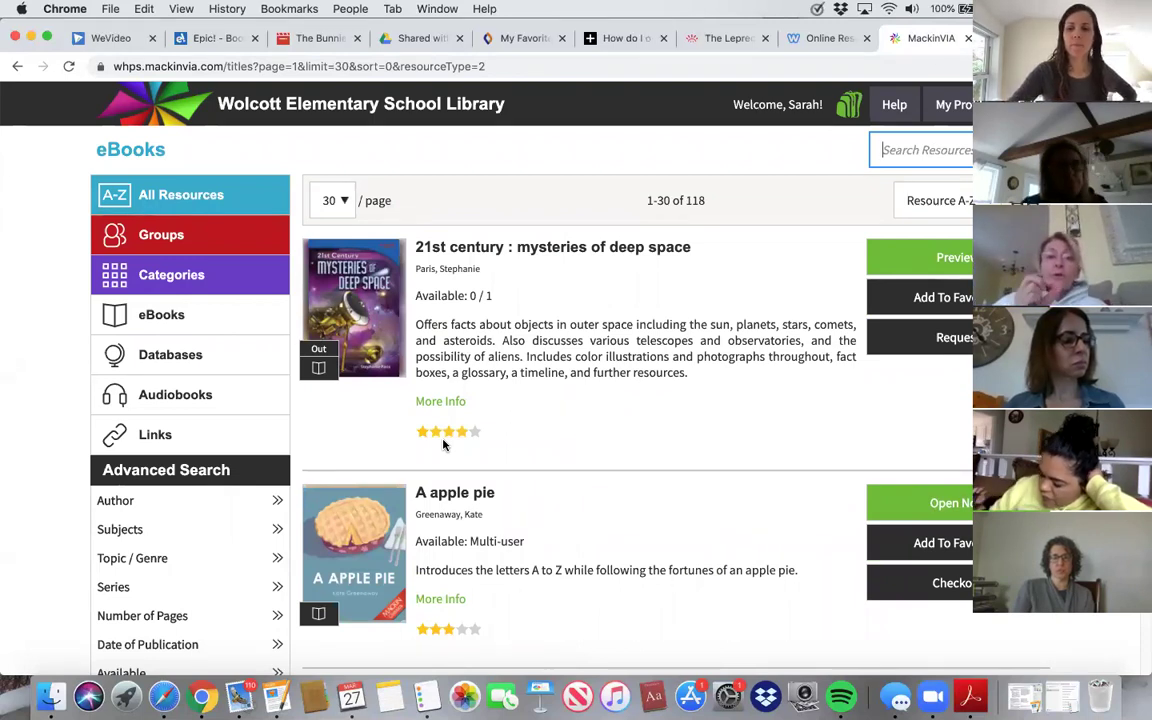
key(XF86AudioLowerVolume)
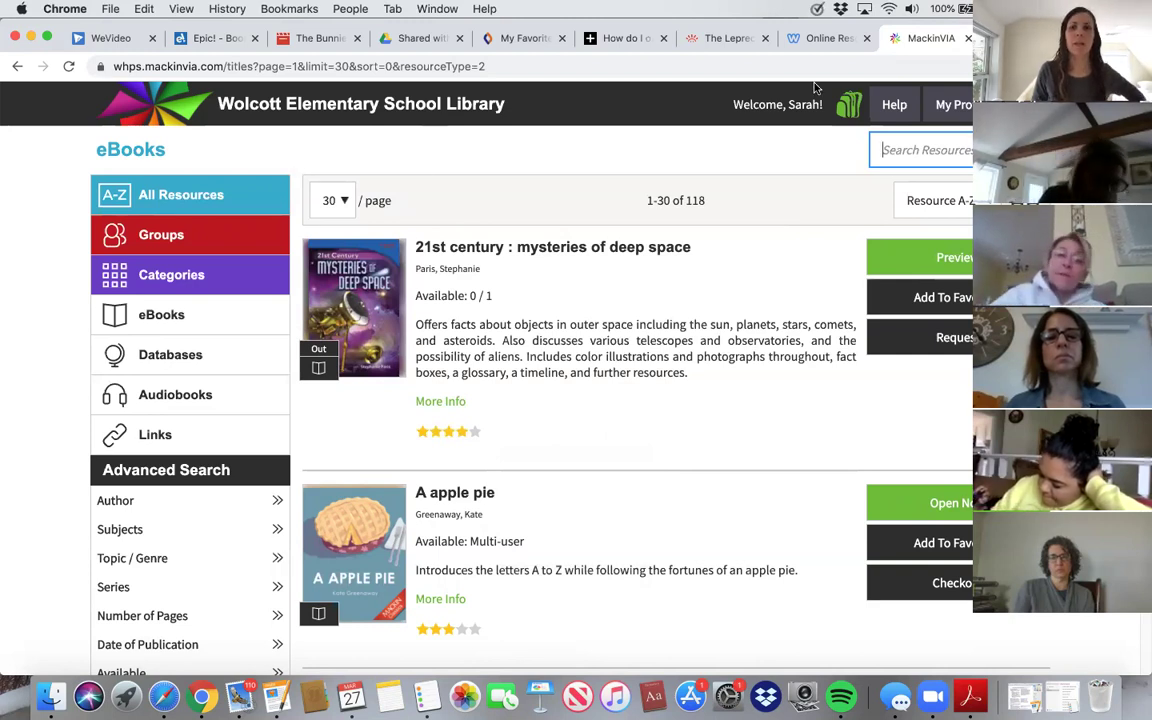
- Switch to Safari and read the login and sign-in instructions in the Smore guide on using MackinVIA
click(413, 40)
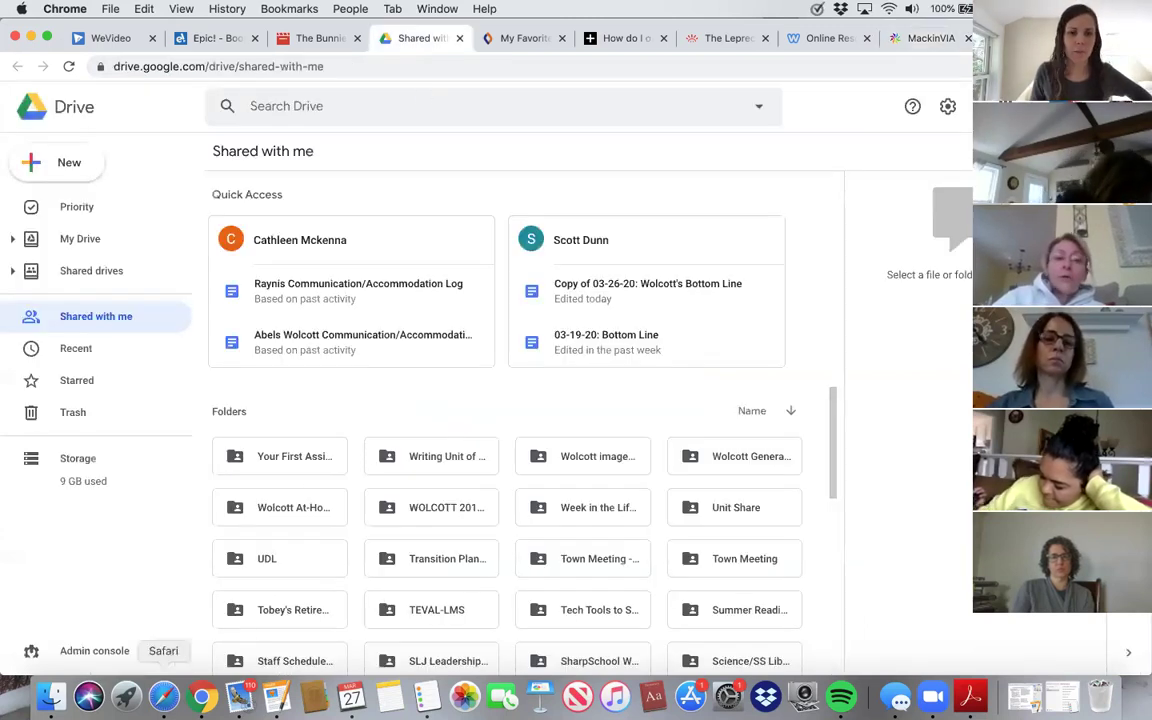
click(164, 697)
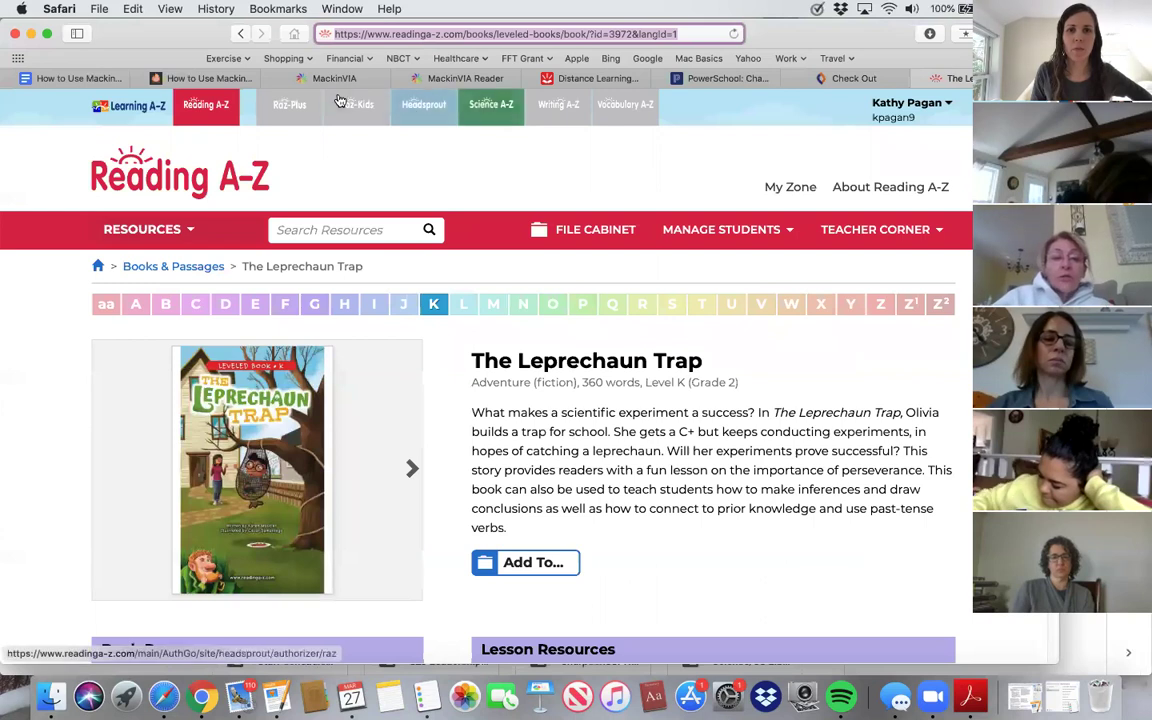
click(207, 78)
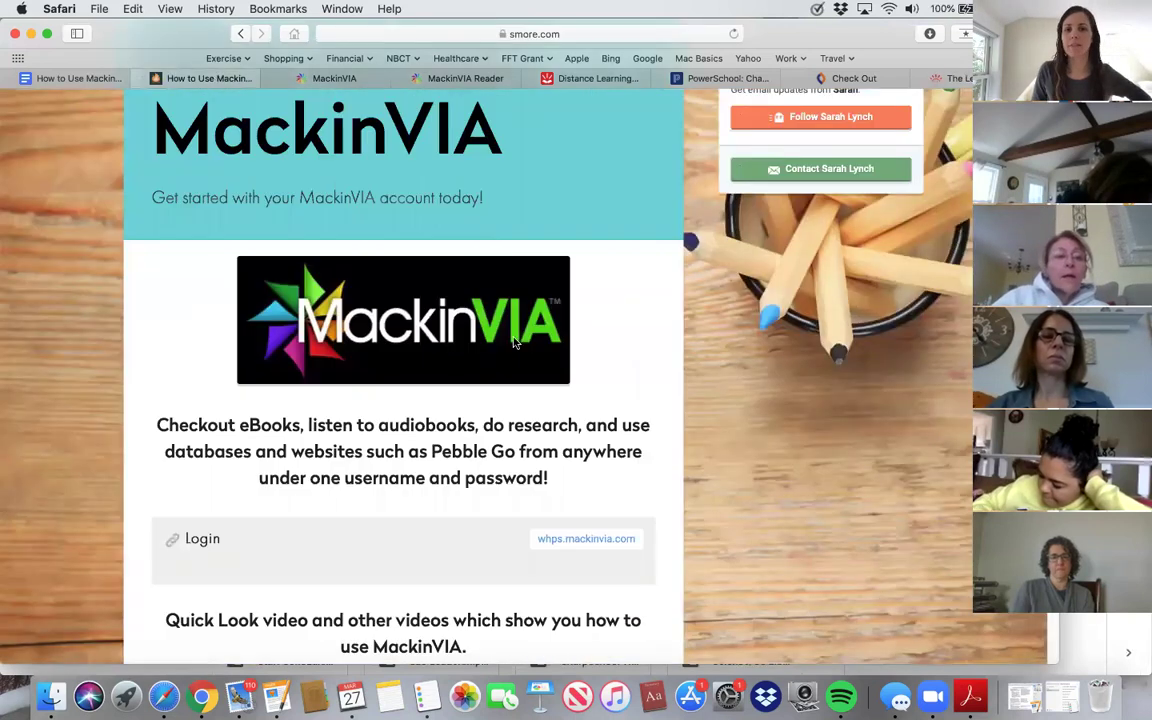
scroll(513, 371, down, 3)
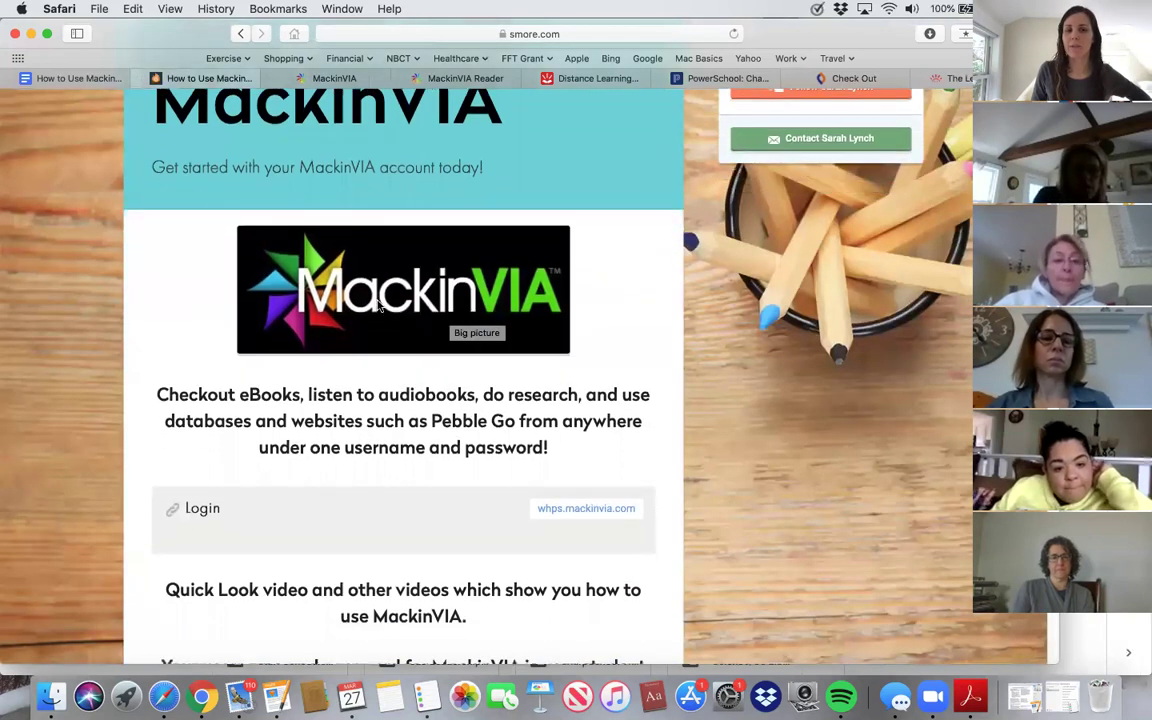
scroll(573, 333, down, 1)
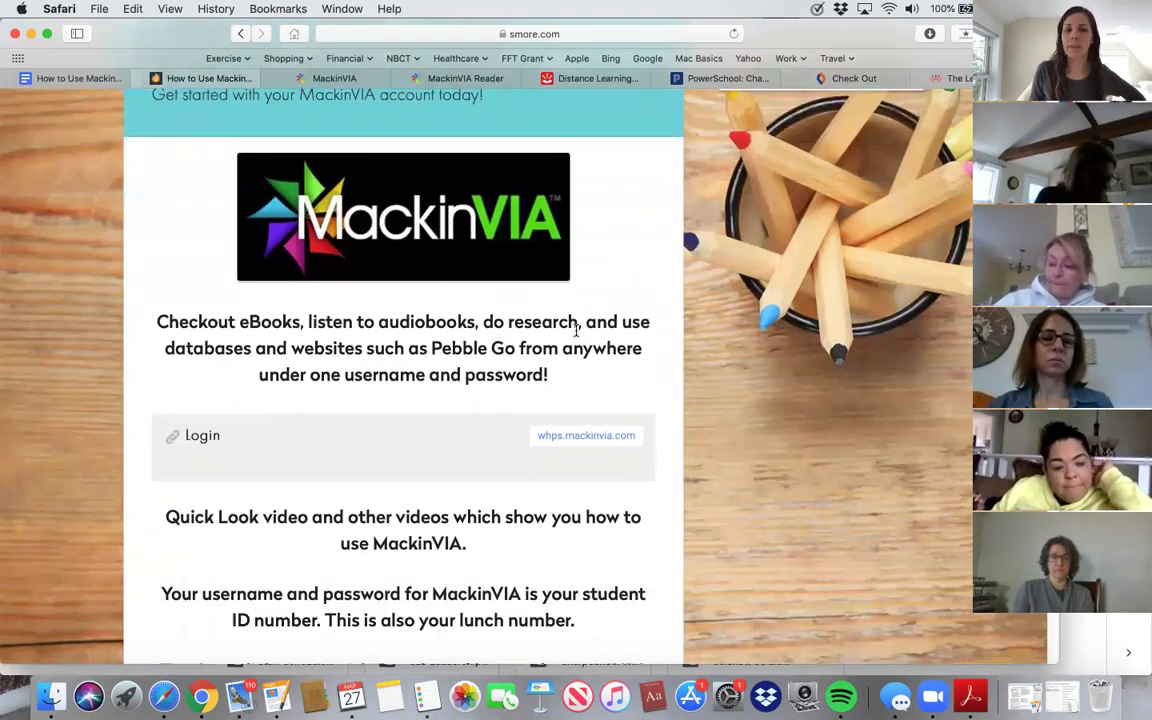
scroll(576, 337, down, 1)
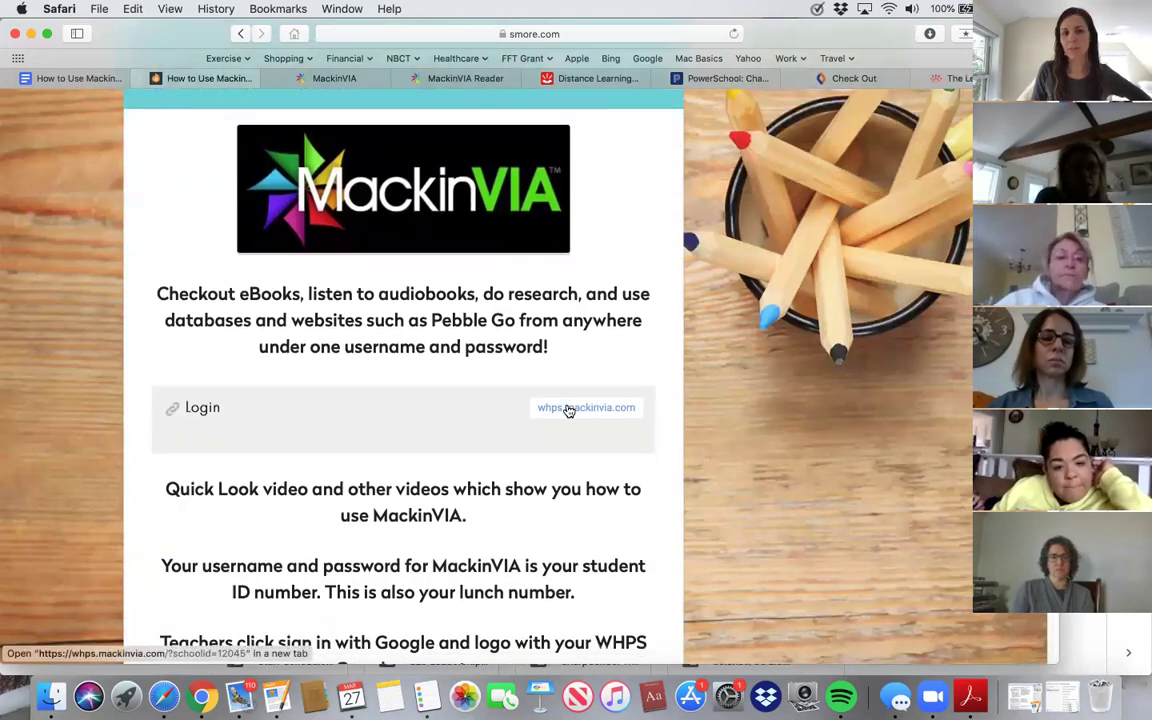
scroll(568, 410, down, 4)
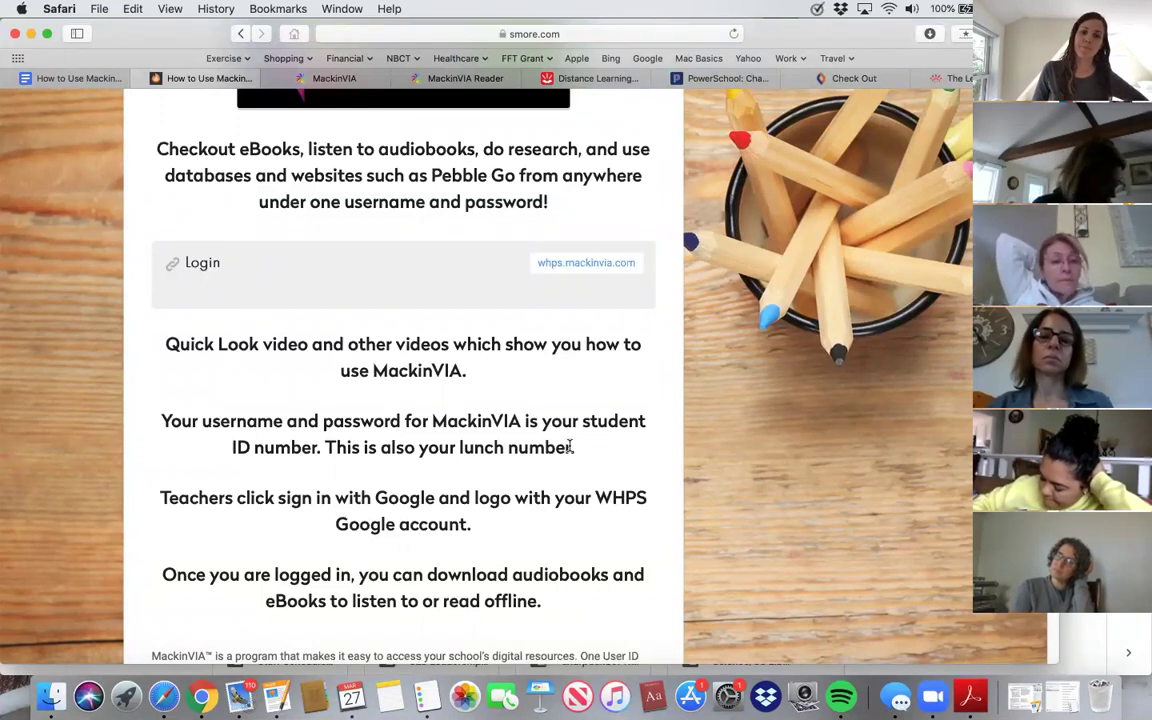
scroll(570, 448, up, 2)
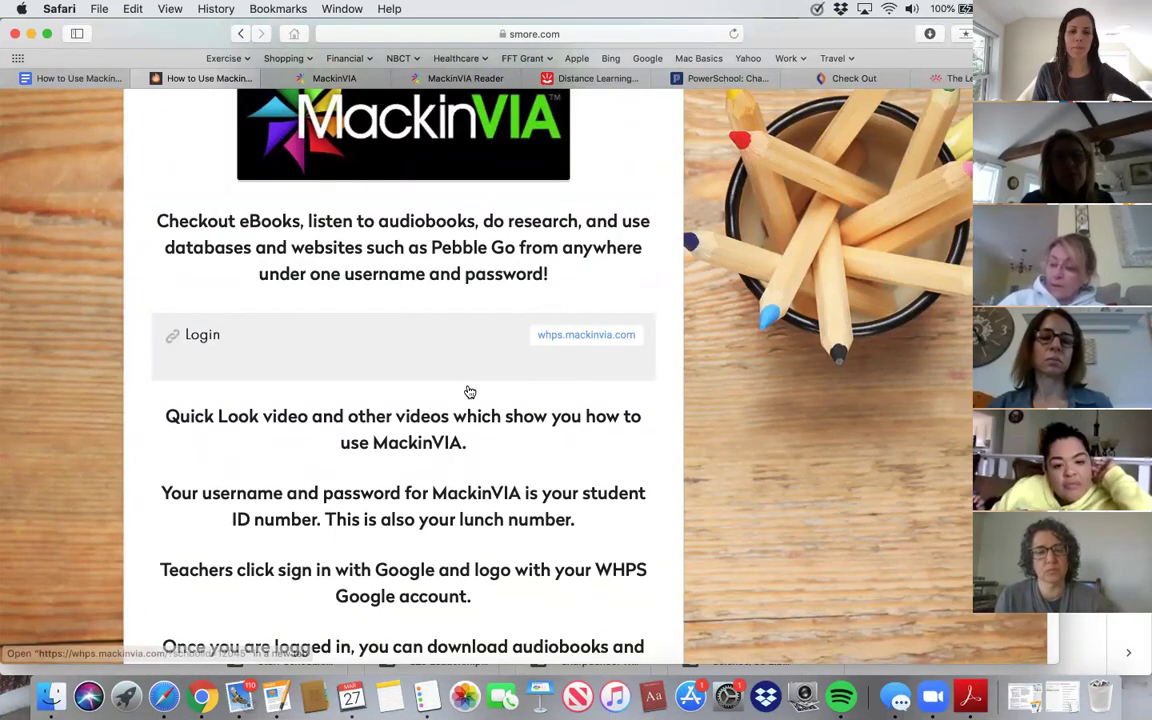
- Switch back to Chrome, return to the MackinVIA eBooks listing, and close the extra browser tab
key(super+Tab)
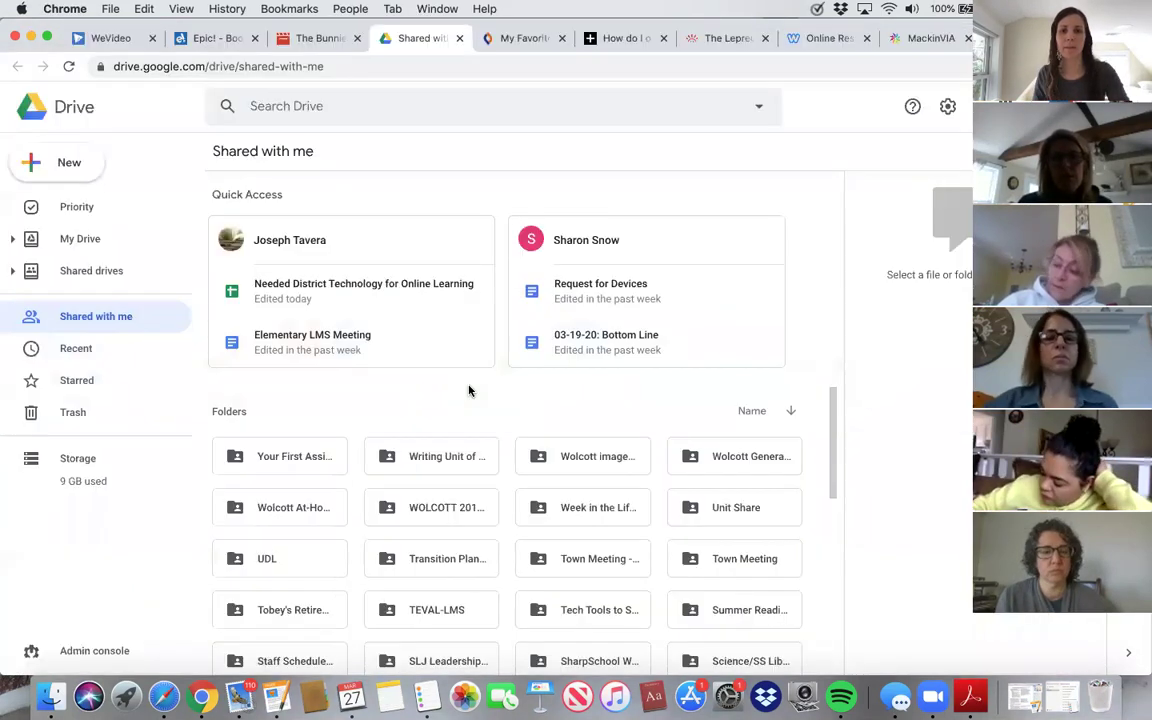
click(512, 40)
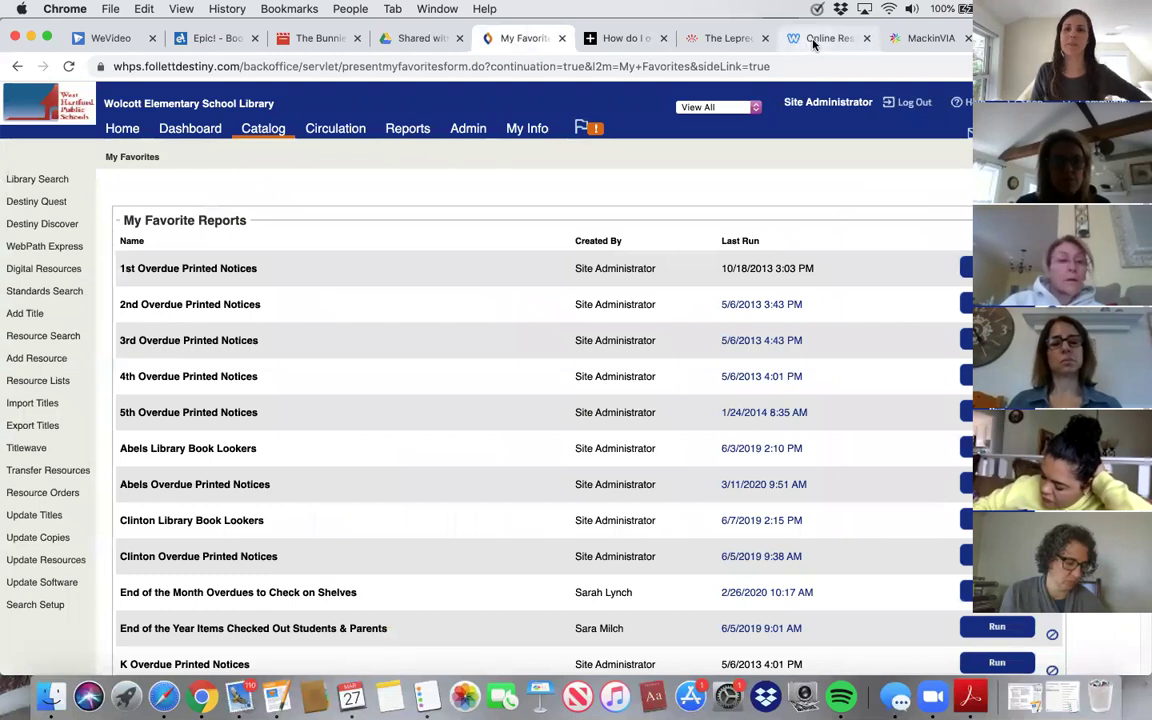
click(913, 38)
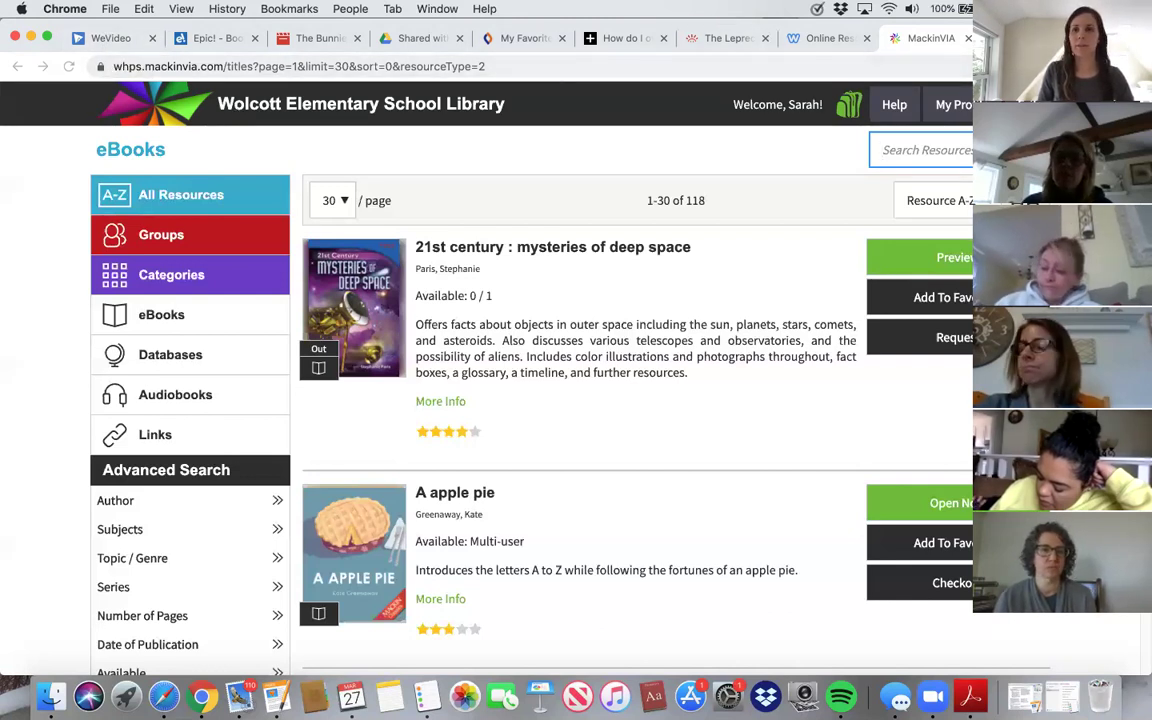
key(super+w)
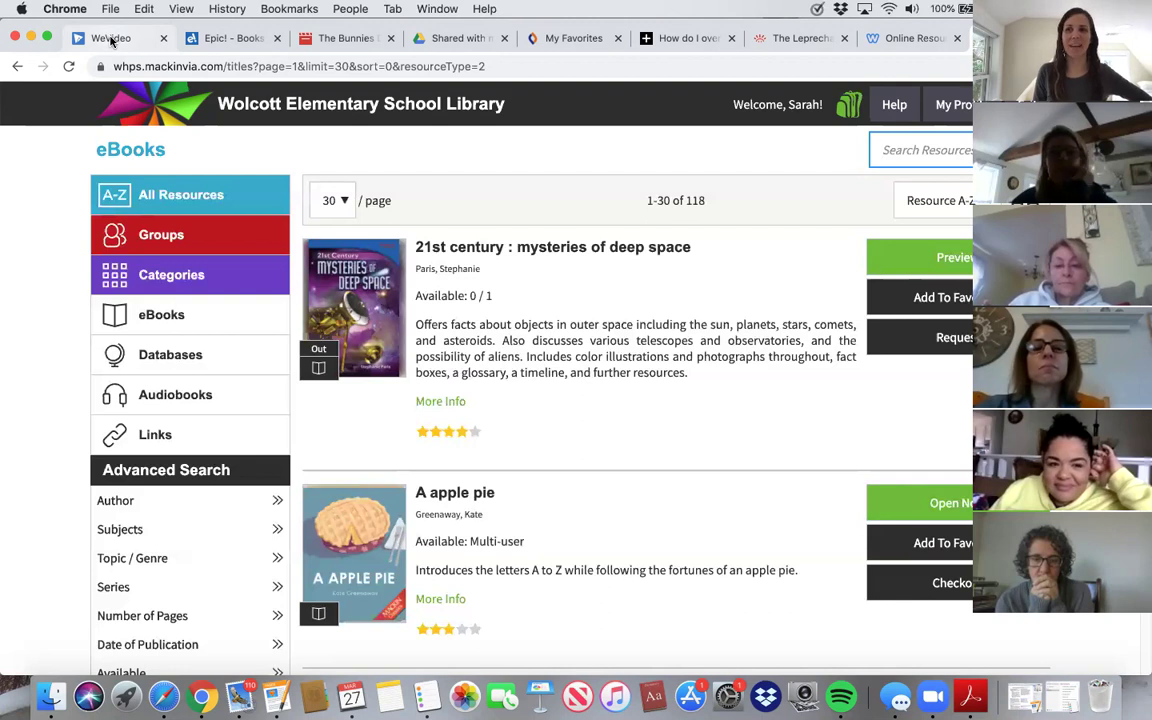
- Open WeVideo and start a blank edit, choosing My Project as the place to save it
click(112, 40)
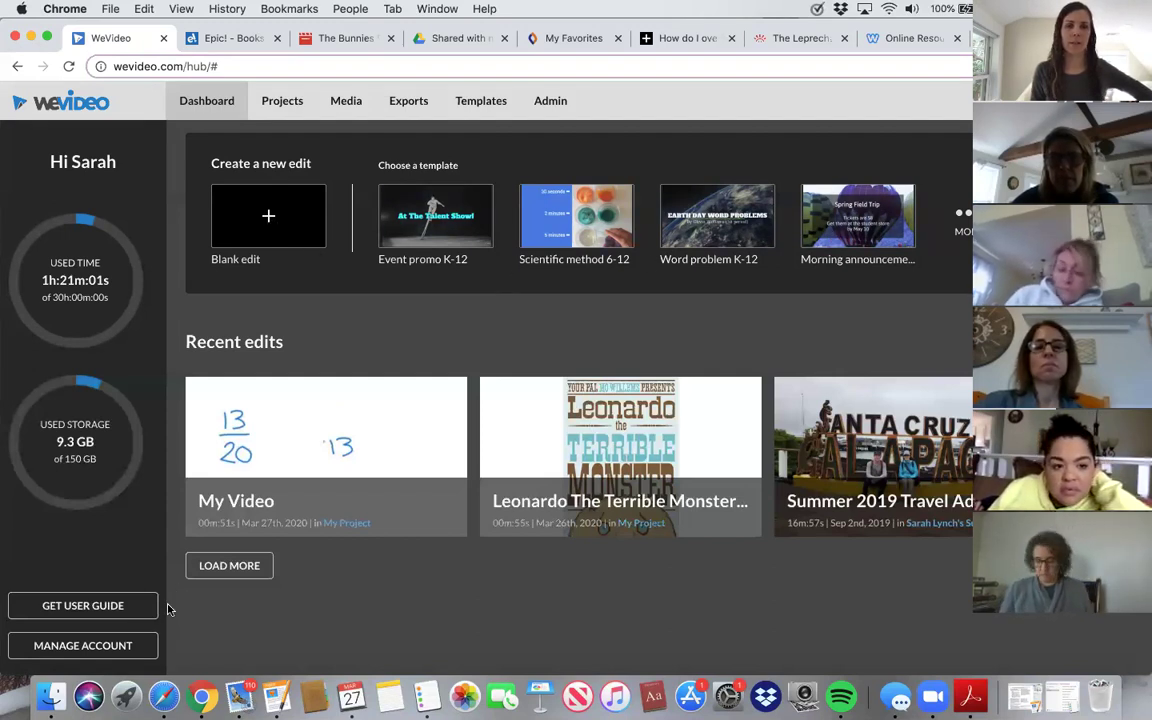
click(262, 224)
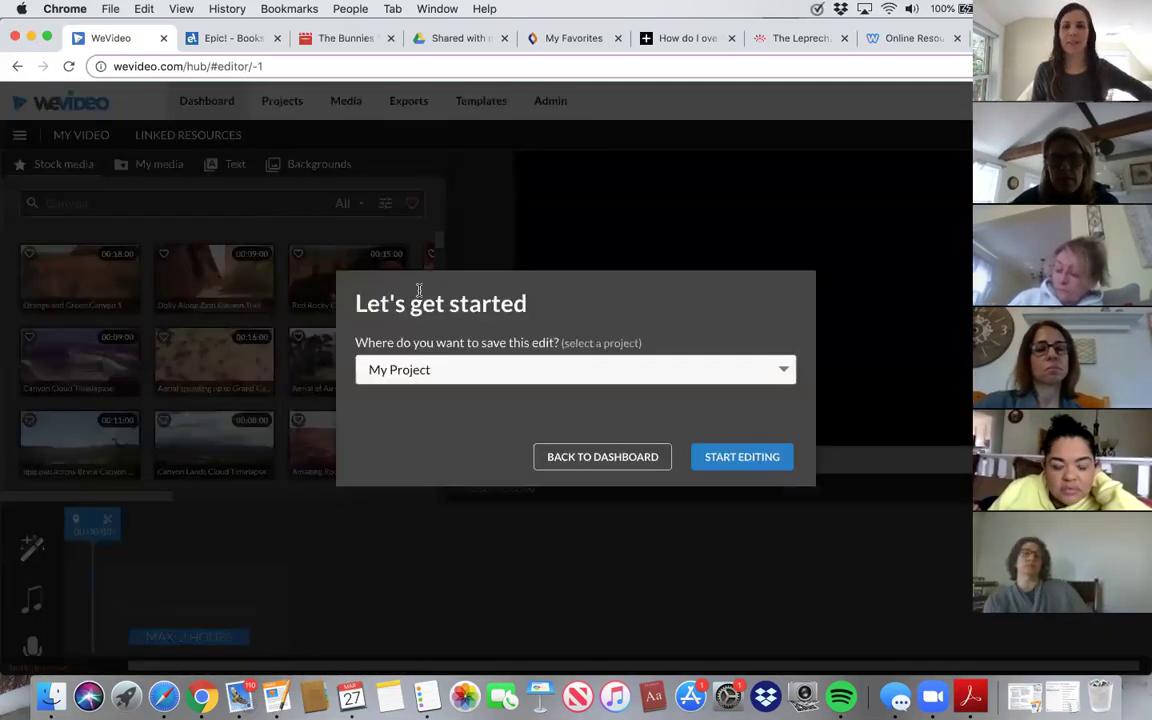
click(786, 375)
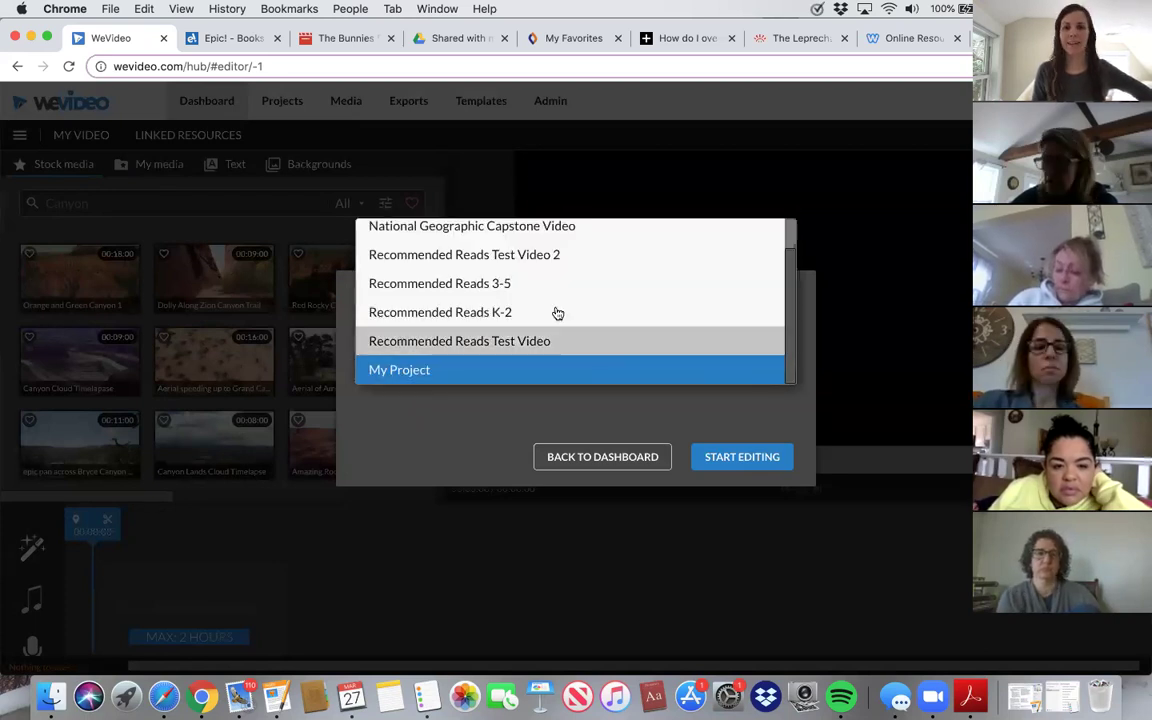
scroll(434, 319, up, 1)
scroll(522, 337, down, 1)
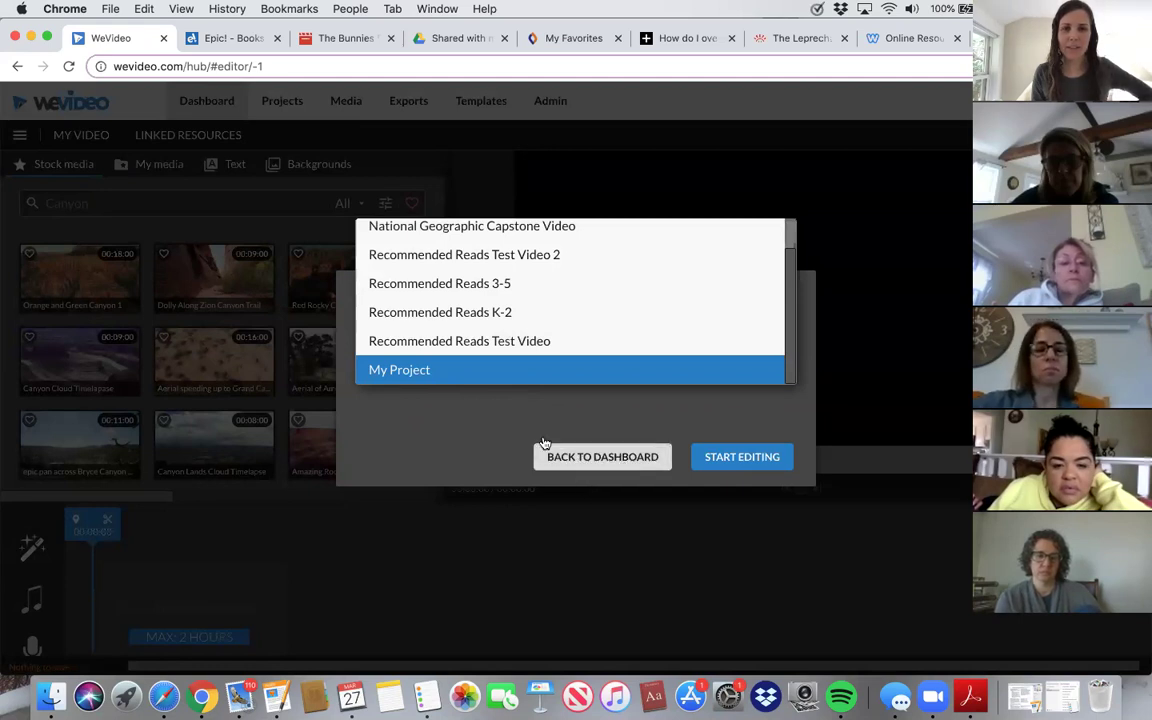
click(490, 375)
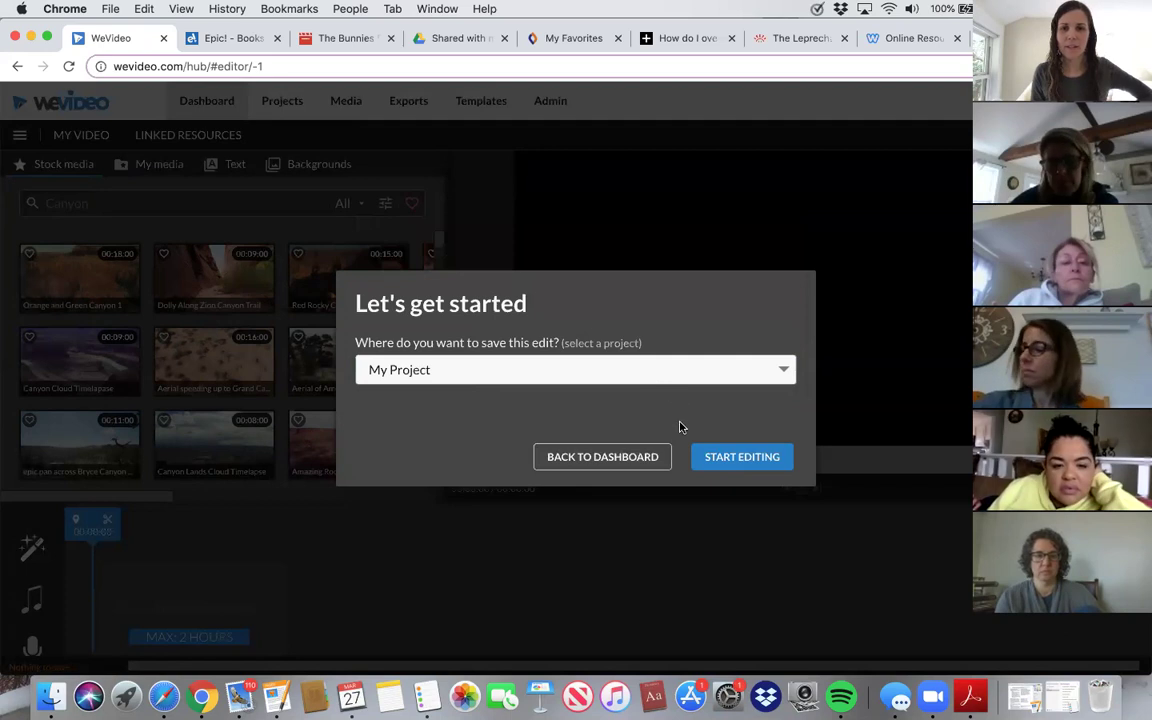
click(739, 460)
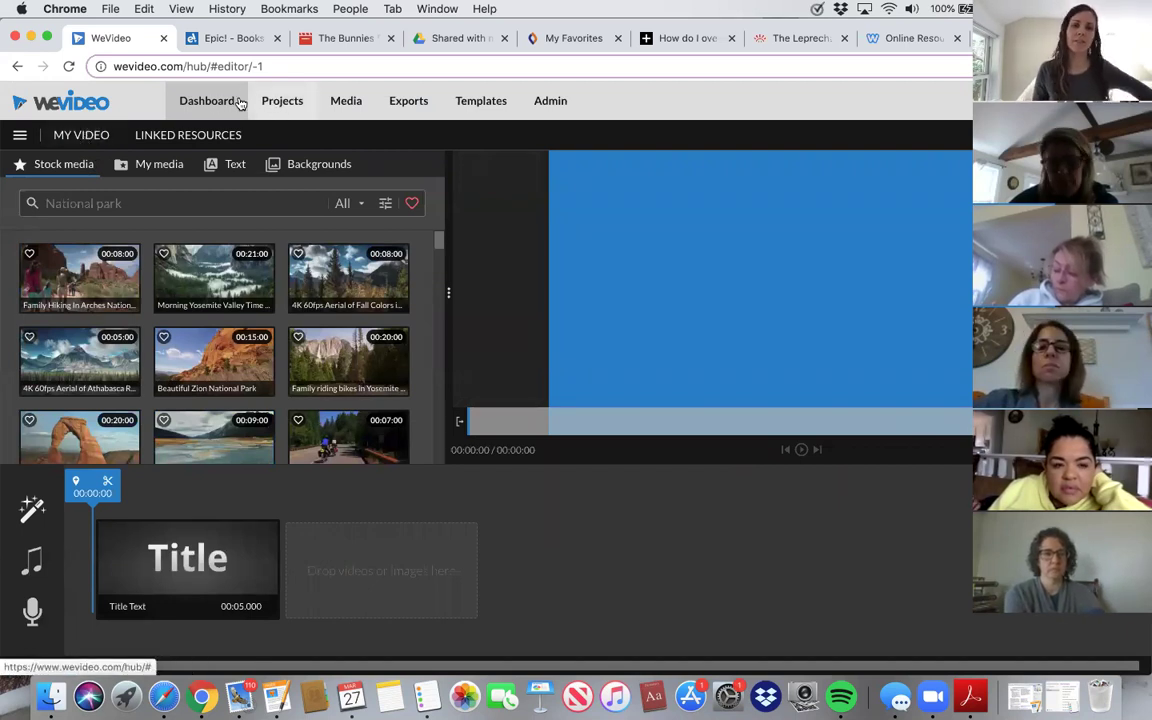
- Create a new folder named "Read alouds" in the WeVideo projects list
click(280, 103)
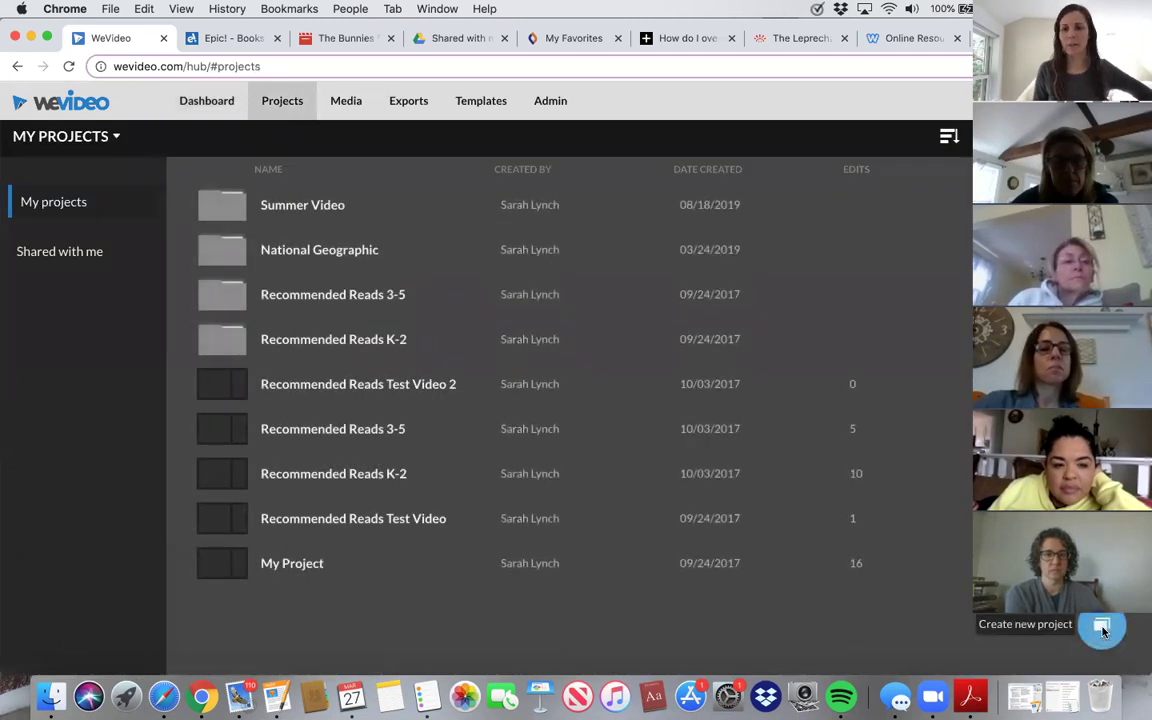
click(1104, 692)
click(952, 158)
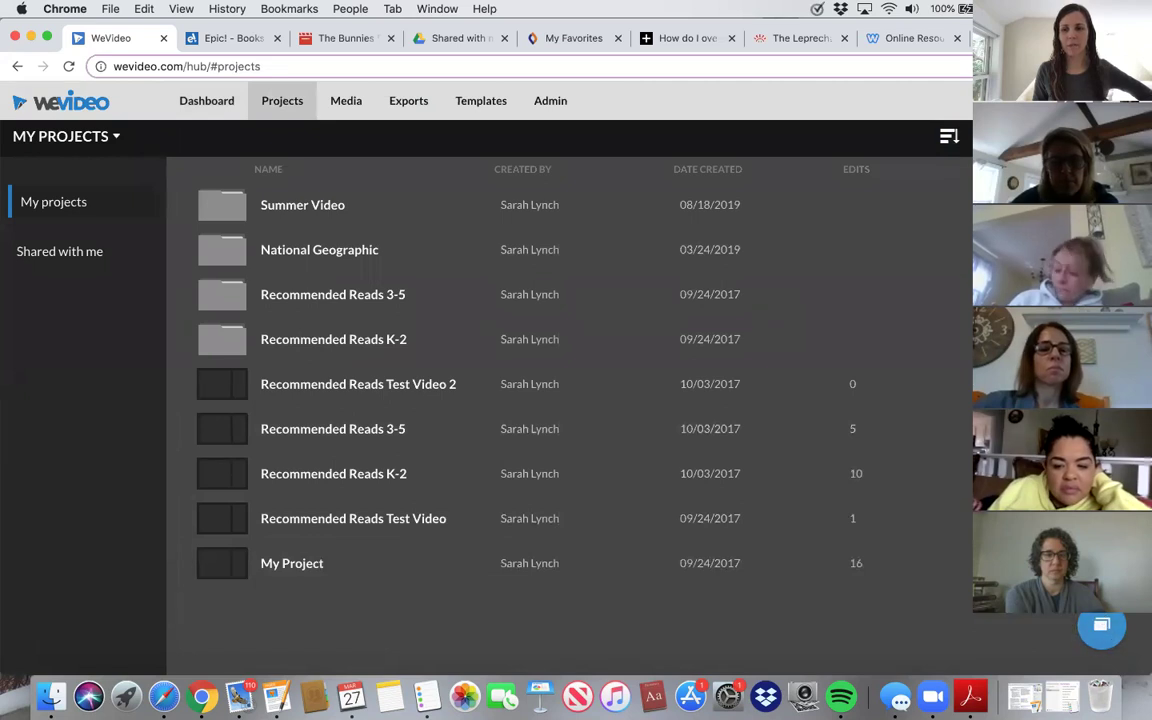
click(1101, 562)
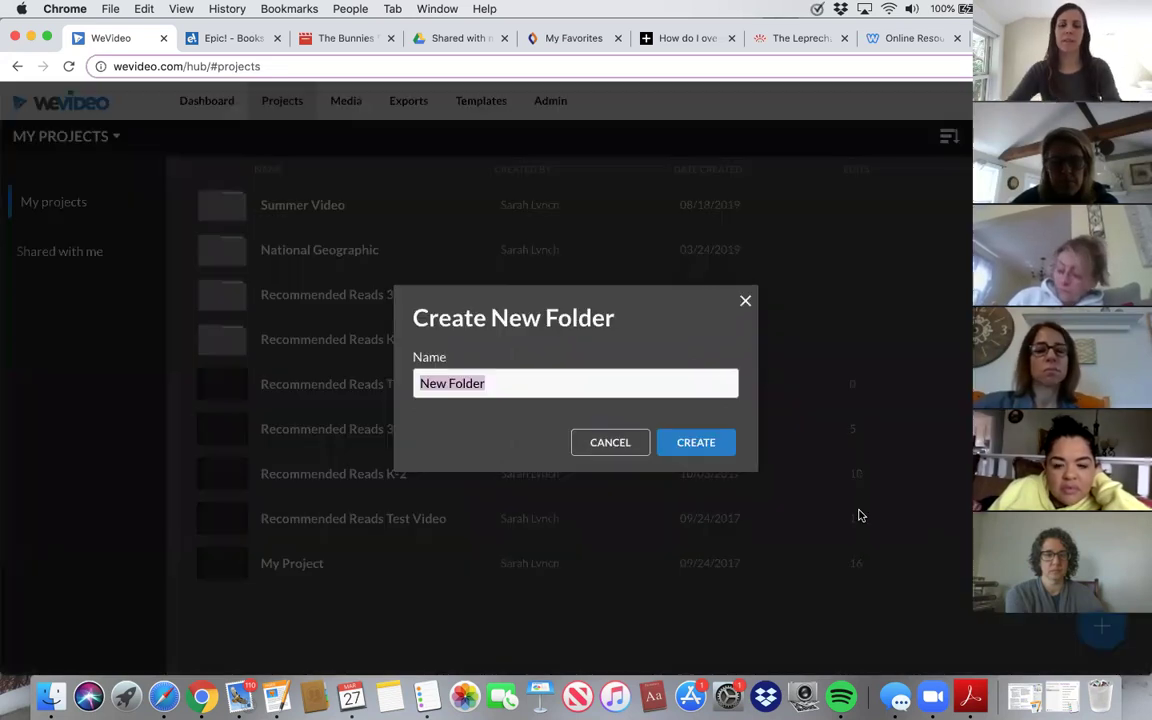
text(Read)
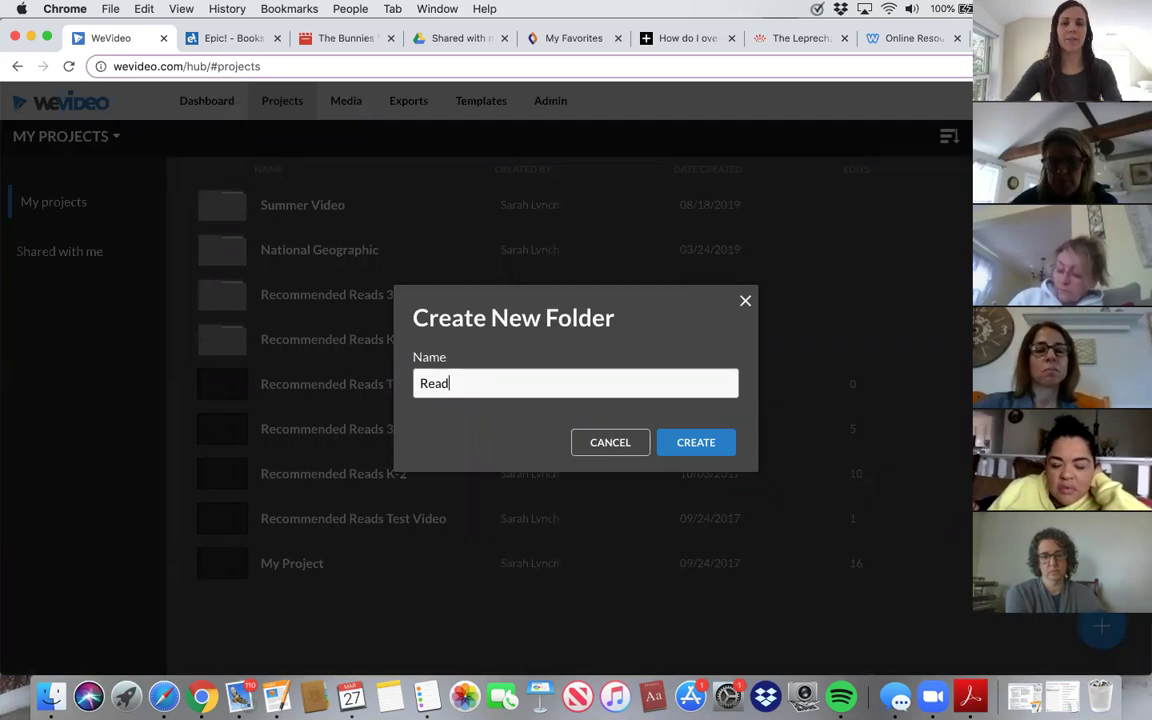
text( alouds)
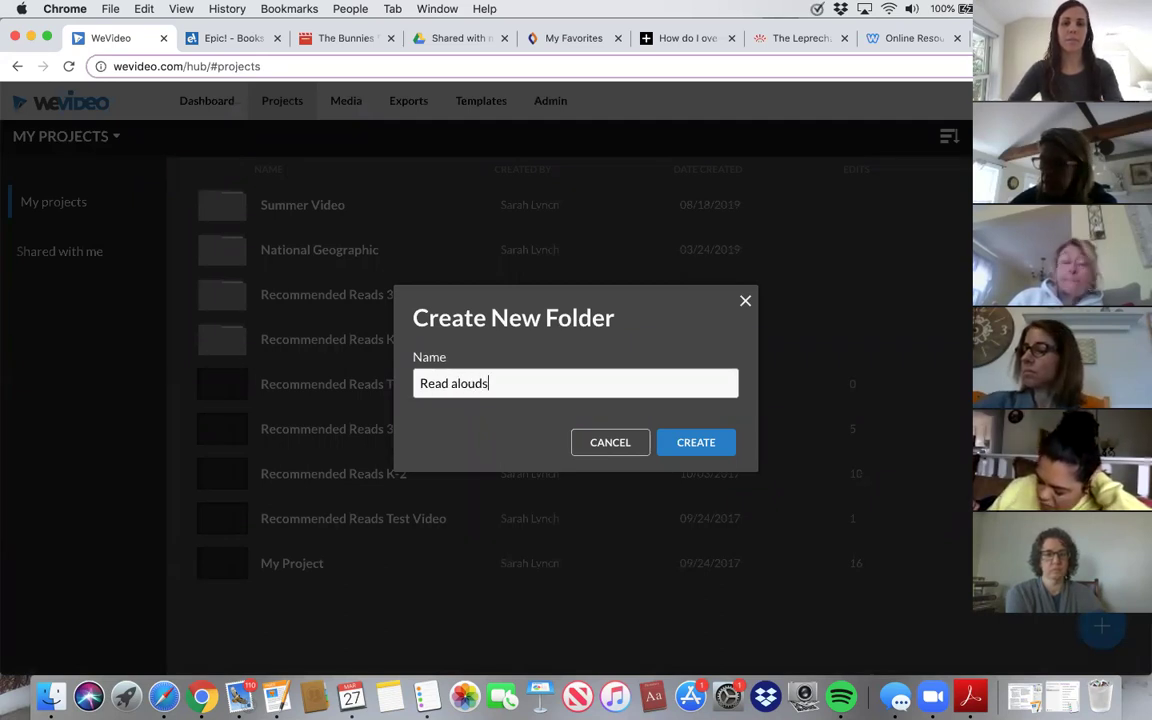
click(703, 446)
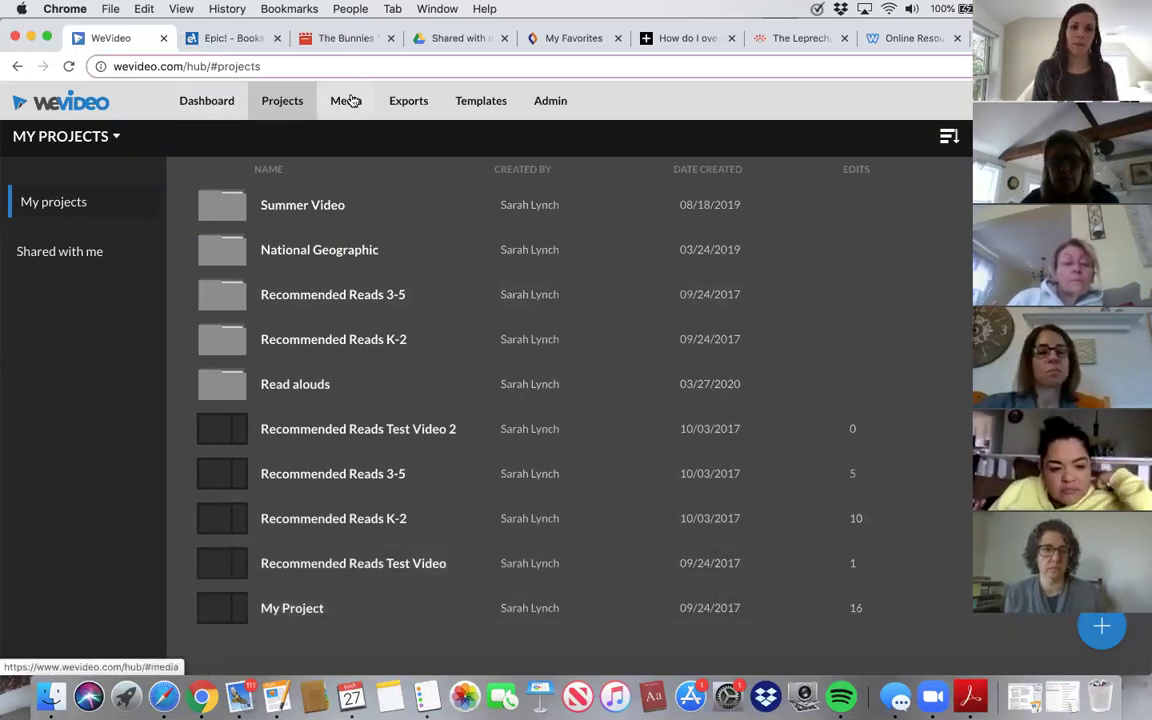
- Review WeVideo's Projects, Media and Exports areas, including the My Media location choices, and return to the Dashboard
click(206, 103)
click(282, 101)
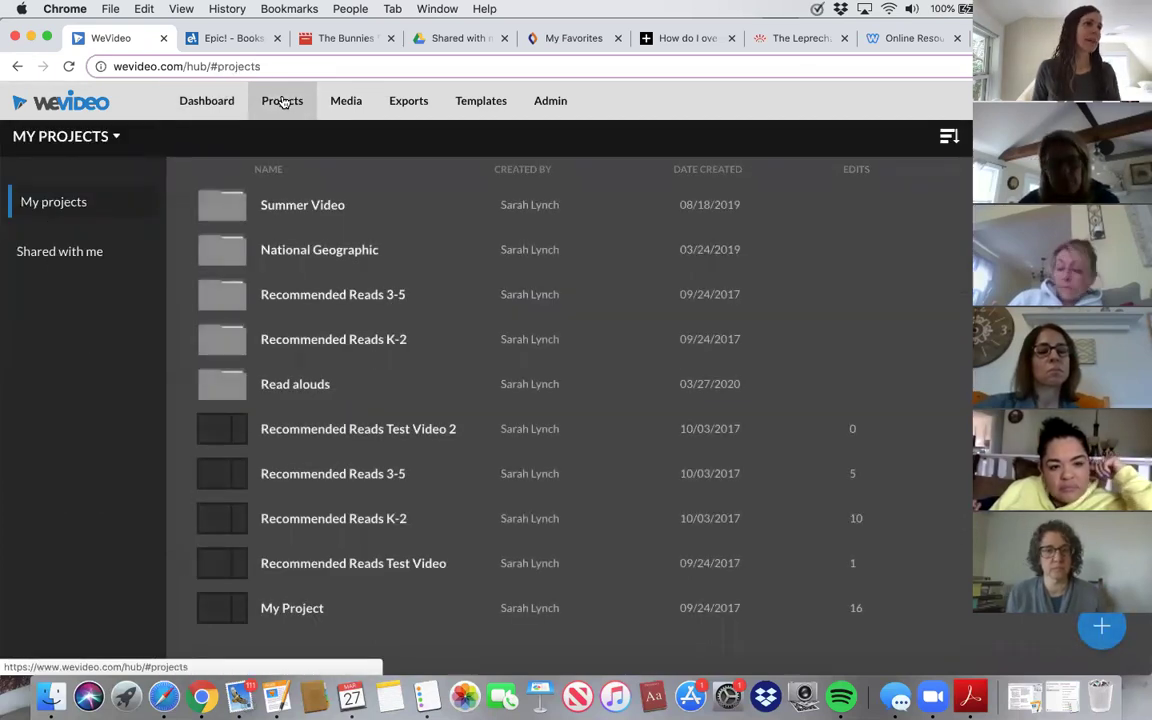
click(350, 106)
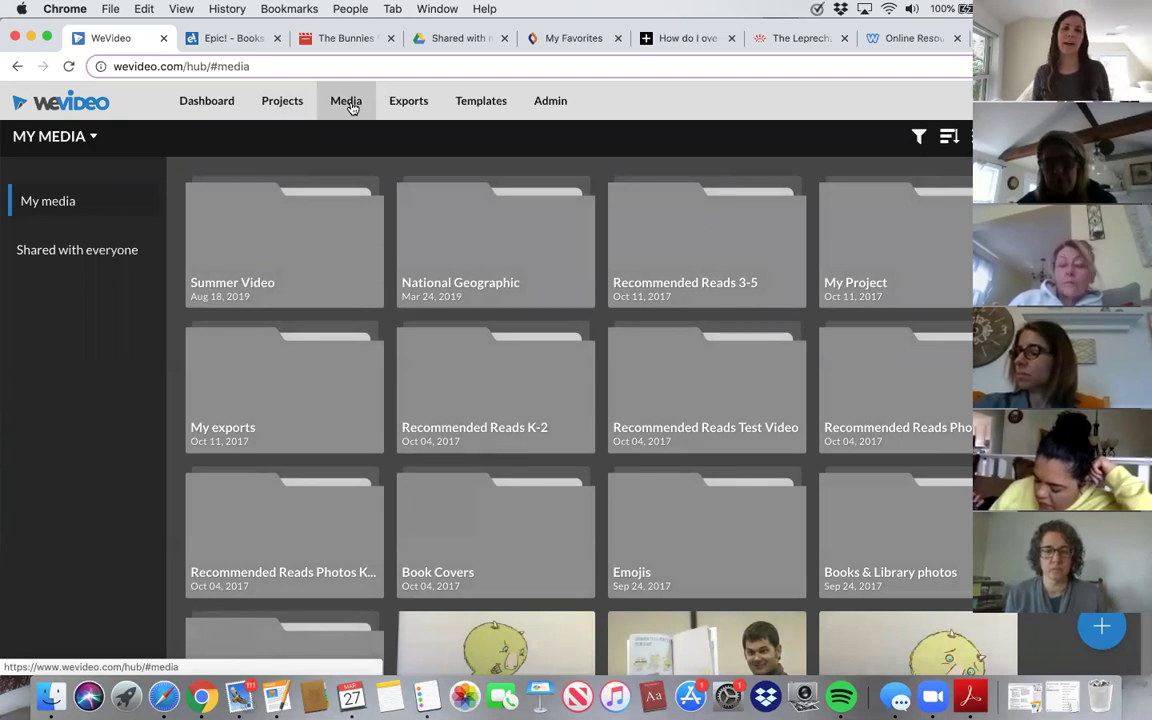
click(108, 140)
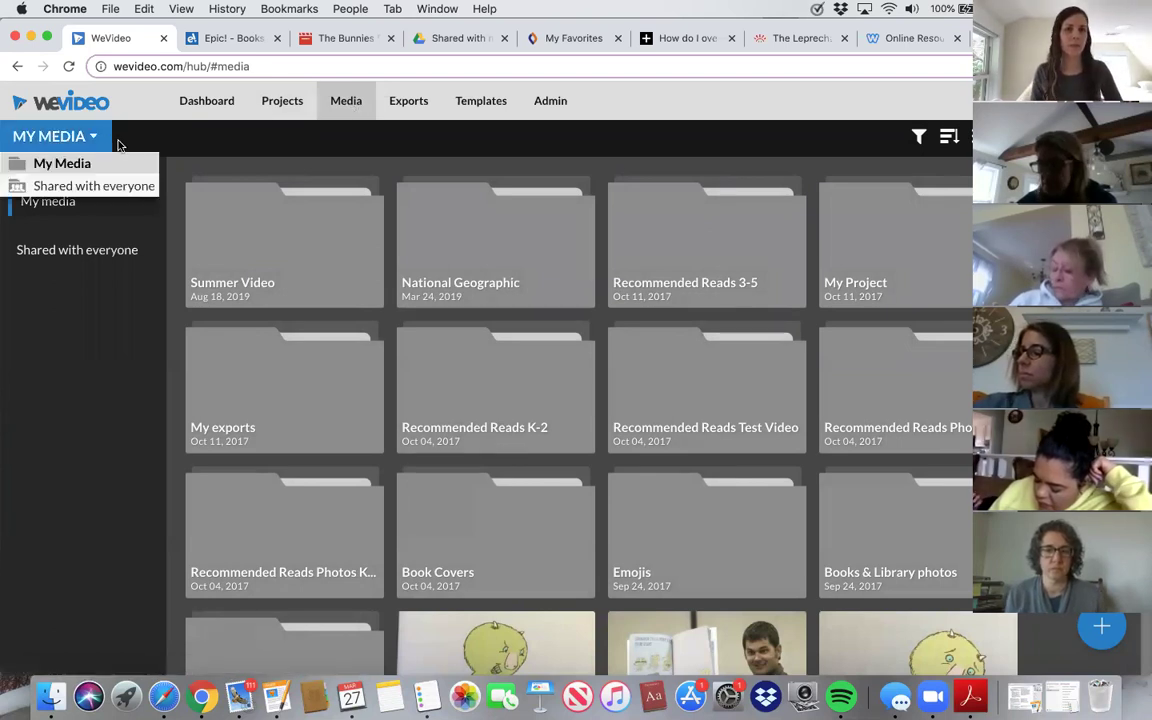
click(410, 101)
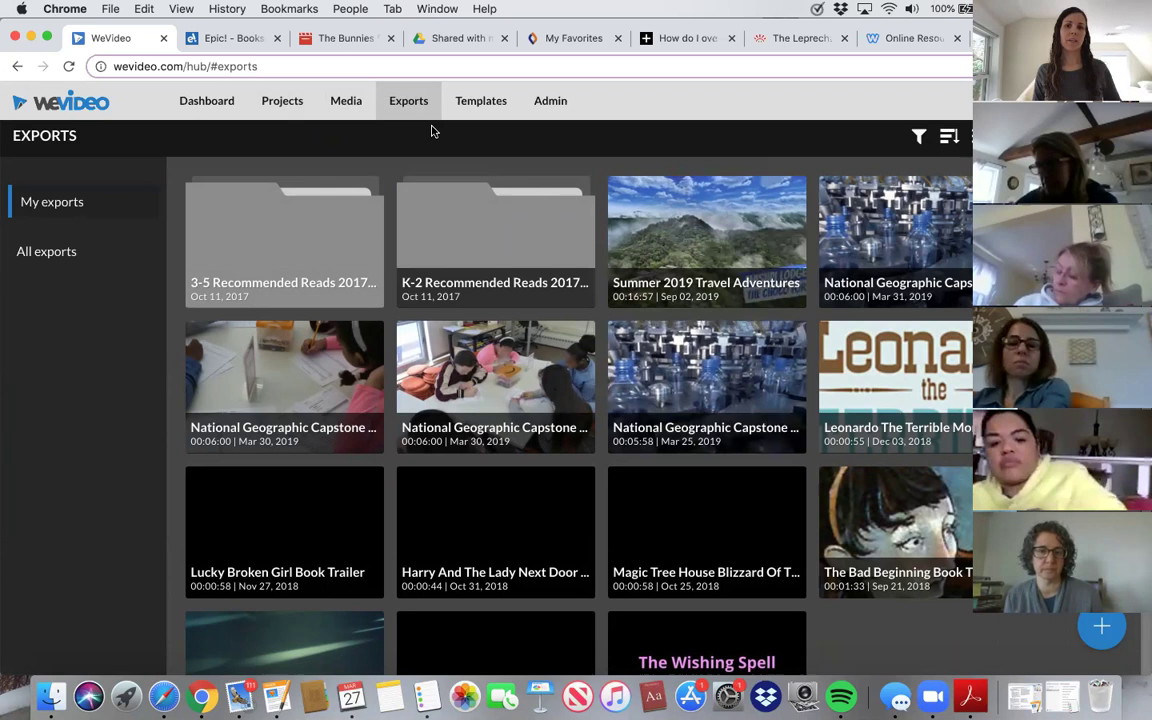
click(208, 108)
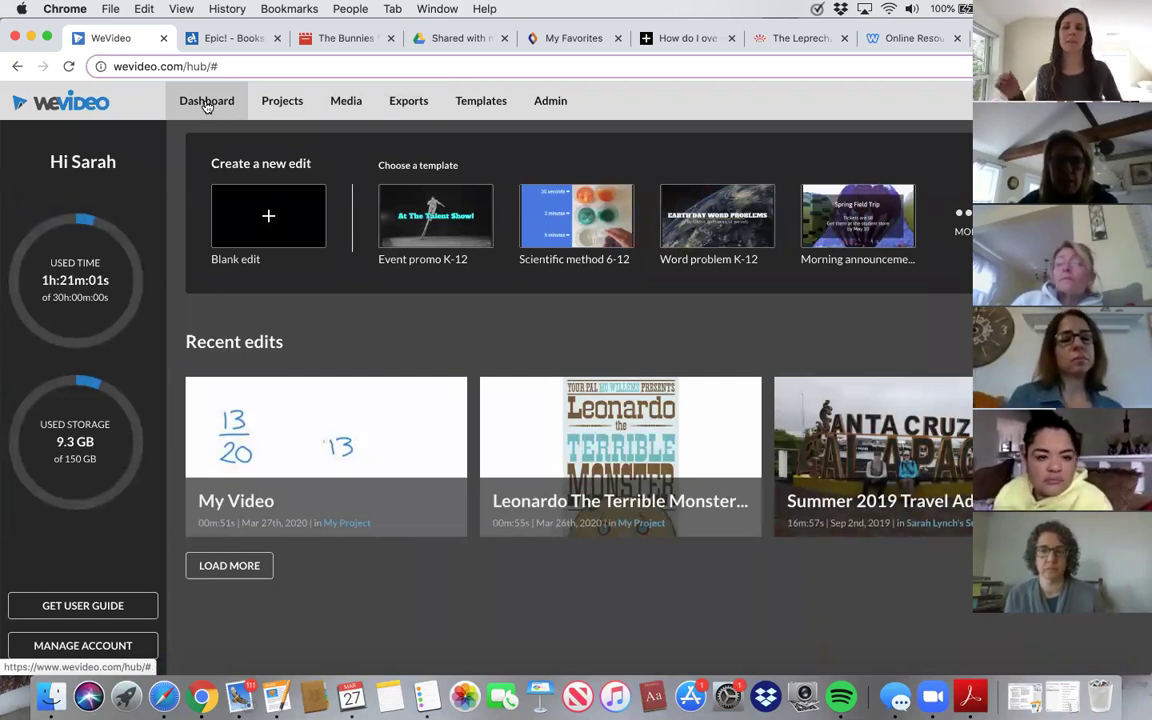
- Look over the Exports and Projects areas and return to the Dashboard
click(409, 108)
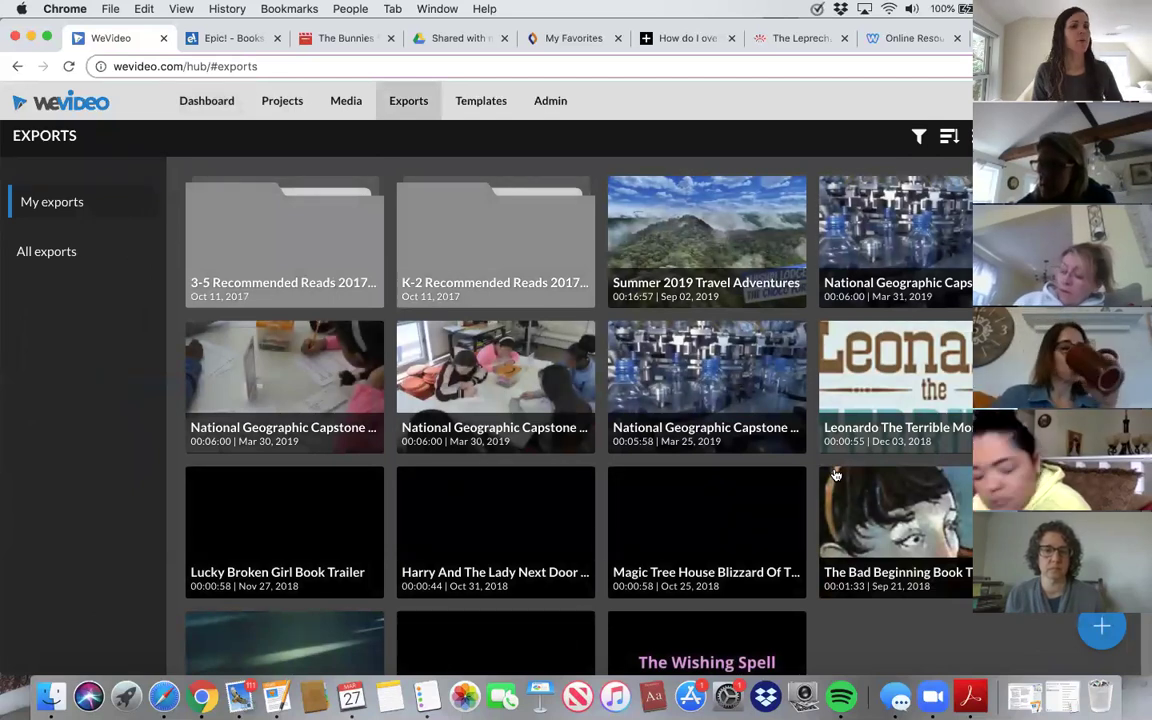
click(289, 112)
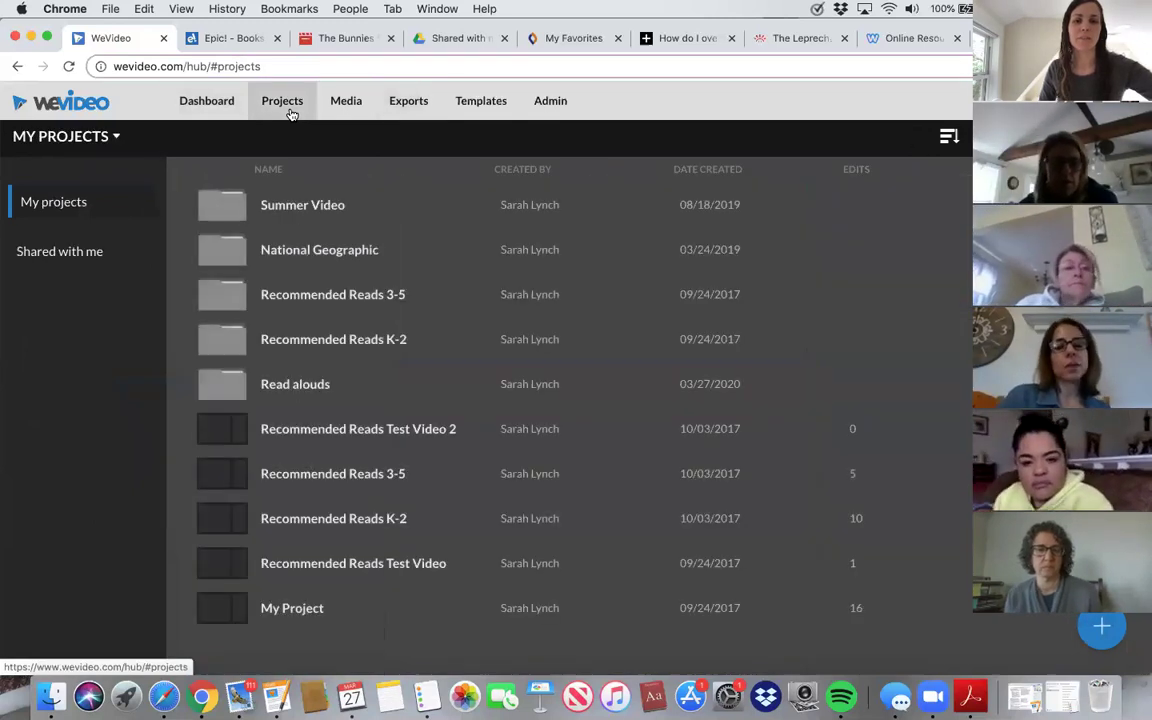
click(216, 104)
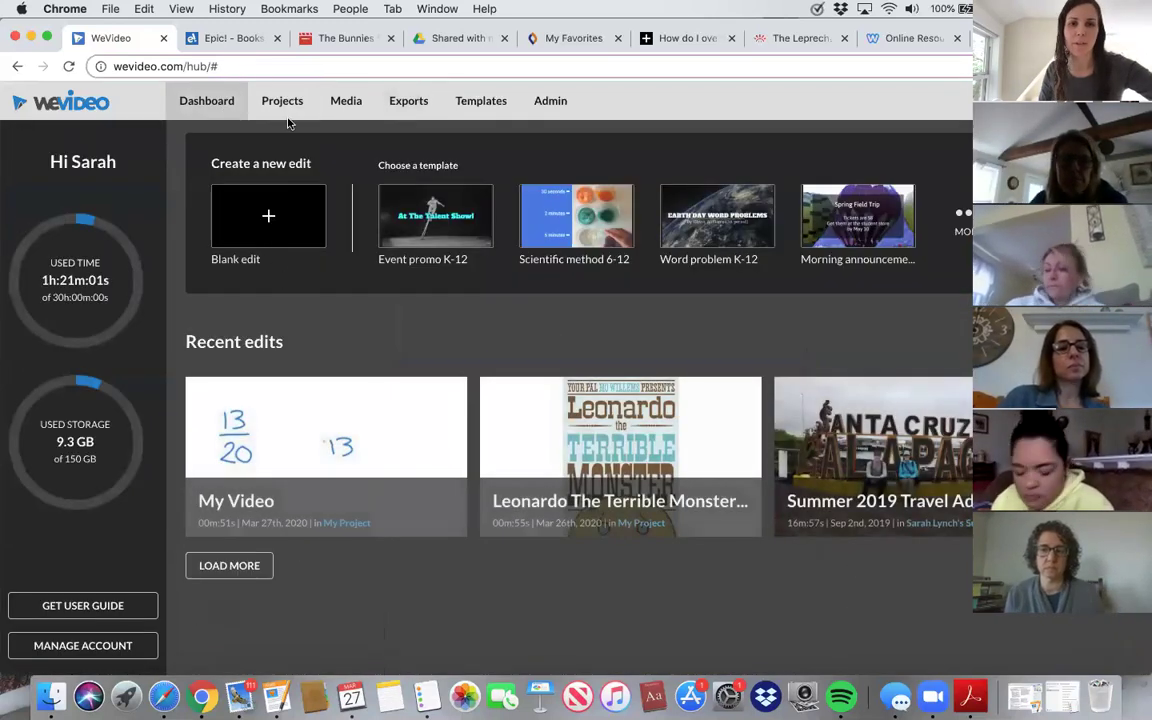
- Start a blank edit to review the projects it can be saved in, and return to the Dashboard without starting it
click(270, 218)
click(477, 370)
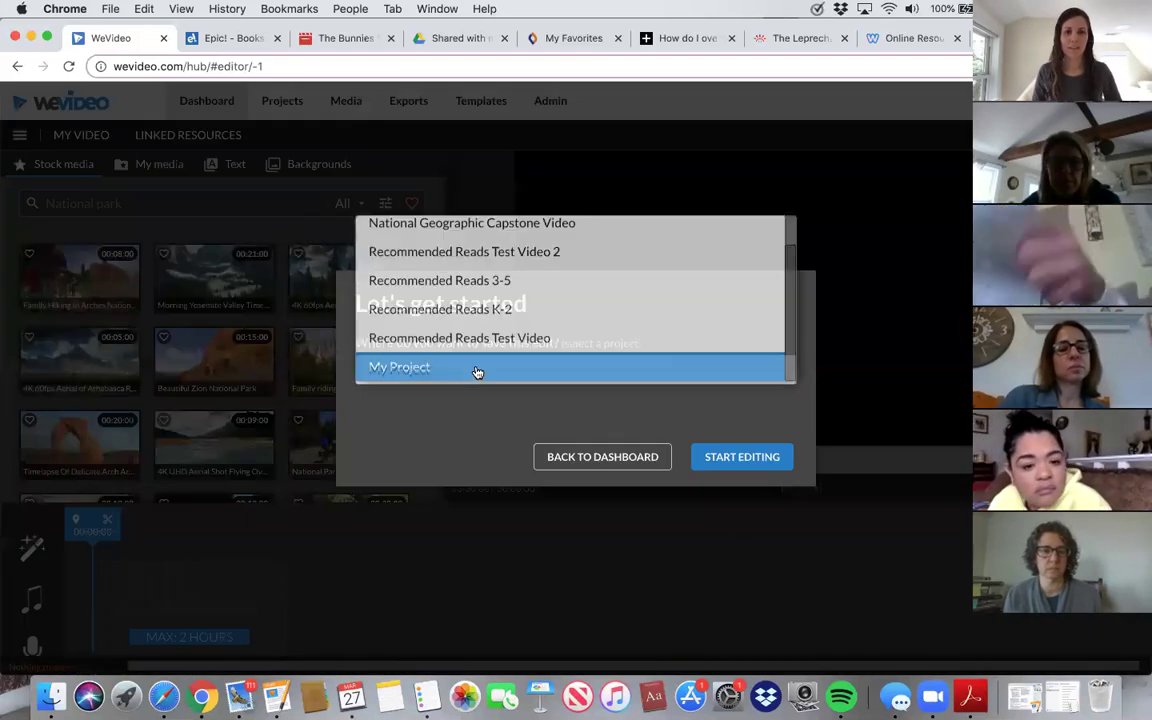
scroll(485, 332, up, 1)
scroll(487, 333, down, 1)
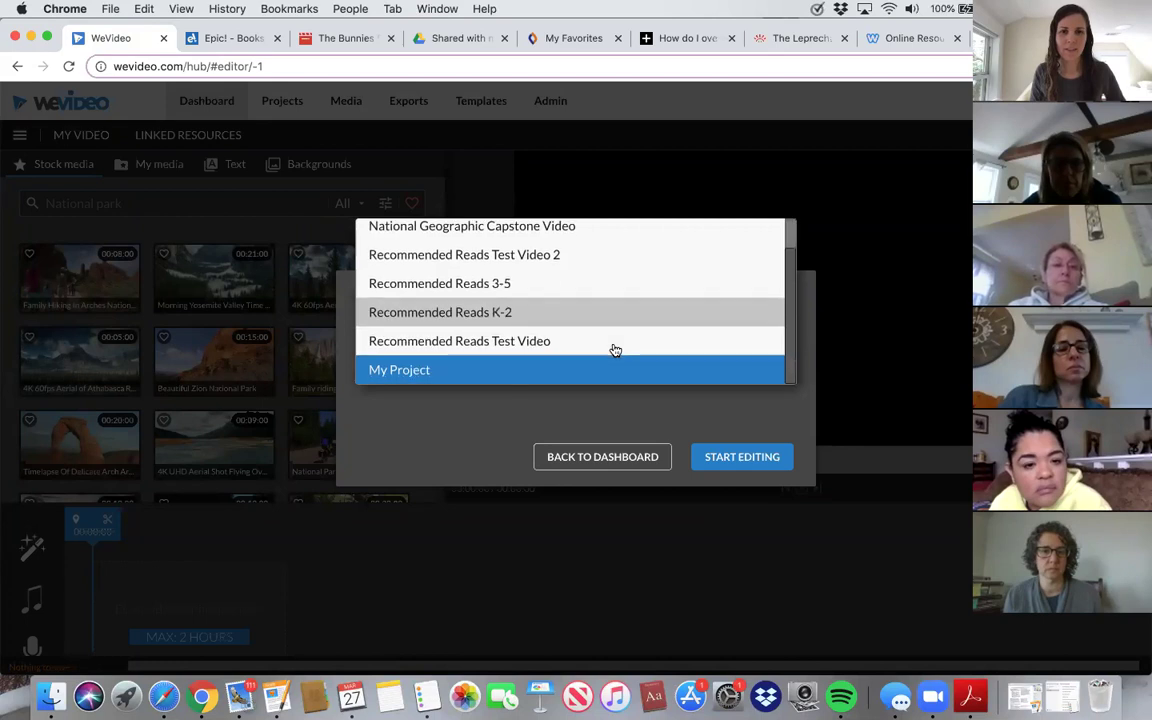
click(601, 456)
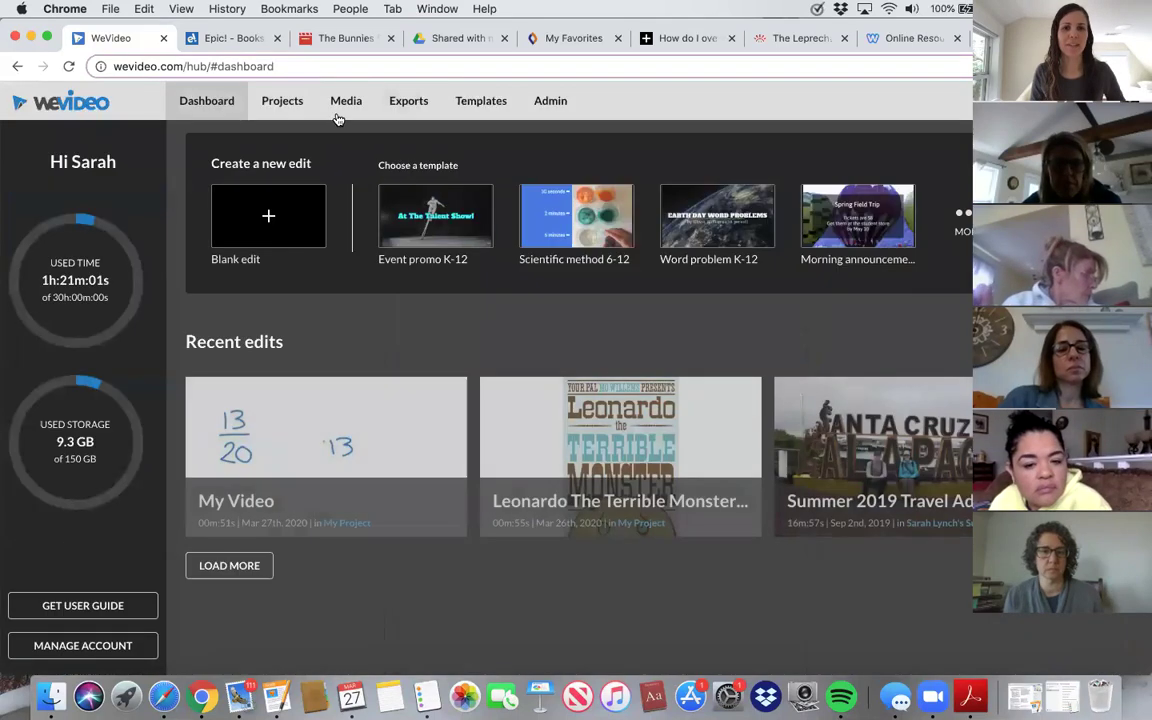
- Open the "Read alouds" folder in Projects and begin creating a new project in it
click(283, 101)
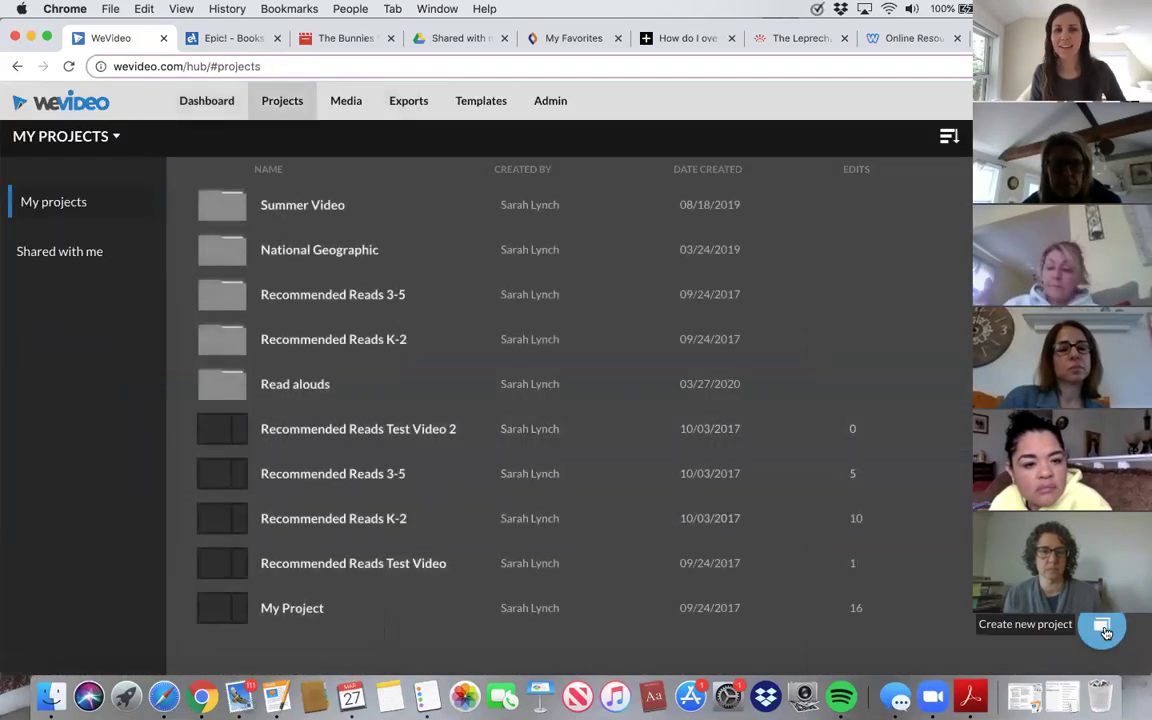
click(341, 387)
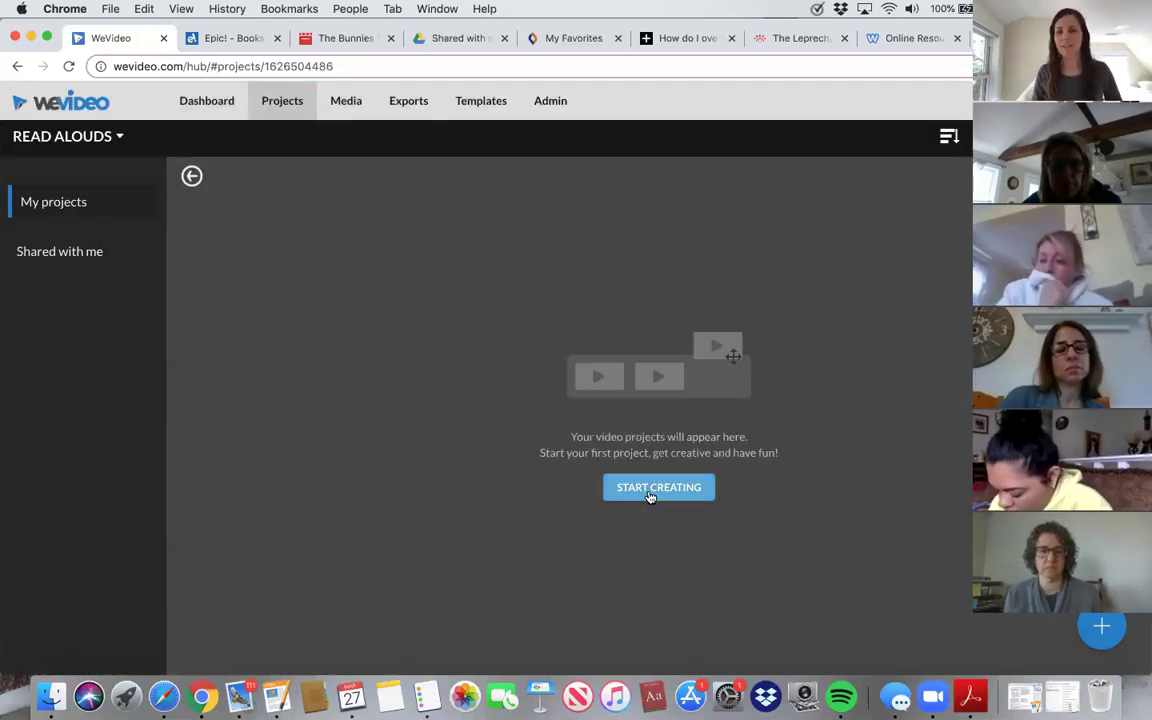
click(1104, 630)
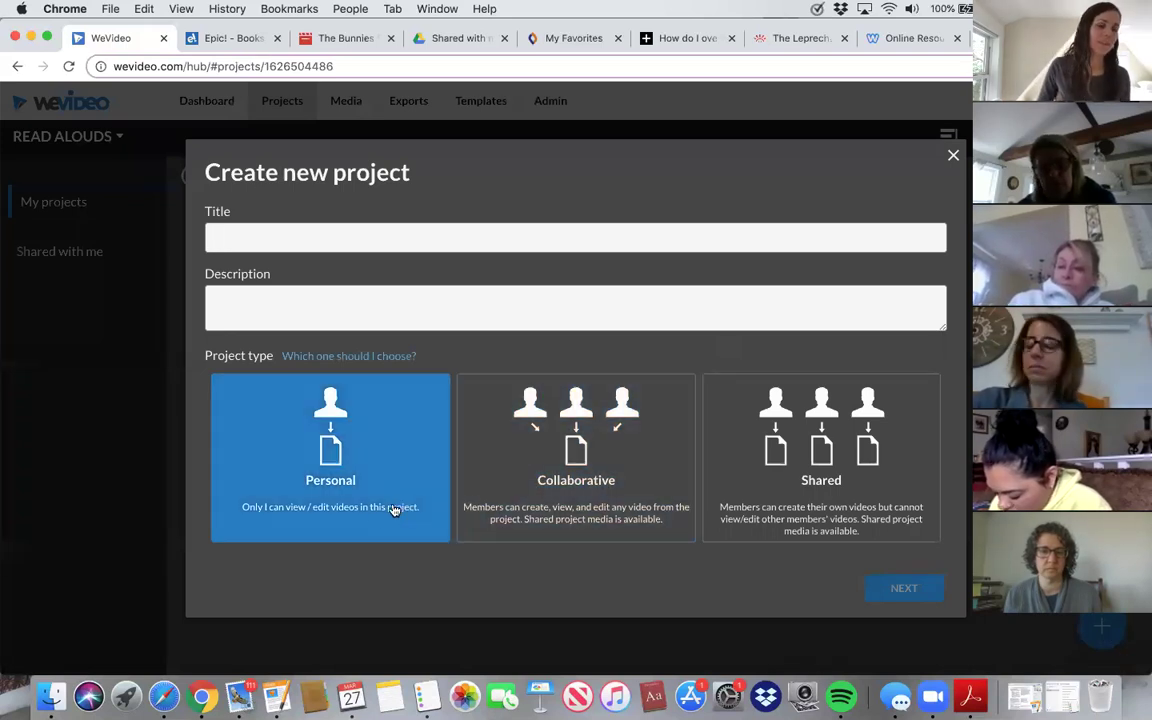
- Compare the Personal, Shared and Collaborative project types for the new project
click(321, 442)
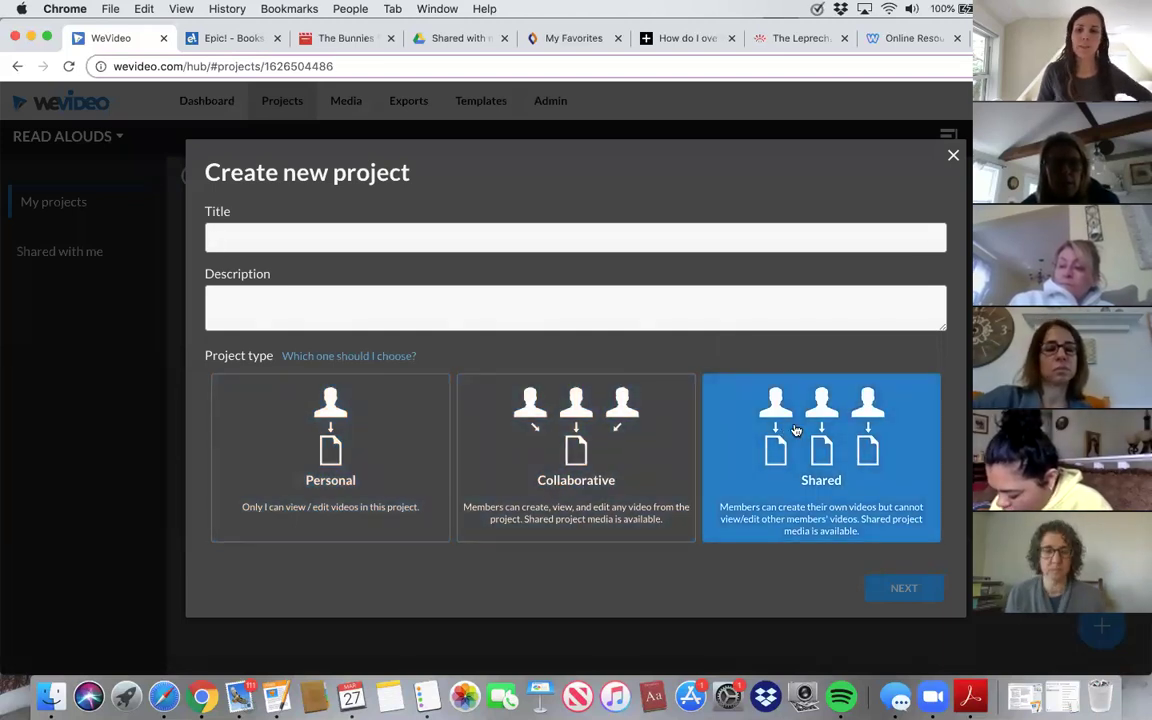
click(333, 458)
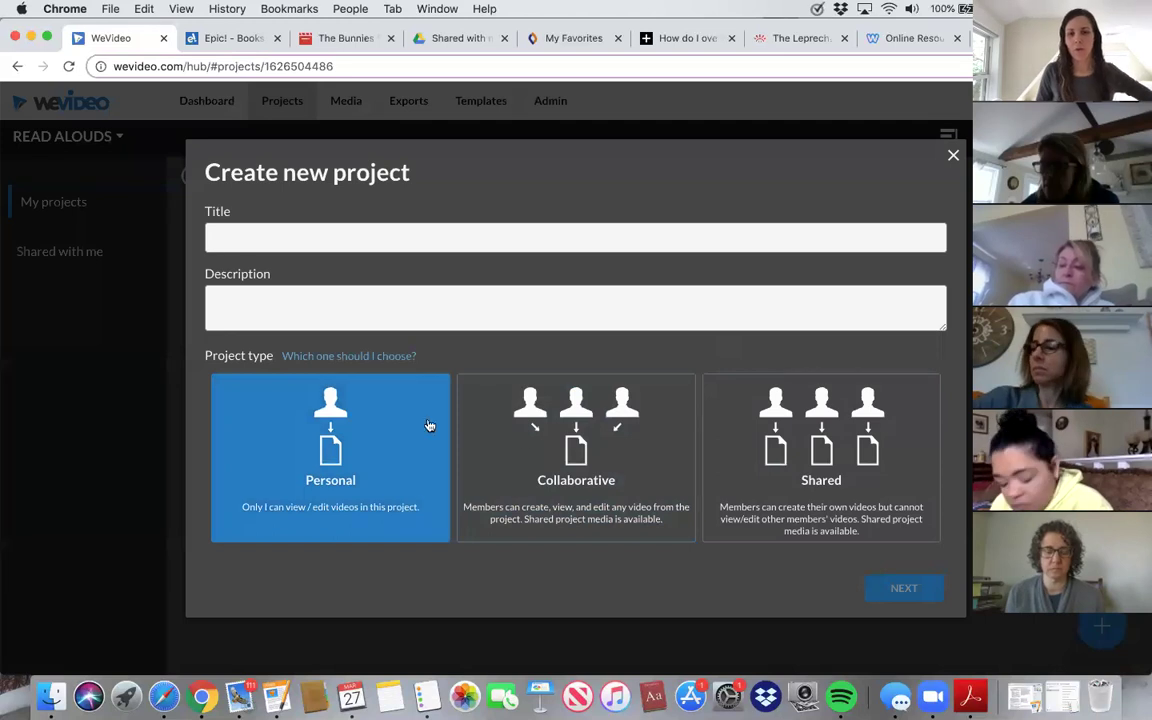
click(556, 466)
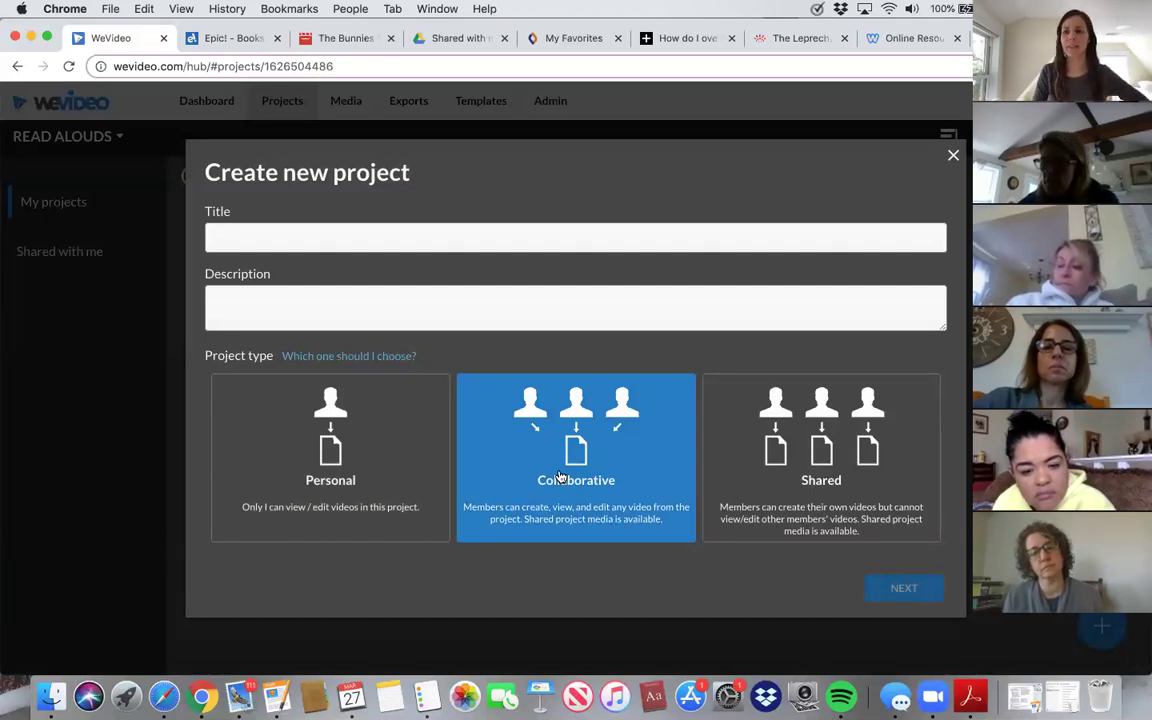
- Title the new project "Frog and Toad Reading", make it a Personal project, and continue to adding media
click(338, 488)
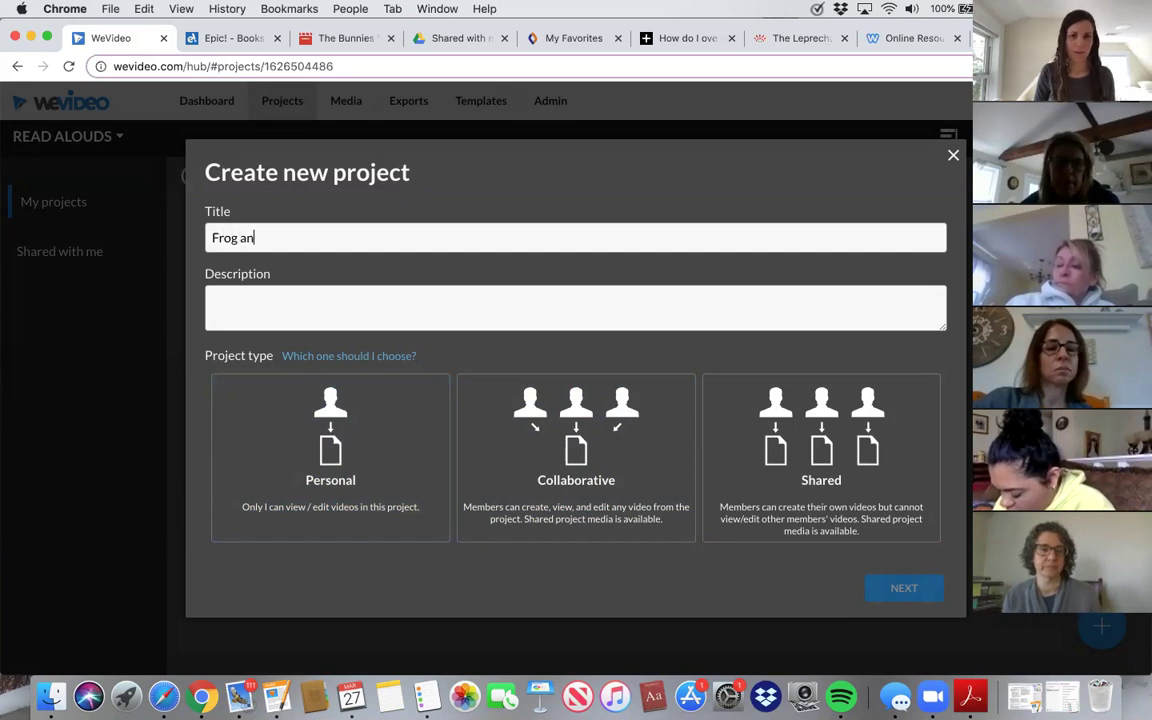
text(d Toad)
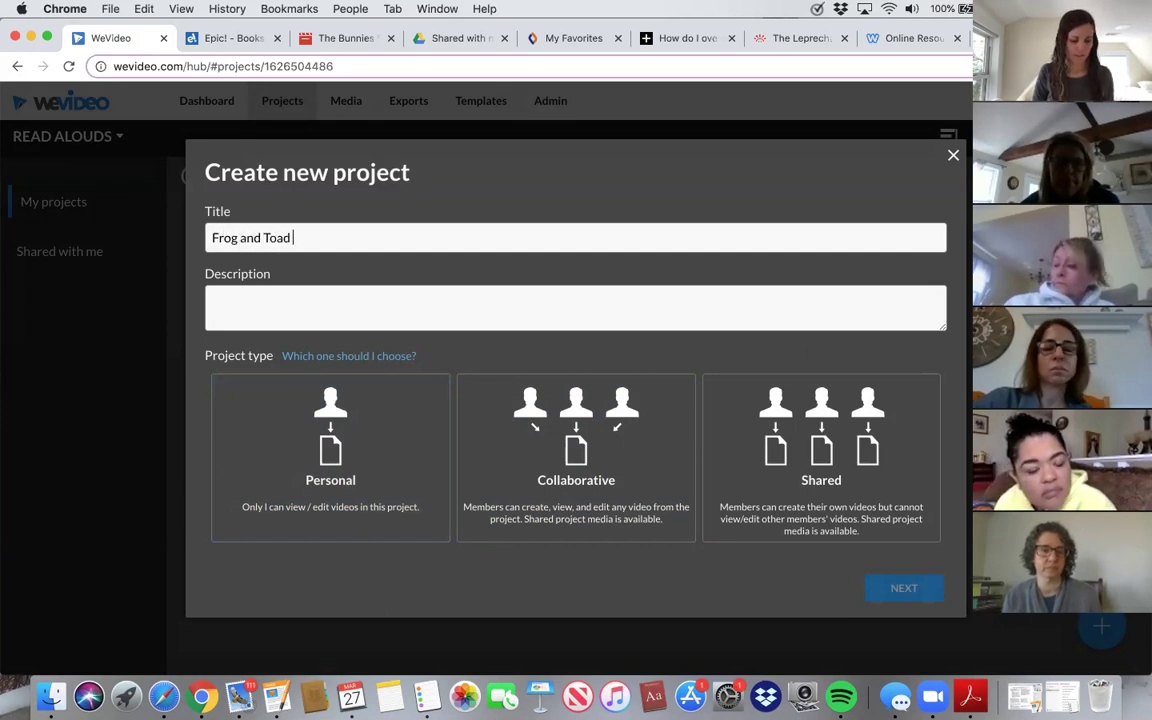
text( Reading)
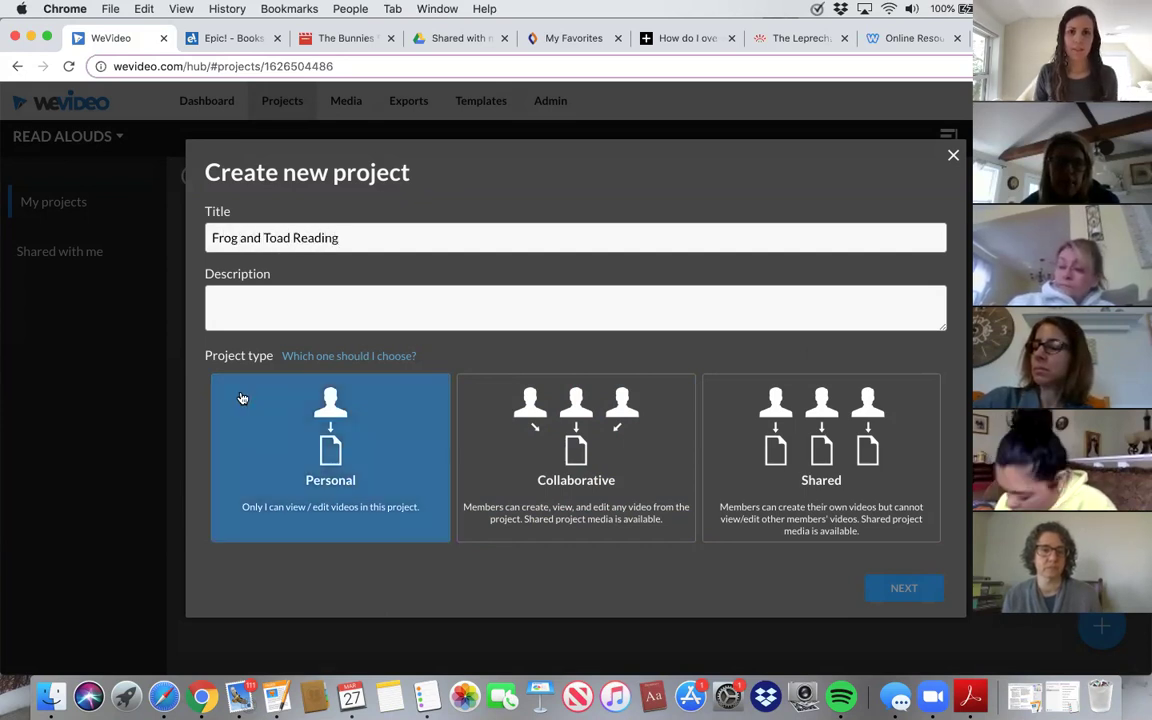
click(313, 309)
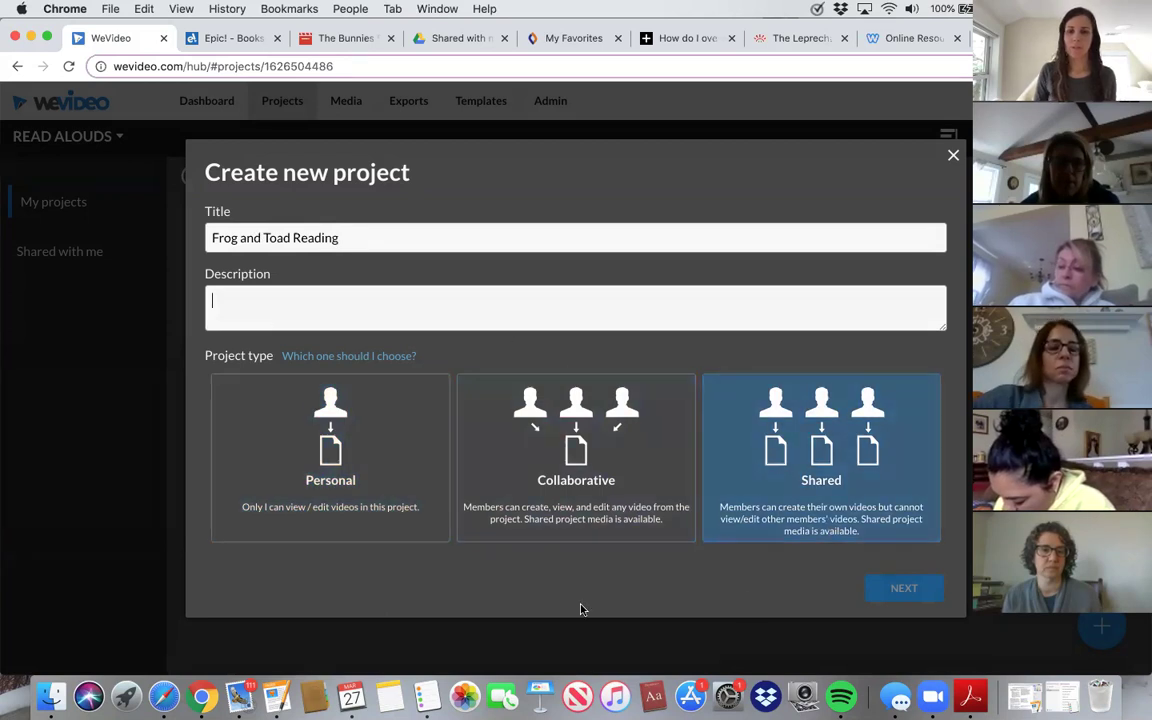
click(308, 480)
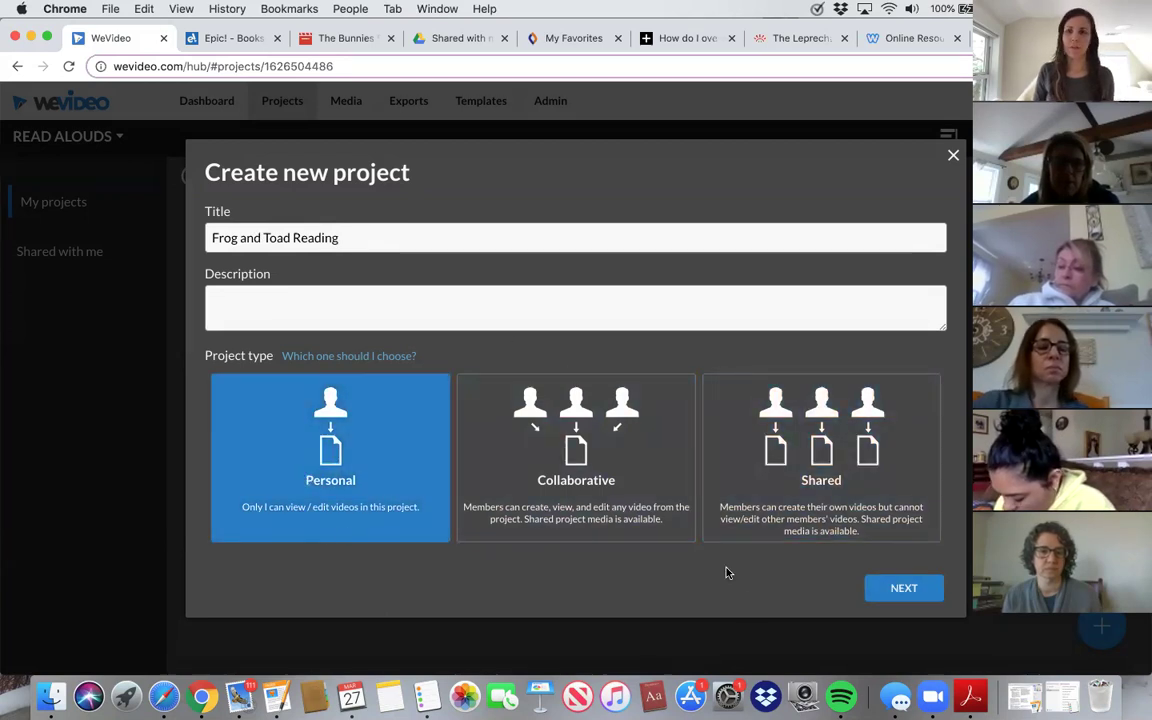
click(897, 590)
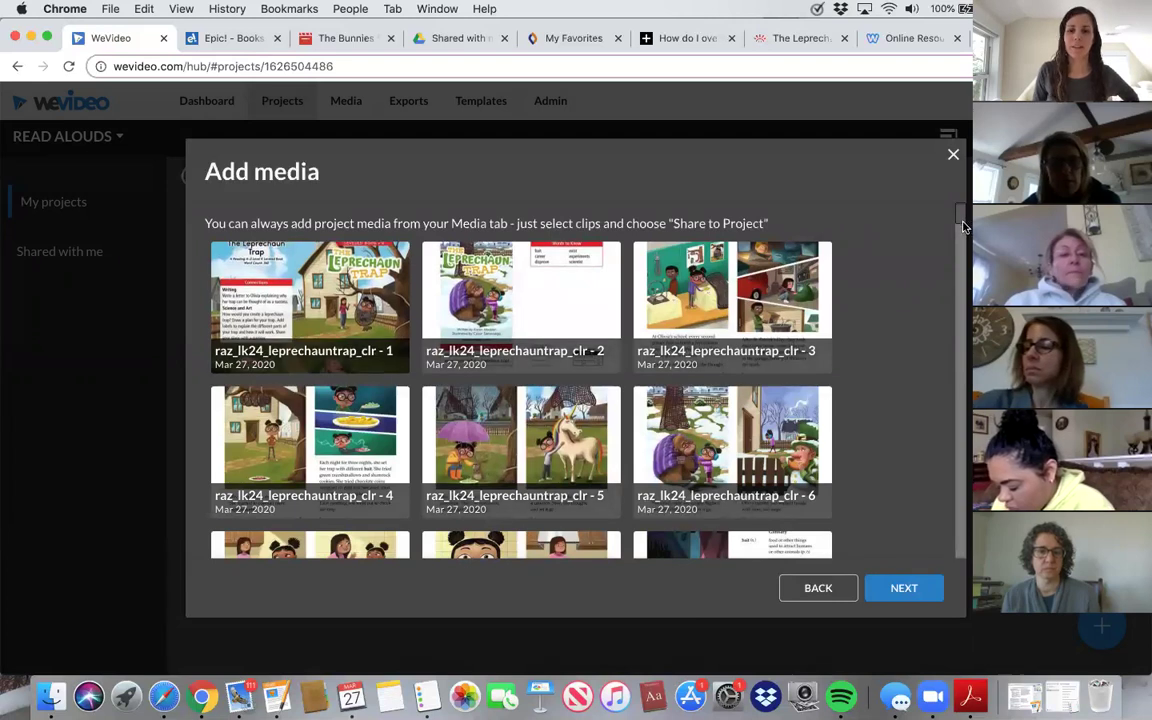
- Select the images raz_lk24_leprechauntrap_clr - 1 to 6 as media for the new project
scroll(963, 227, down, 5)
scroll(930, 235, up, 5)
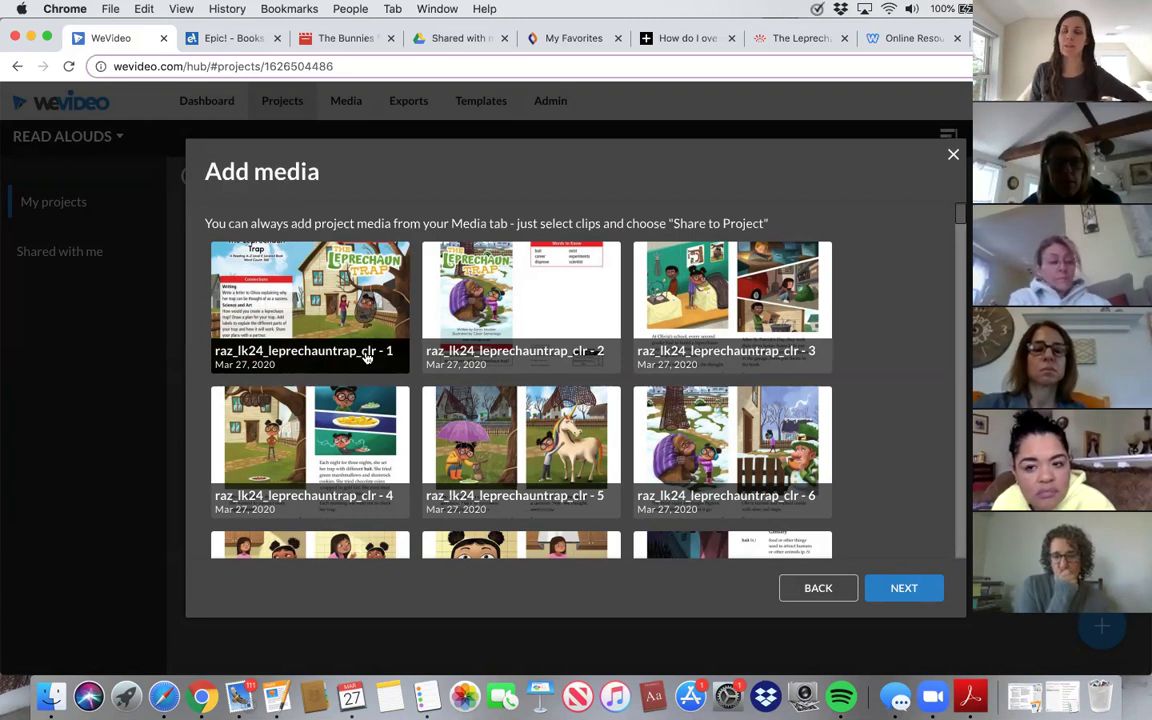
click(314, 326)
click(520, 300)
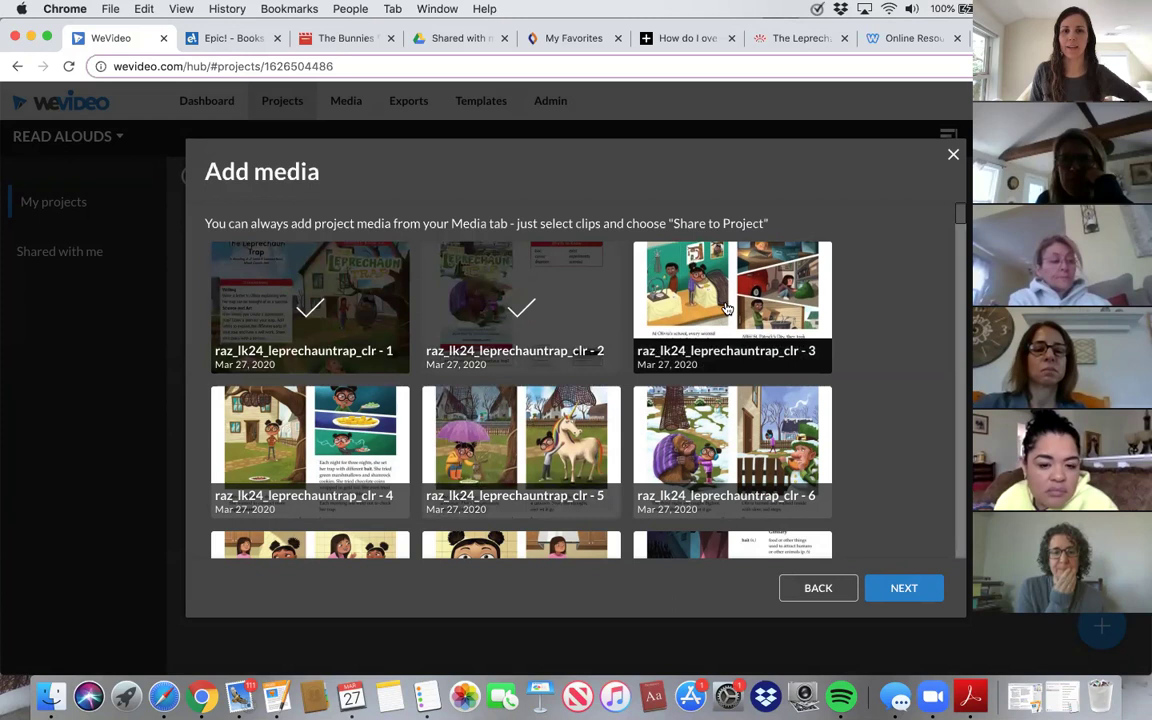
click(732, 300)
click(255, 457)
click(520, 440)
click(732, 440)
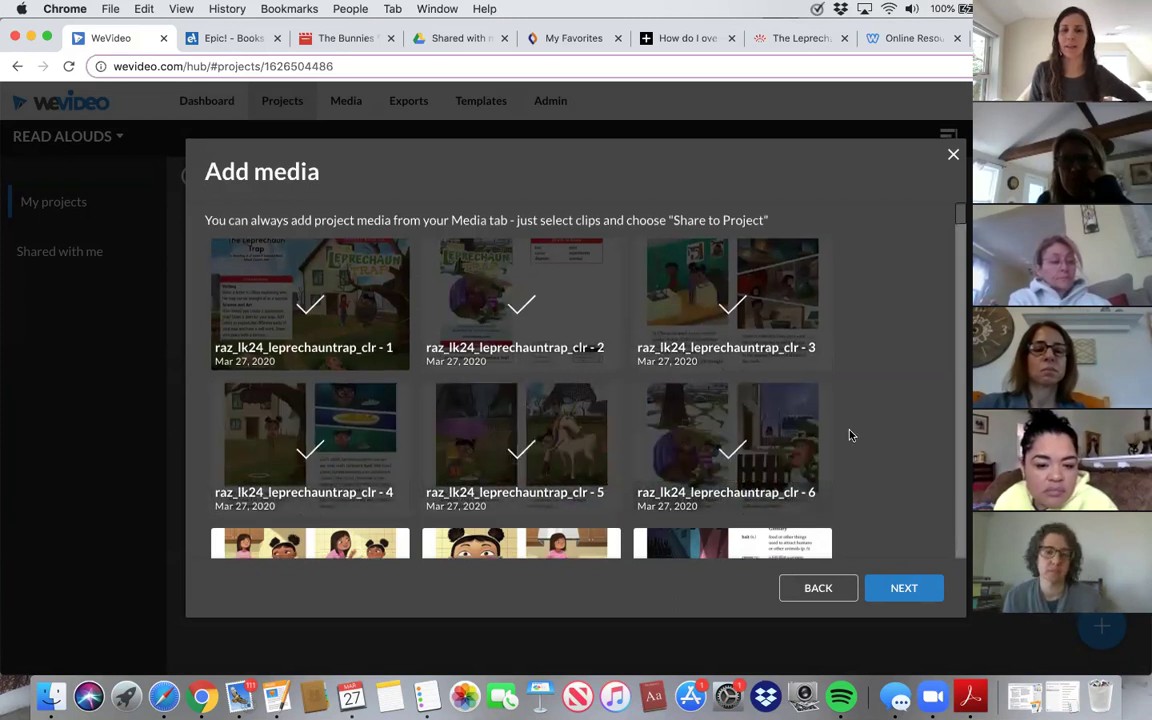
- Add the images raz_lk24_leprechauntrap_clr - 7 to 9 to the selection and finish creating the project
scroll(806, 430, down, 2)
click(334, 478)
click(520, 455)
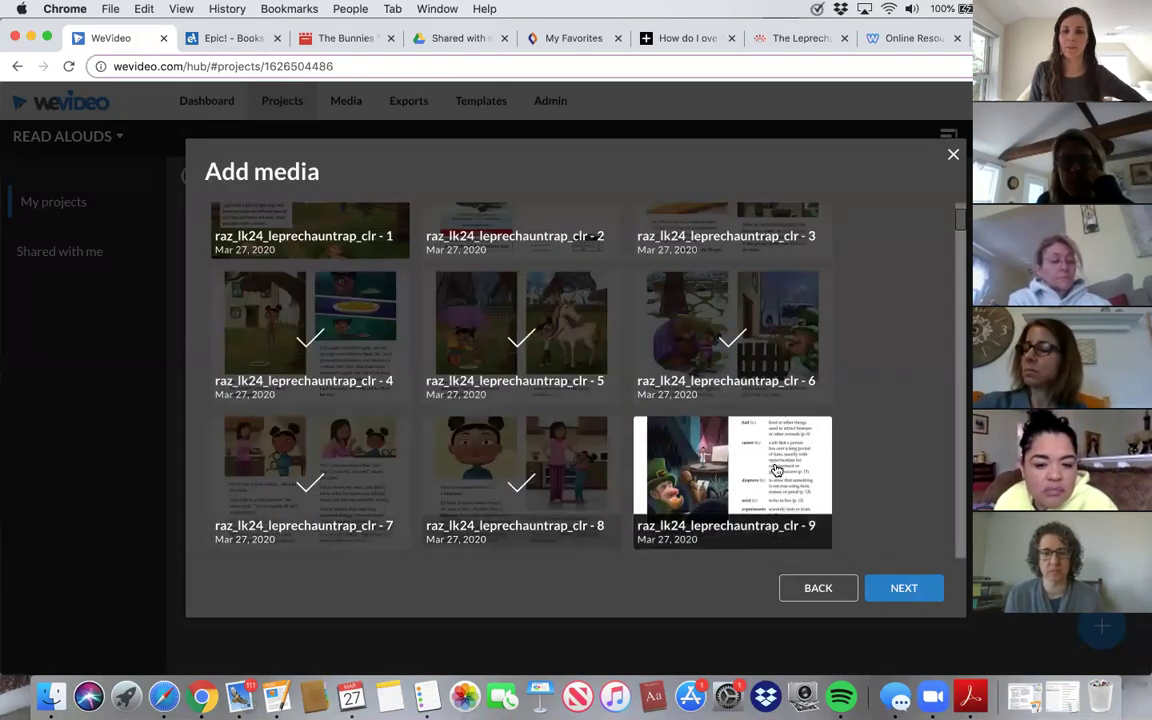
click(771, 470)
scroll(885, 467, down, 2)
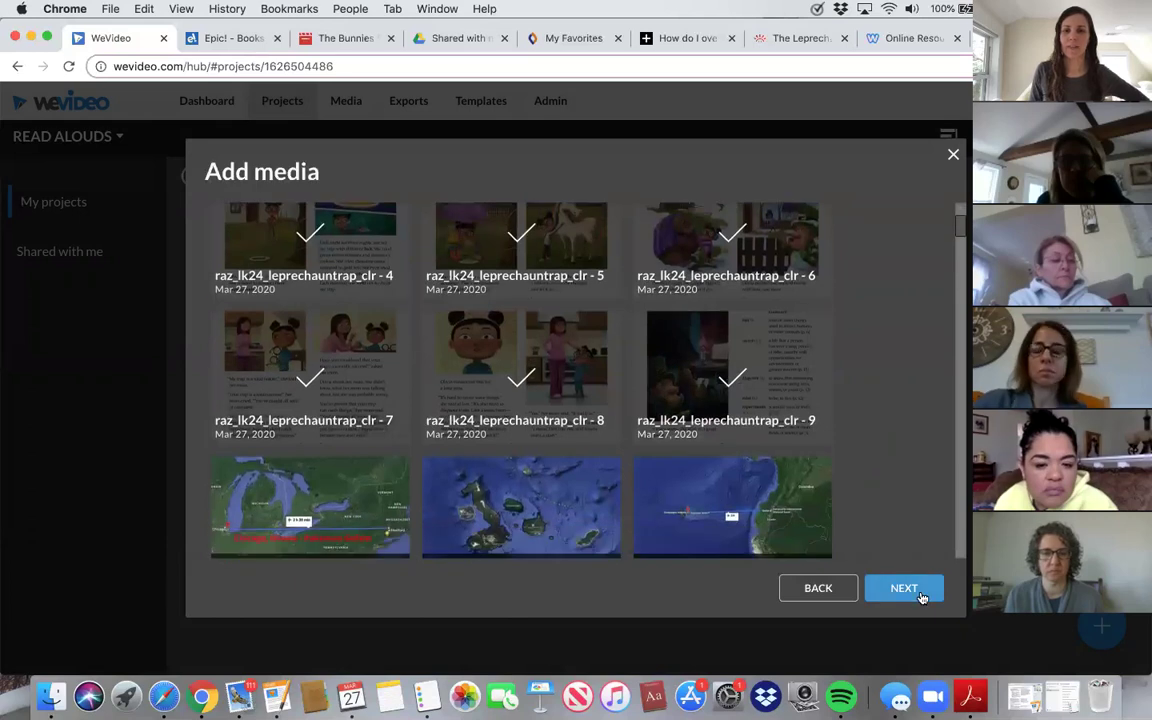
click(920, 594)
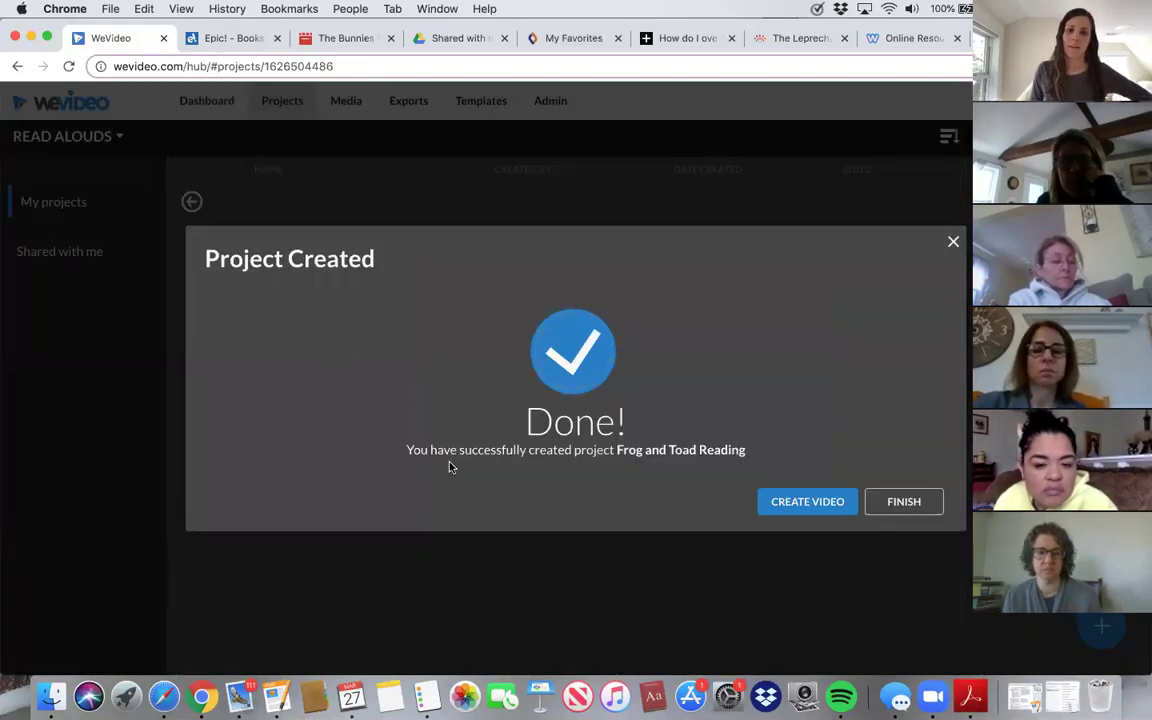
- Create a video in the new project as a blank edit and start editing it
click(810, 503)
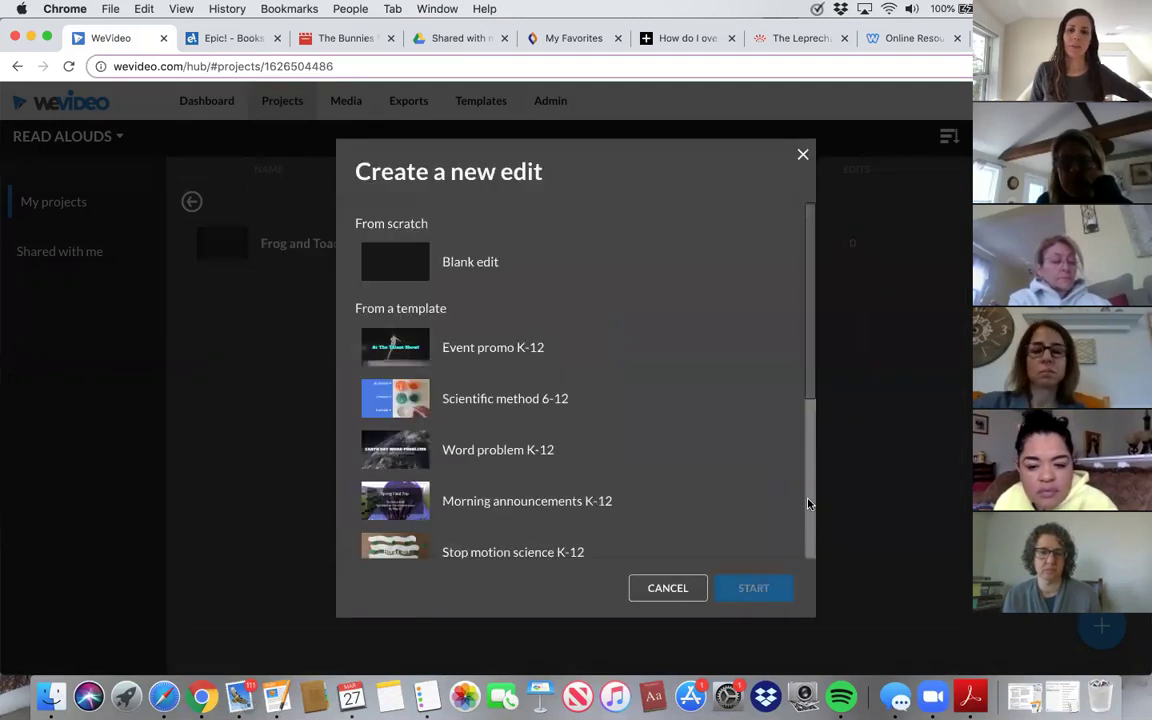
click(483, 264)
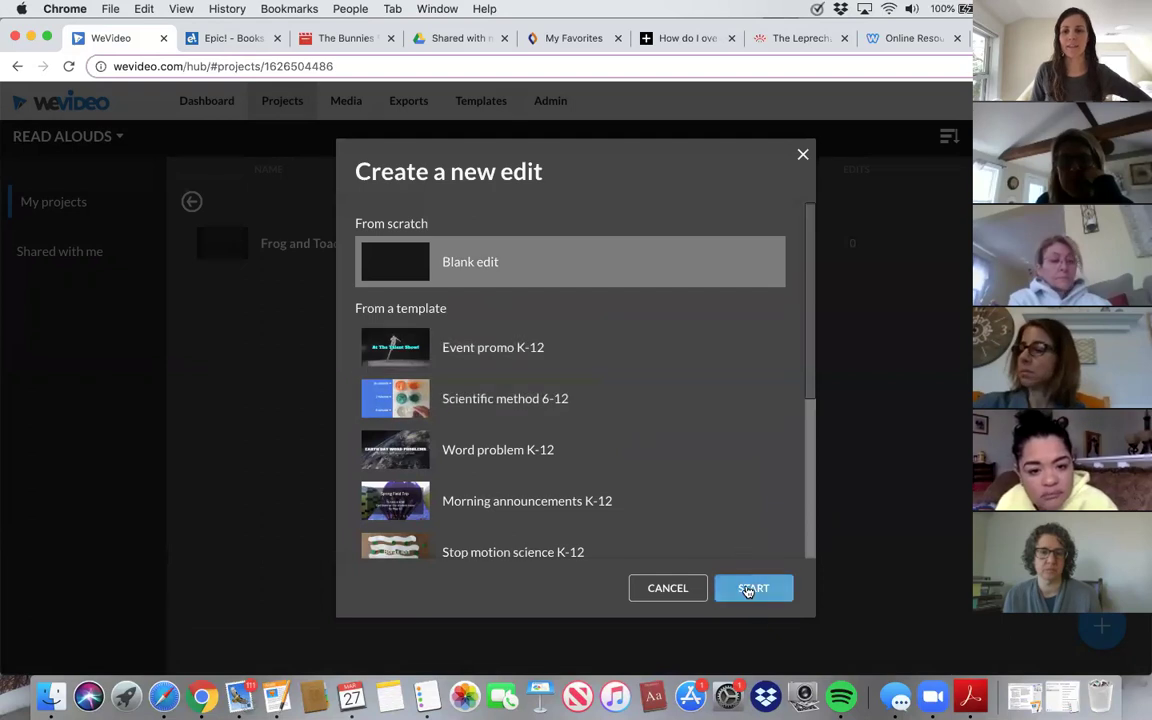
click(748, 589)
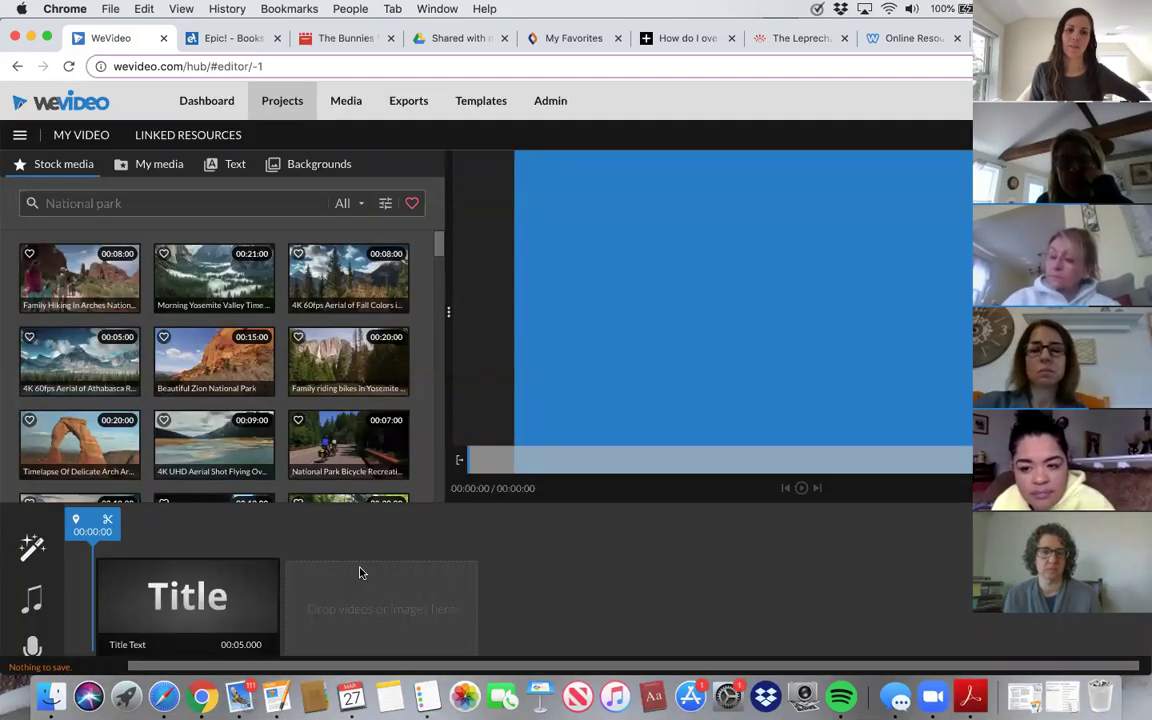
- Browse the editor's My media folders and the stock media clips available for the video
click(156, 168)
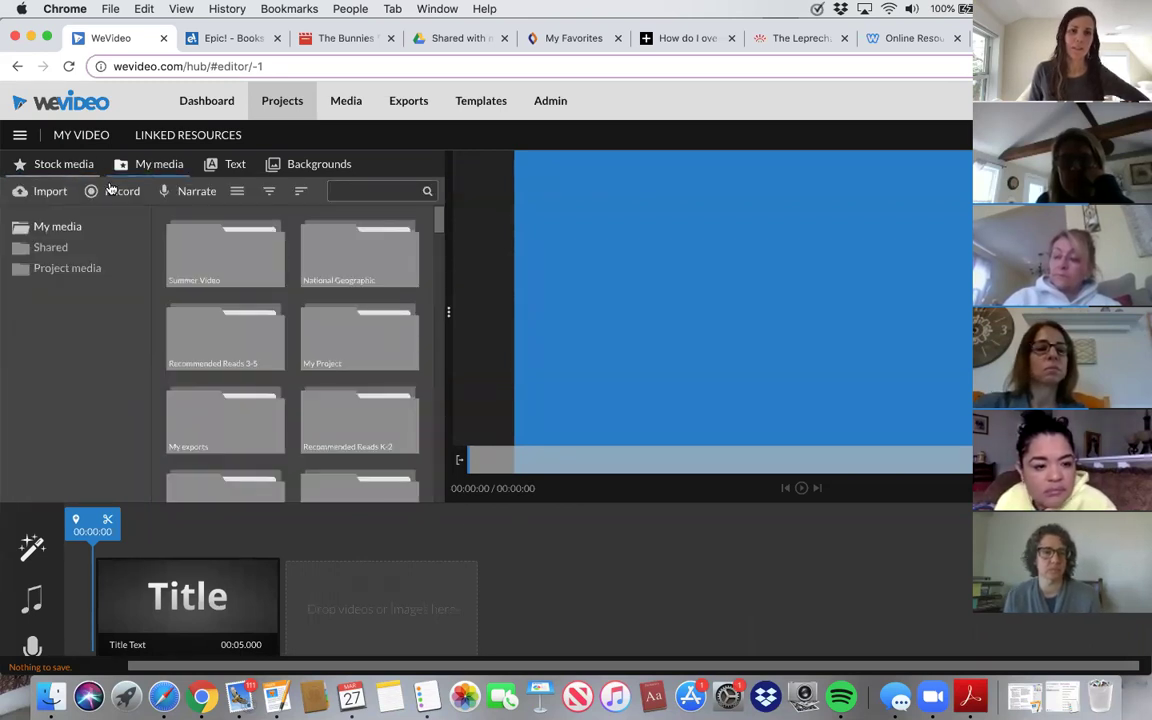
click(56, 164)
scroll(303, 379, down, 4)
scroll(303, 379, down, 2)
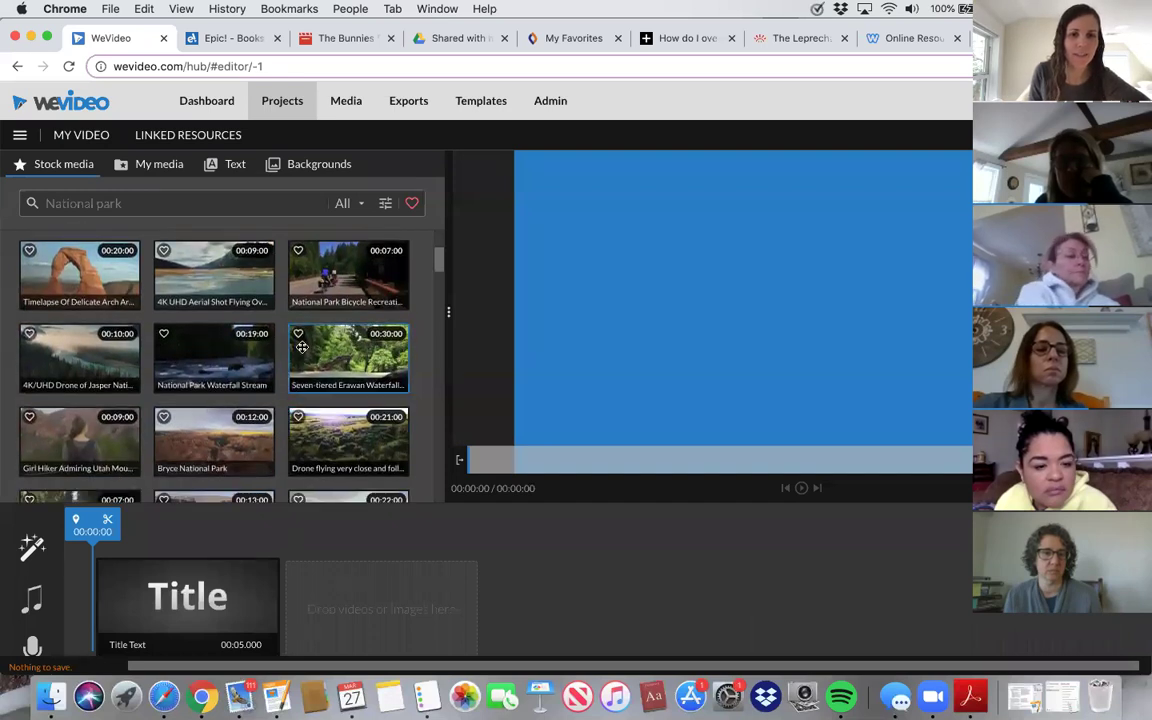
scroll(302, 347, up, 3)
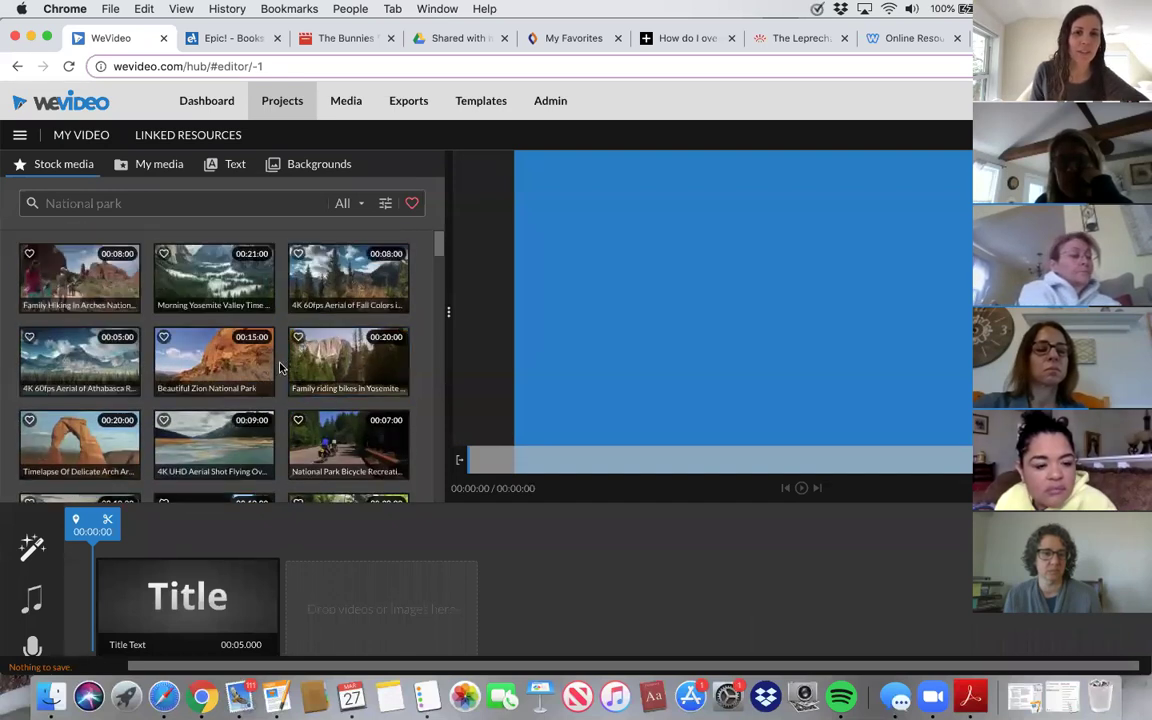
scroll(285, 375, down, 10)
scroll(280, 368, up, 5)
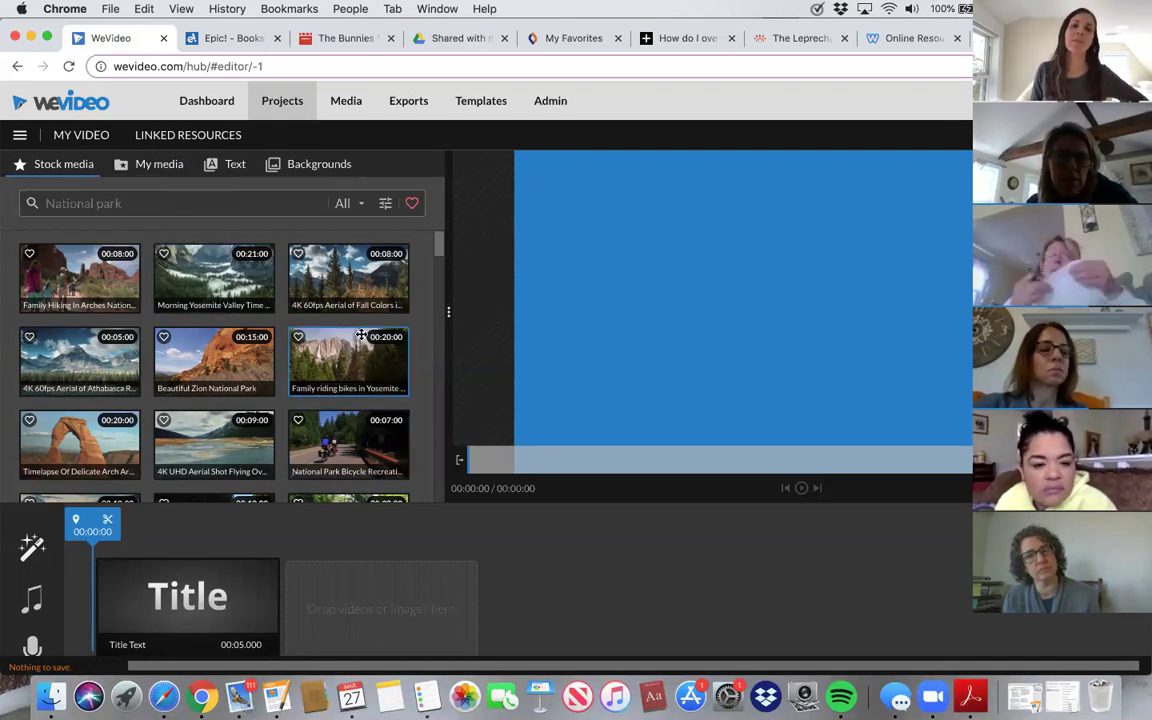
- Open the "WeVideo Training" folder in the Media area and bring up the media import options
click(346, 101)
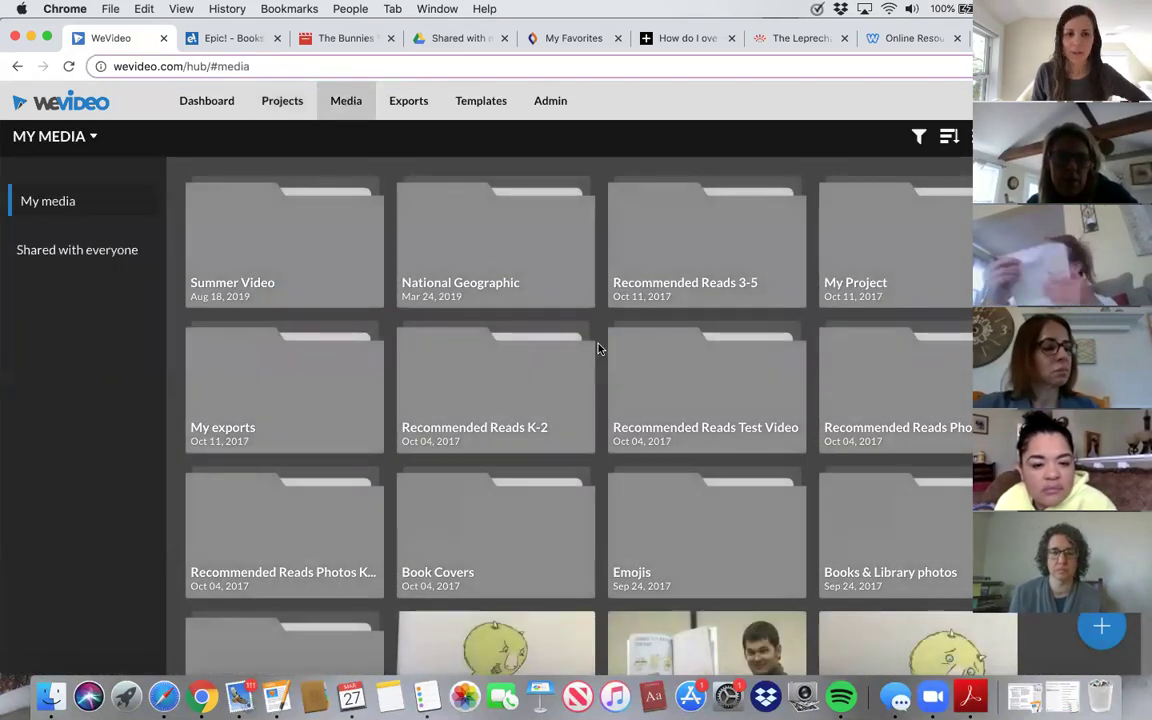
scroll(669, 462, down, 3)
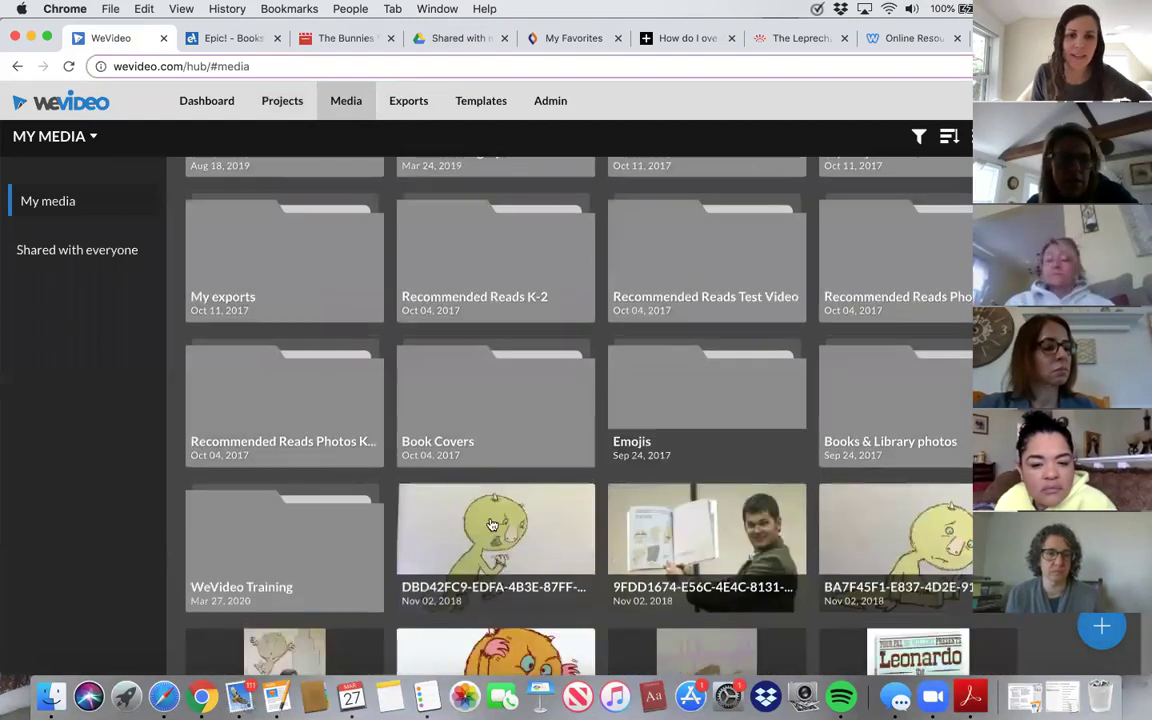
click(257, 520)
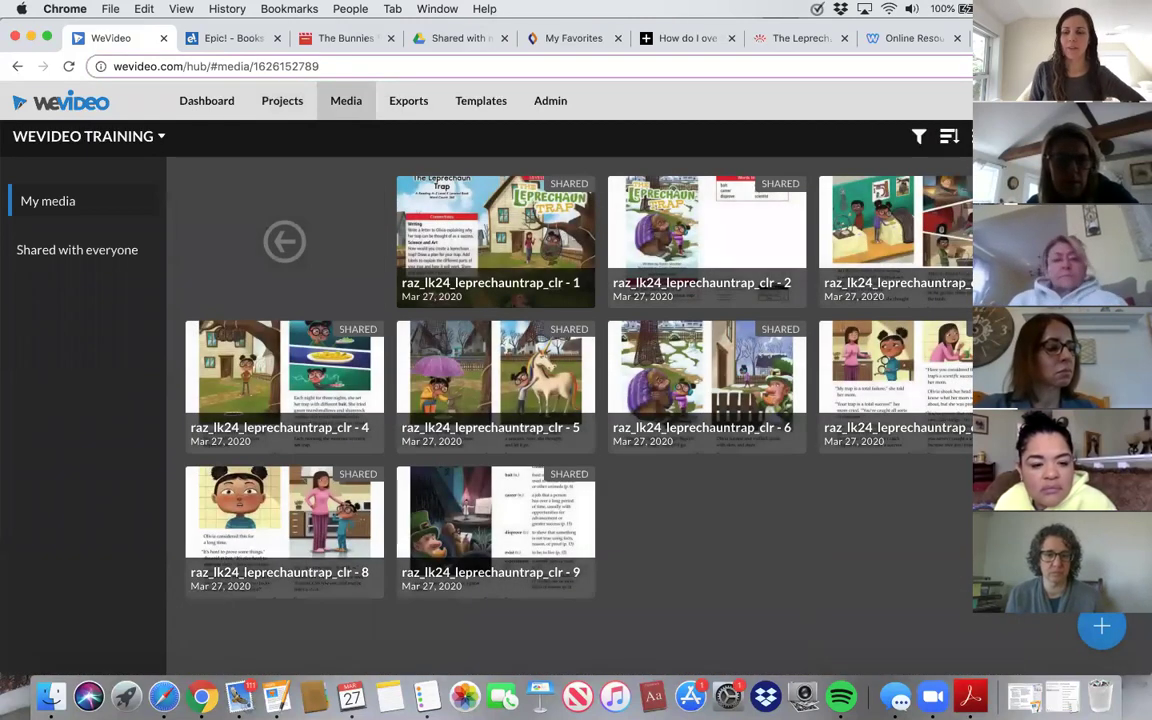
click(1101, 629)
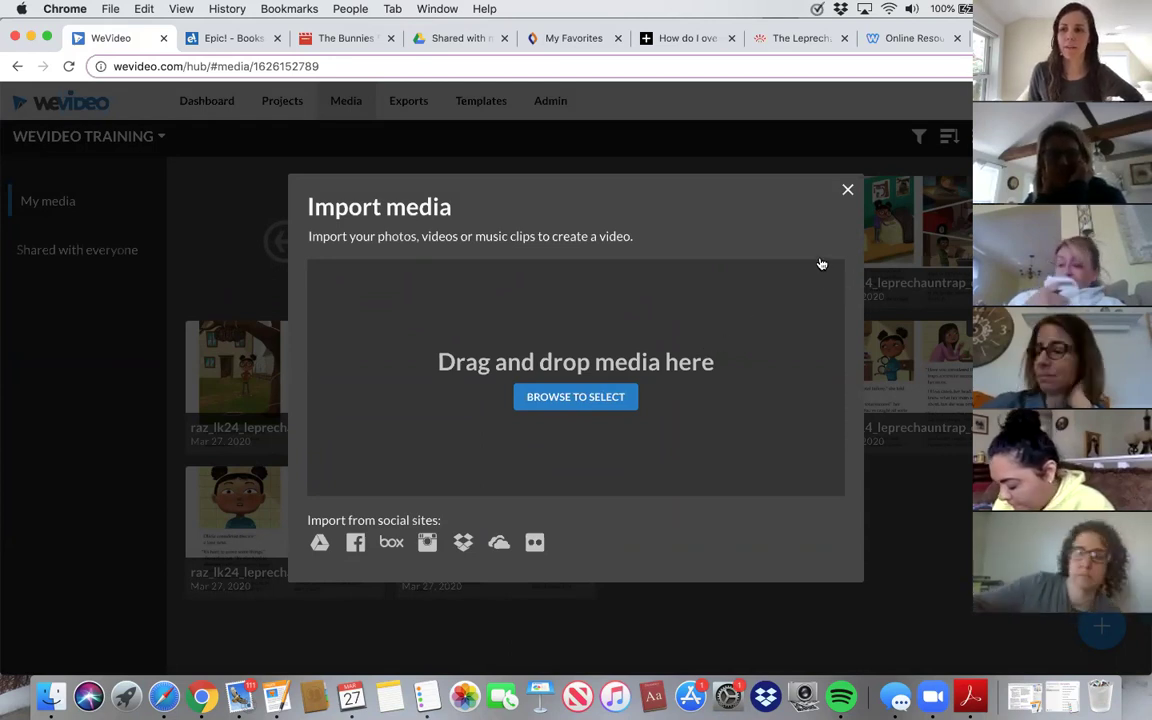
- Dismiss the media import options and open the Frog and Toad Reading project in the Read alouds projects folder
click(847, 192)
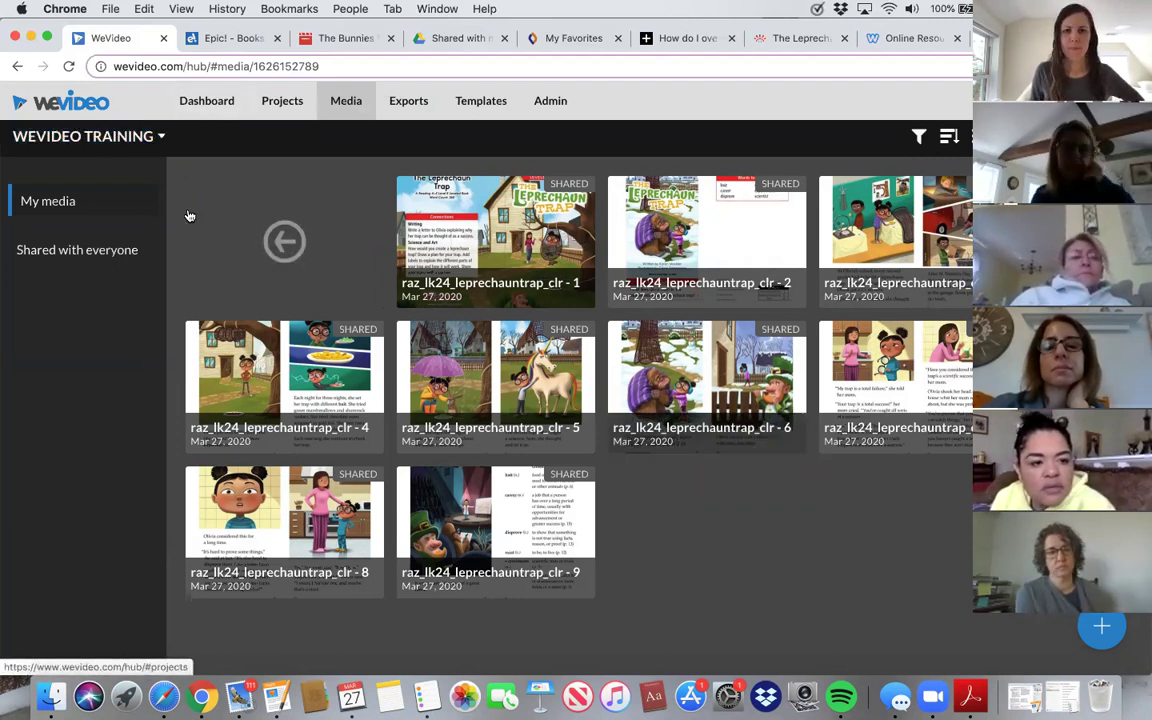
click(286, 240)
click(291, 111)
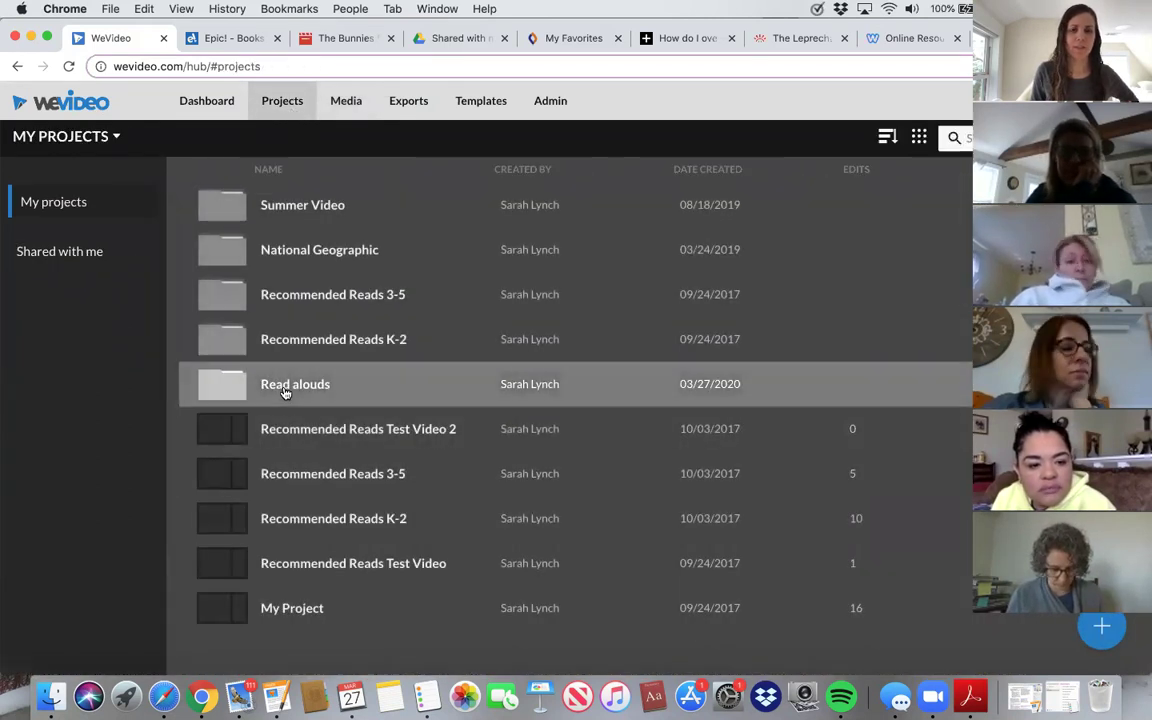
click(285, 389)
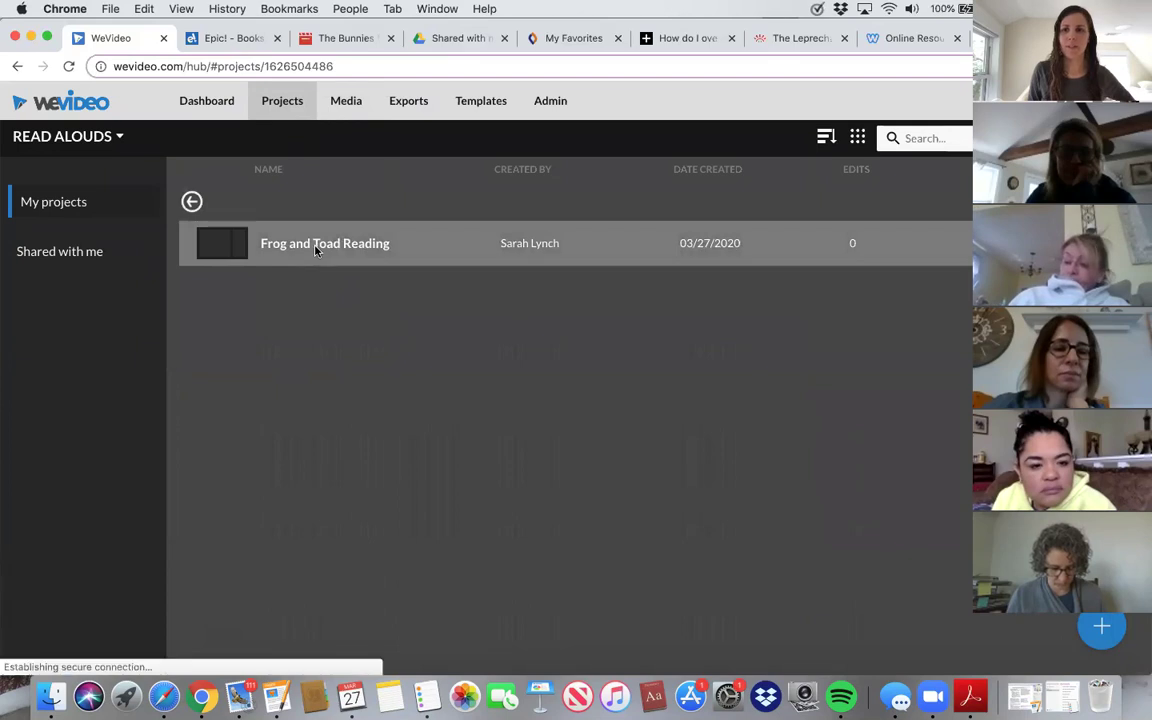
click(316, 247)
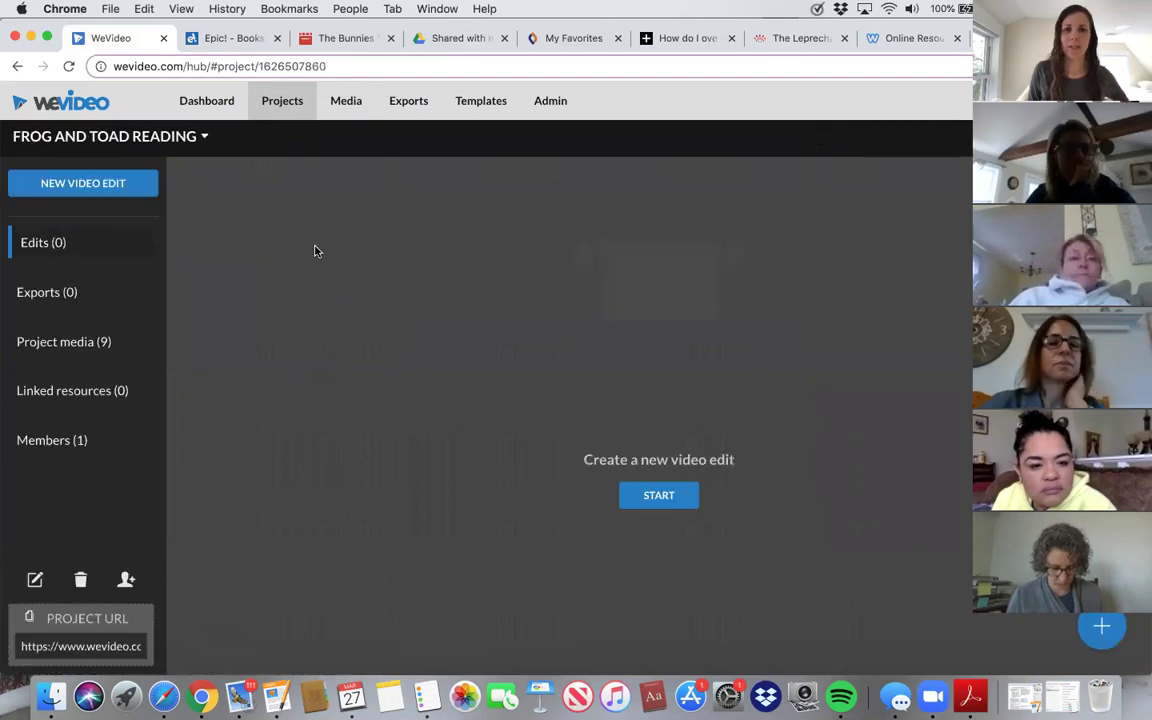
- Create a new video in the Frog and Toad Reading project as a blank edit
click(650, 500)
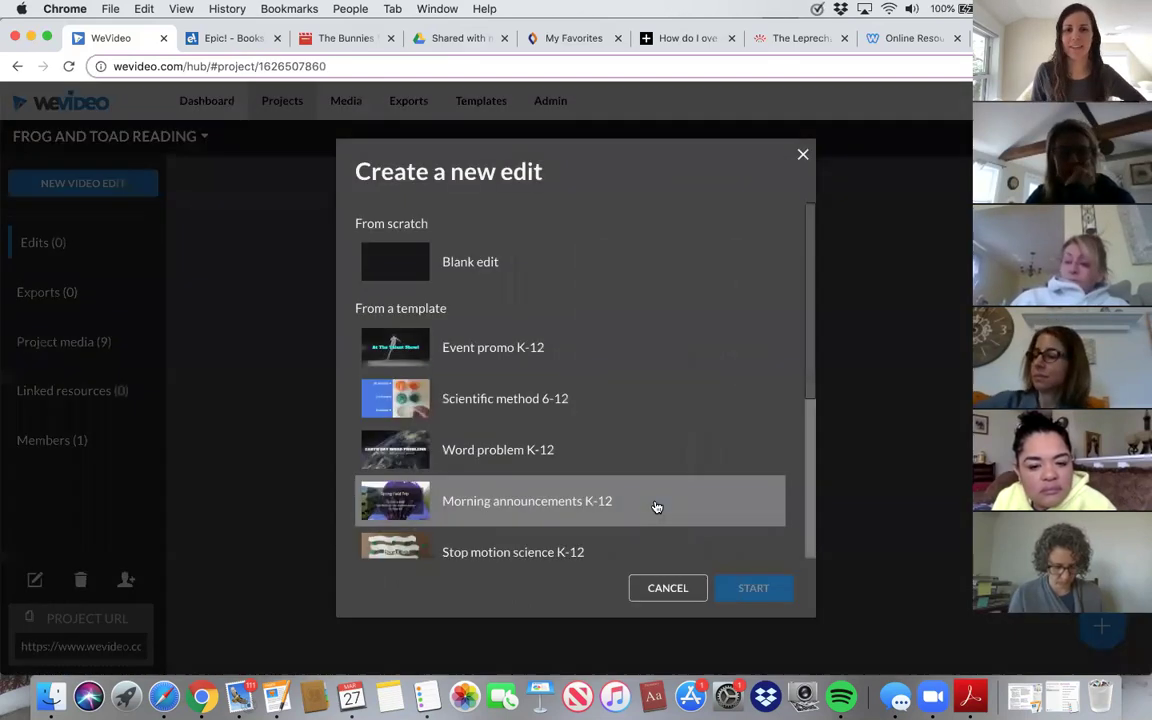
click(518, 276)
click(740, 590)
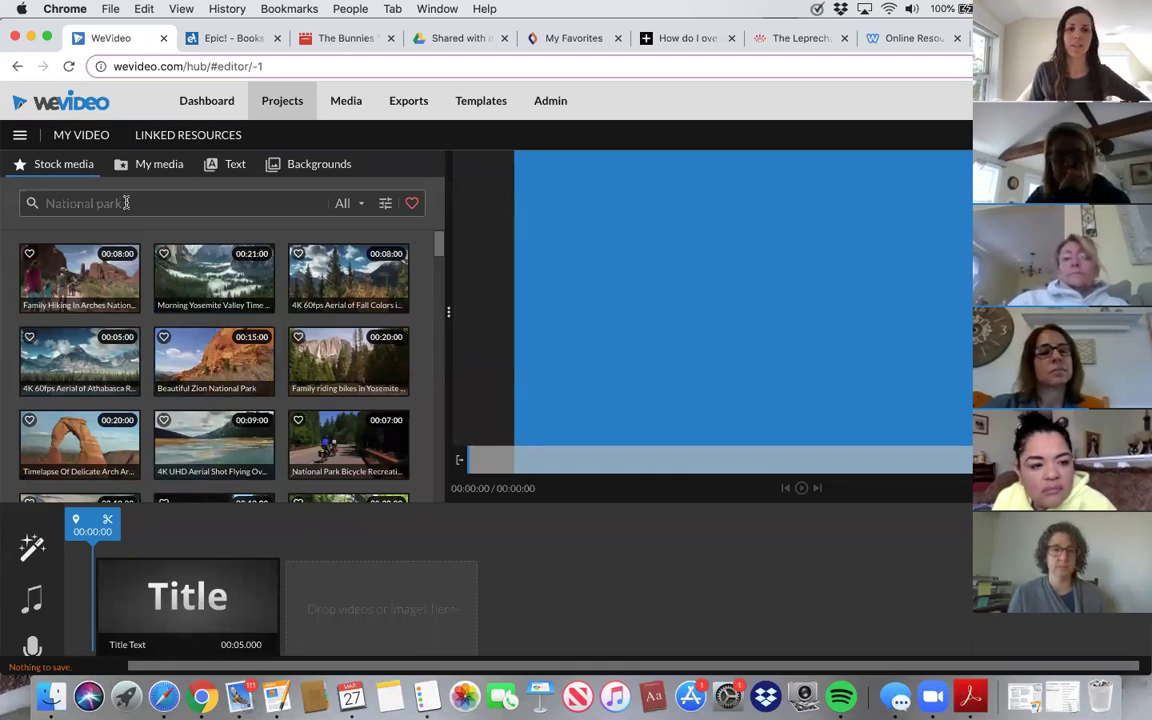
- Look through the editor's stock media clips, including its search, and bring up the My media folders
click(165, 204)
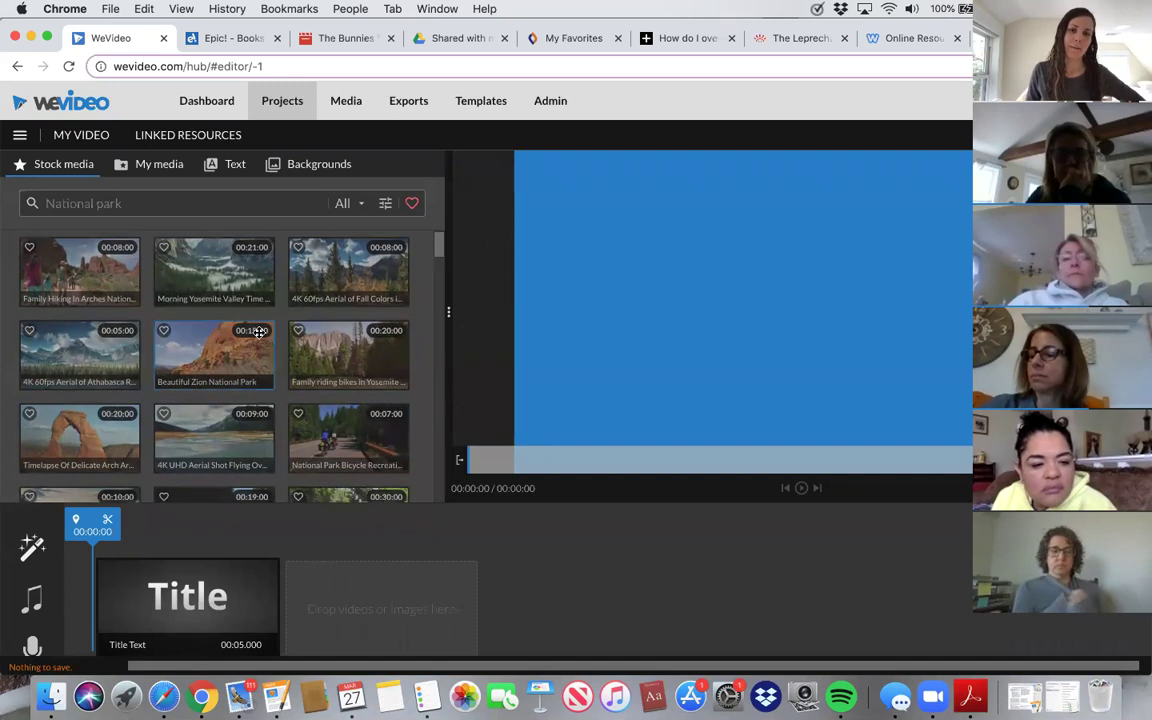
scroll(245, 320, down, 1)
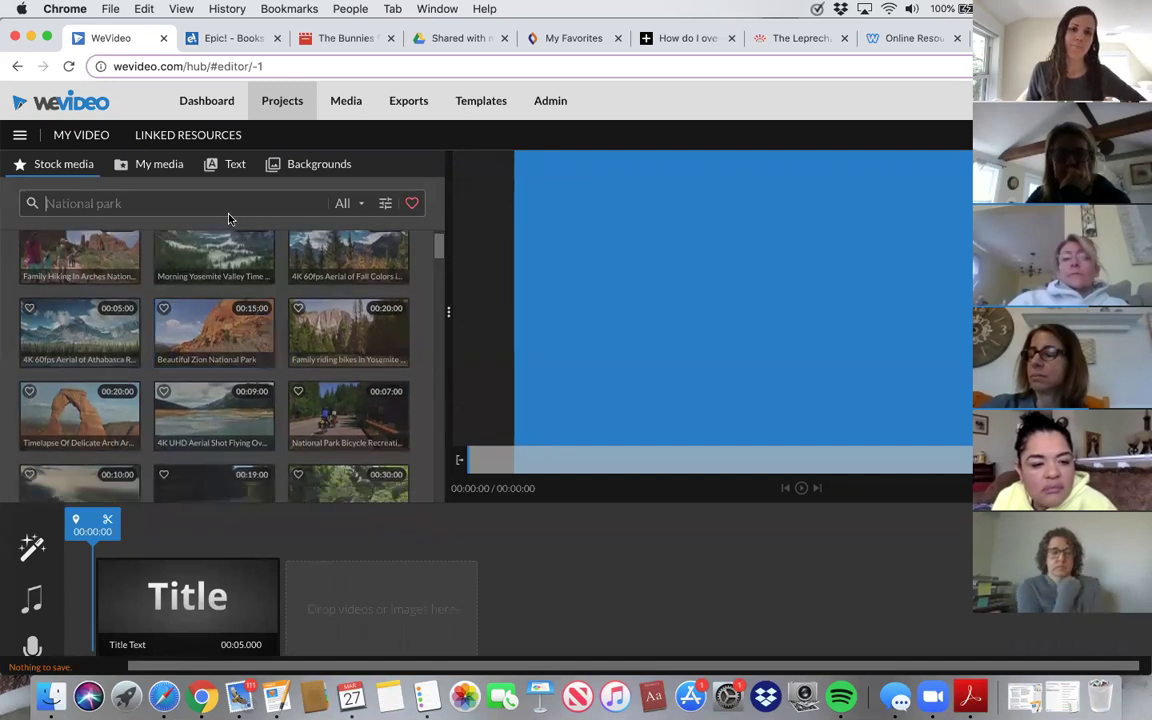
click(165, 170)
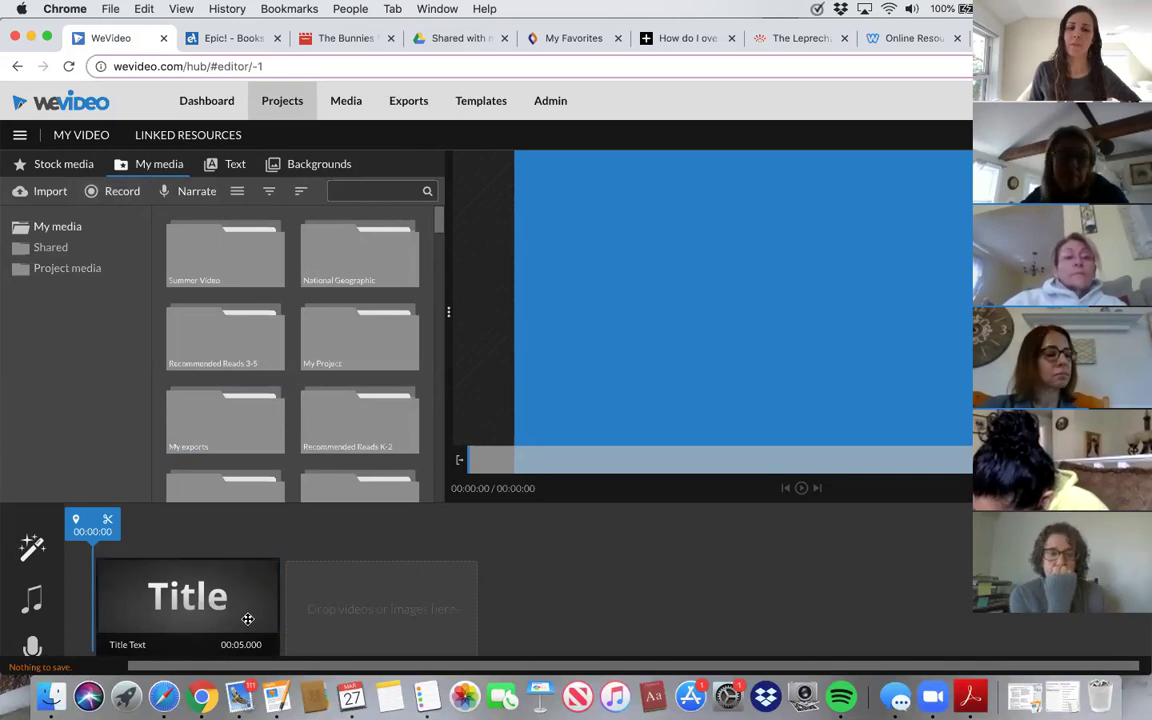
- Switch the video editor from Storyboard to Timeline mode
click(19, 143)
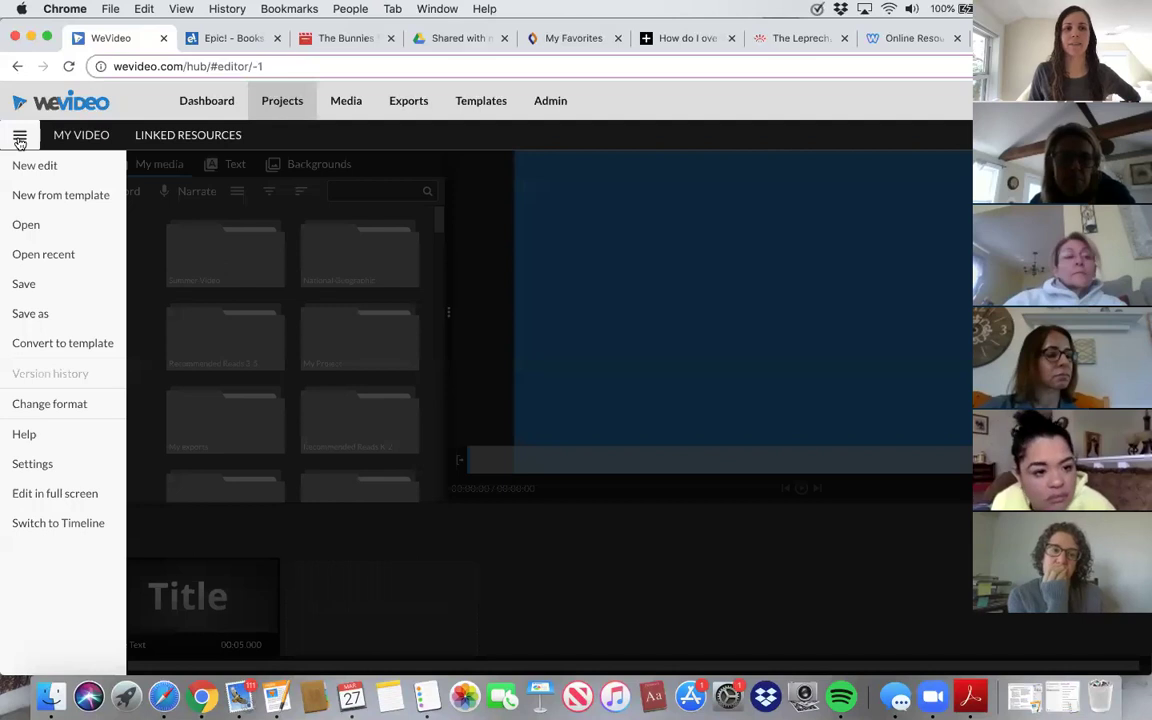
click(19, 143)
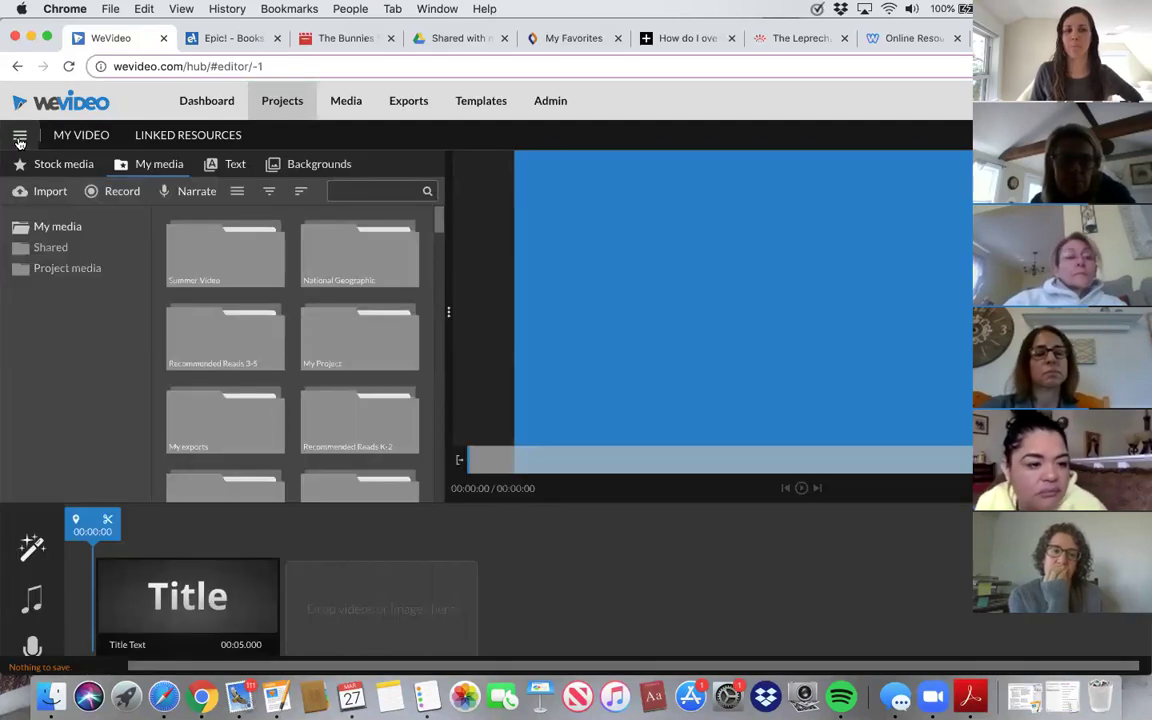
click(19, 143)
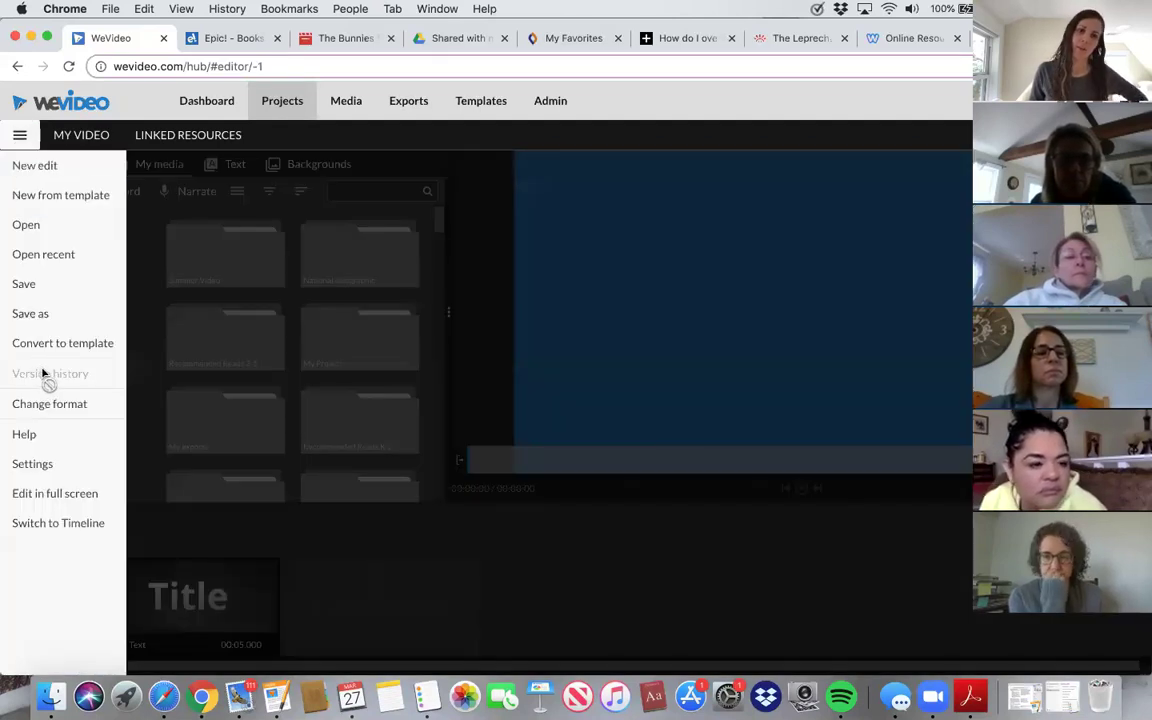
click(70, 532)
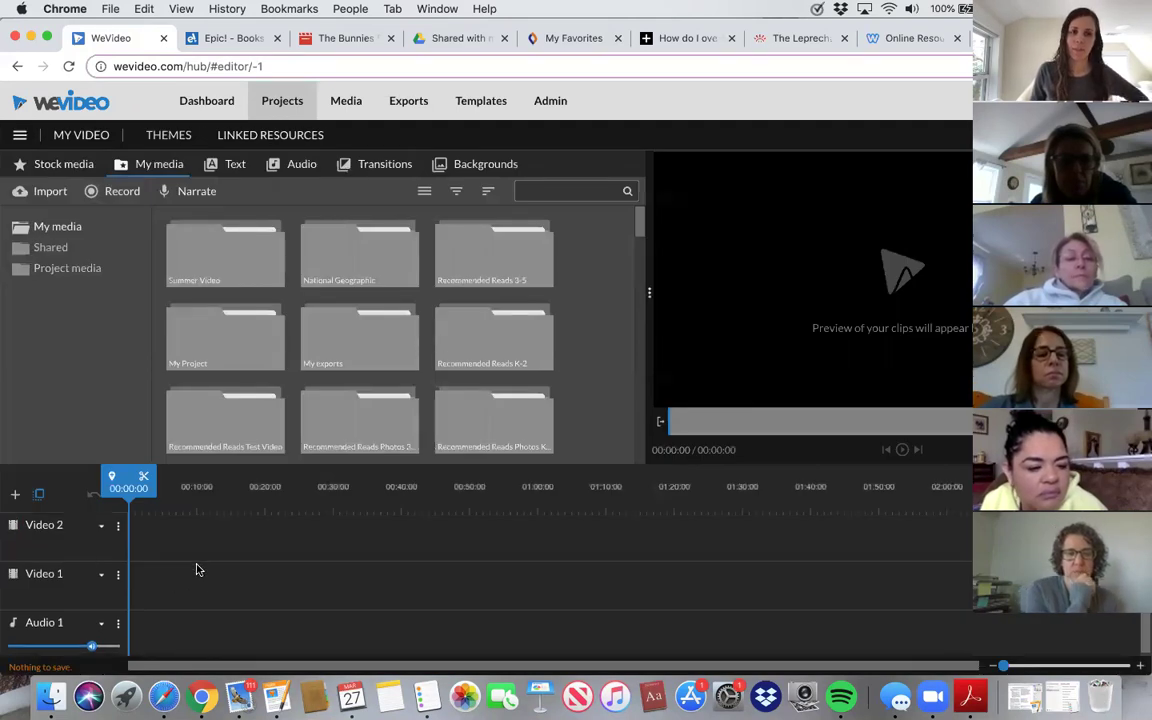
- Return the video editor to Storyboard mode and check where the option to switch to Timeline is found
click(19, 134)
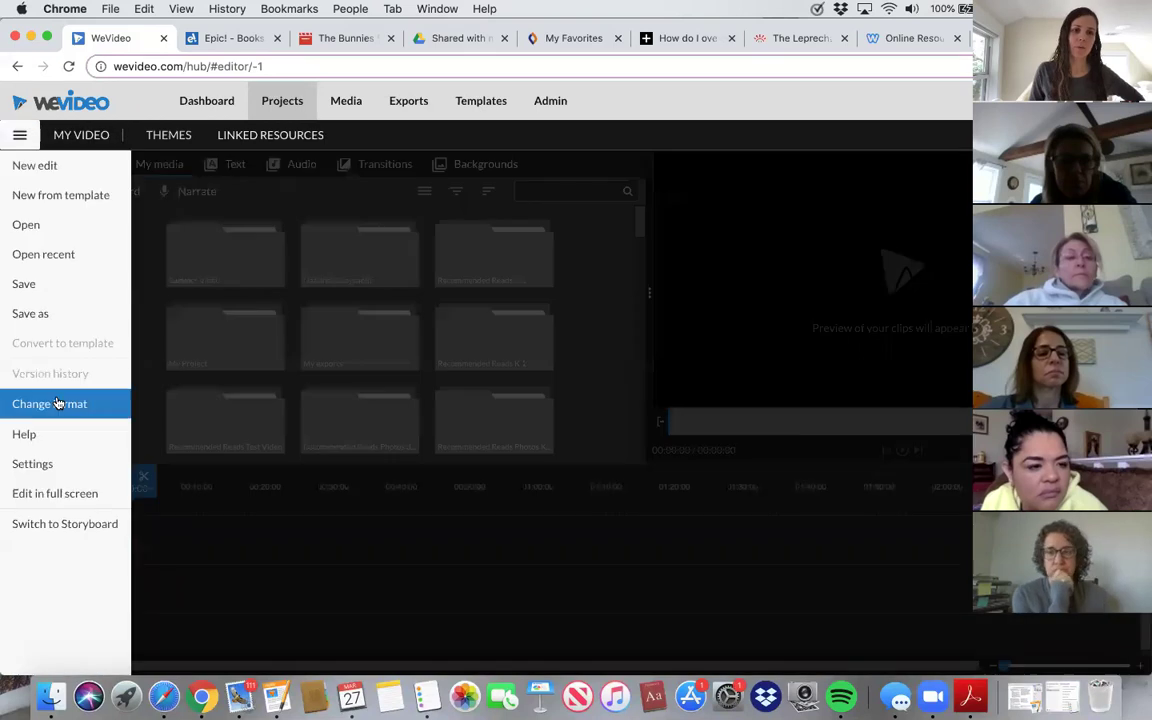
click(101, 530)
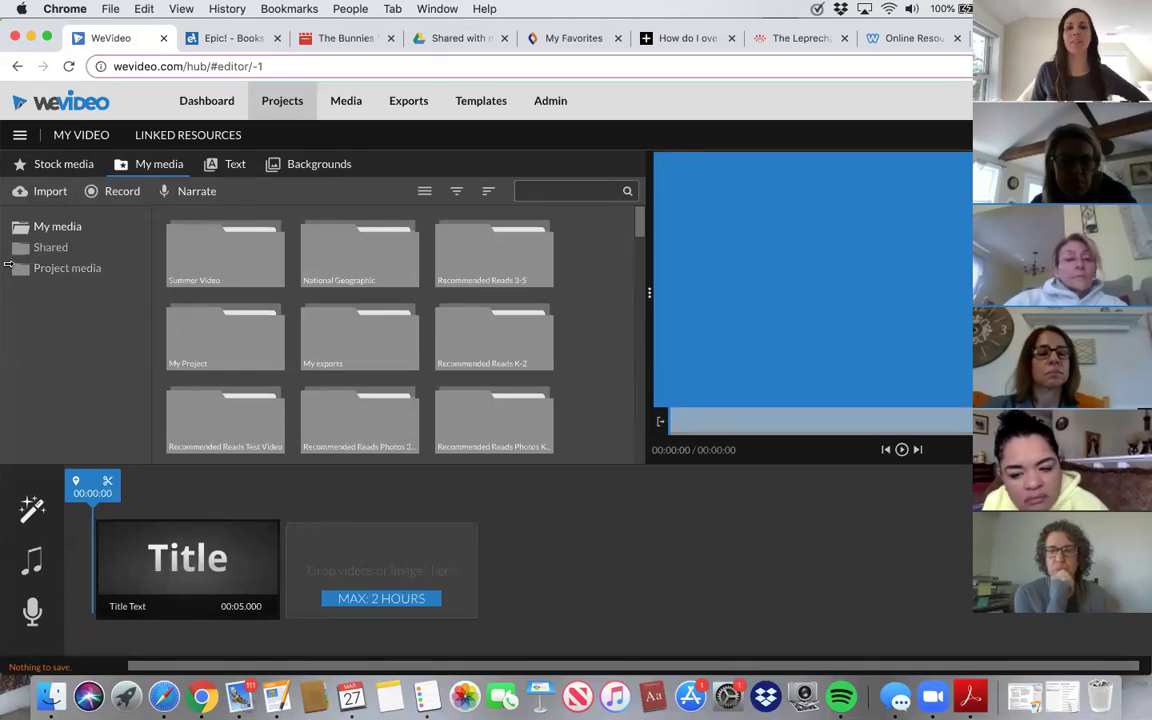
click(19, 136)
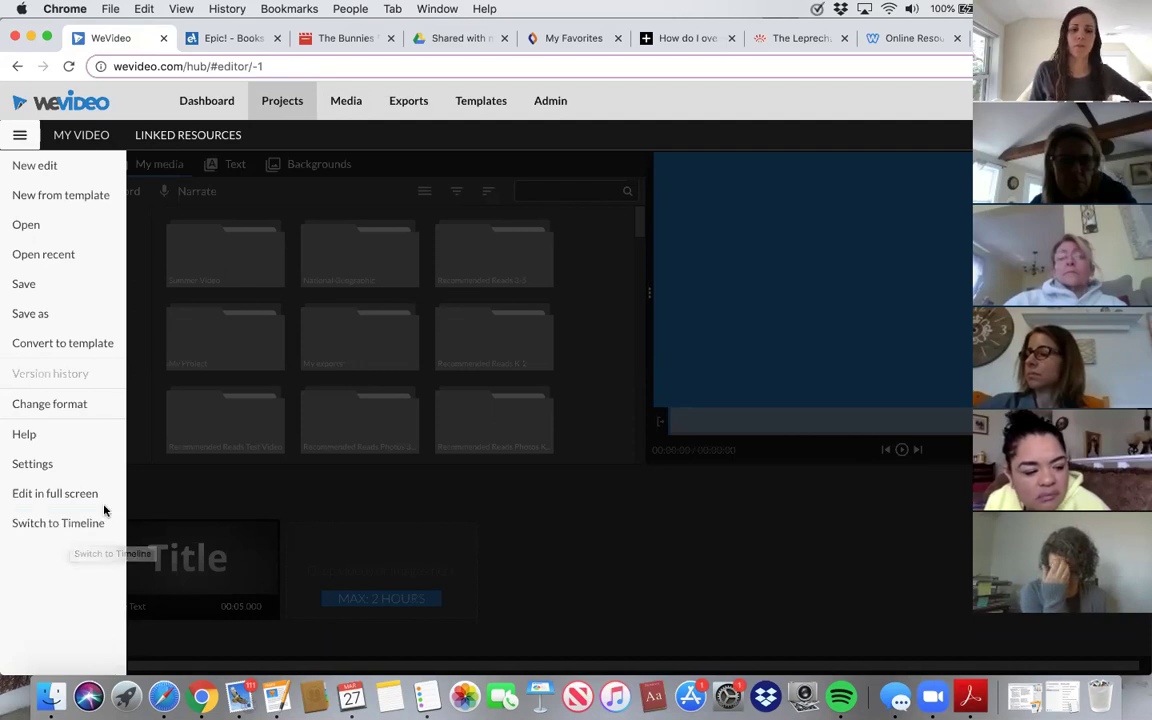
click(606, 564)
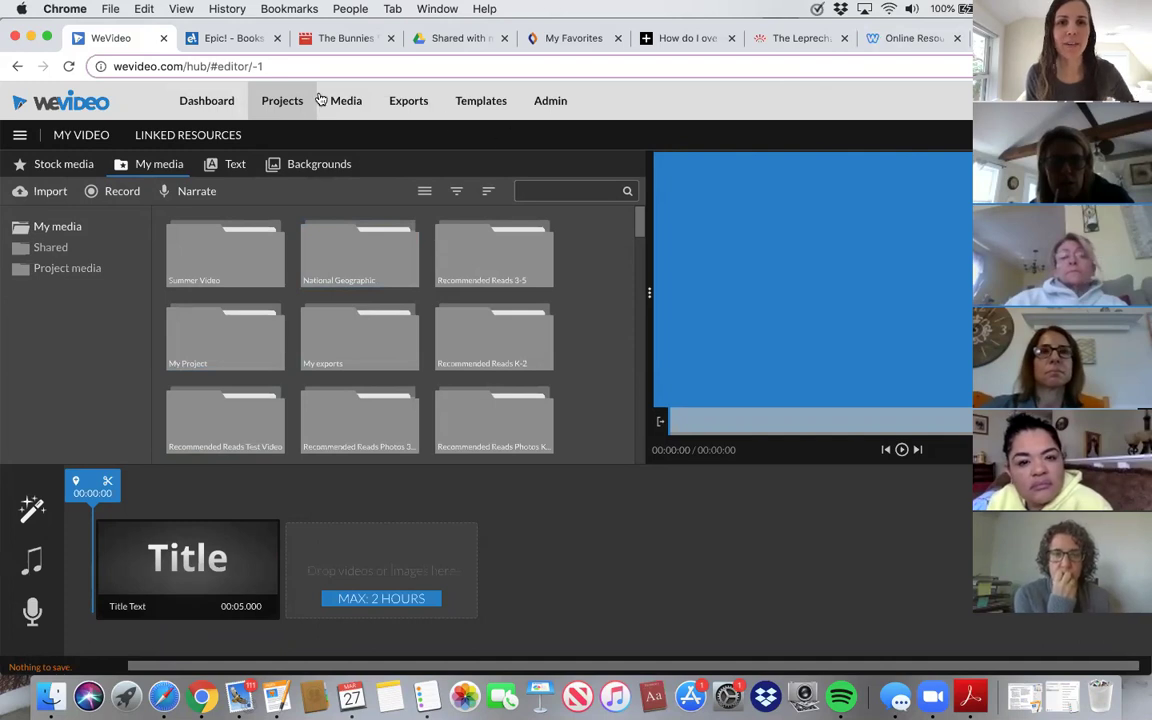
- Switch to Epic and turn Frog and Toad Are Friends back to the first pages of the "Spring" story
click(222, 38)
mouse_move(294, 244)
key(Left)
key(Left)
key(Left)
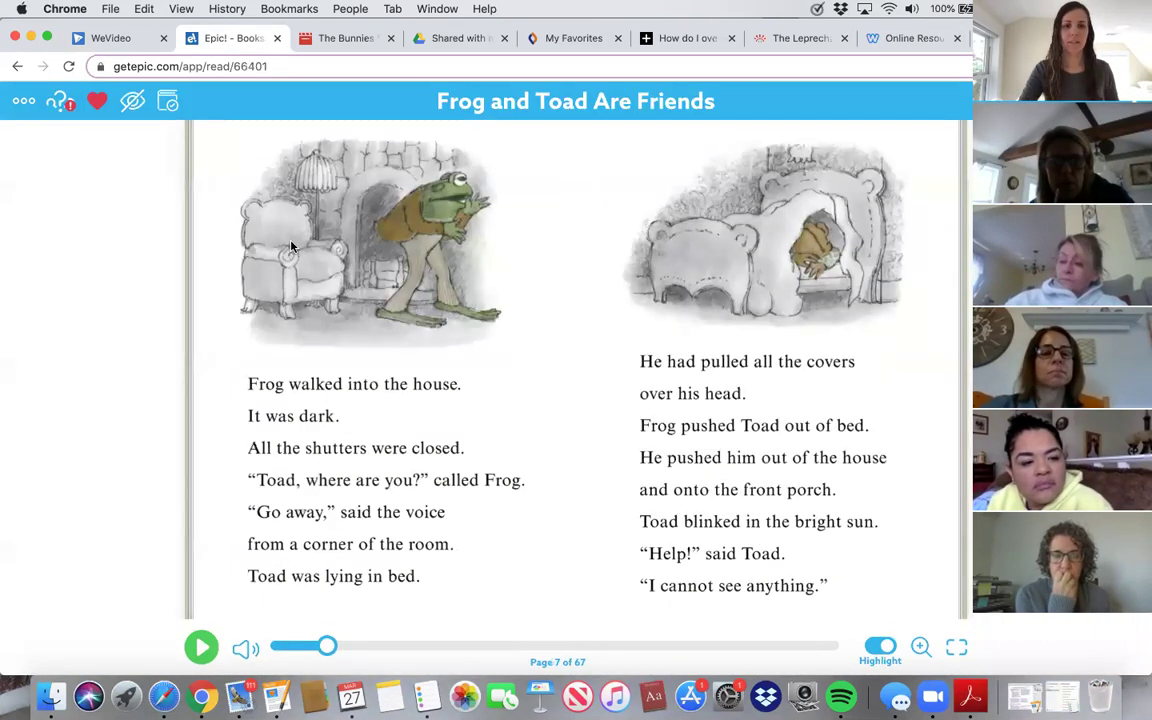
key(Right)
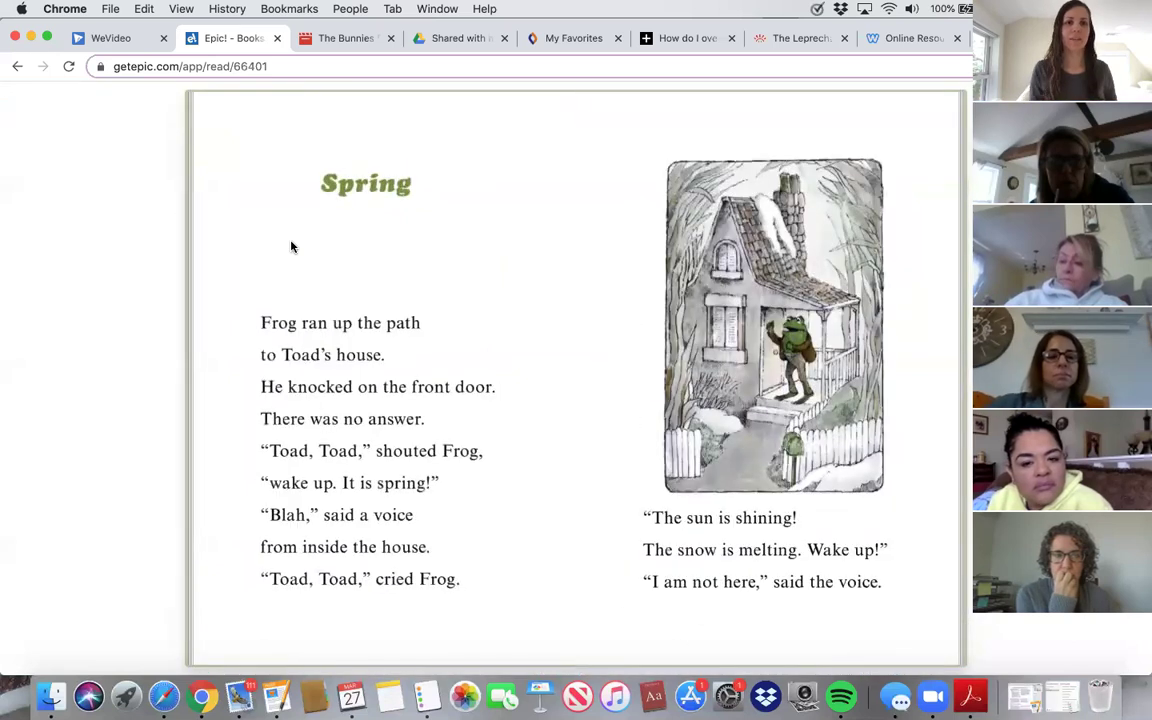
key(Left)
key(Right)
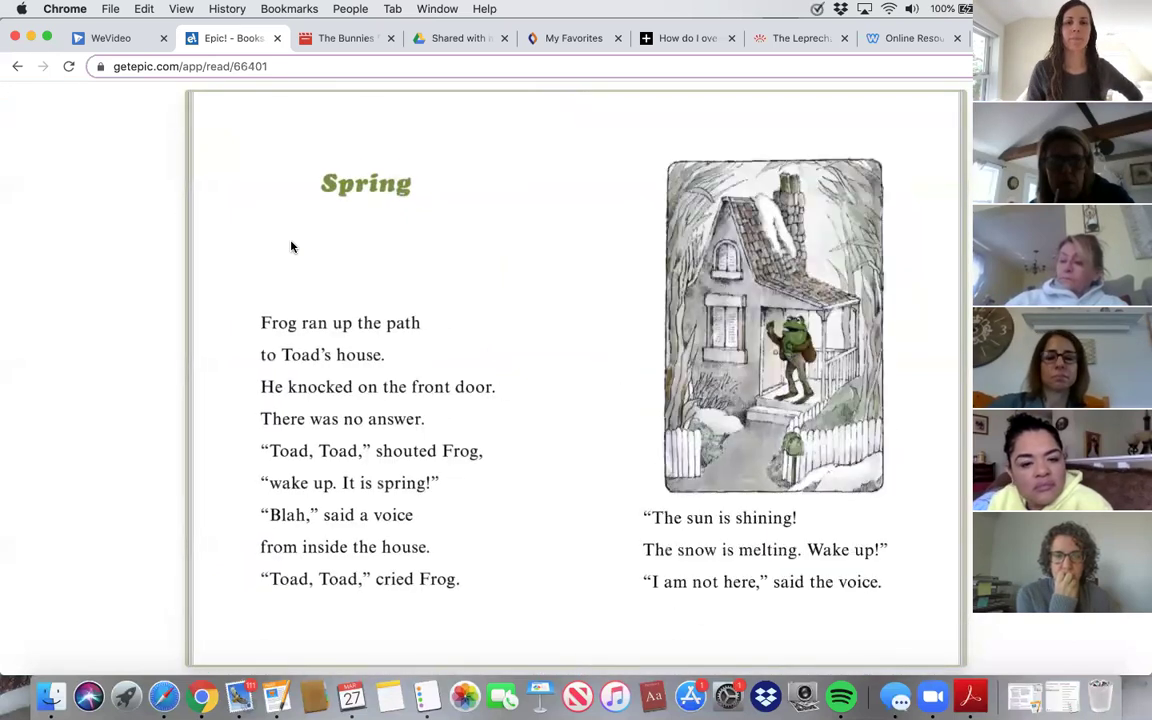
- Switch between the WeVideo editor and the "Spring" pages in Epic, ending in the WeVideo editor
click(118, 40)
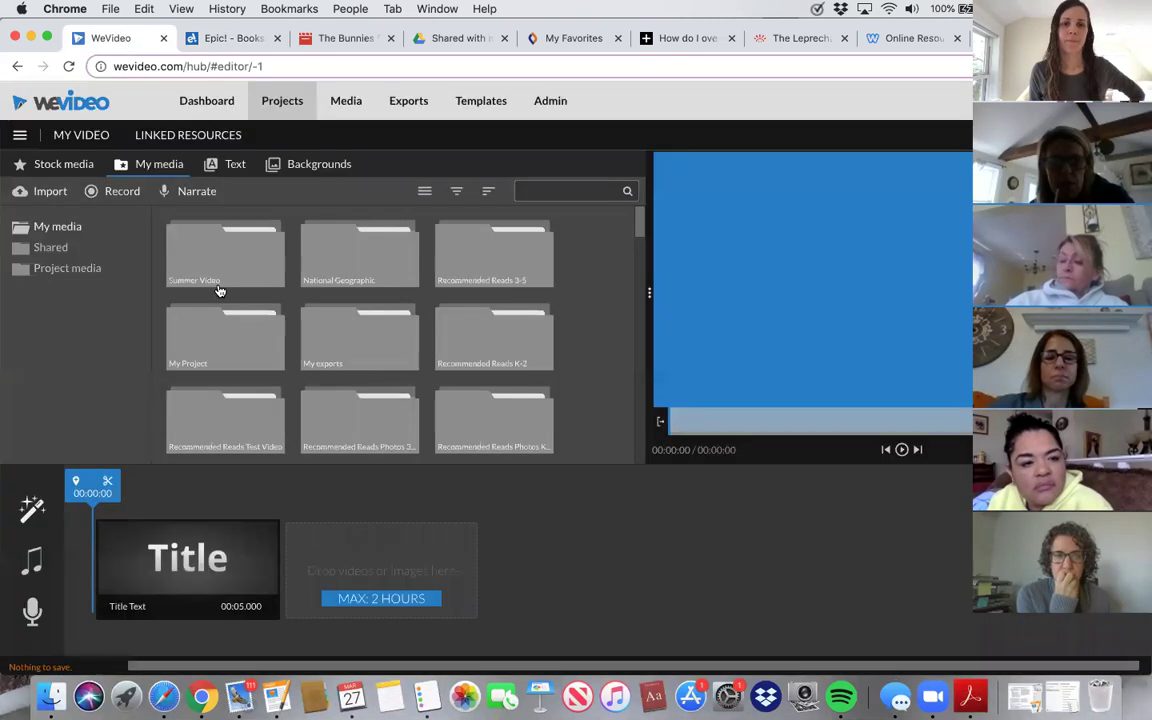
click(236, 40)
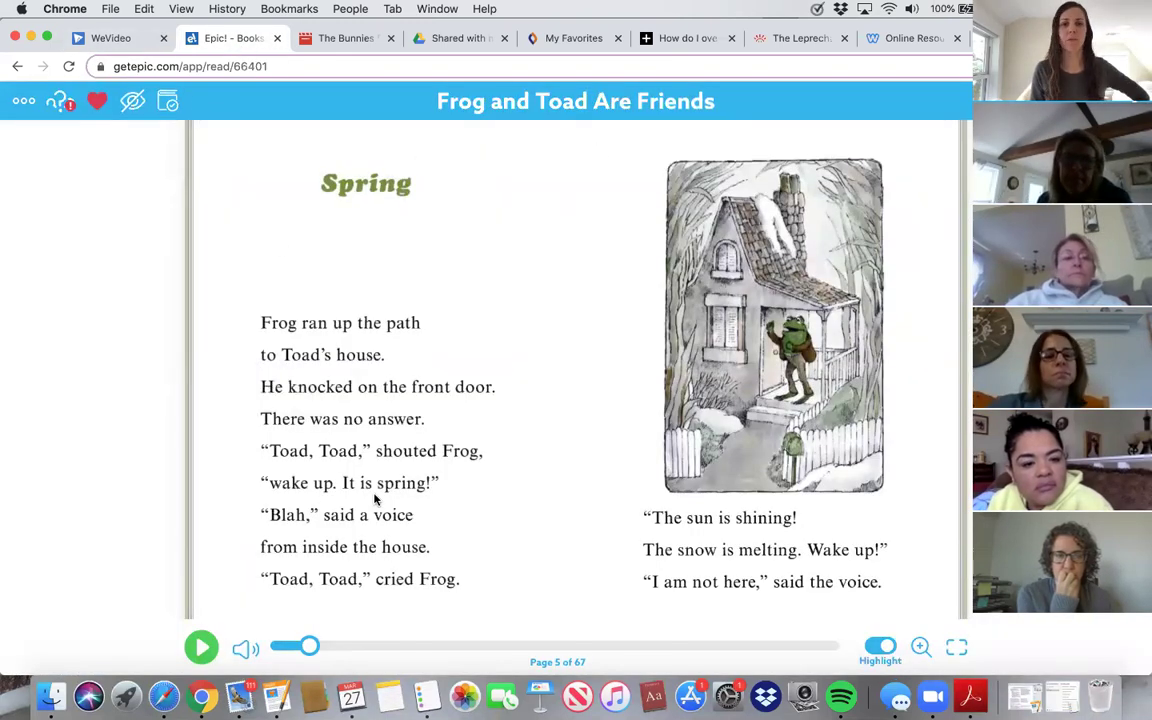
click(135, 43)
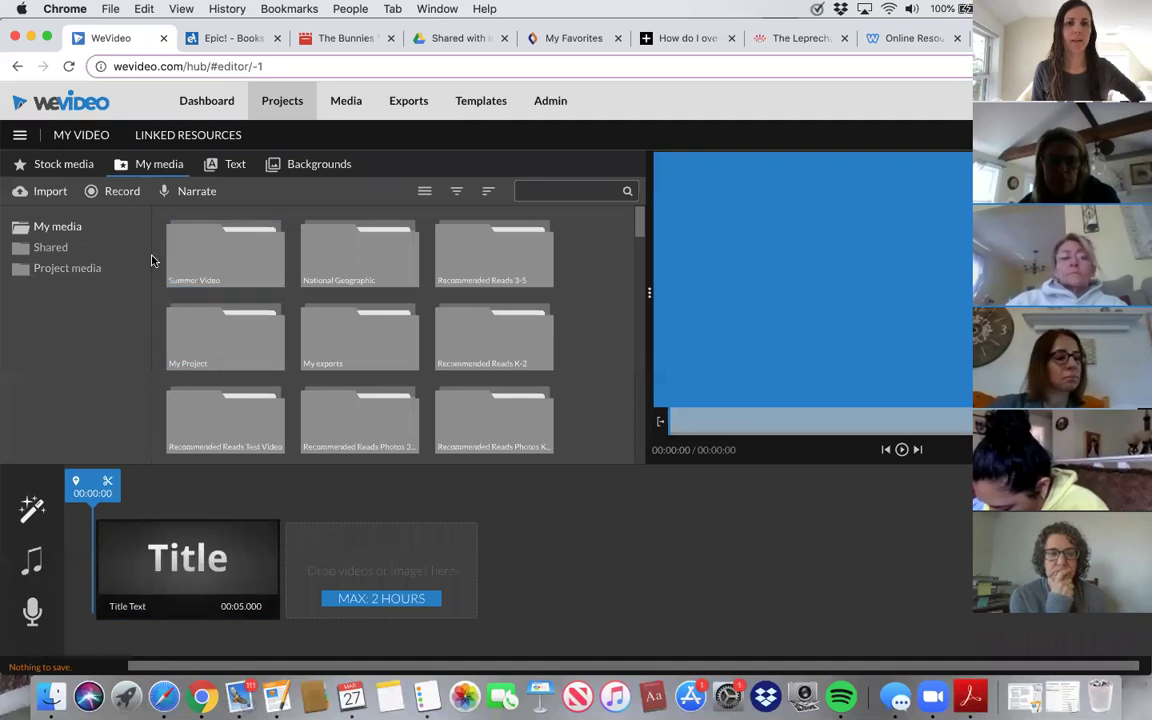
- Set up a new recording in the editor that captures only the screen
click(98, 193)
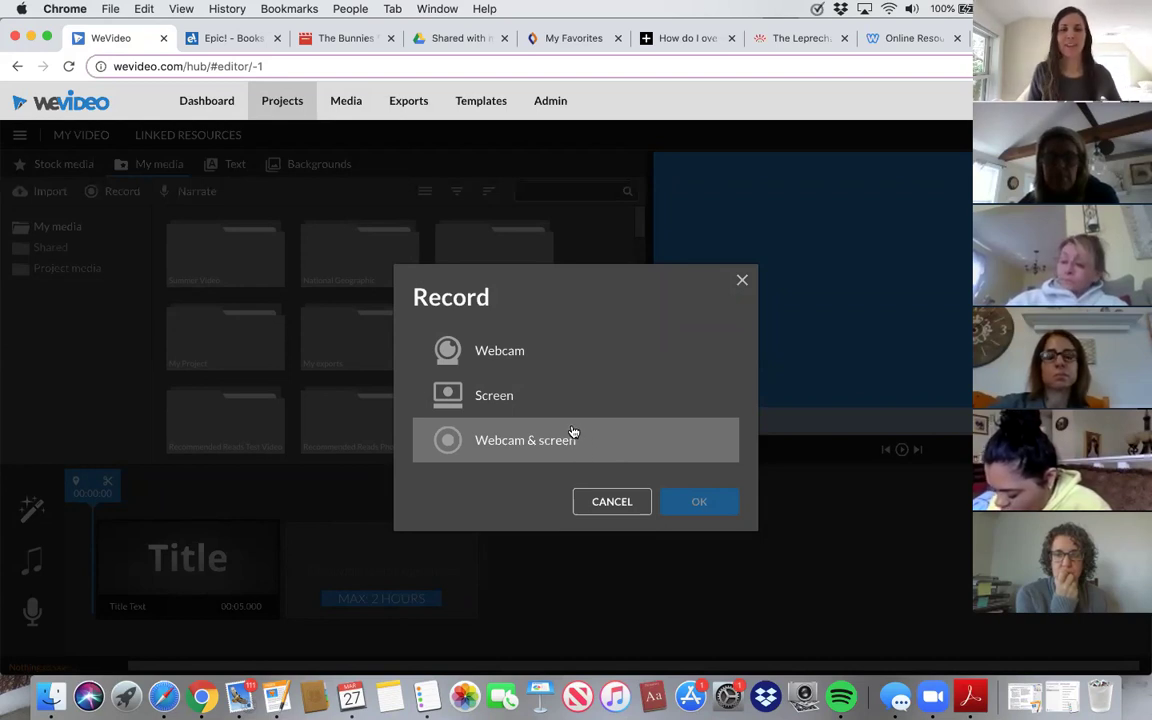
click(507, 398)
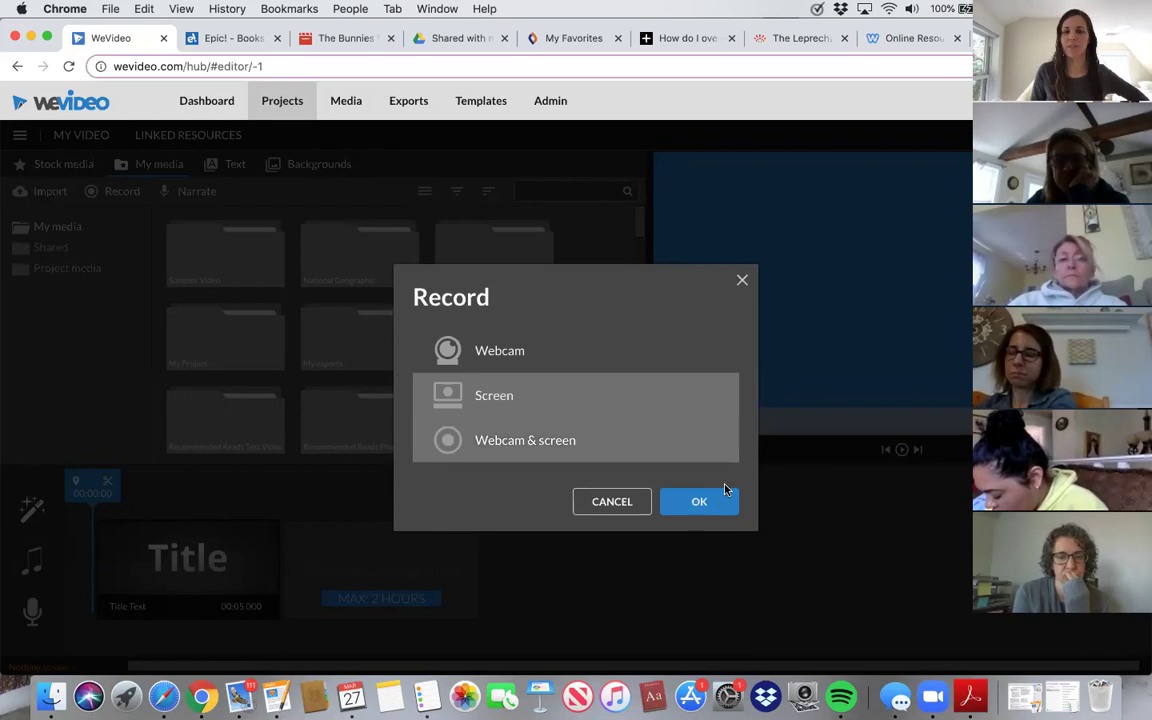
click(700, 503)
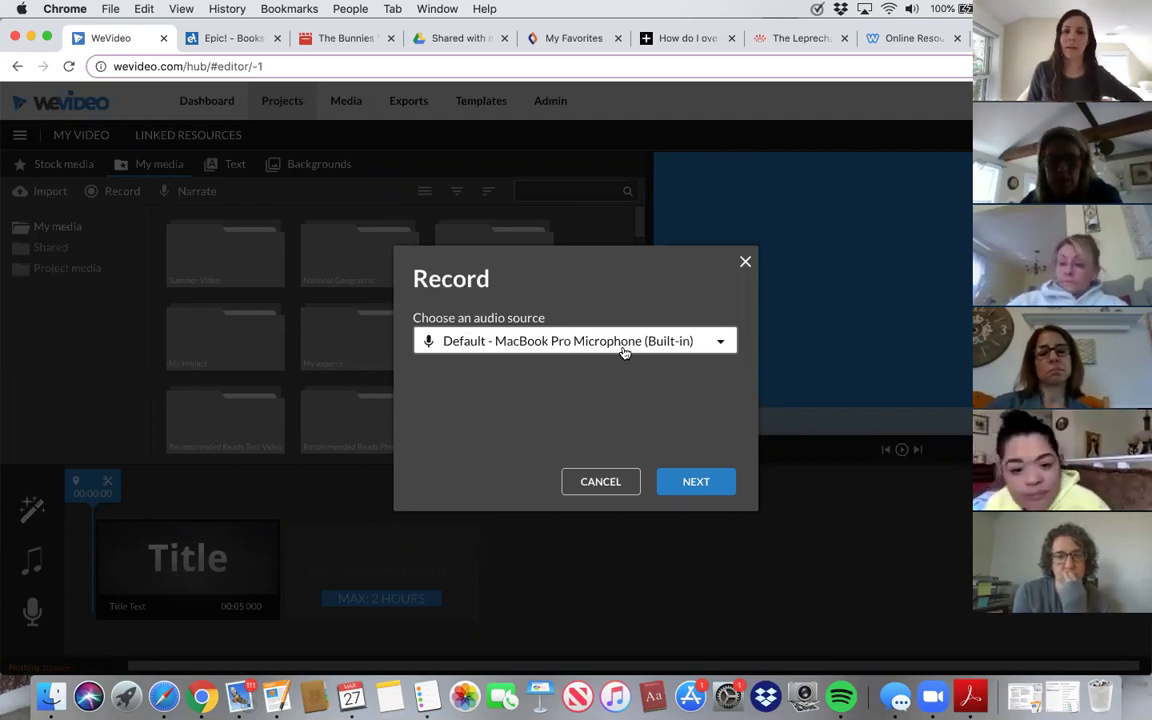
- Try the No audio option, set the recording's audio source to Default - MacBook Pro Microphone (Built-in), and continue
click(722, 345)
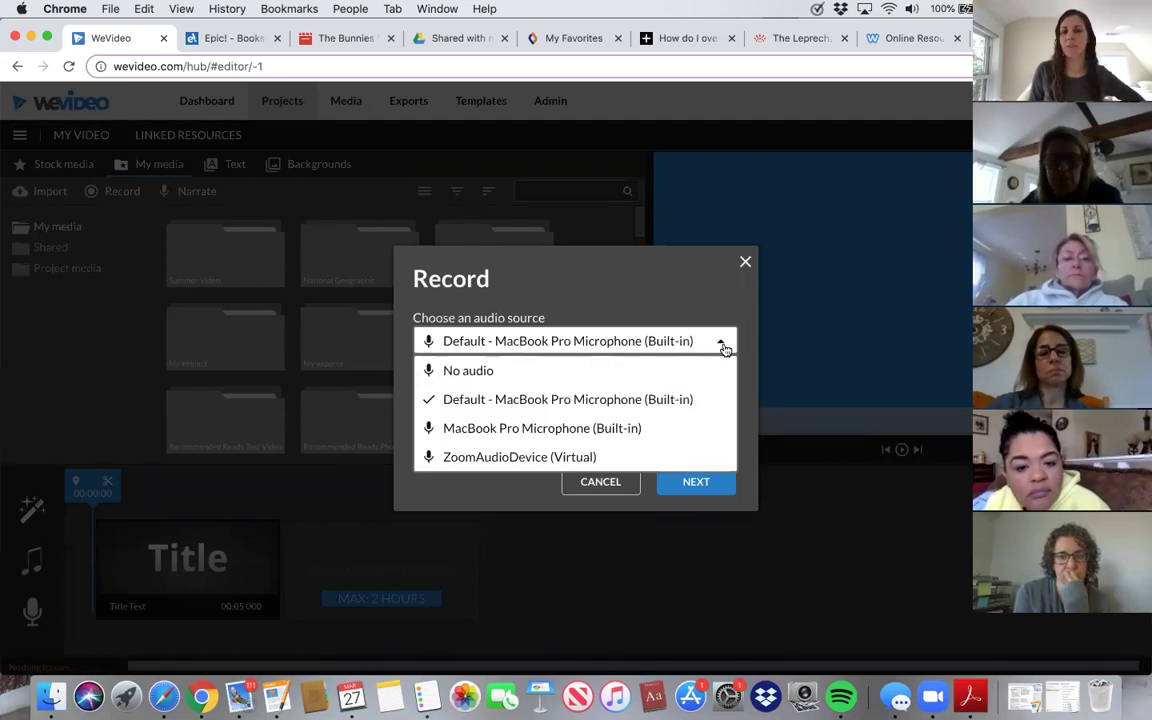
click(470, 375)
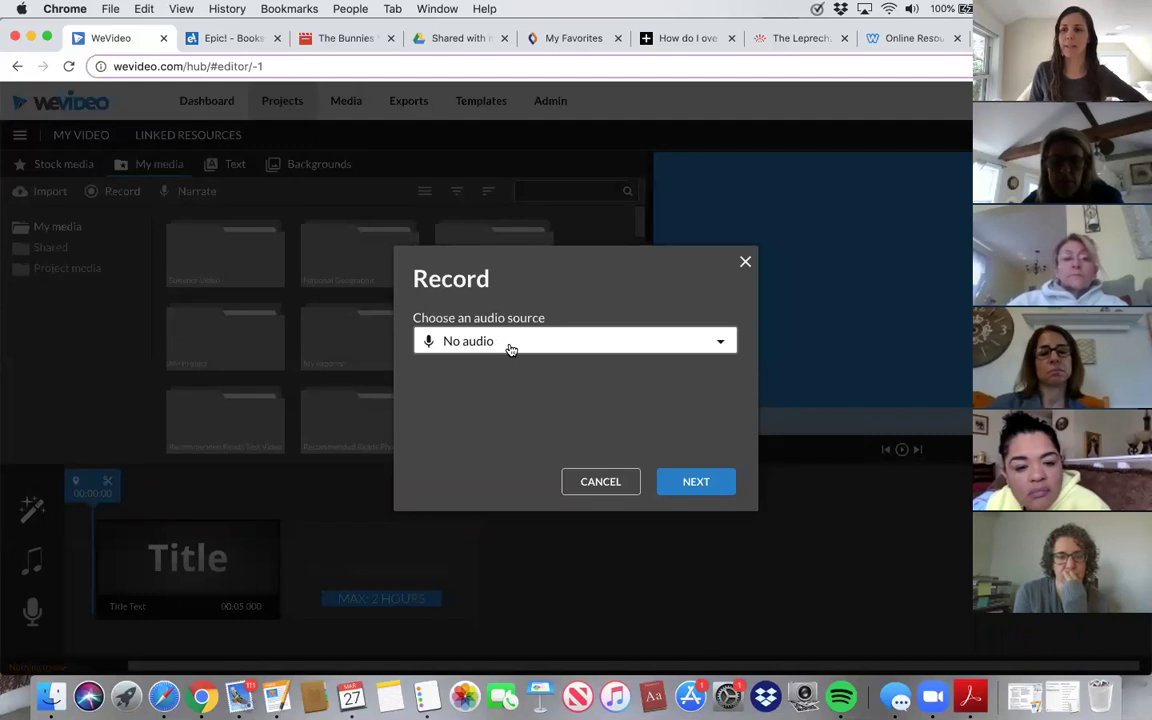
click(510, 345)
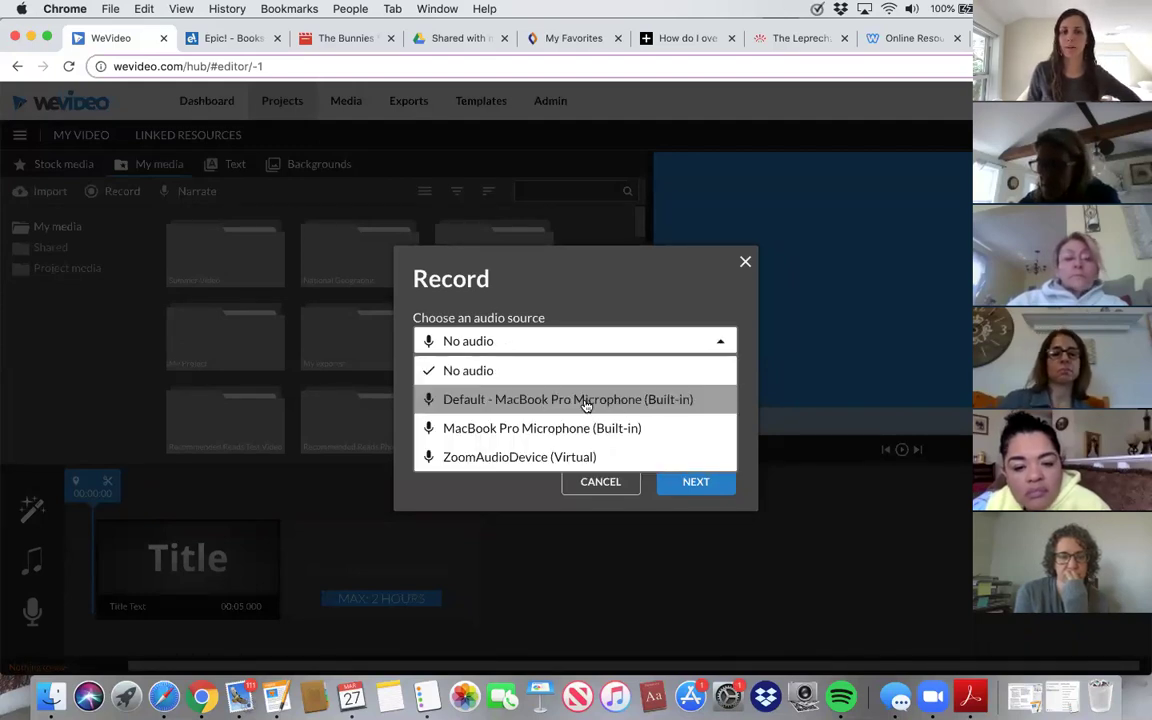
click(677, 399)
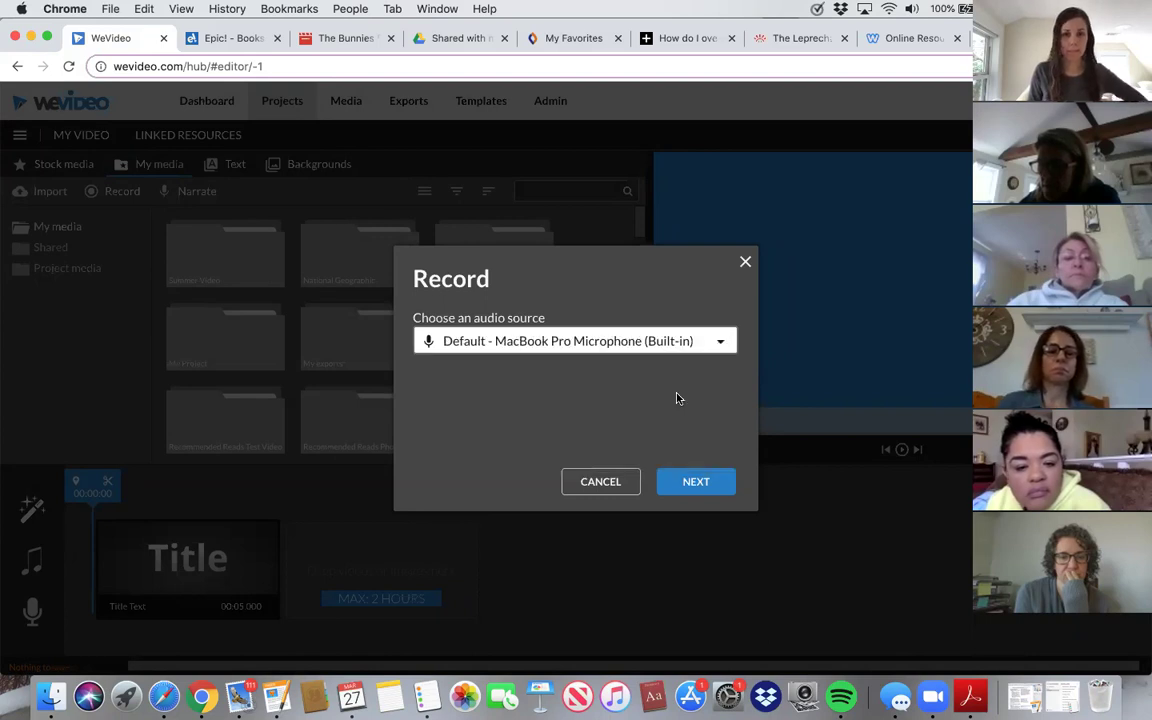
click(694, 484)
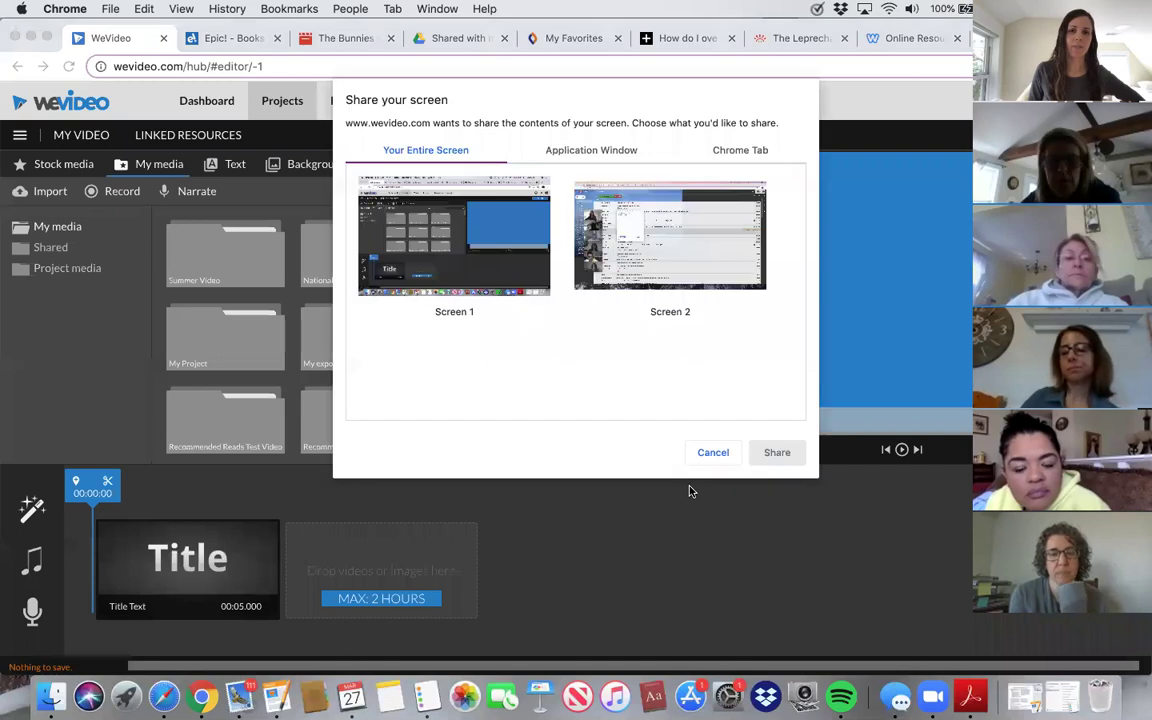
- Review the application windows available for sharing, and share the entire Screen 1 for the recording
click(390, 285)
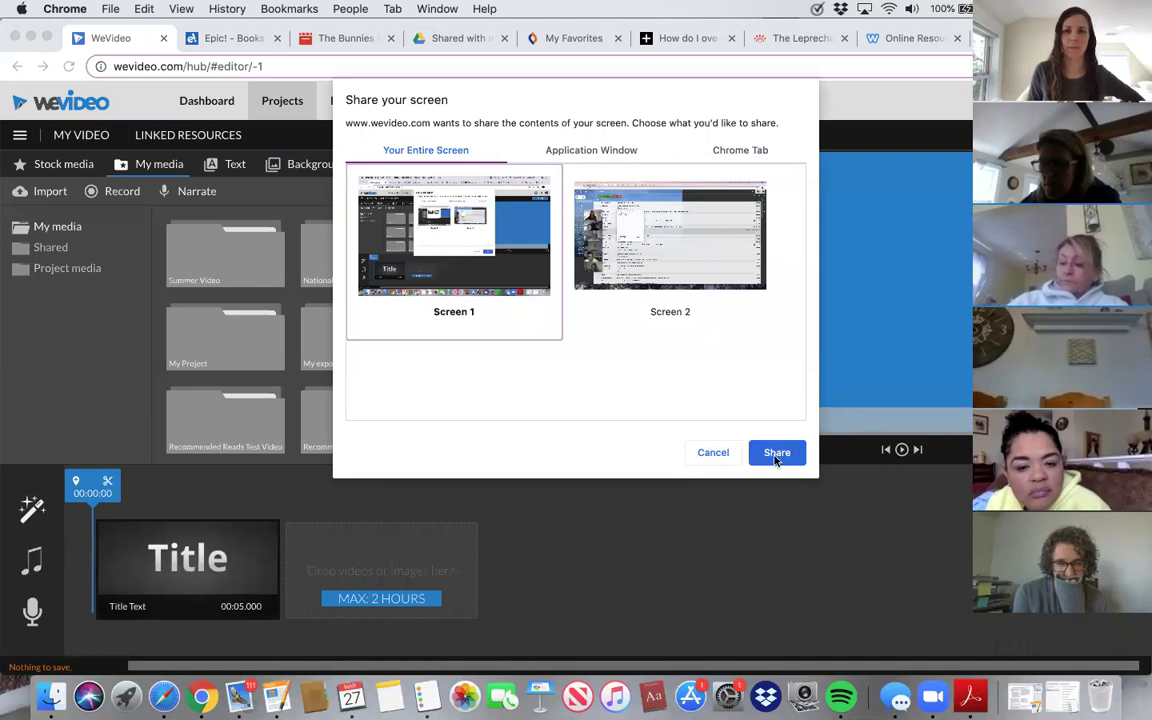
click(588, 151)
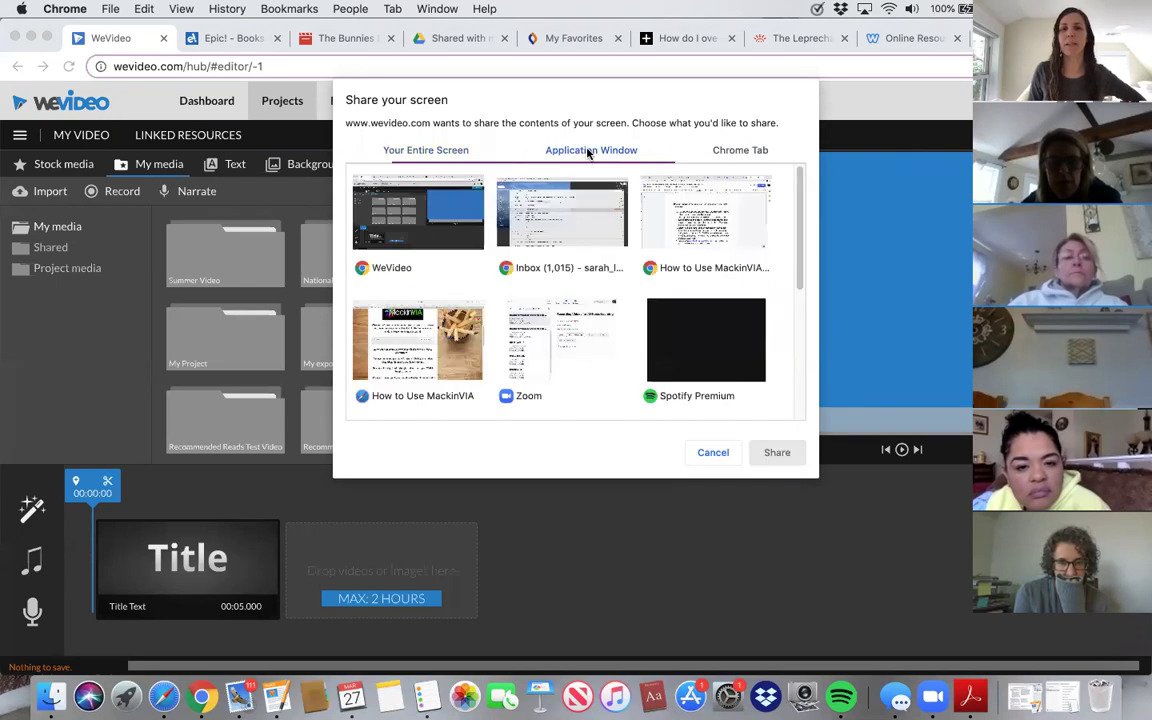
click(418, 221)
click(409, 155)
click(519, 267)
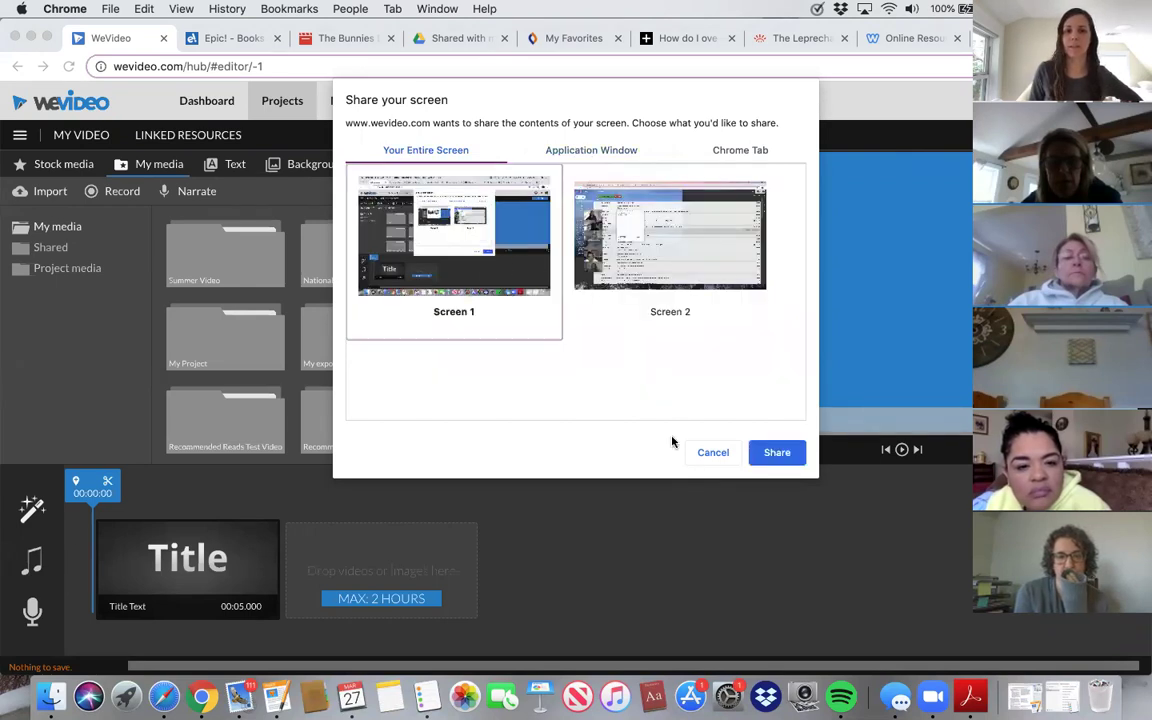
click(782, 459)
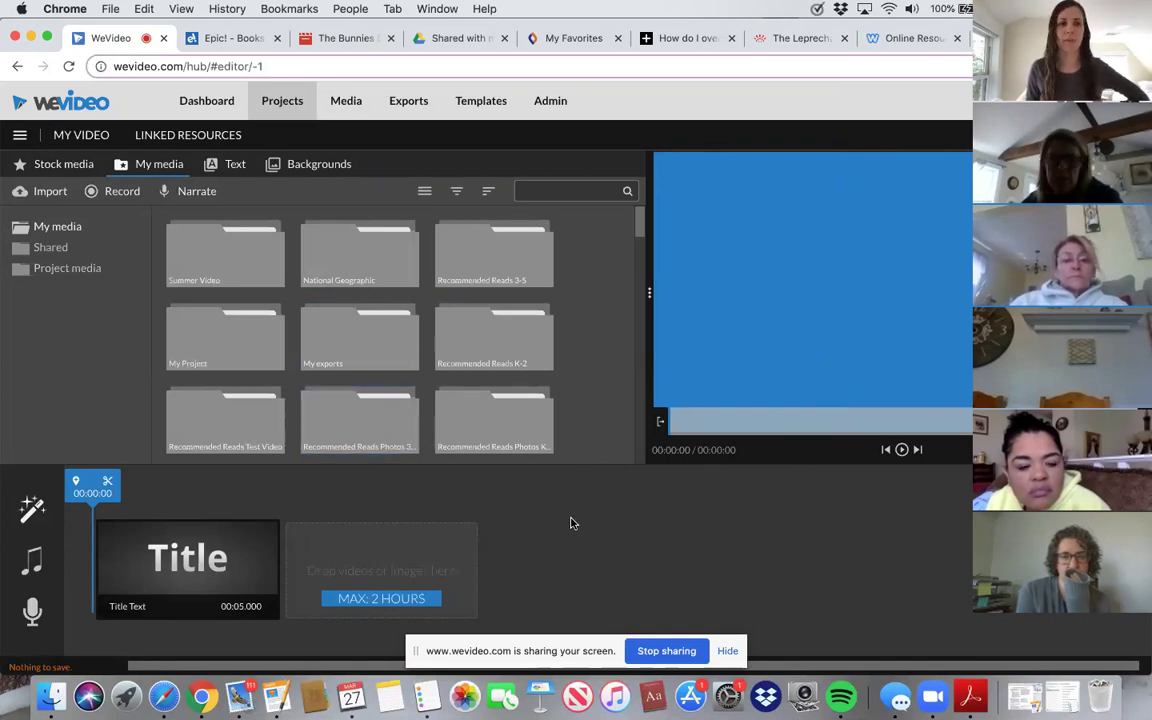
- Switch to the "Spring" pages of Frog and Toad Are Friends in Epic and show them full screen for the recording
click(231, 39)
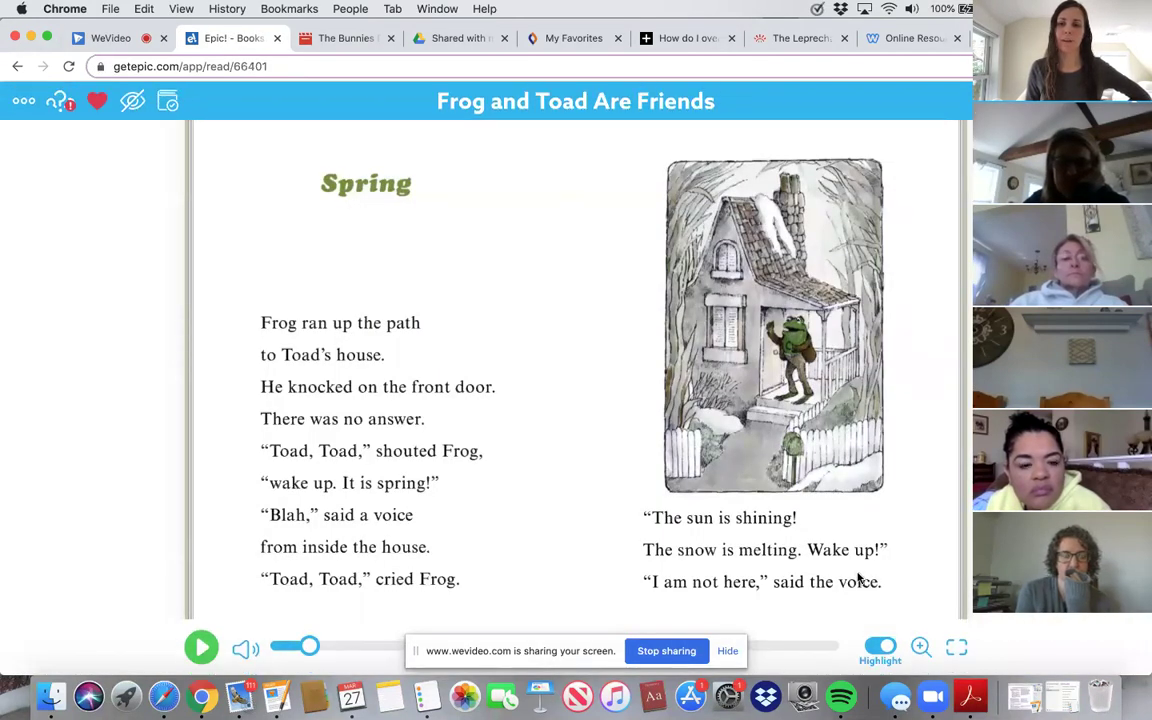
click(958, 648)
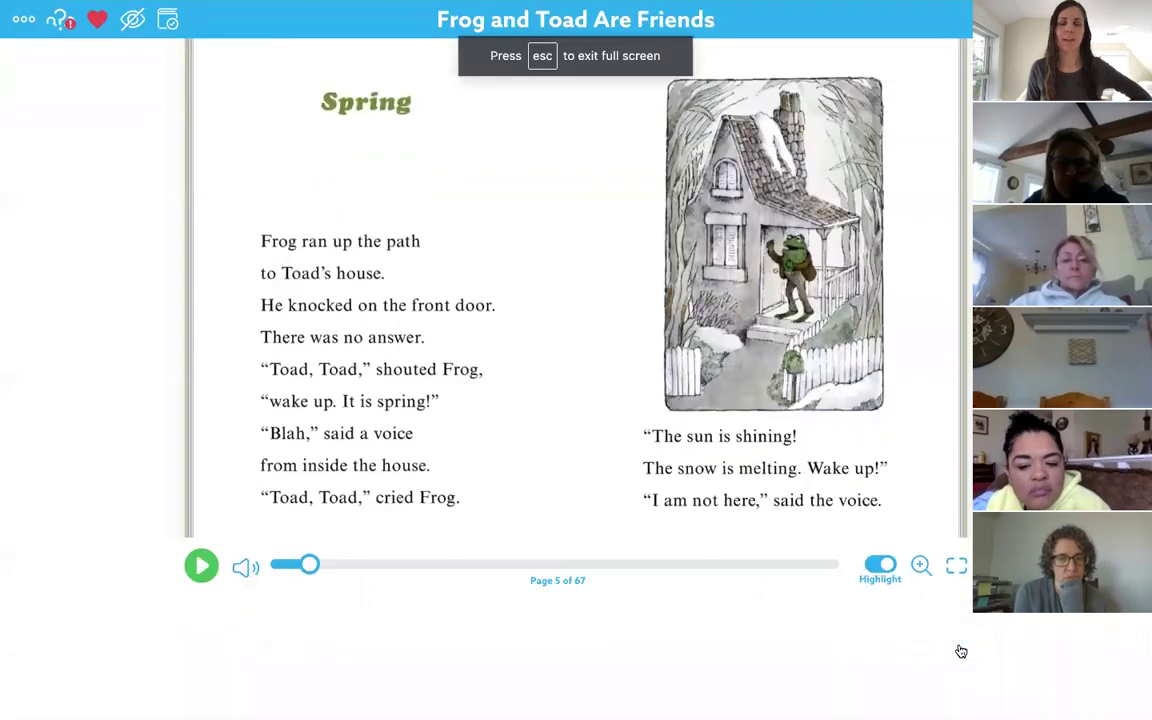
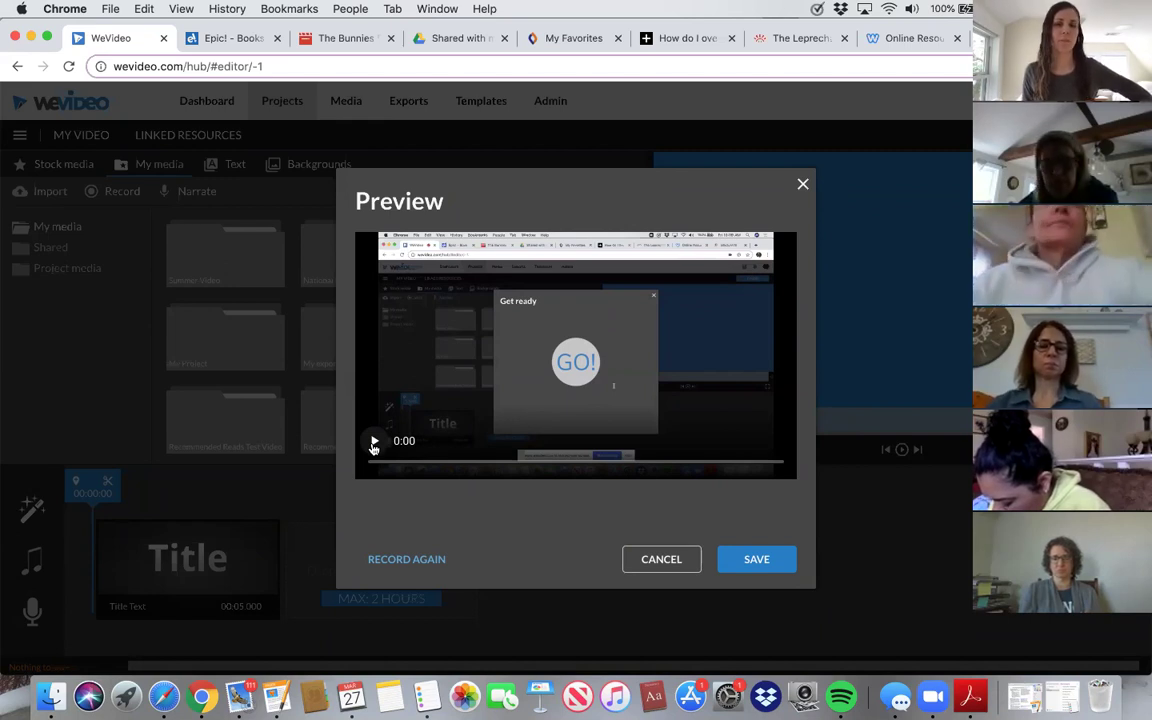
- Play back the finished screen recording in the preview, pause it, and save the recording to the media library
click(373, 443)
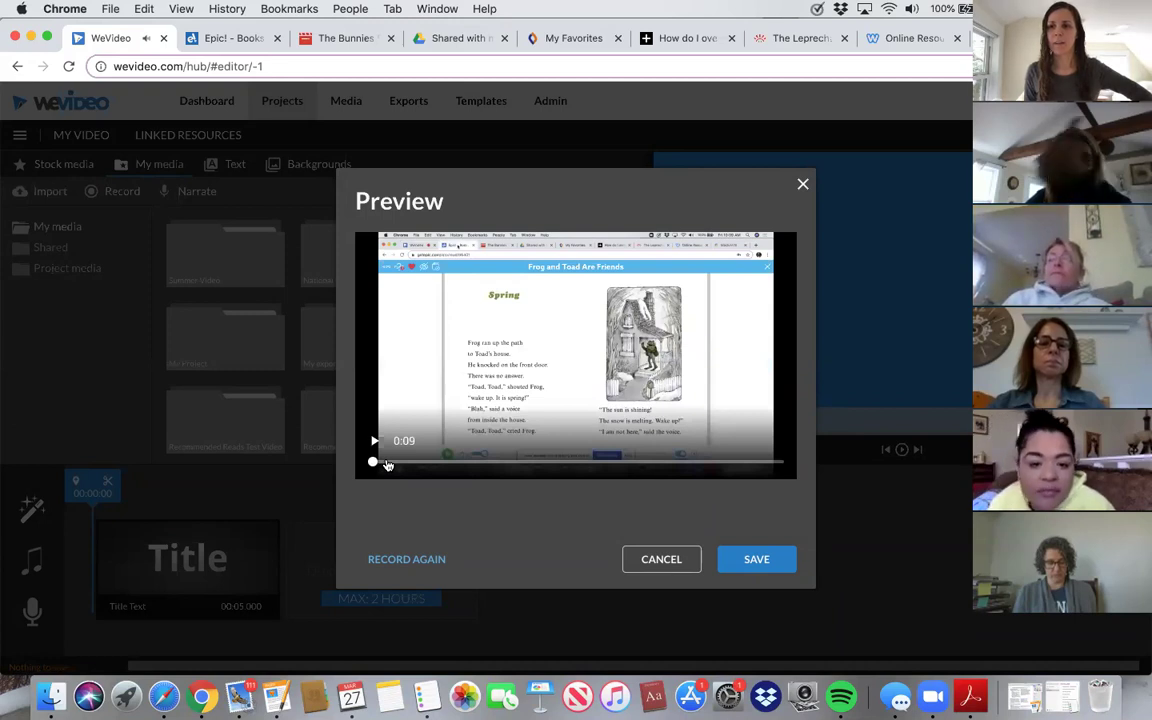
click(373, 442)
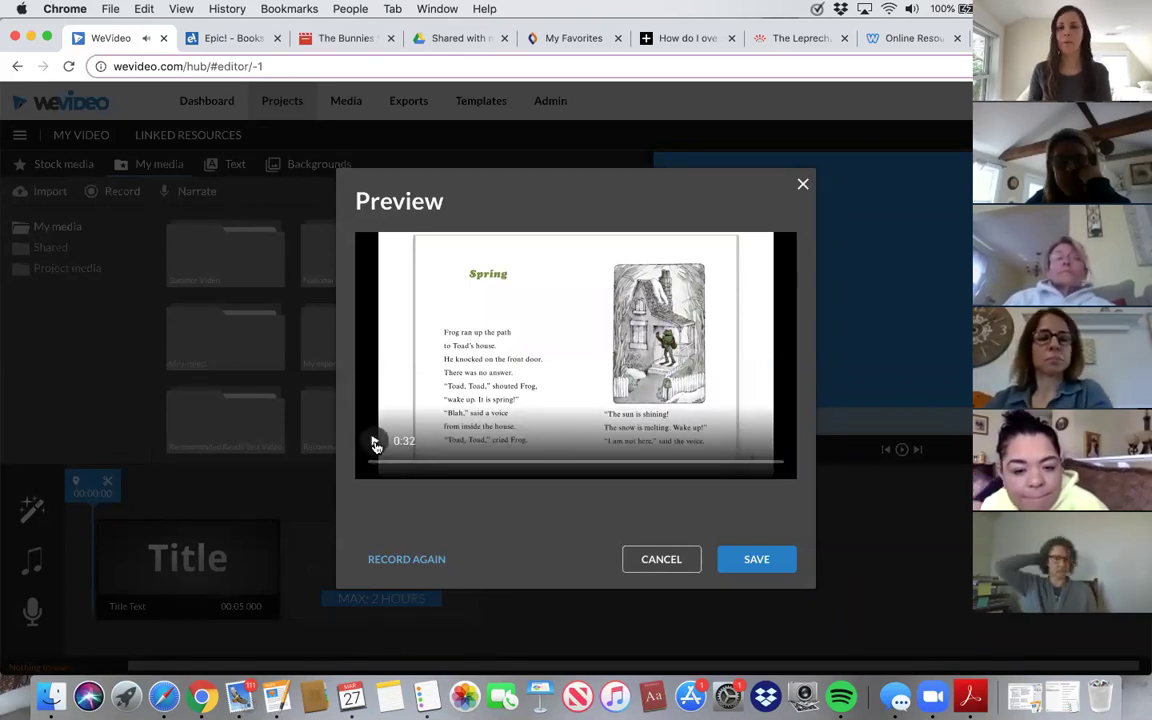
click(752, 561)
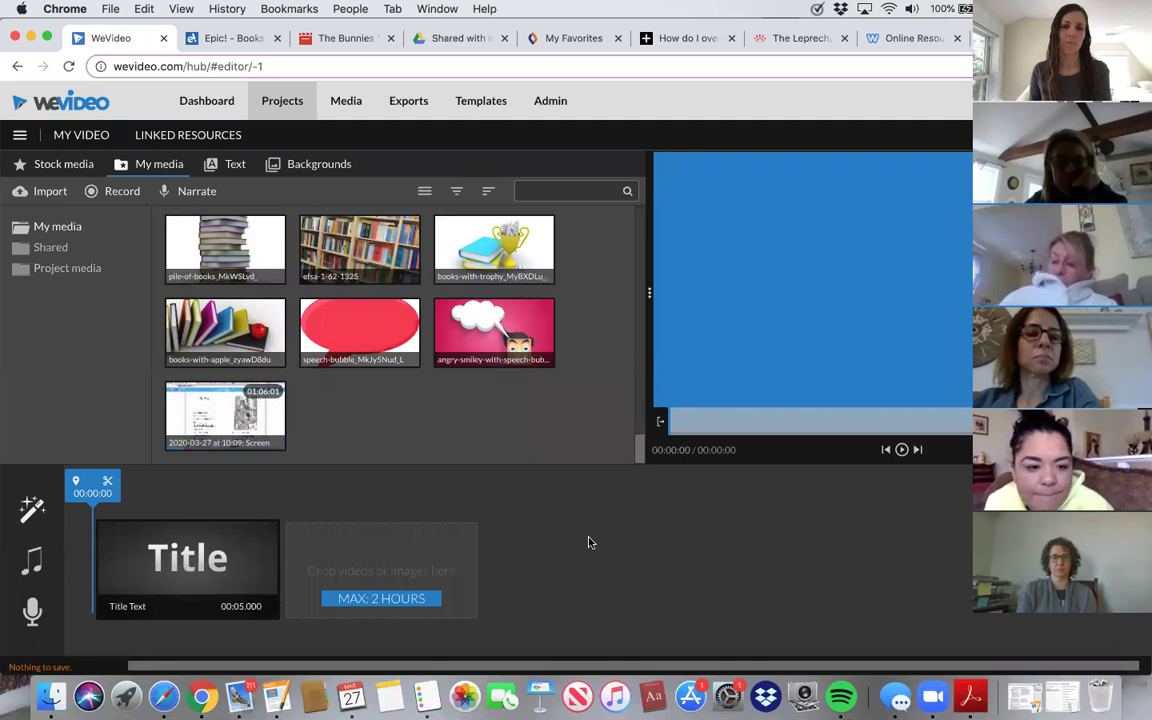
- Add the new screen recording to the storyboard directly after the Title Text clip
mouse_move(242, 421)
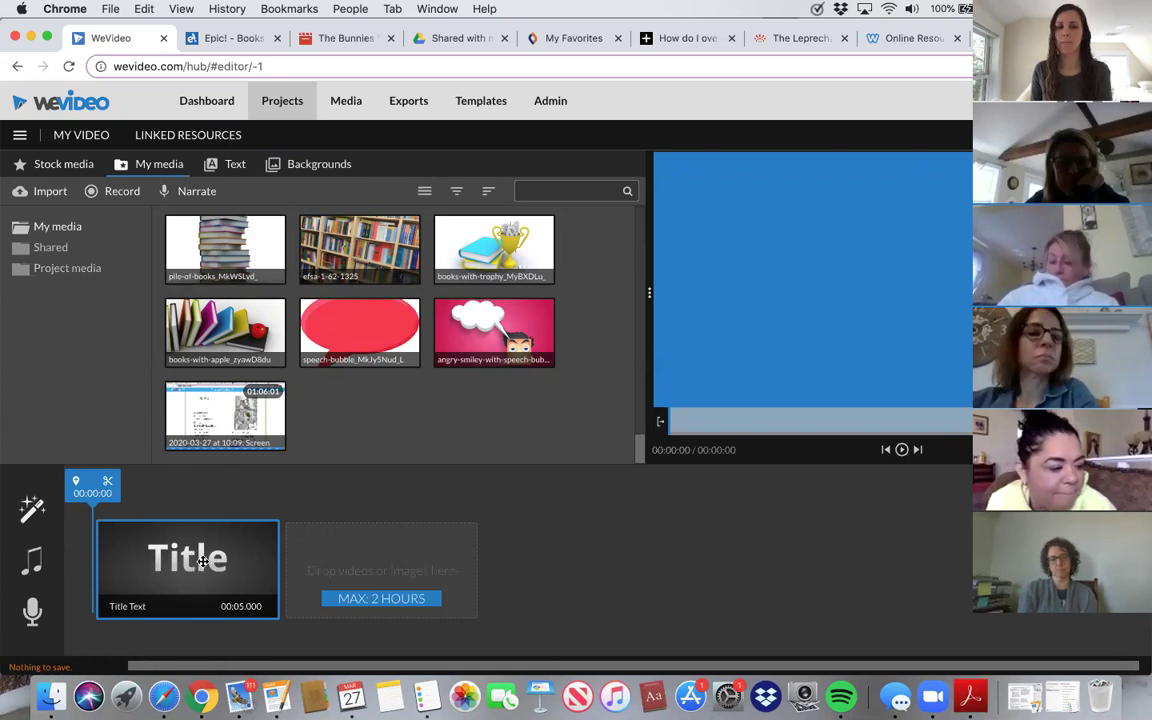
mouse_move(202, 416)
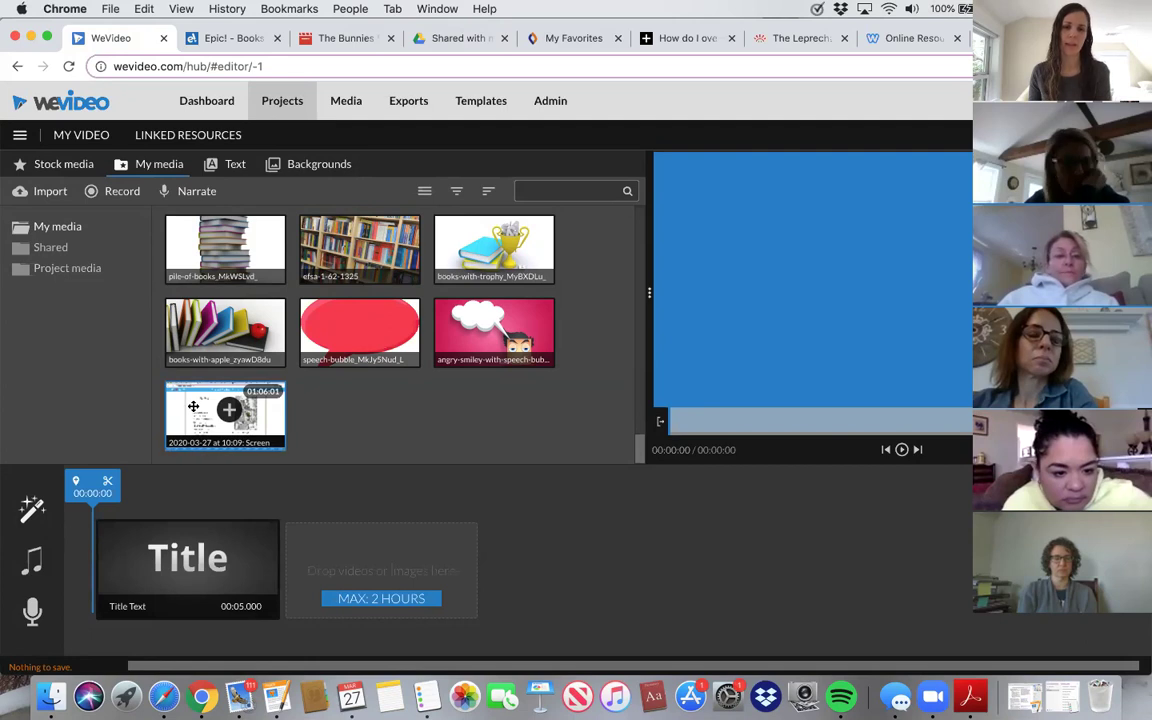
drag(186, 408, 338, 563)
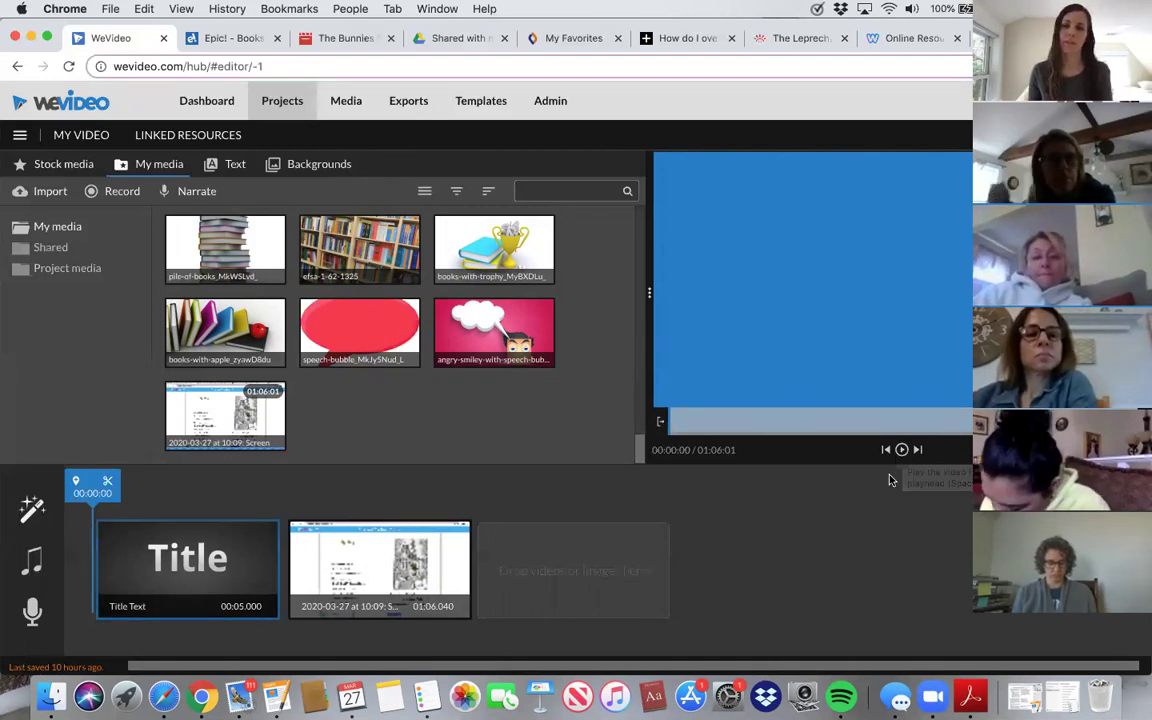
- Replace the Title Text clip's sample wording with "Frog and Toad Are Friends"
mouse_move(184, 569)
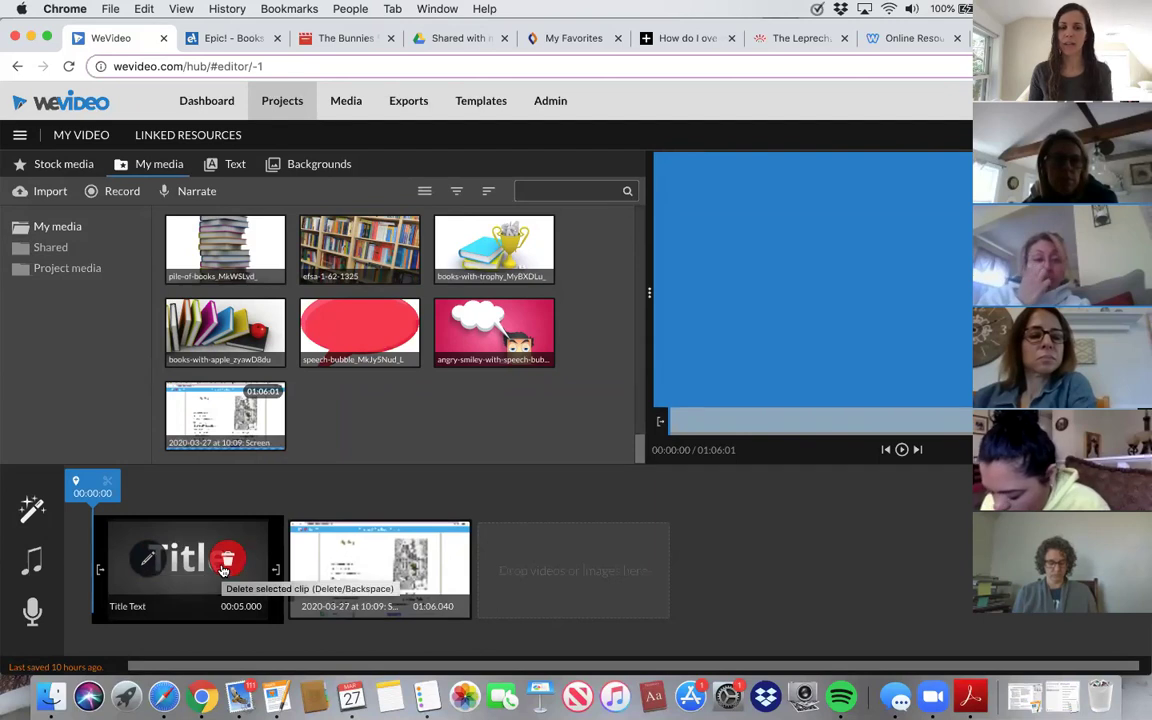
click(145, 557)
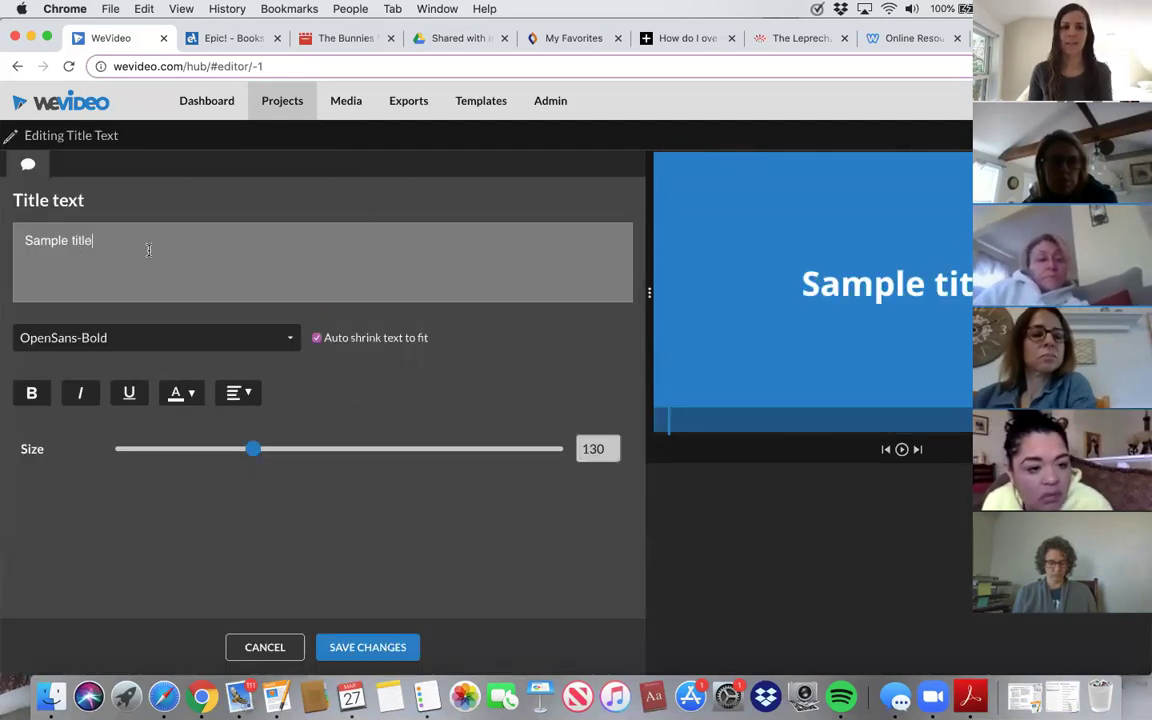
drag(132, 243, 8, 235)
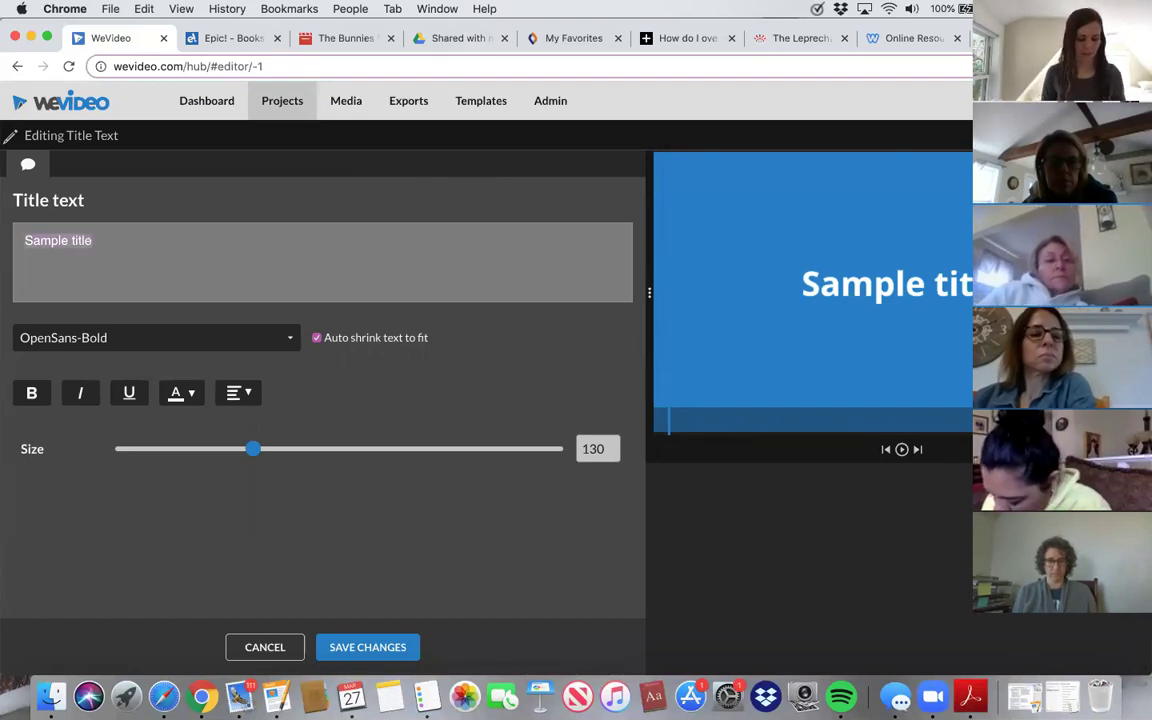
text(Frog anf)
key(BackSpace)
text(d Toad a)
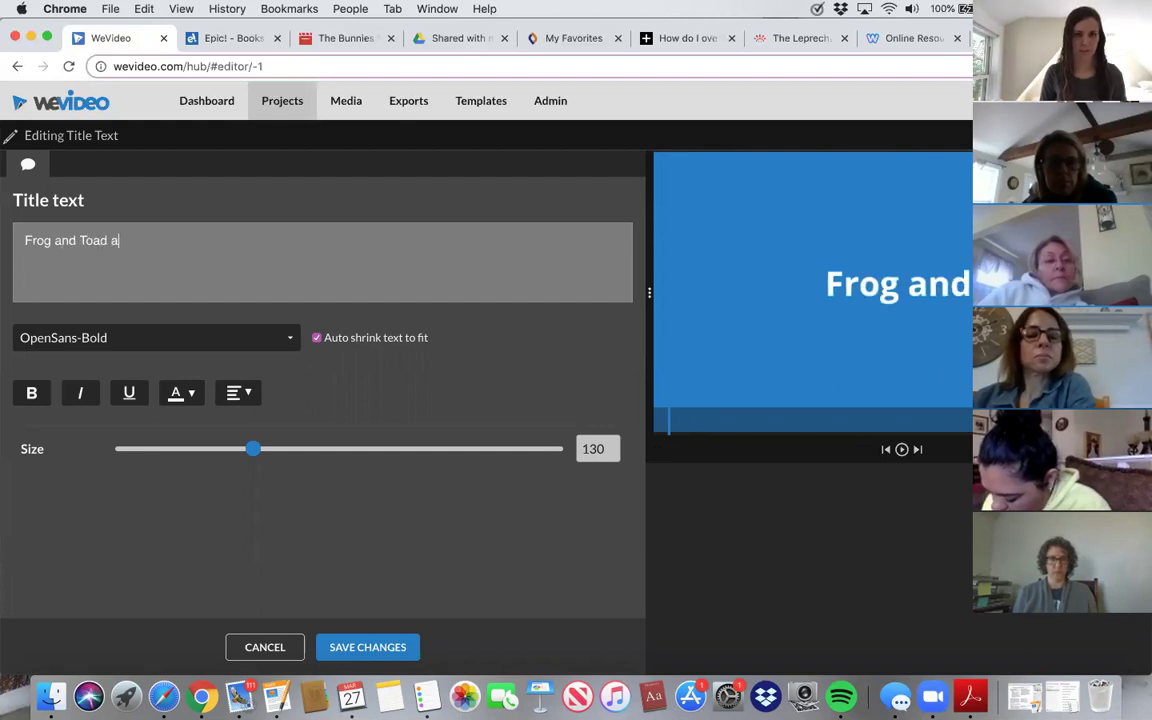
text(re)
key(BackSpace)
text(re )
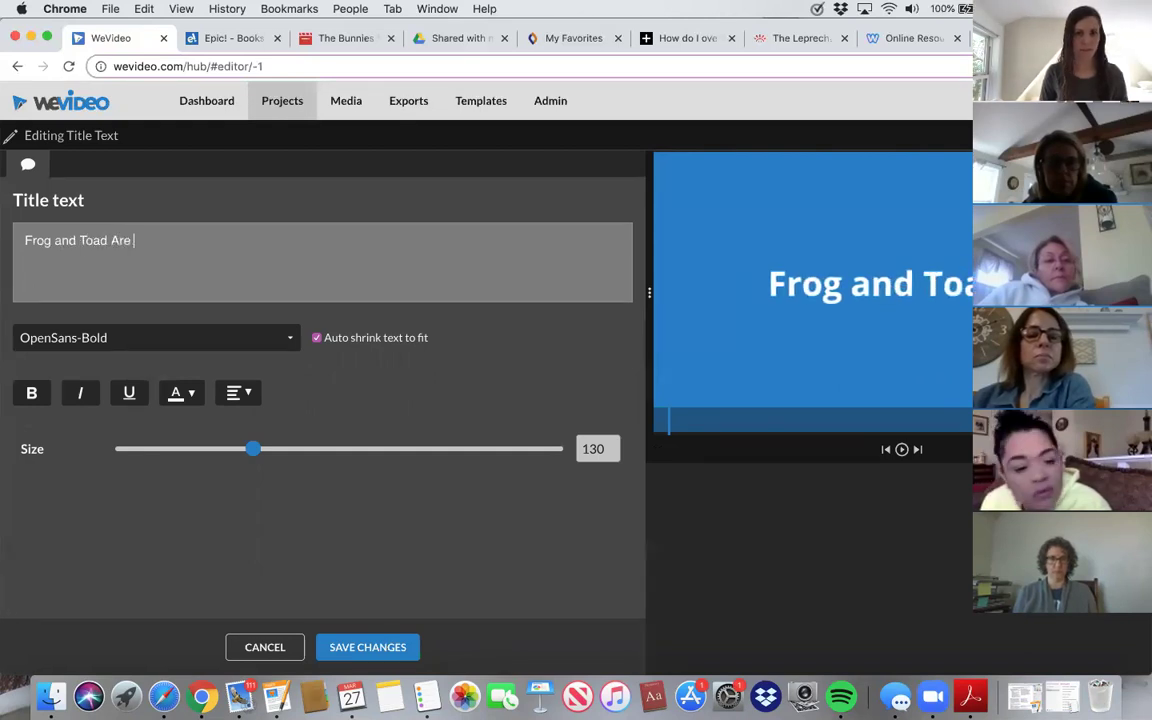
text(Friends)
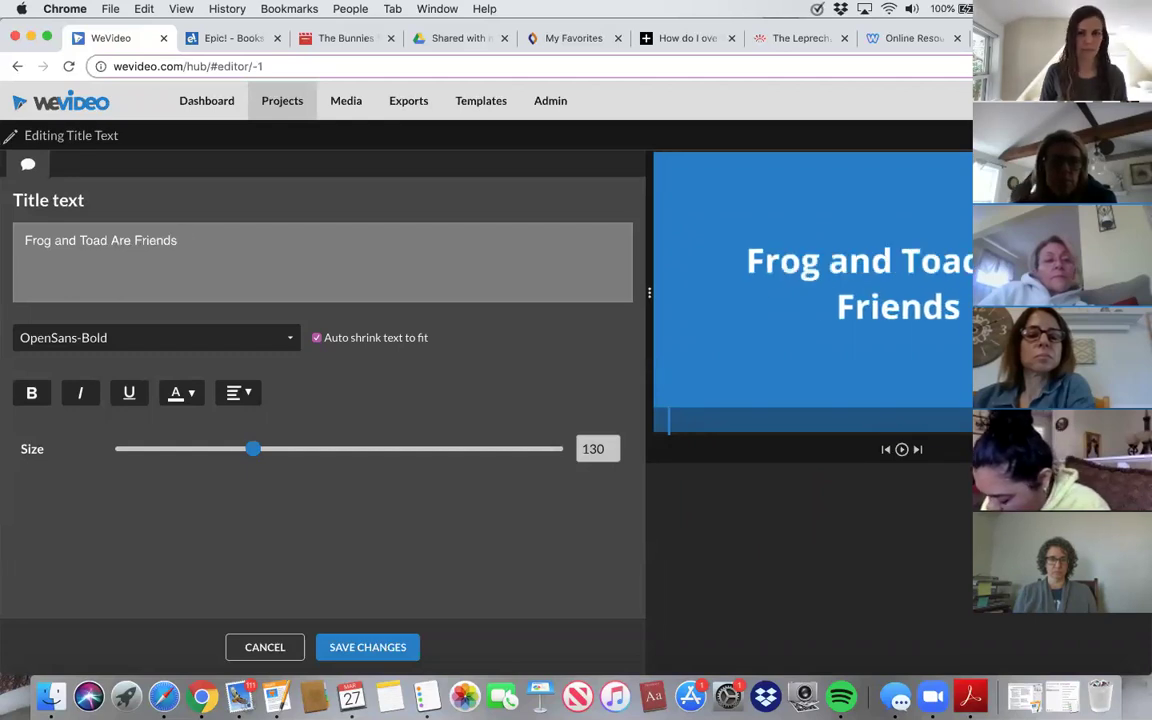
- Try adding "Read Aloud" to the end of the title text, and remove it again
text( byRead Aloud)
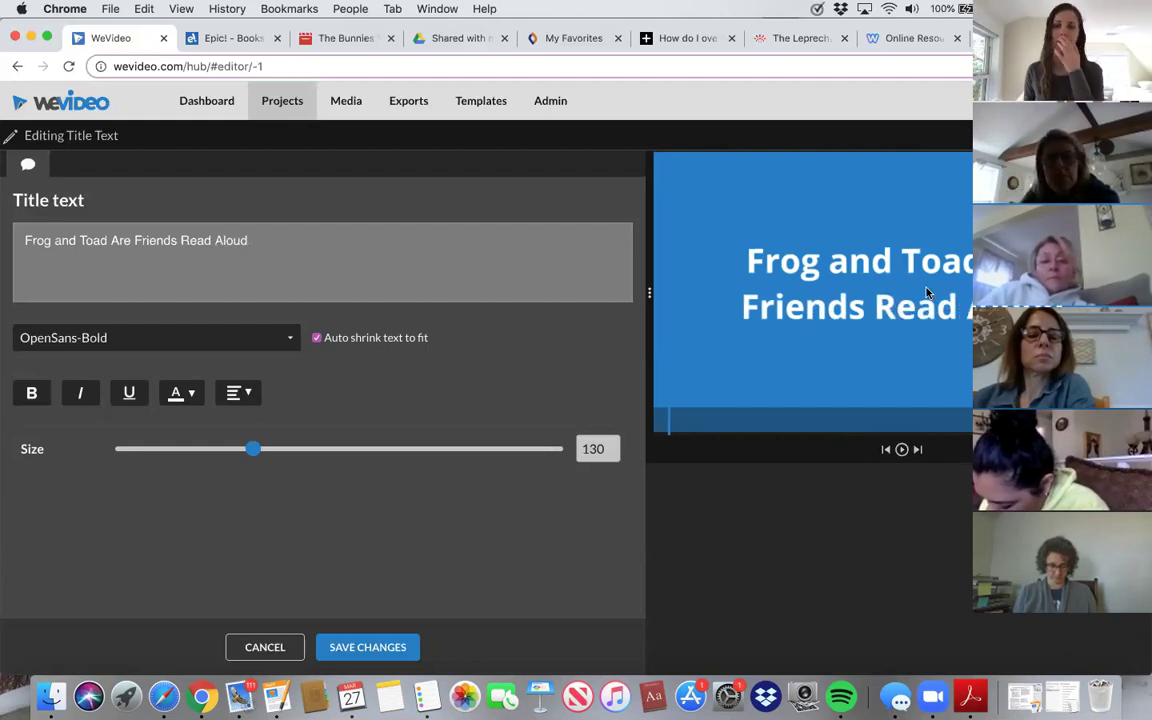
key(BackSpace)
key(BackSpace)
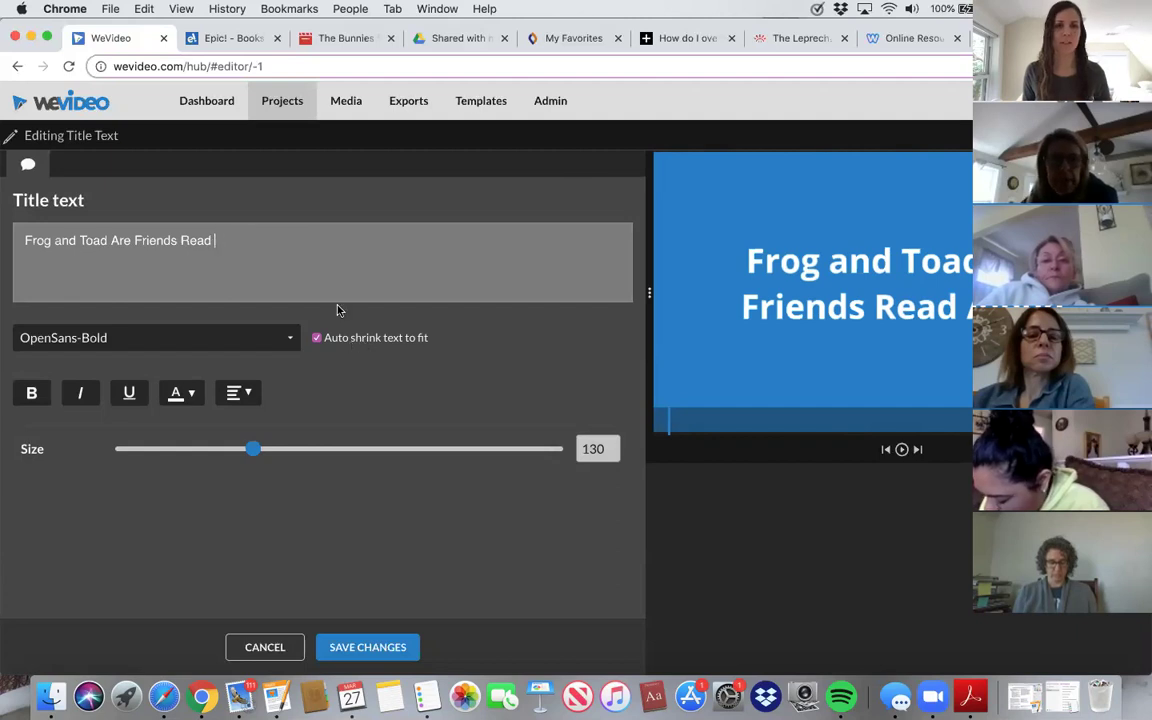
key(BackSpace)
key(BackSpace)
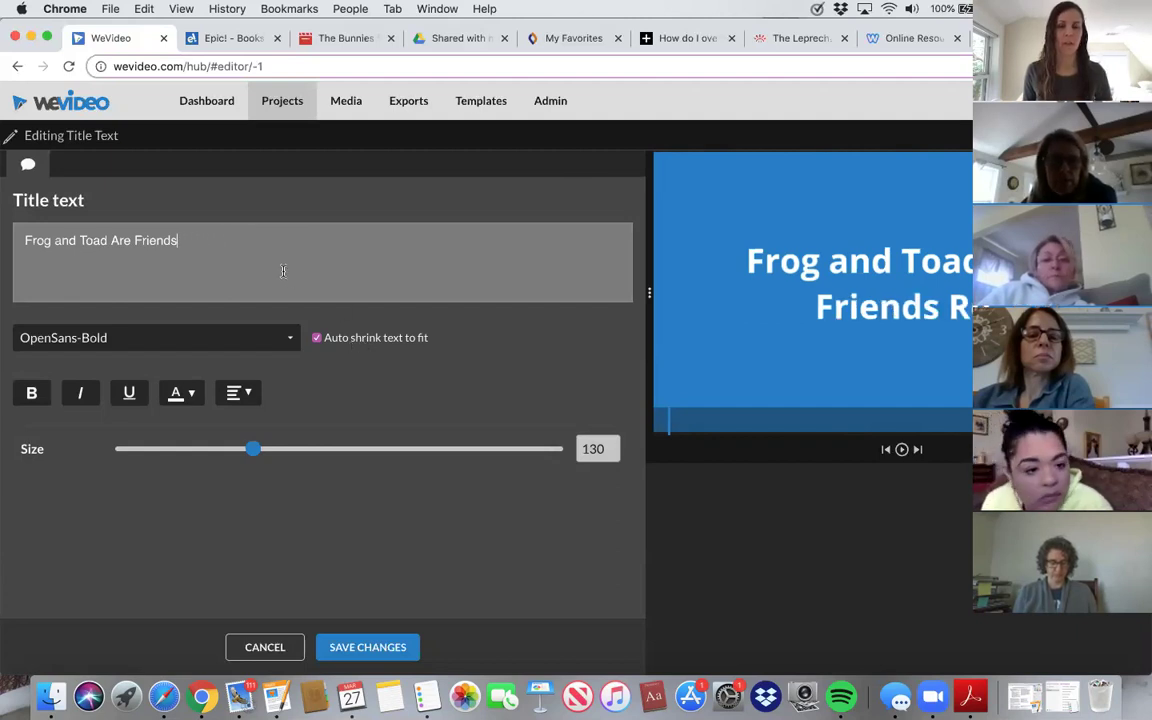
- Enlarge the title text to size 224 and check the available fonts without changing the font
drag(258, 451, 368, 450)
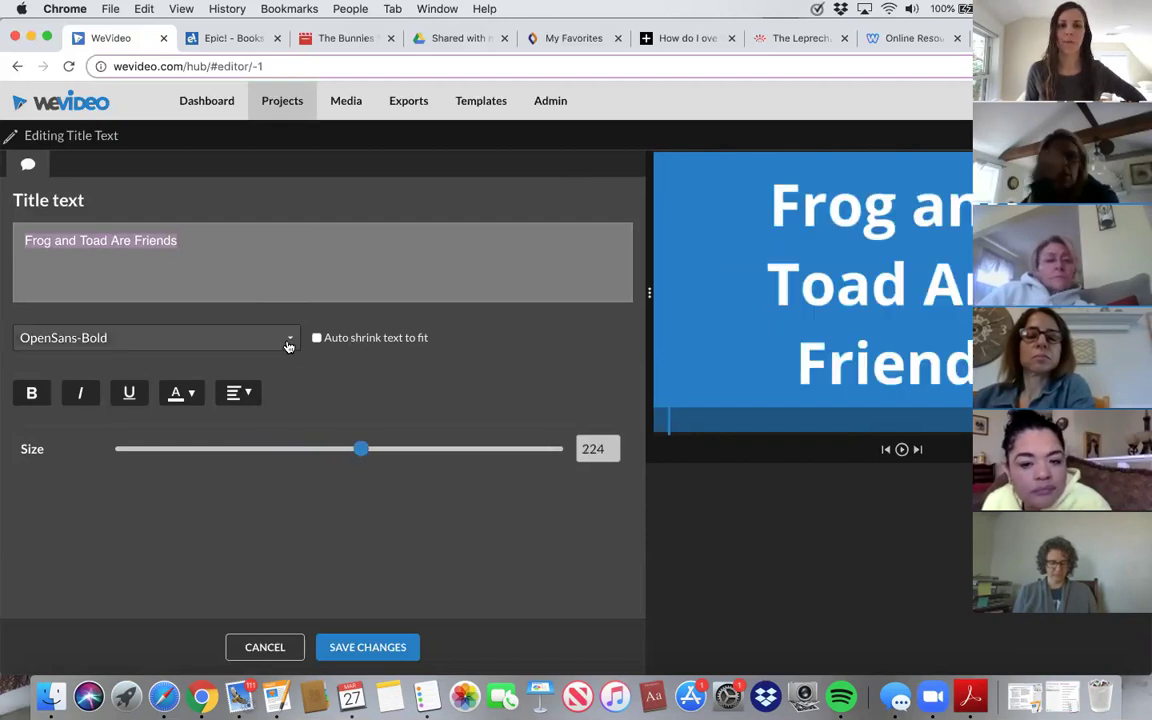
click(288, 338)
key(Escape)
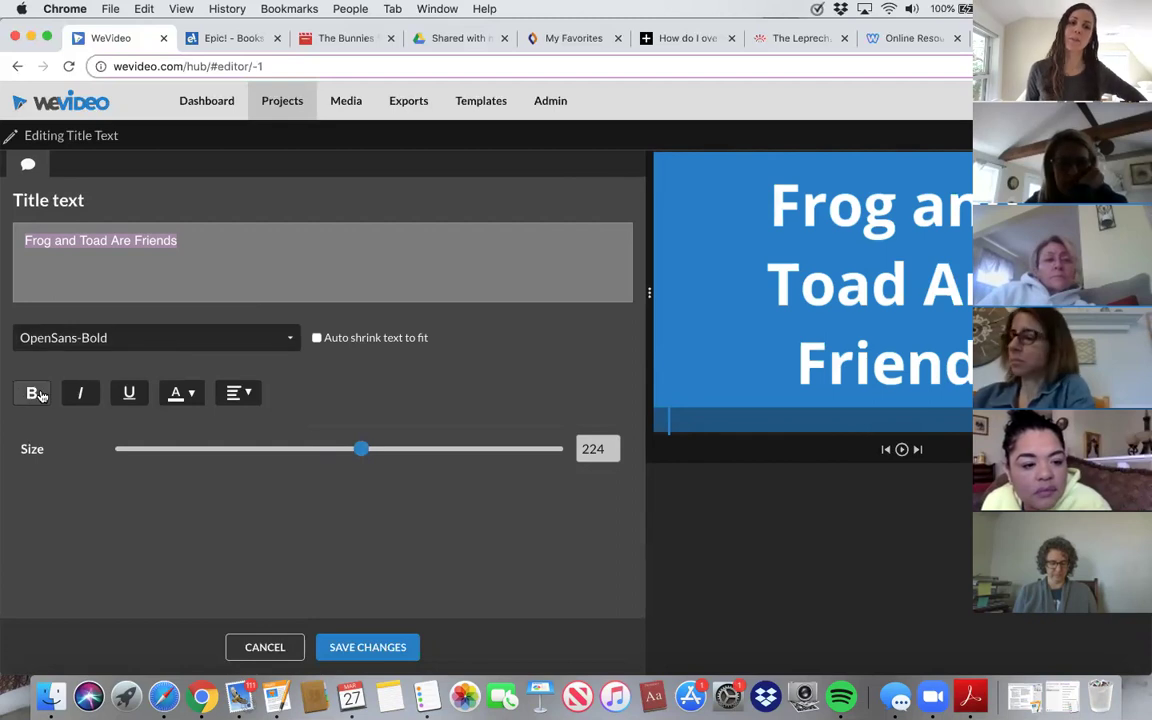
- Try red (#ff0000) as the title's text colour, set it back to white, and save the title changes
click(192, 396)
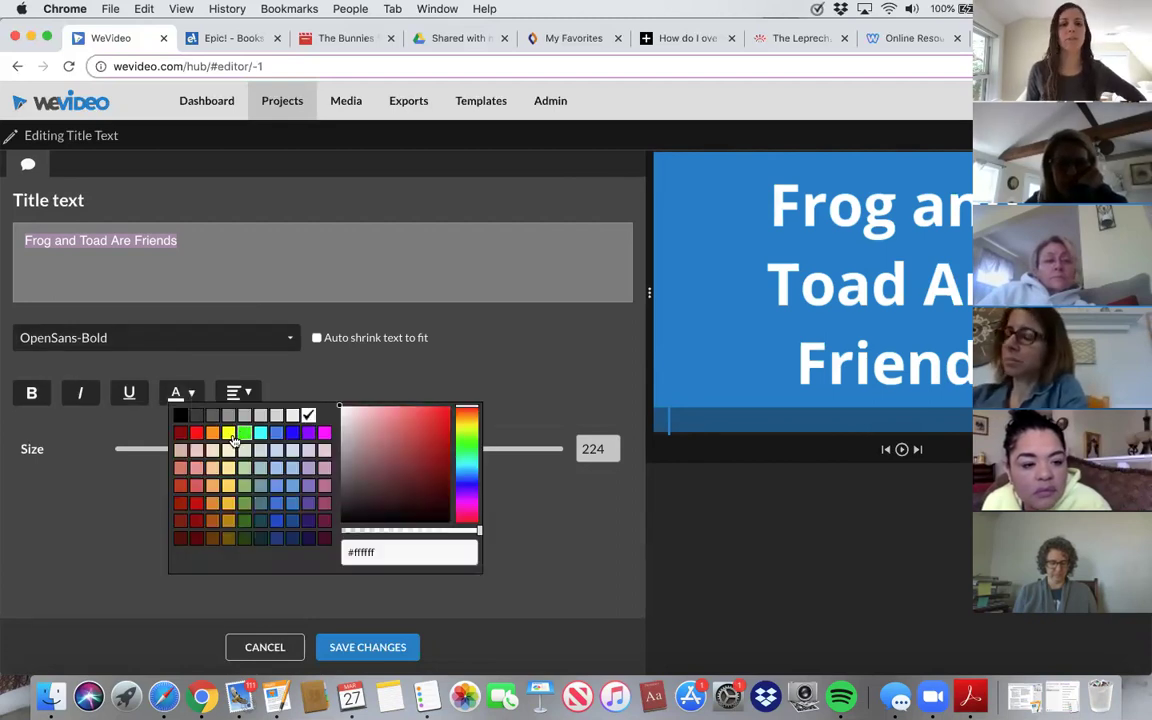
click(196, 433)
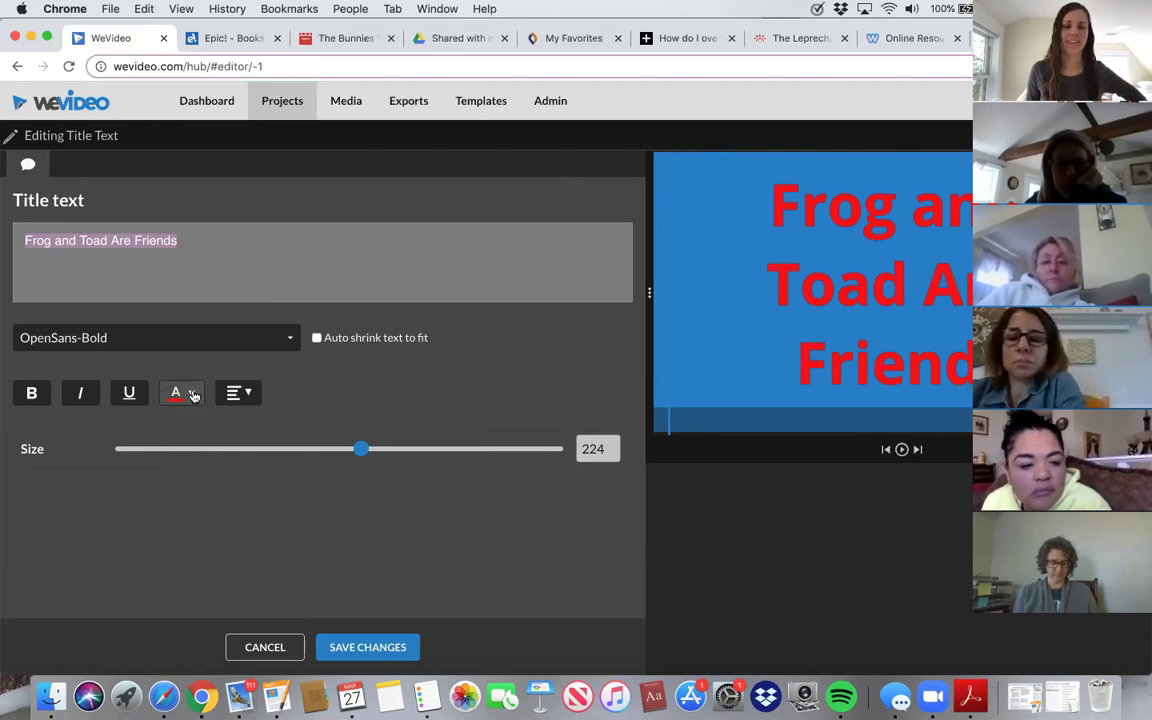
click(183, 393)
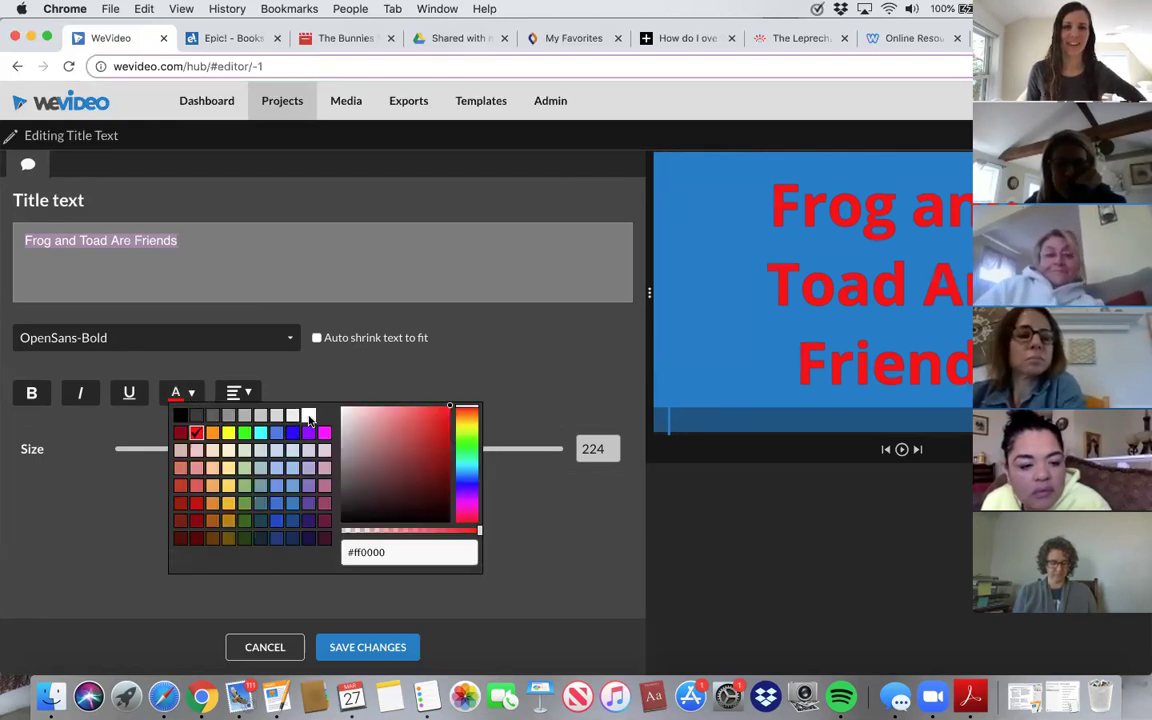
click(306, 416)
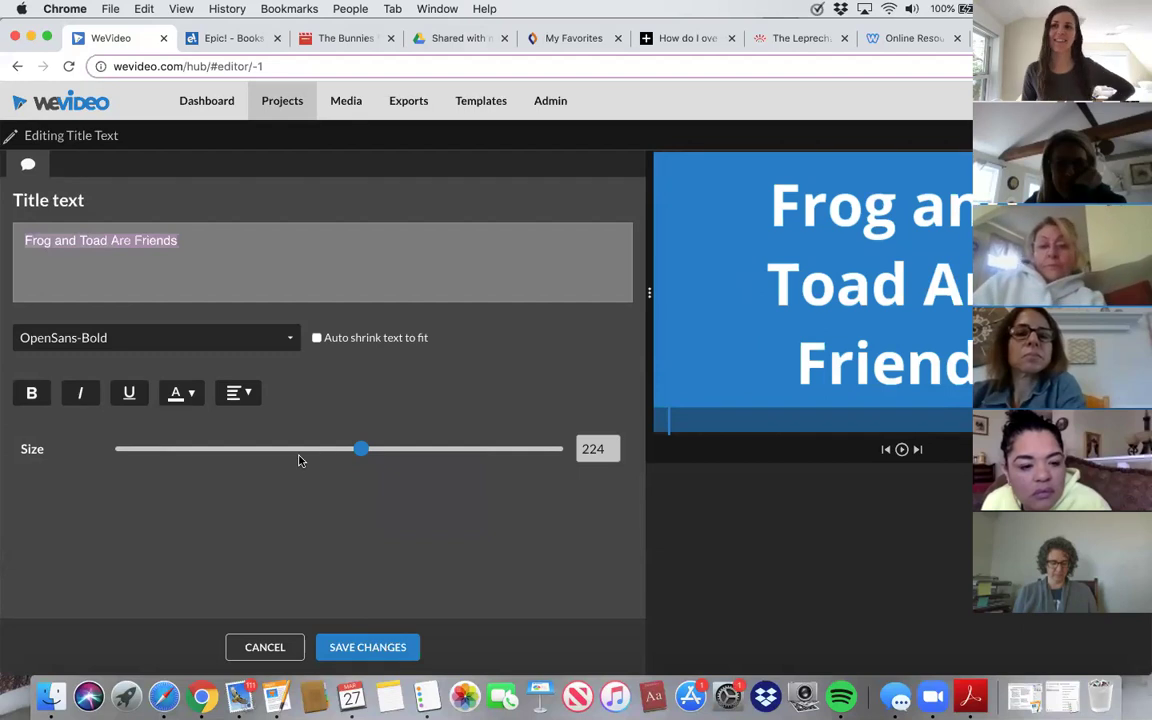
click(377, 647)
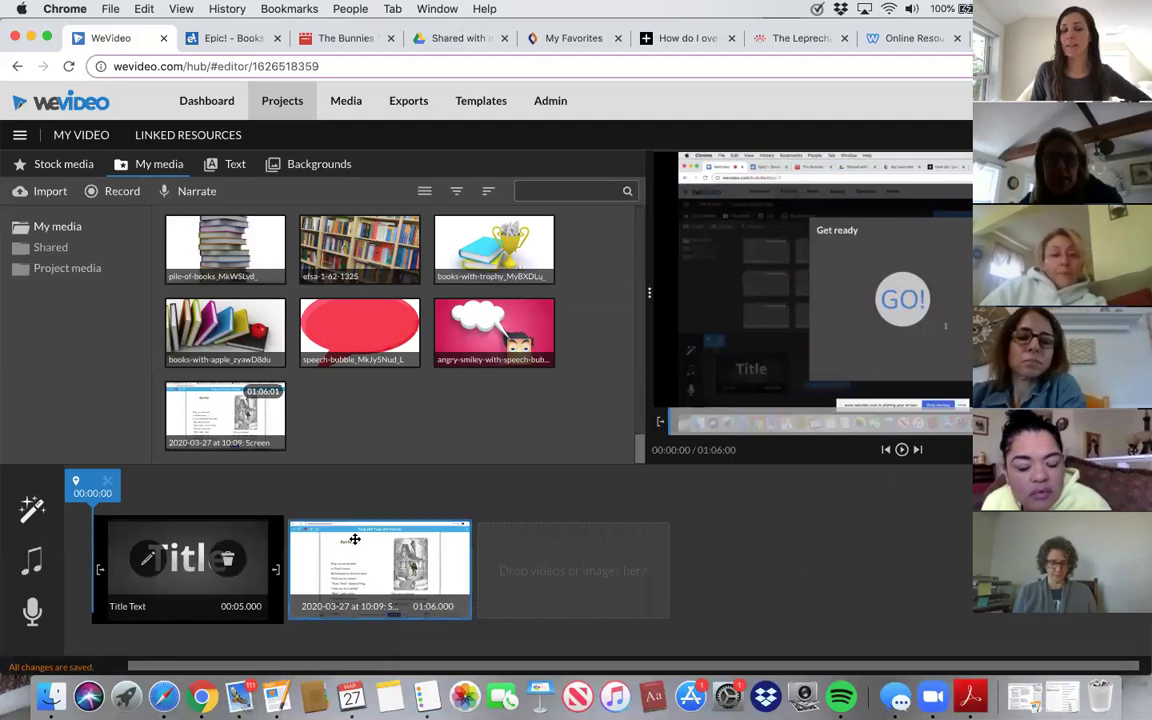
- Play the project in the preview and delete the Title Text clip from the storyboard
click(901, 451)
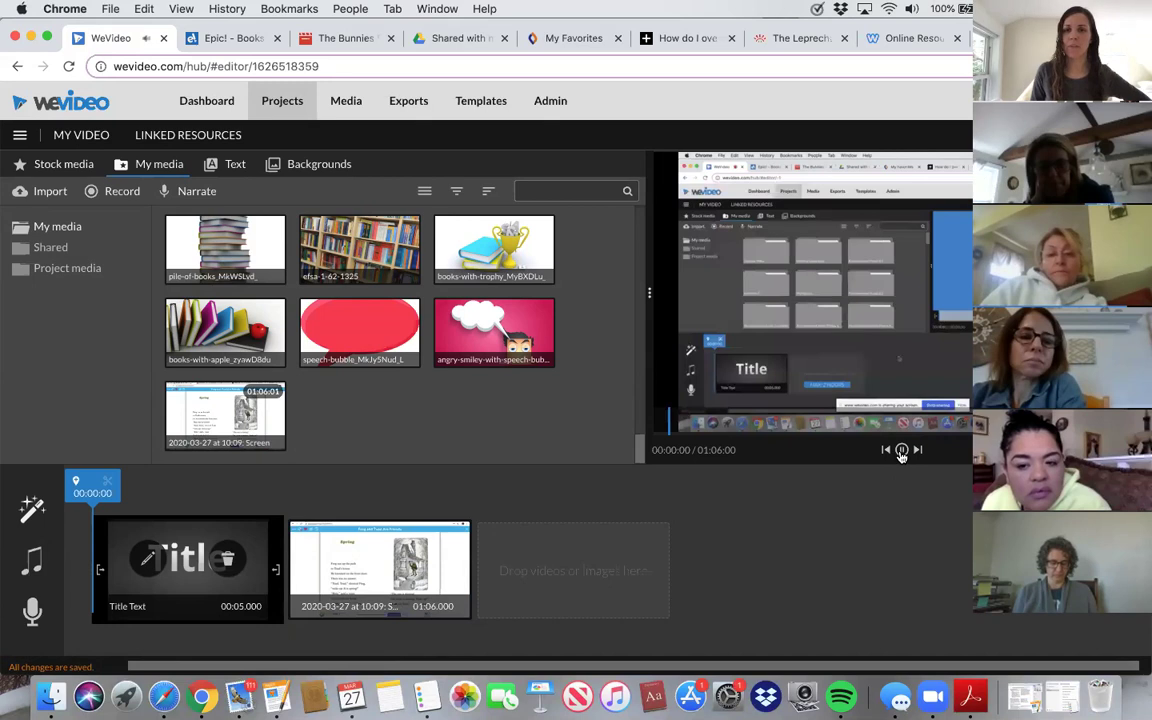
click(227, 559)
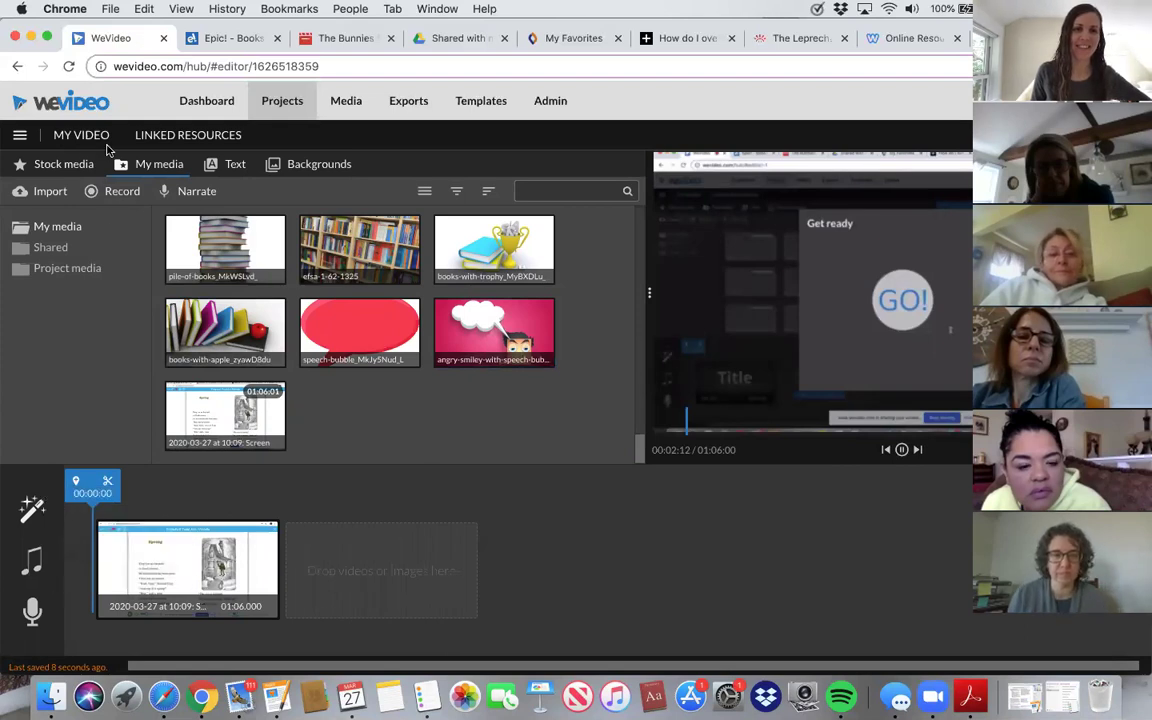
click(20, 138)
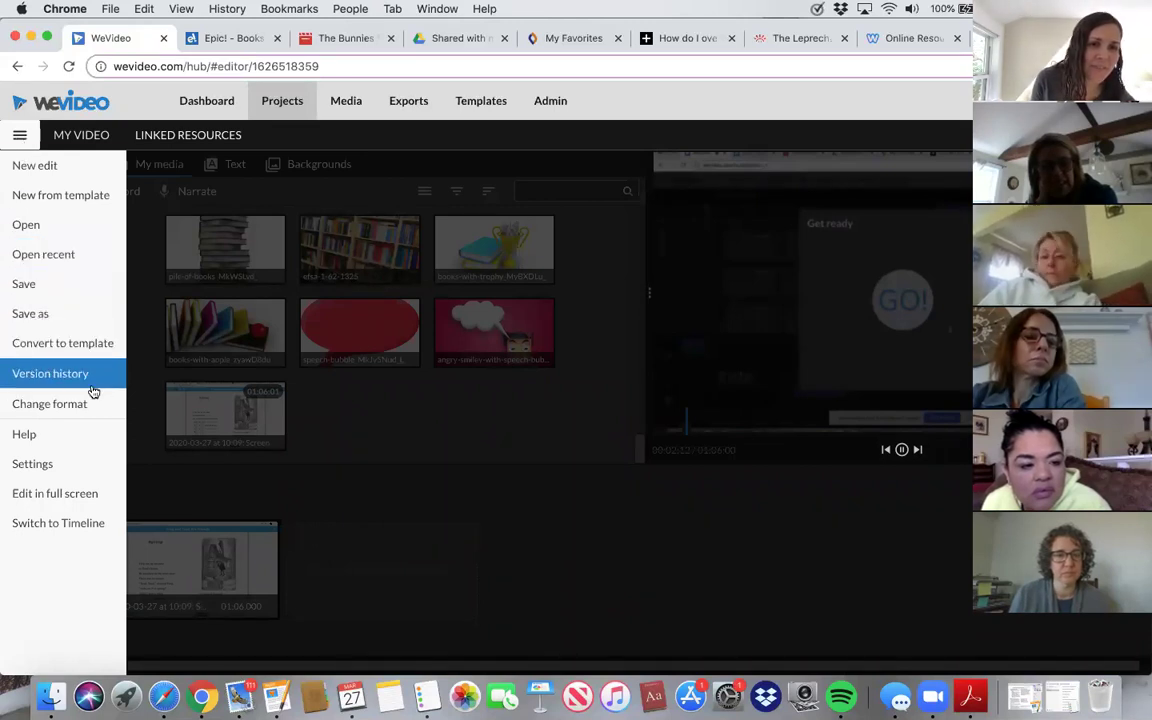
click(342, 581)
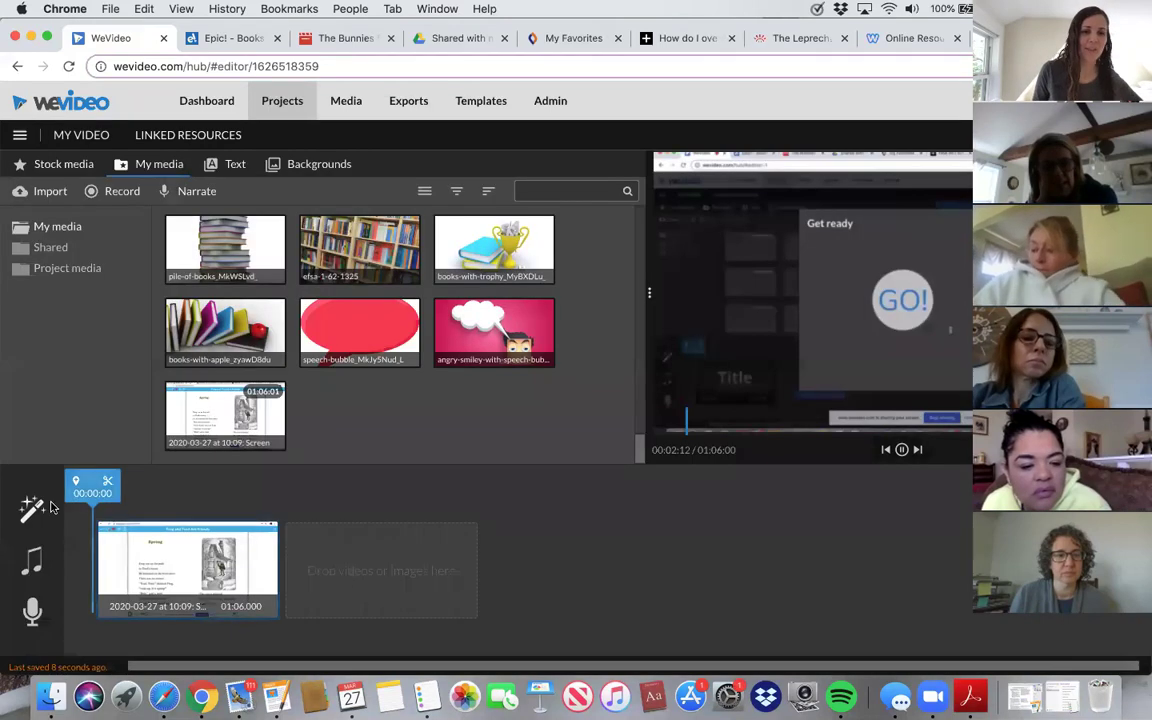
- Browse the Motion text templates and place "Shapes - Title" in the storyboard before the screen recording
click(222, 167)
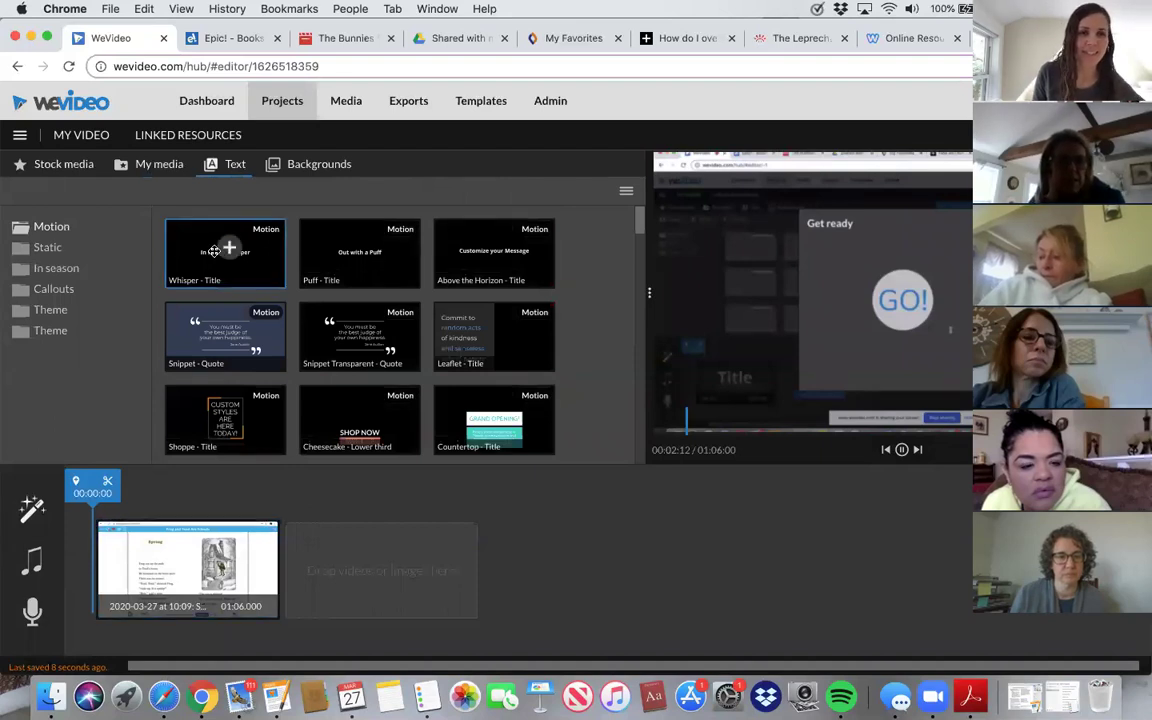
scroll(361, 350, down, 5)
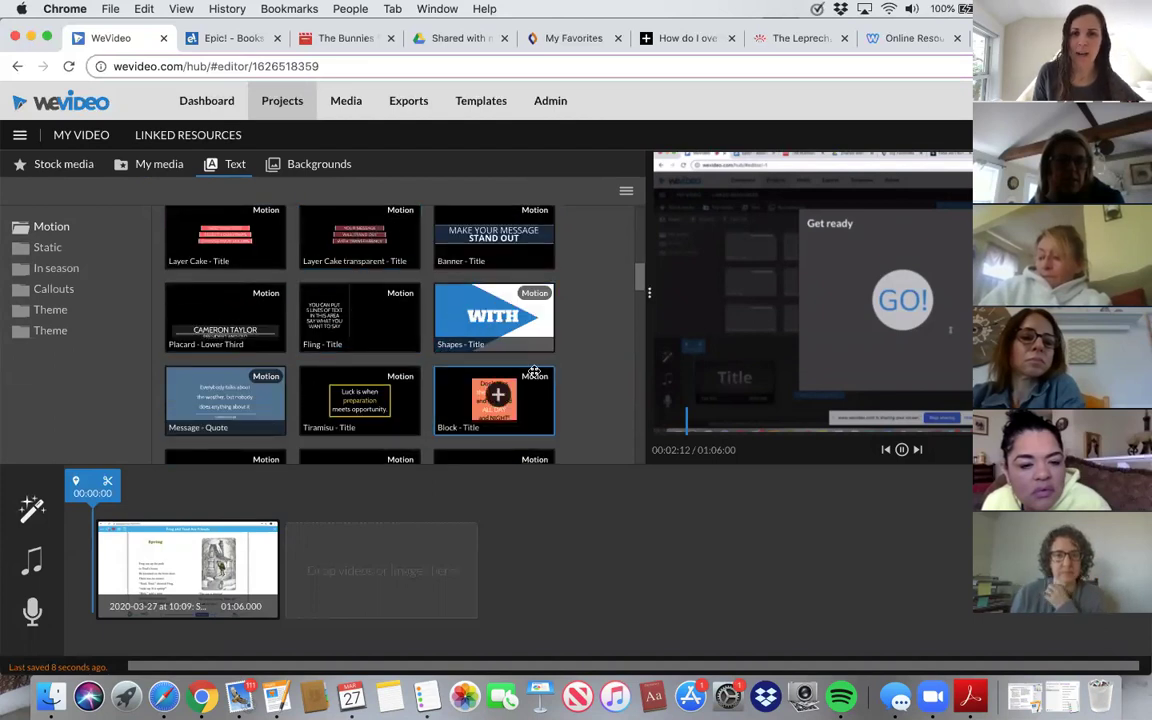
scroll(465, 330, down, 2)
scroll(471, 365, up, 4)
scroll(471, 365, down, 2)
drag(471, 365, 100, 565)
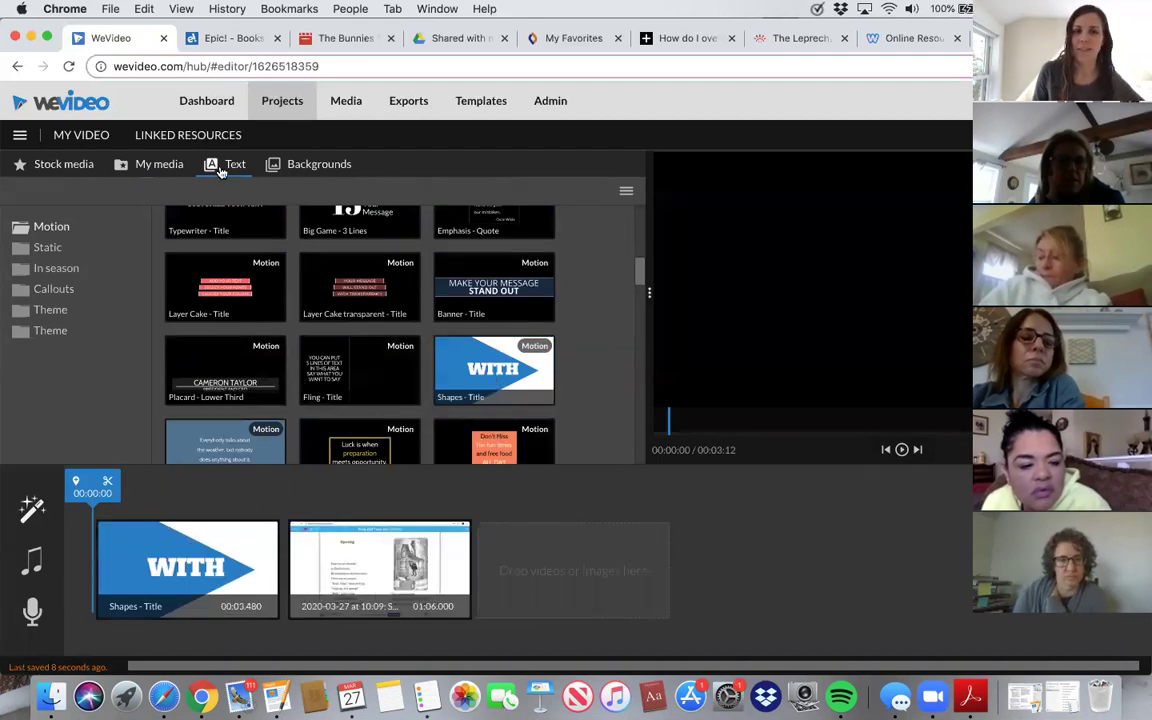
- Show the contents of the My media library and the Backgrounds collection
click(147, 166)
click(155, 166)
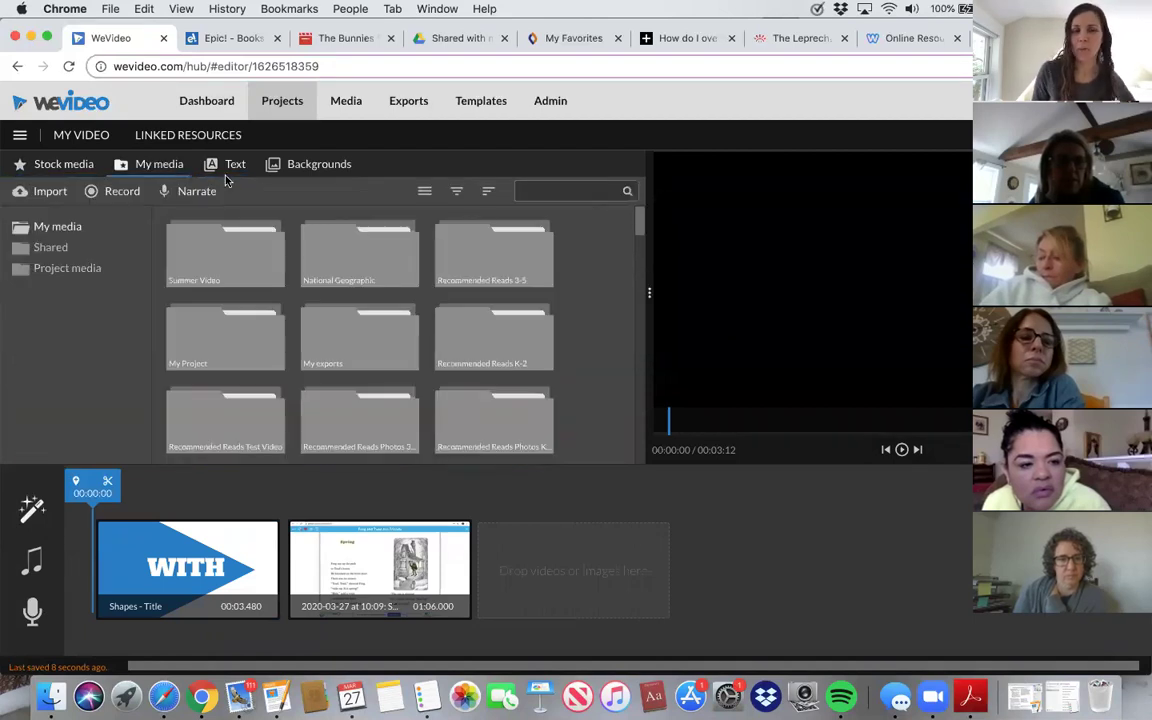
click(310, 165)
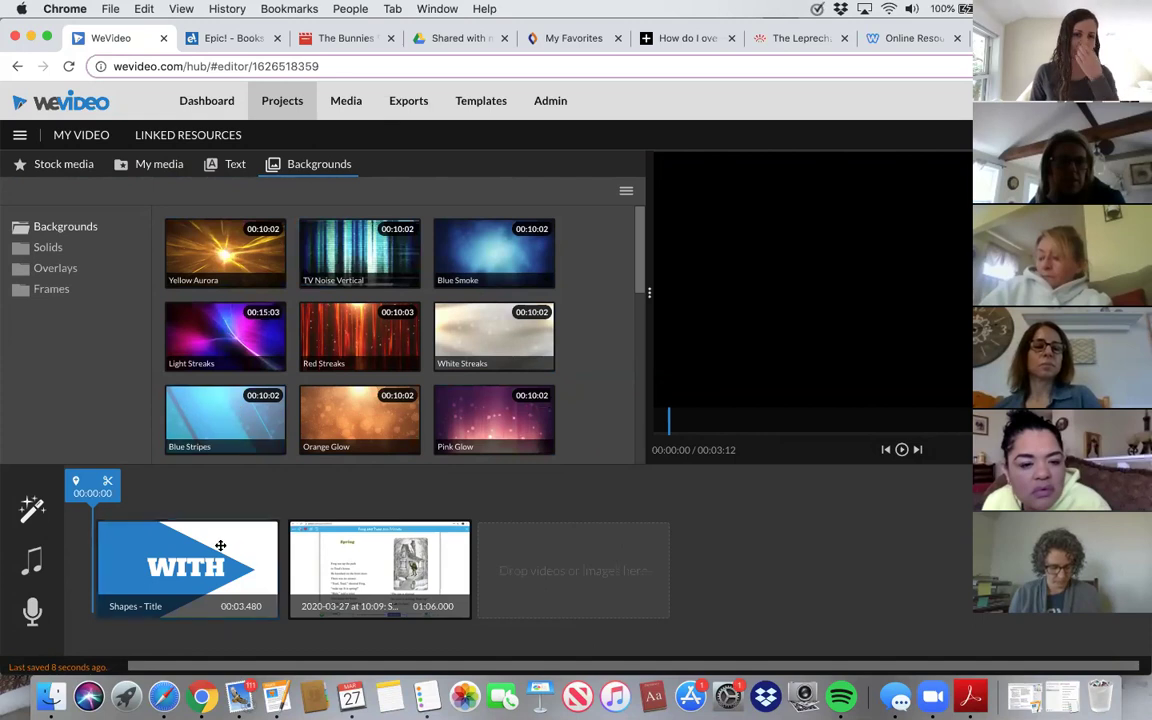
- Edit the "Shapes - Title" clip's three text lines to "Frog and", "Toad" and "Are Friends", and save the changes
click(187, 565)
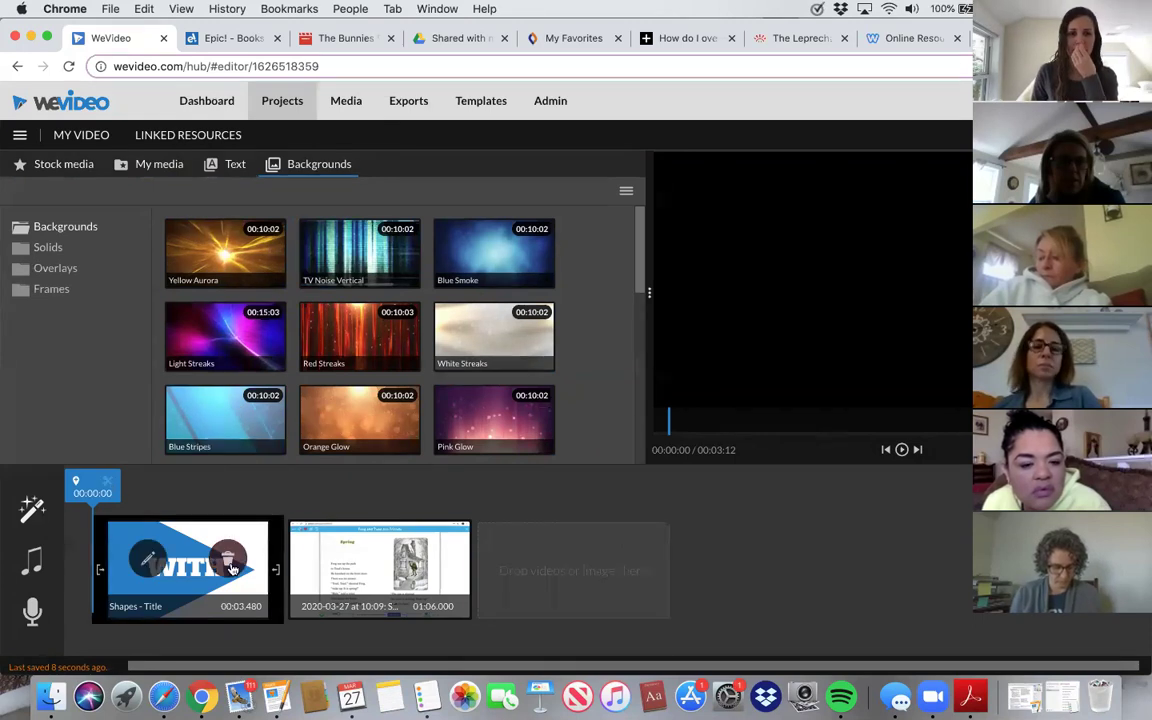
click(148, 560)
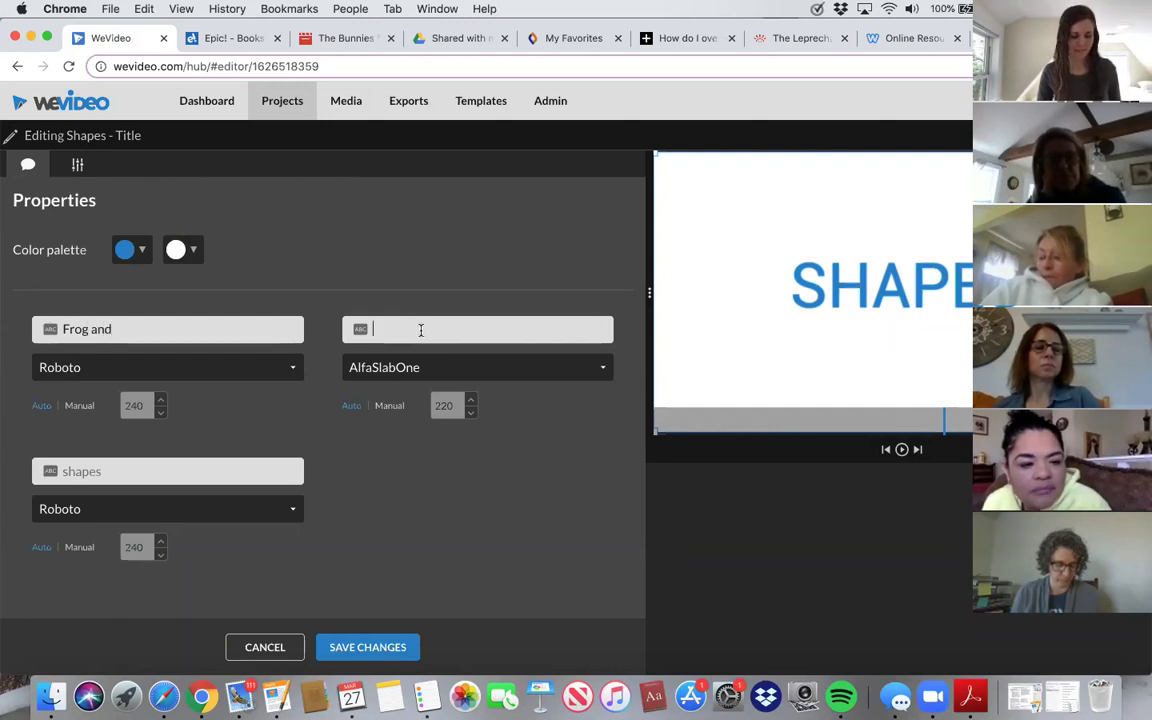
click(197, 469)
text(A)
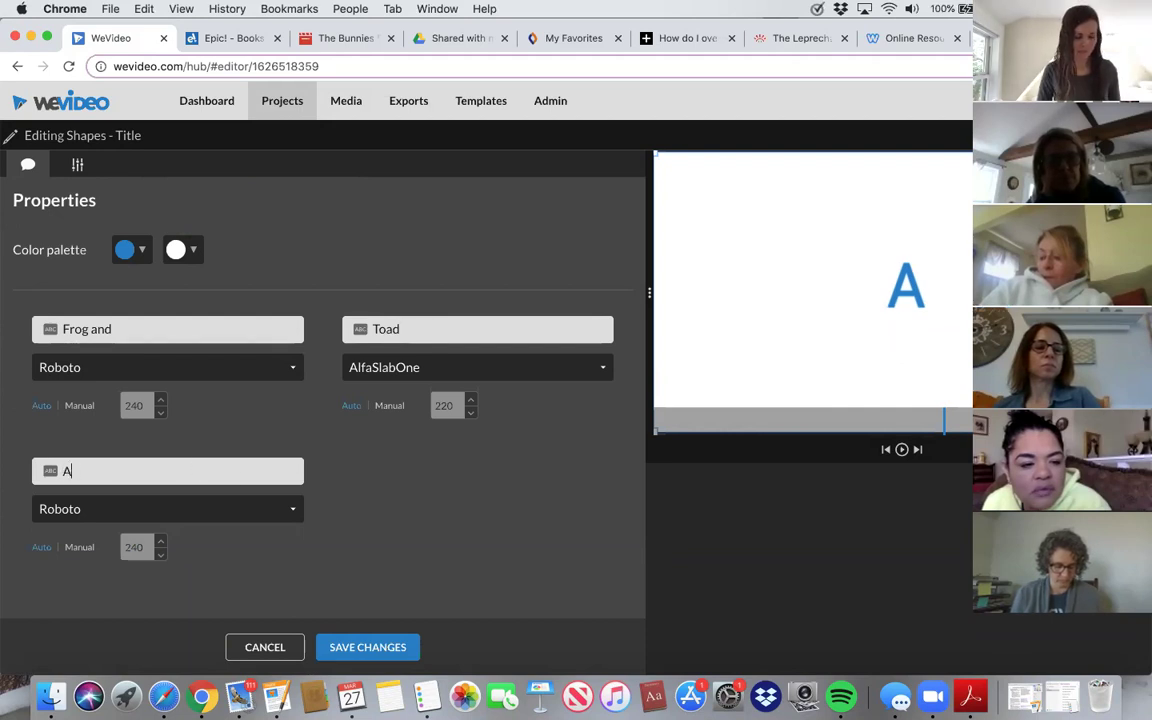
text(re Friends)
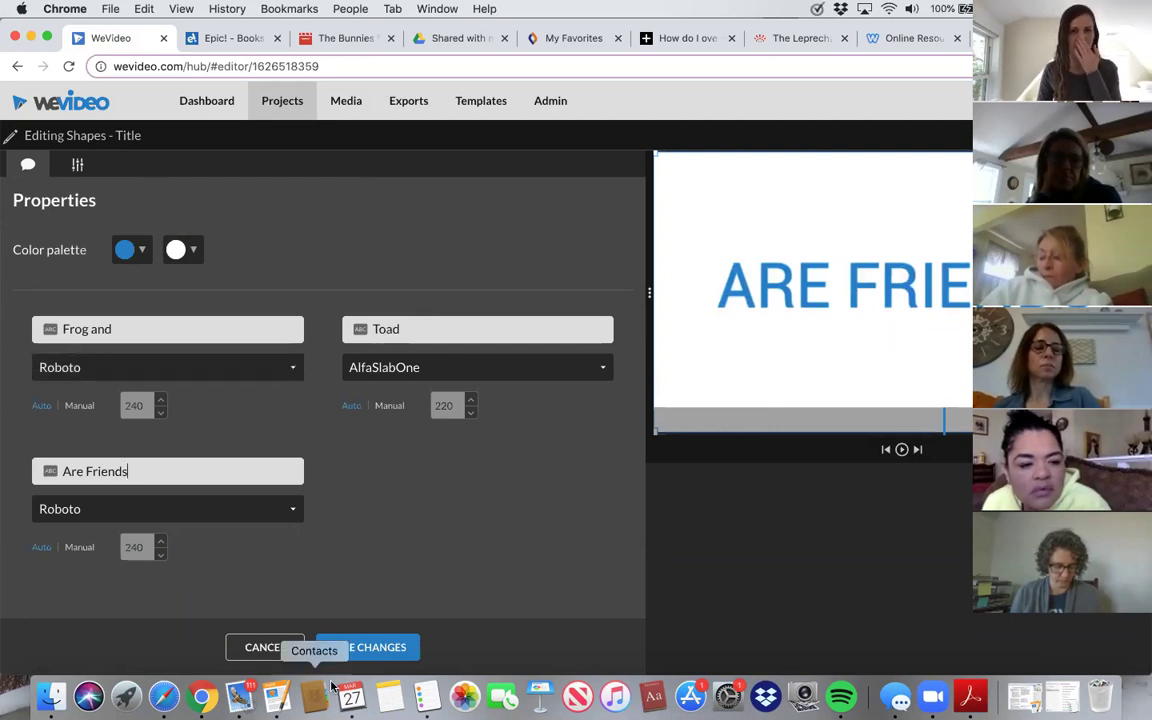
click(396, 656)
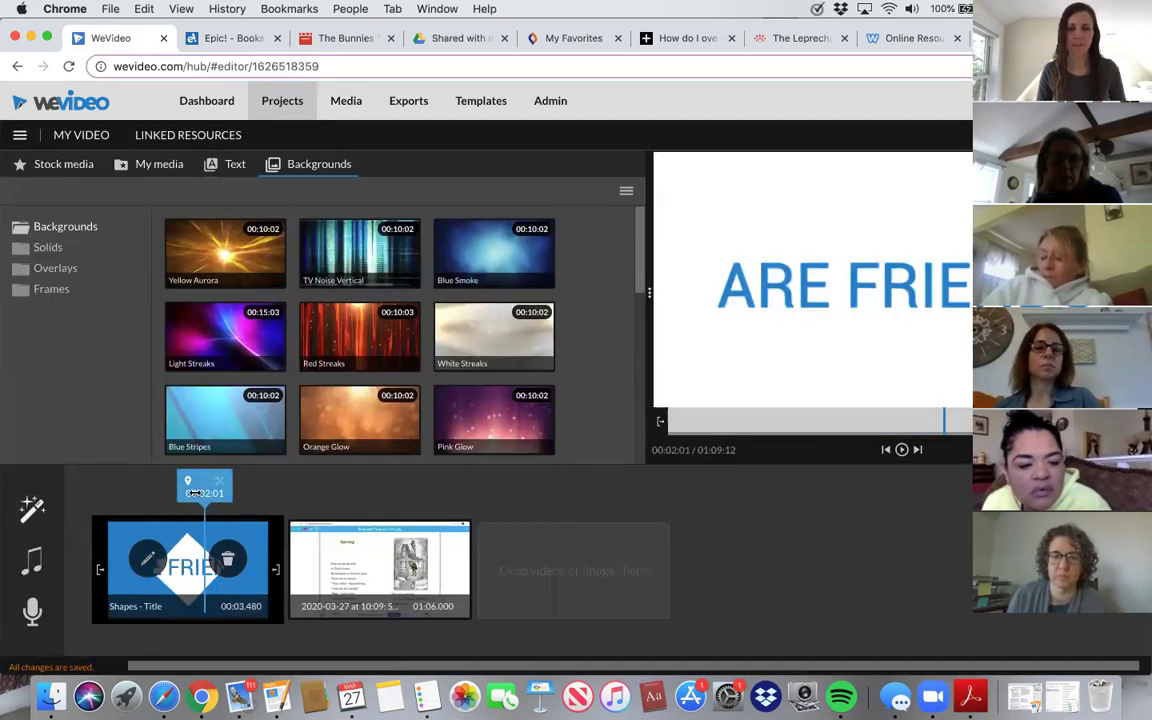
- Play the edited title clip from the start of the project and pause the preview at its end
mouse_move(204, 489)
mouse_down()
mouse_move(97, 487)
mouse_move(342, 489)
mouse_move(85, 493)
mouse_move(322, 489)
mouse_move(116, 483)
mouse_move(268, 487)
mouse_move(79, 470)
mouse_up()
click(175, 540)
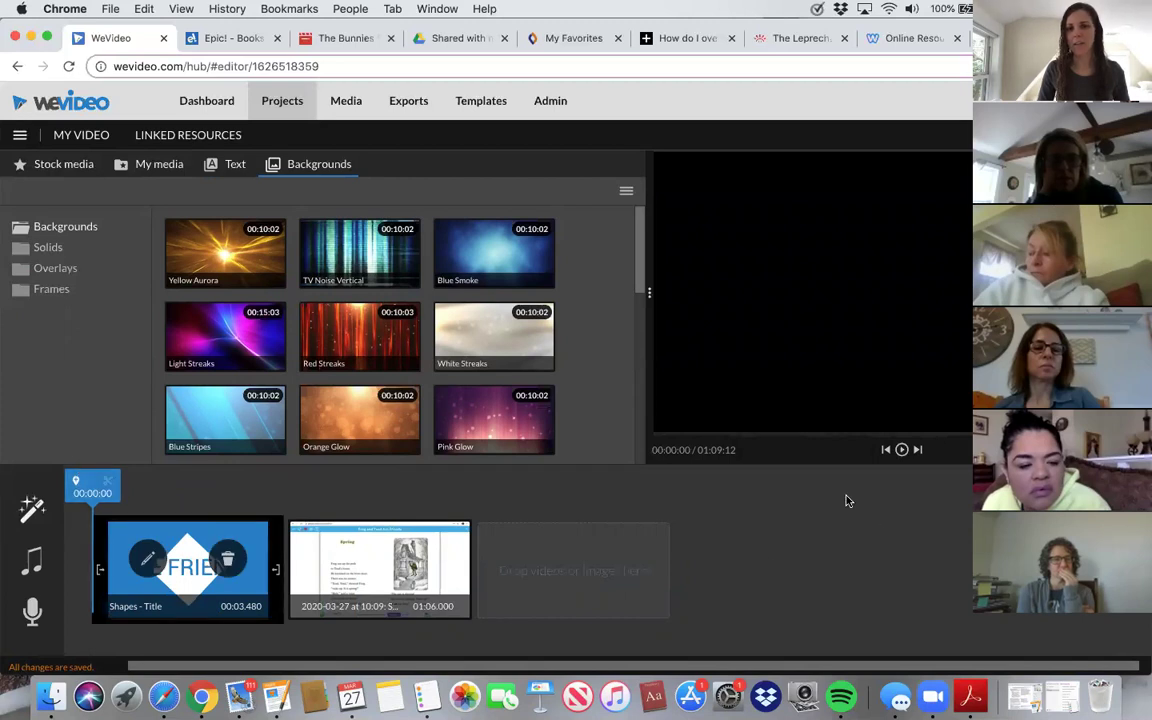
click(901, 450)
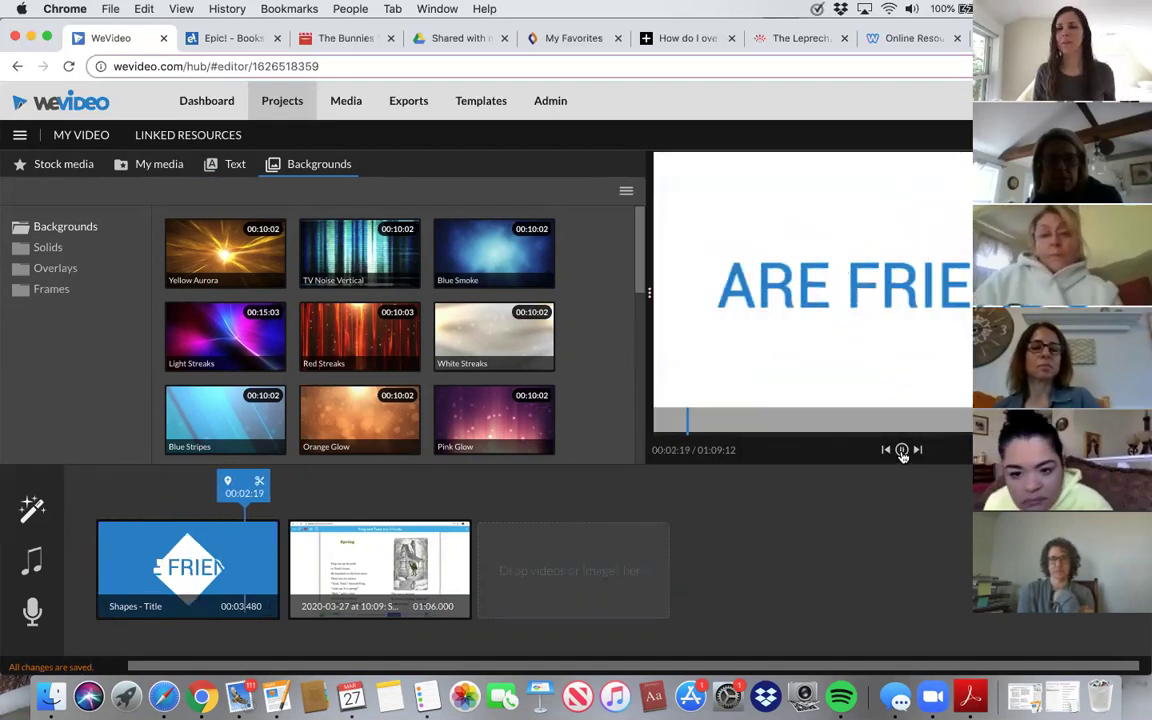
click(901, 450)
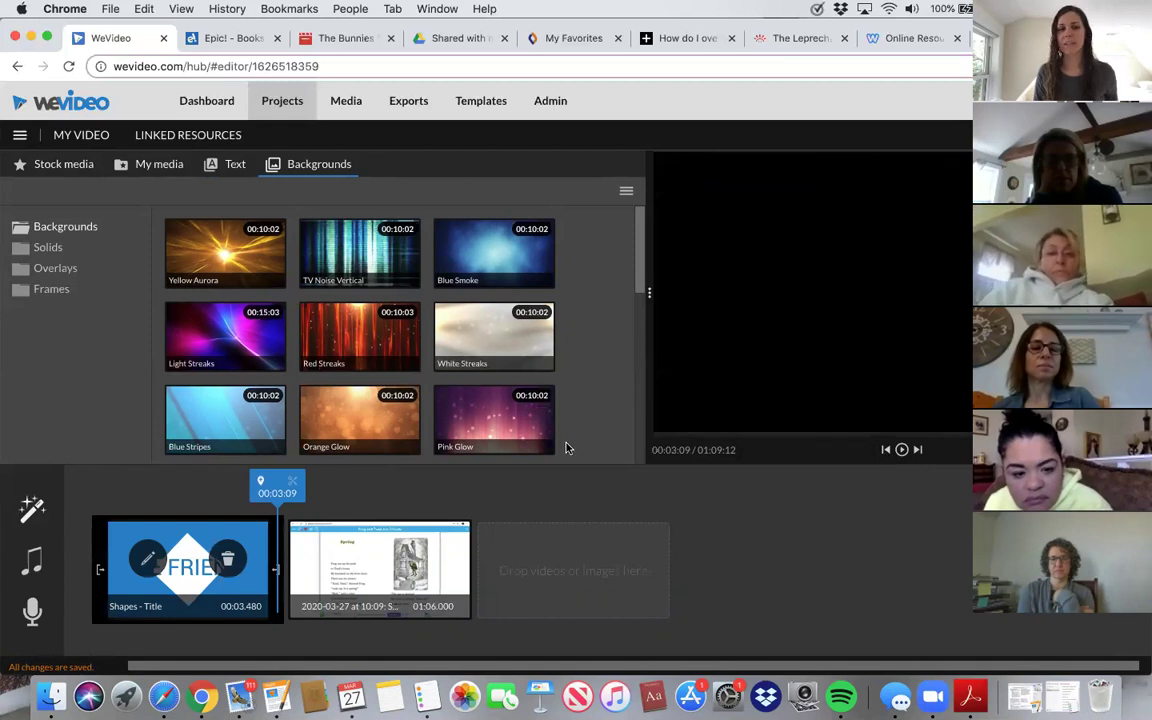
- Extend the "Shapes - Title" clip to 4.720 seconds and preview the project from near its start, including in full screen
drag(278, 569, 312, 561)
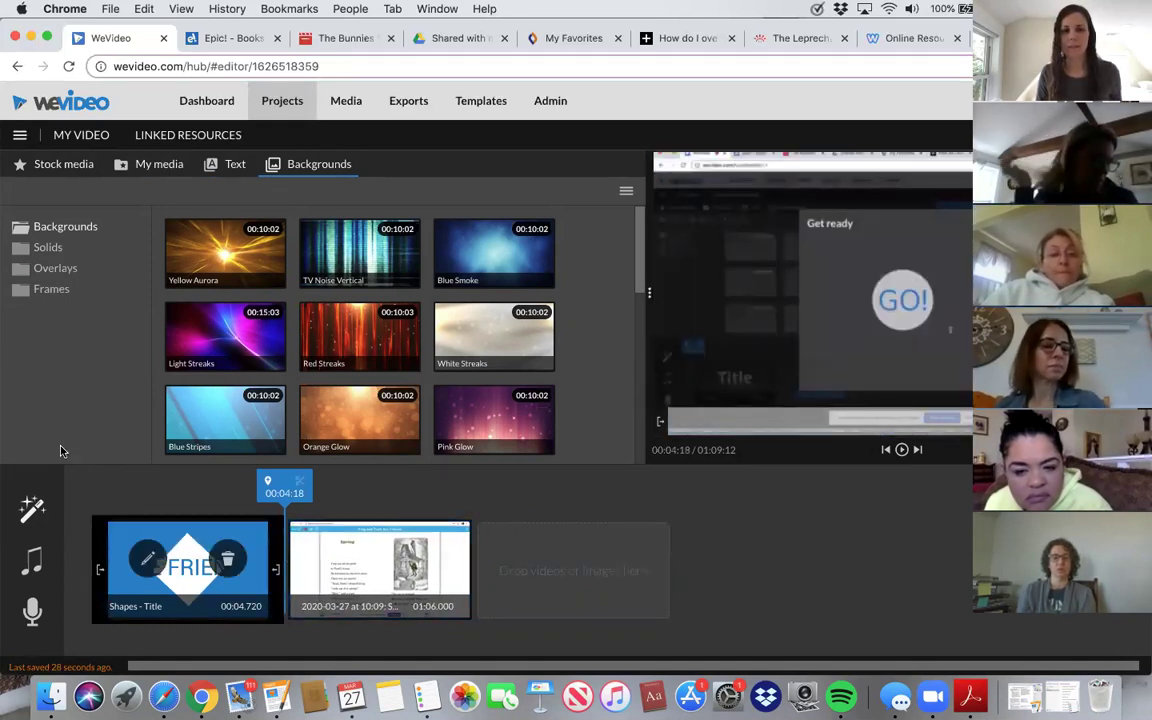
drag(284, 487, 92, 490)
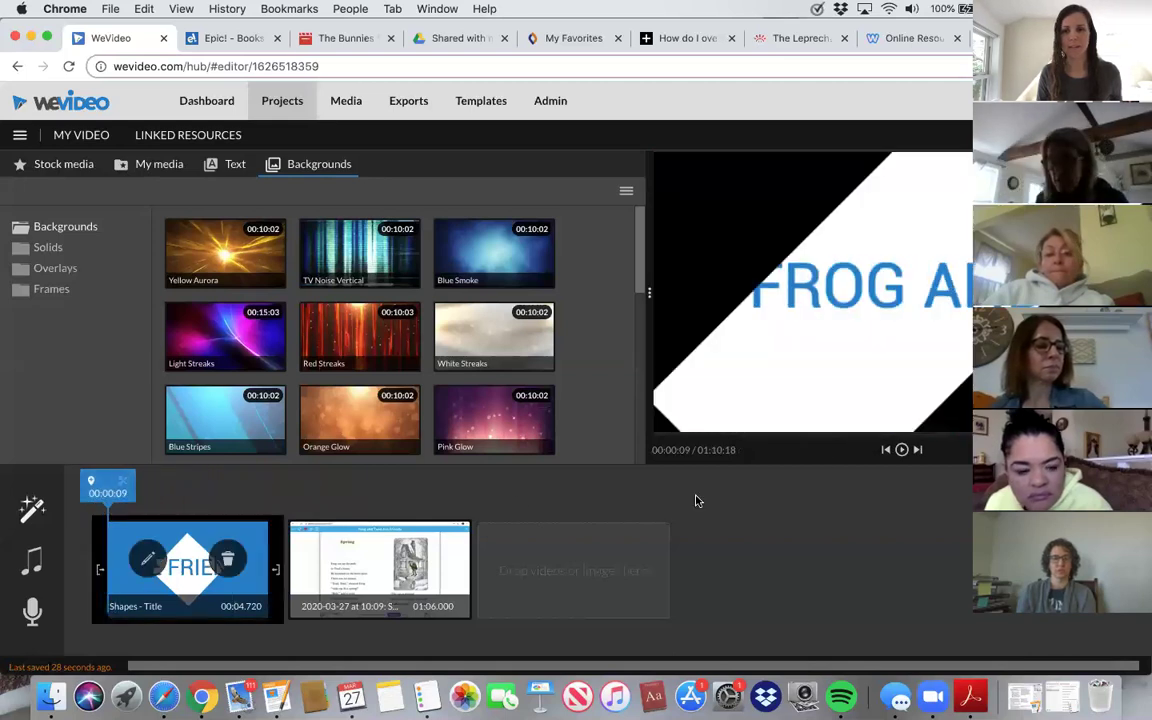
click(902, 451)
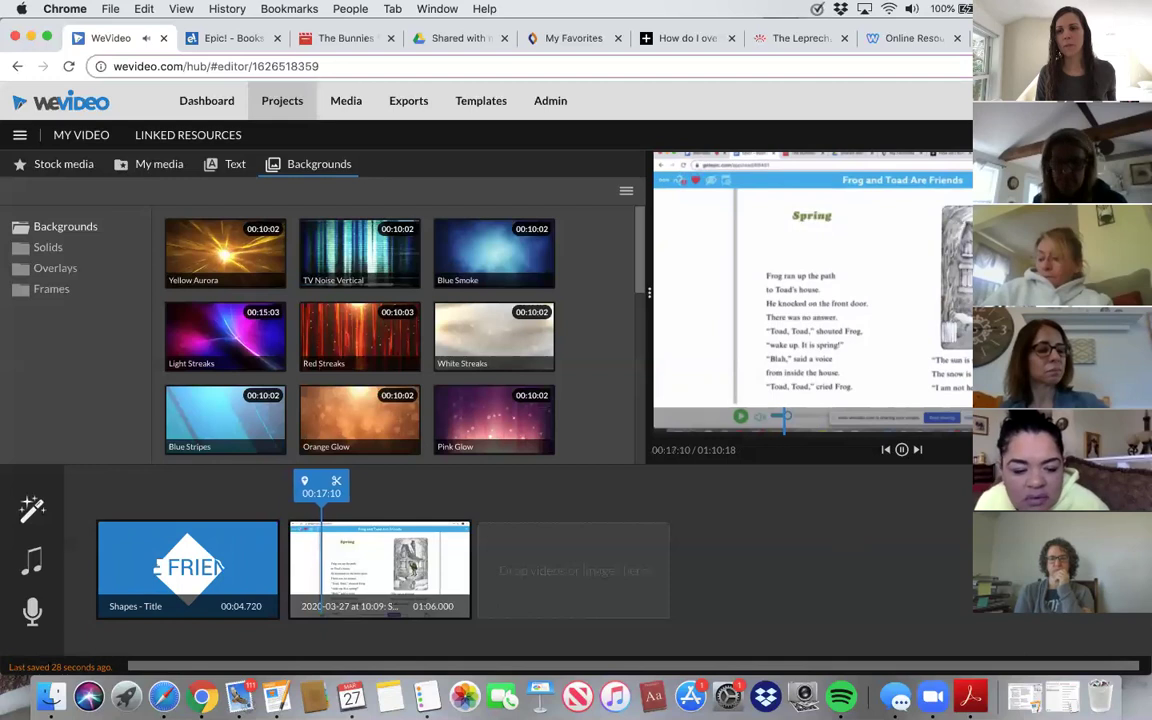
click(1134, 450)
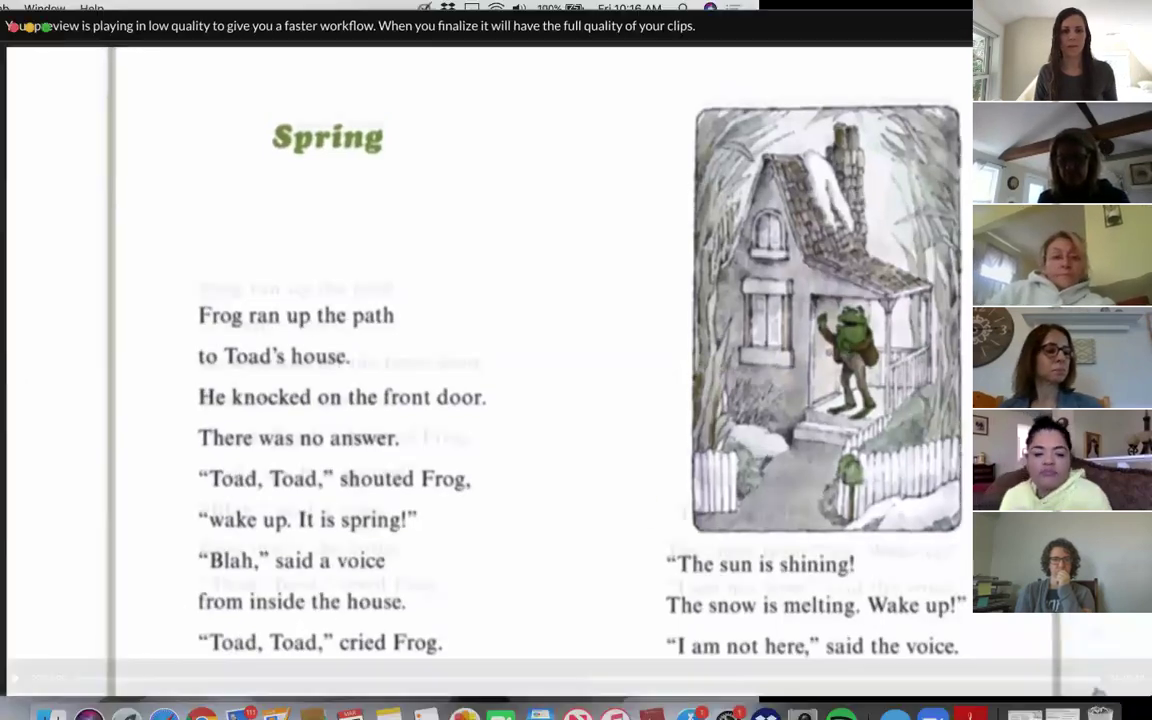
click(904, 453)
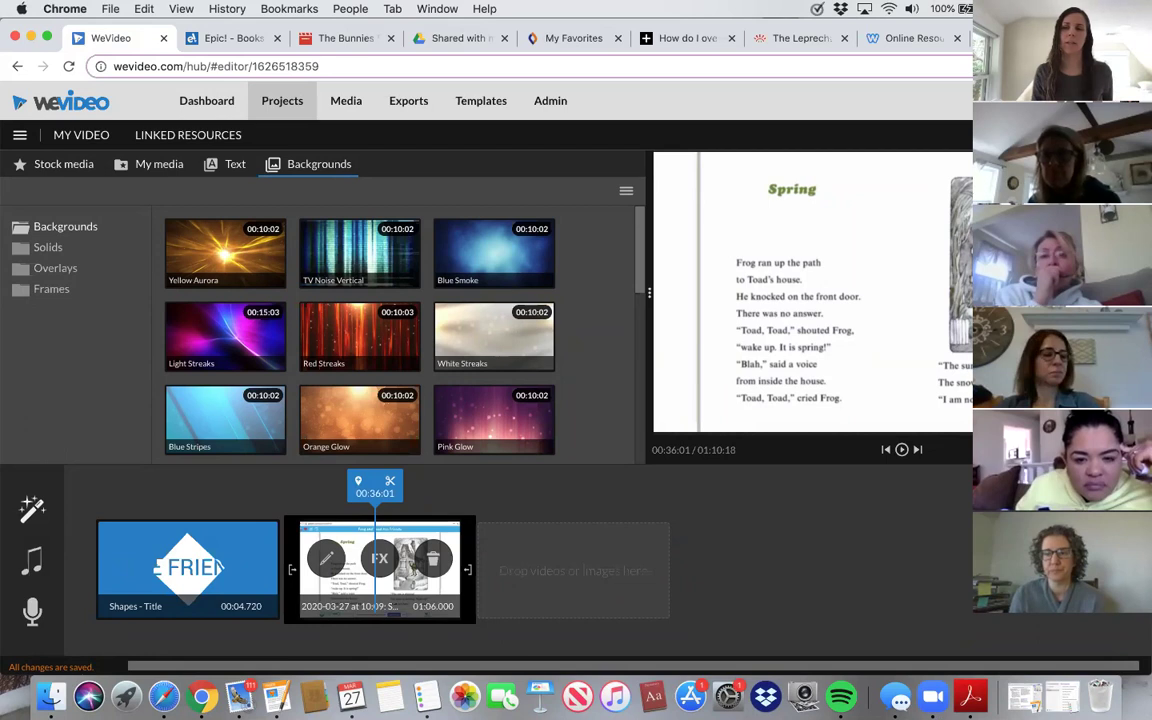
- Open the WeVideo help and look through its tutorial, help videos and Support & FAQ topics
click(1050, 101)
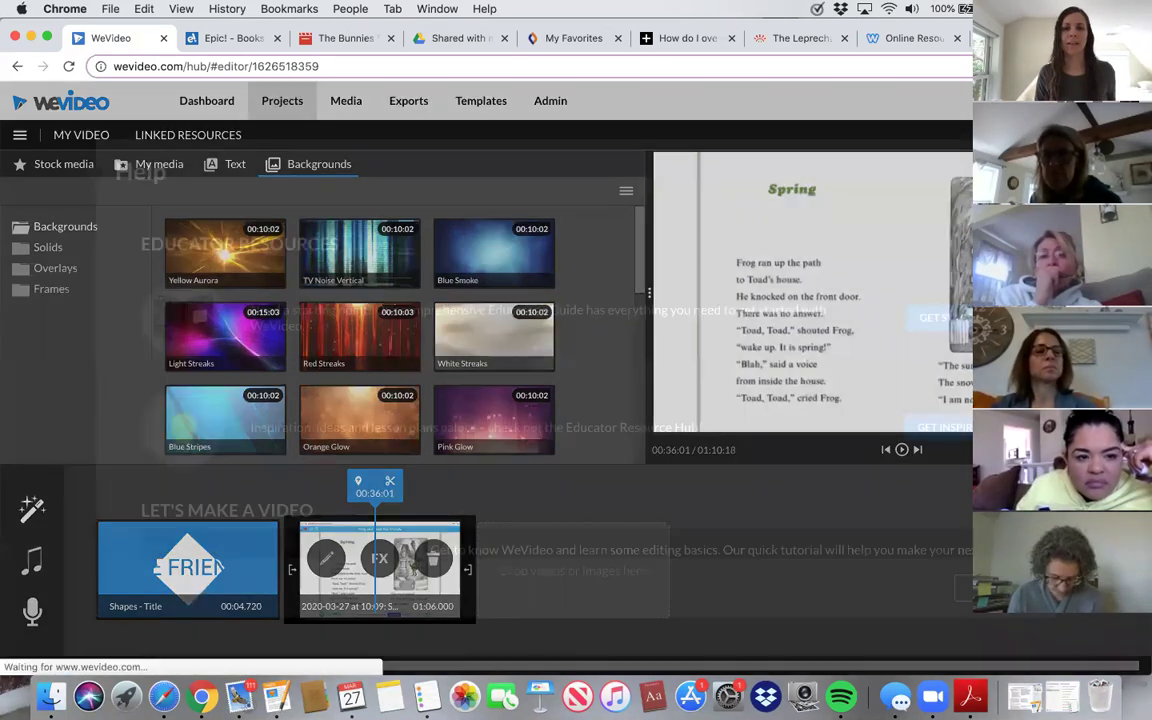
scroll(493, 366, down, 5)
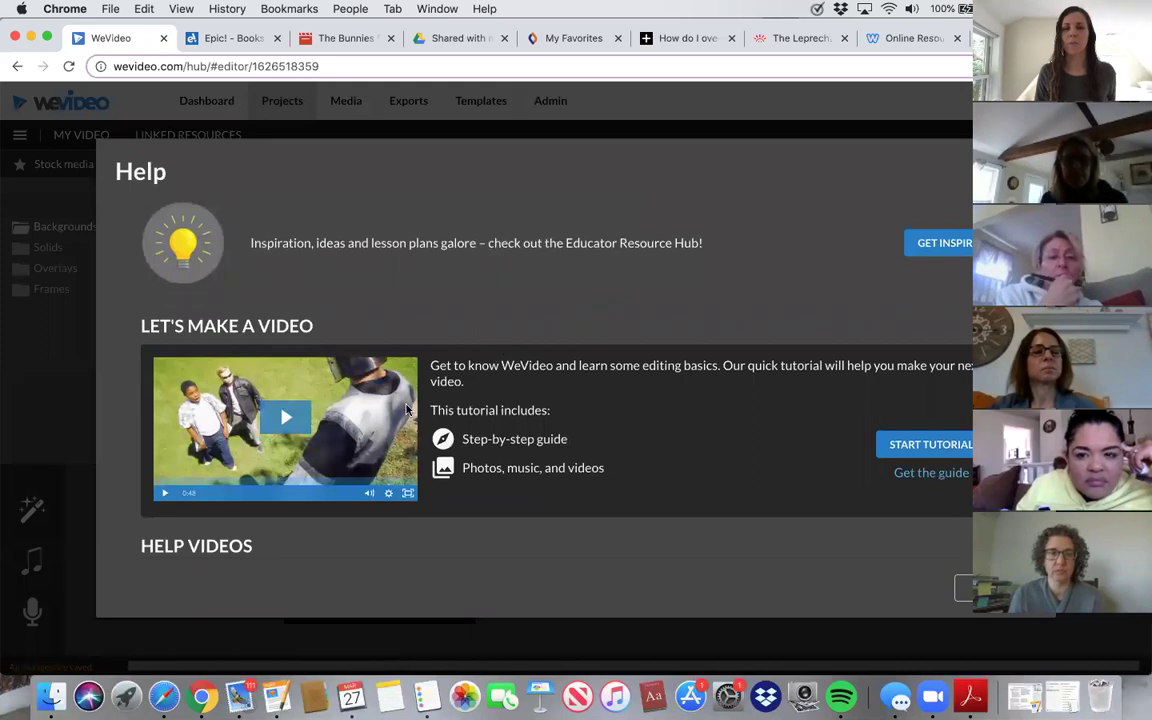
scroll(298, 395, down, 6)
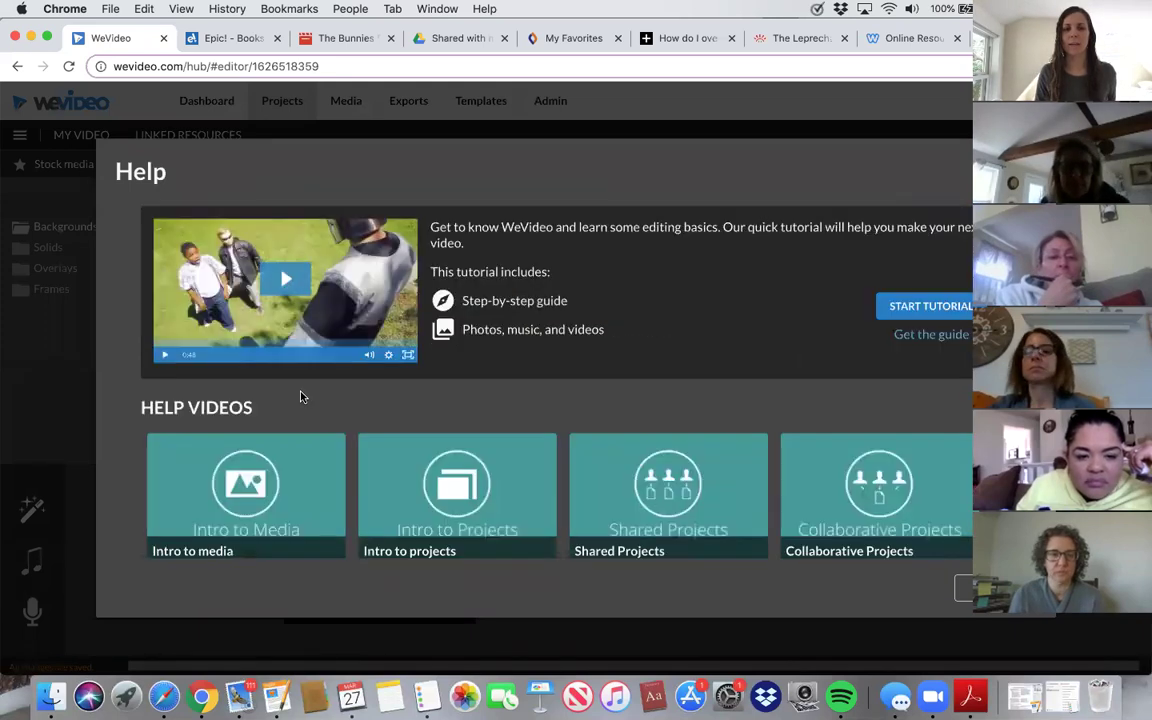
scroll(280, 392, down, 1)
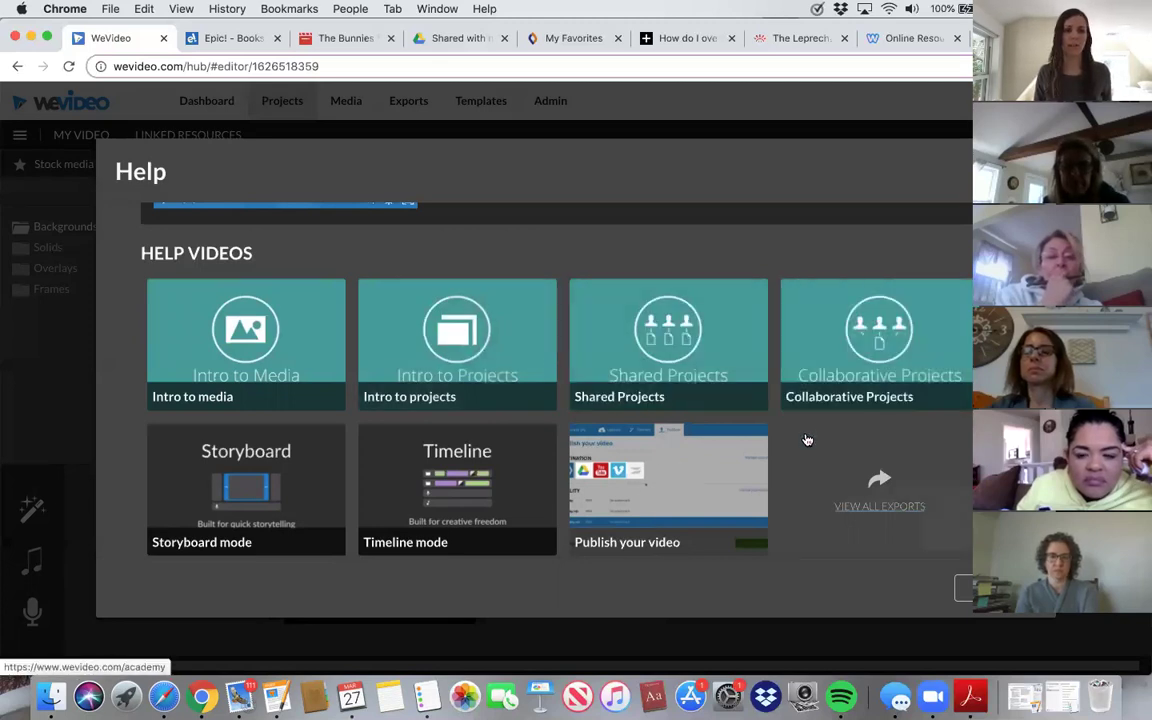
scroll(700, 478, down, 1)
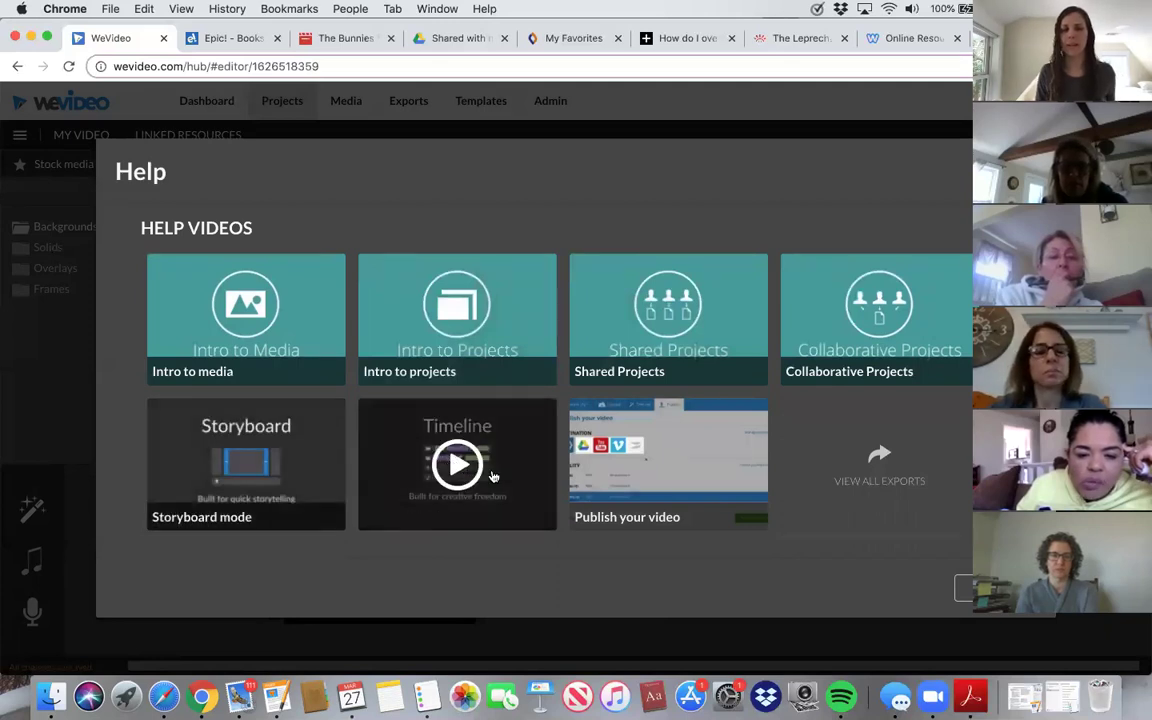
scroll(646, 323, down, 5)
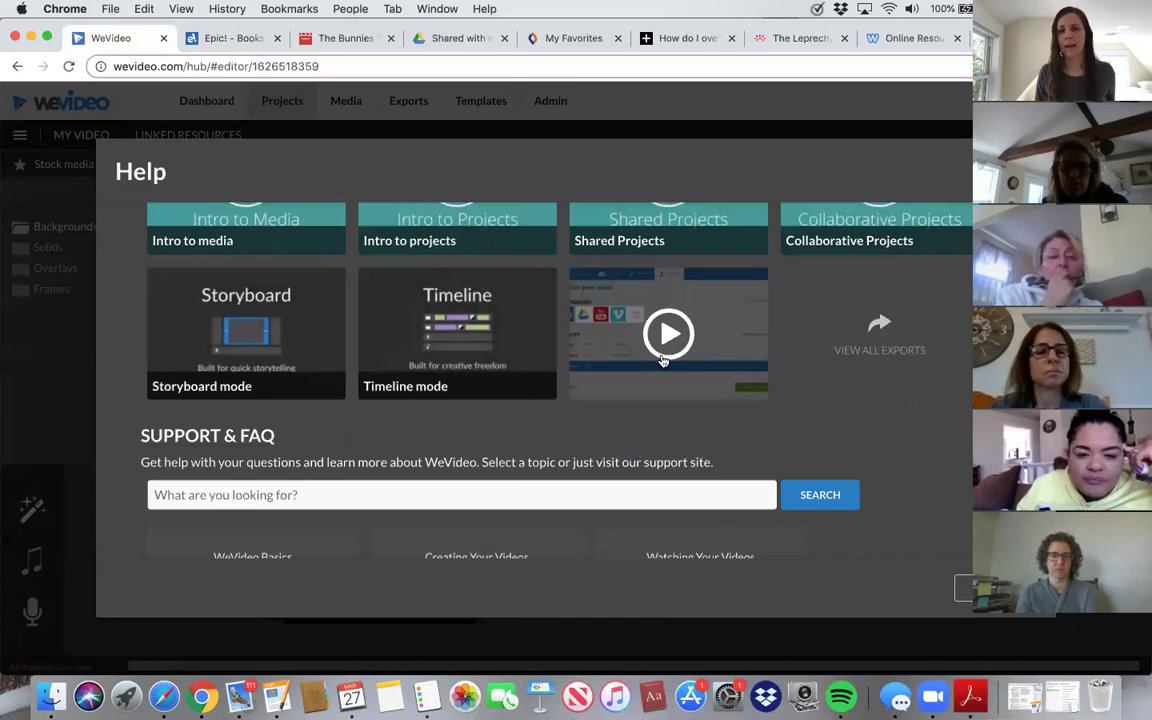
scroll(665, 340, down, 6)
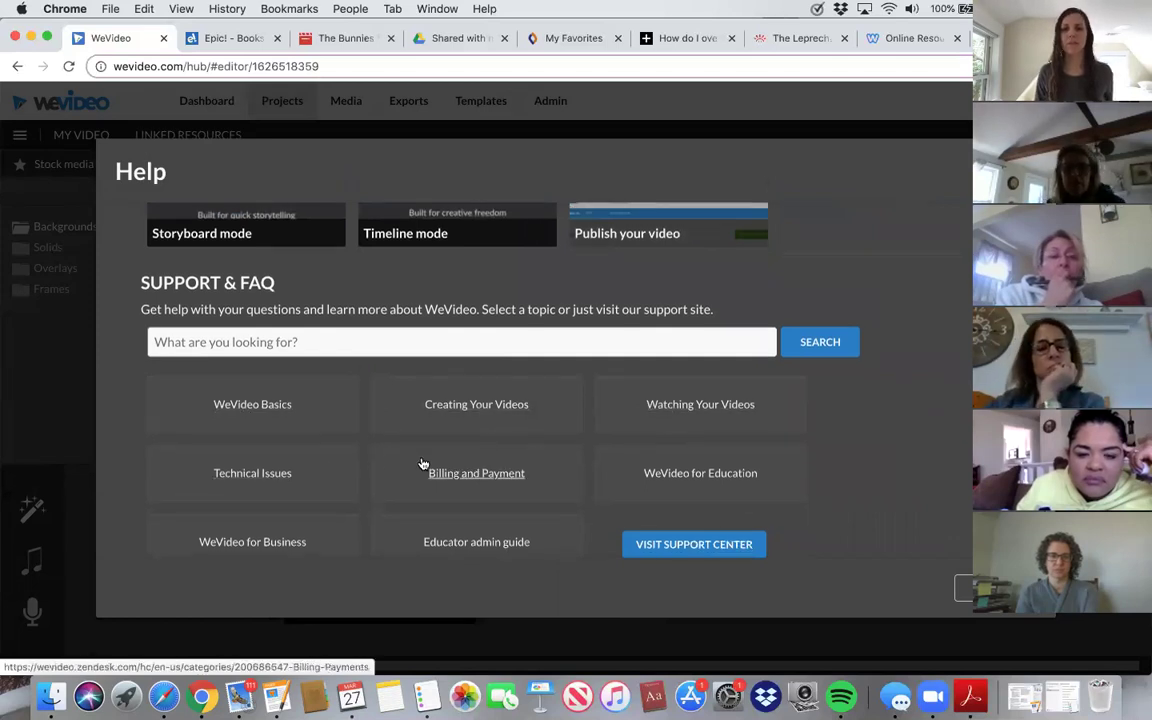
scroll(424, 468, down, 2)
- Open the WeVideo Basics support category and look through its account, media and features articles
click(275, 356)
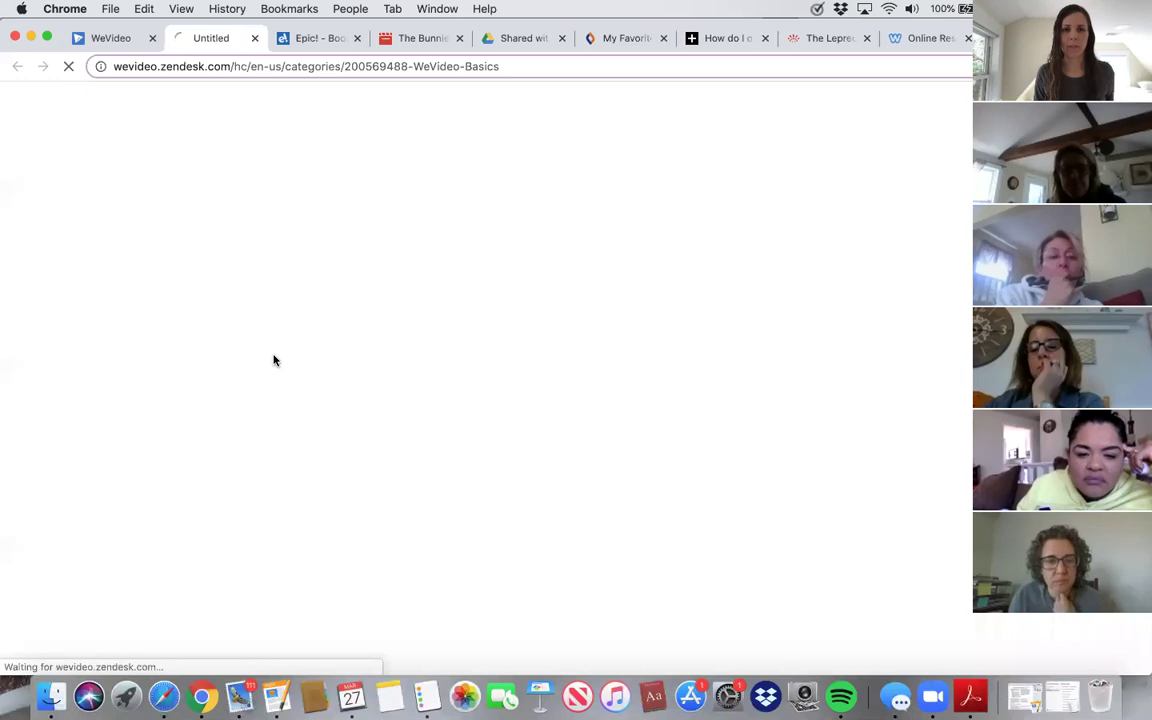
scroll(474, 421, down, 5)
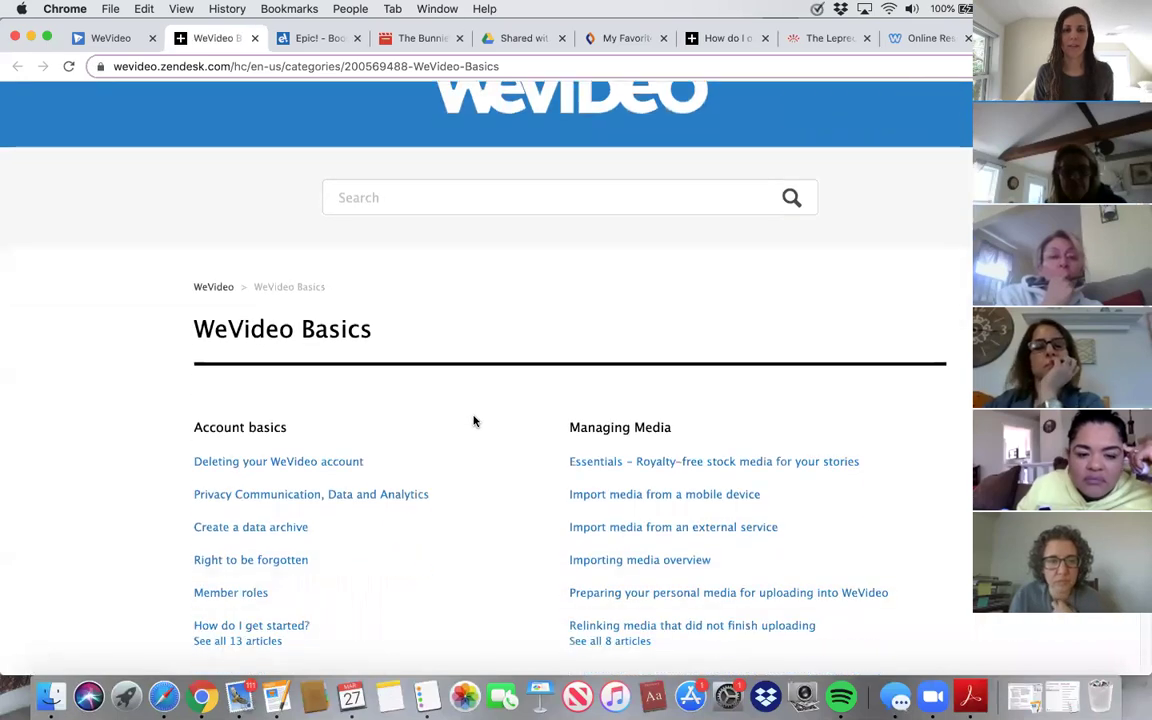
scroll(496, 431, down, 4)
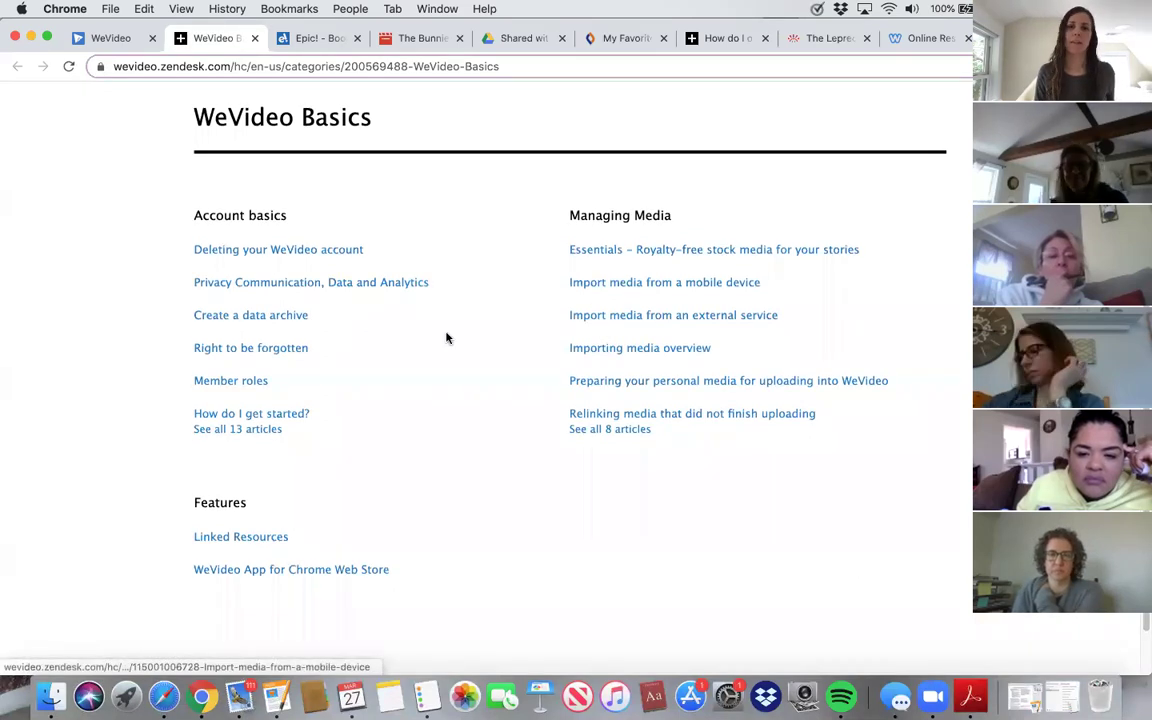
- Search the support site for "edit media", look through the results, and close the support page
scroll(434, 340, up, 5)
click(393, 256)
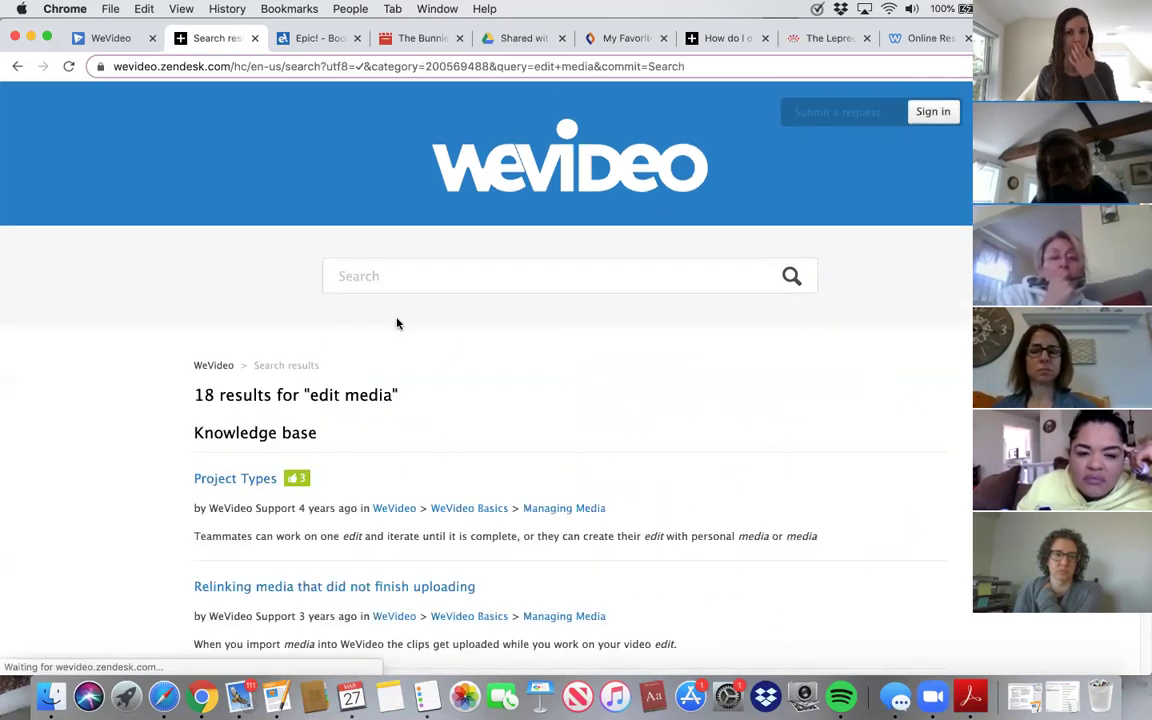
scroll(392, 374, down, 5)
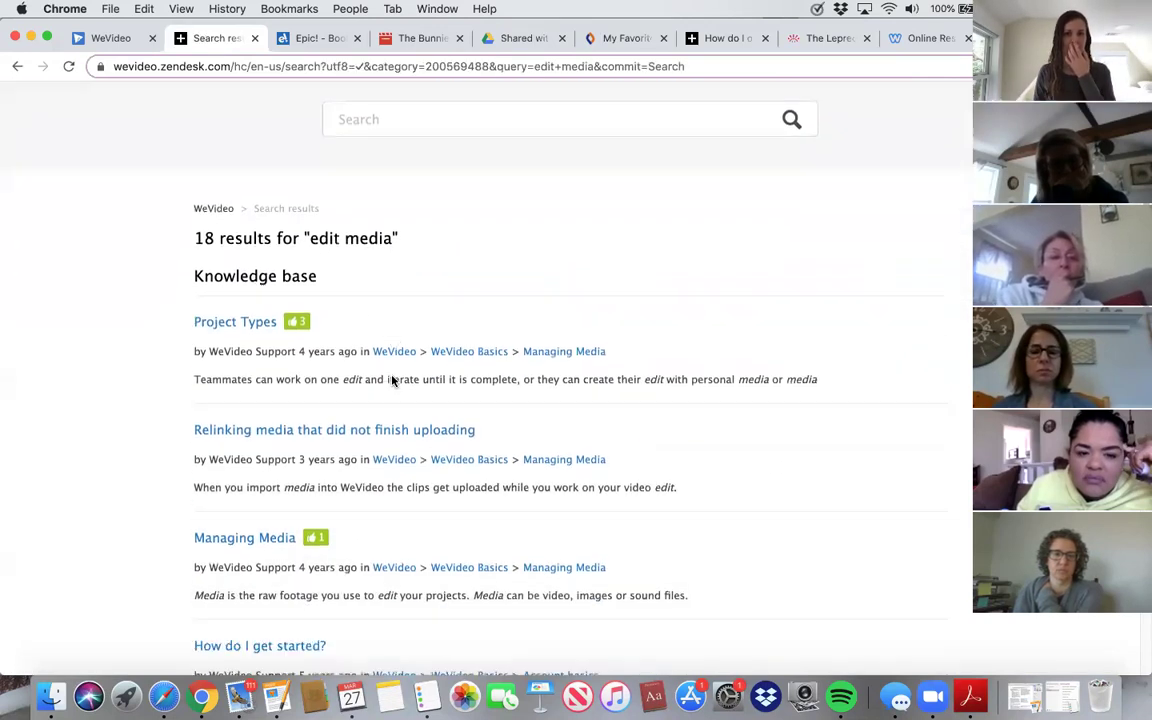
scroll(279, 537, down, 3)
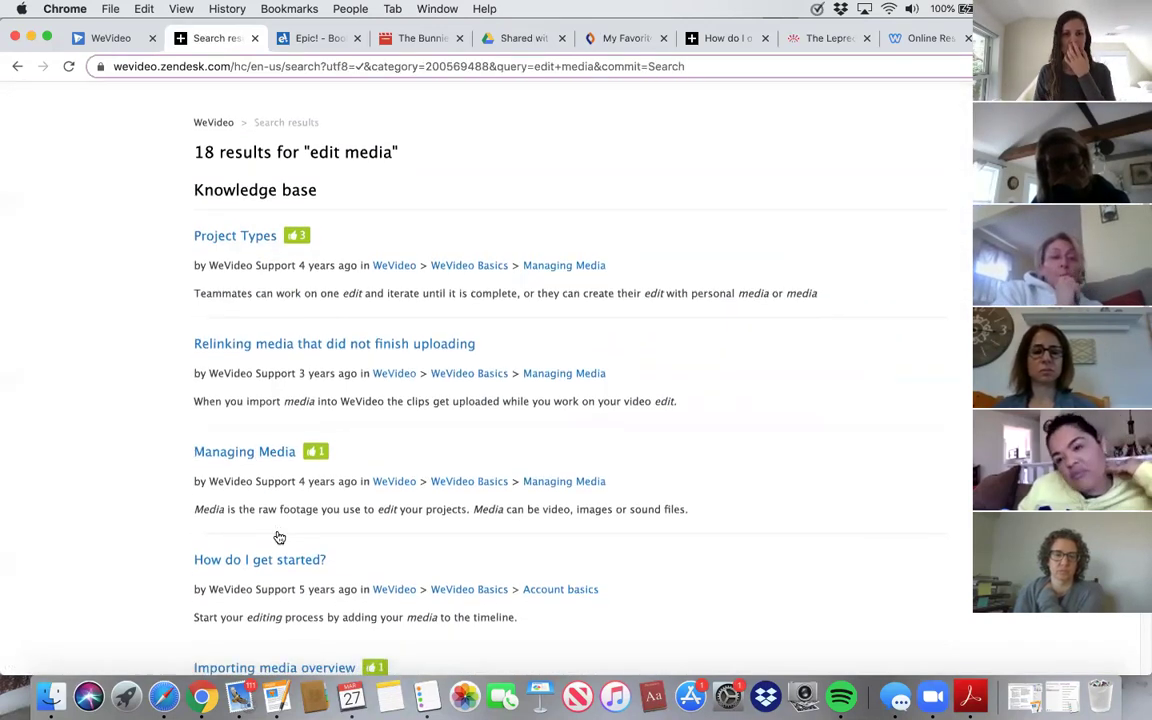
scroll(281, 541, down, 2)
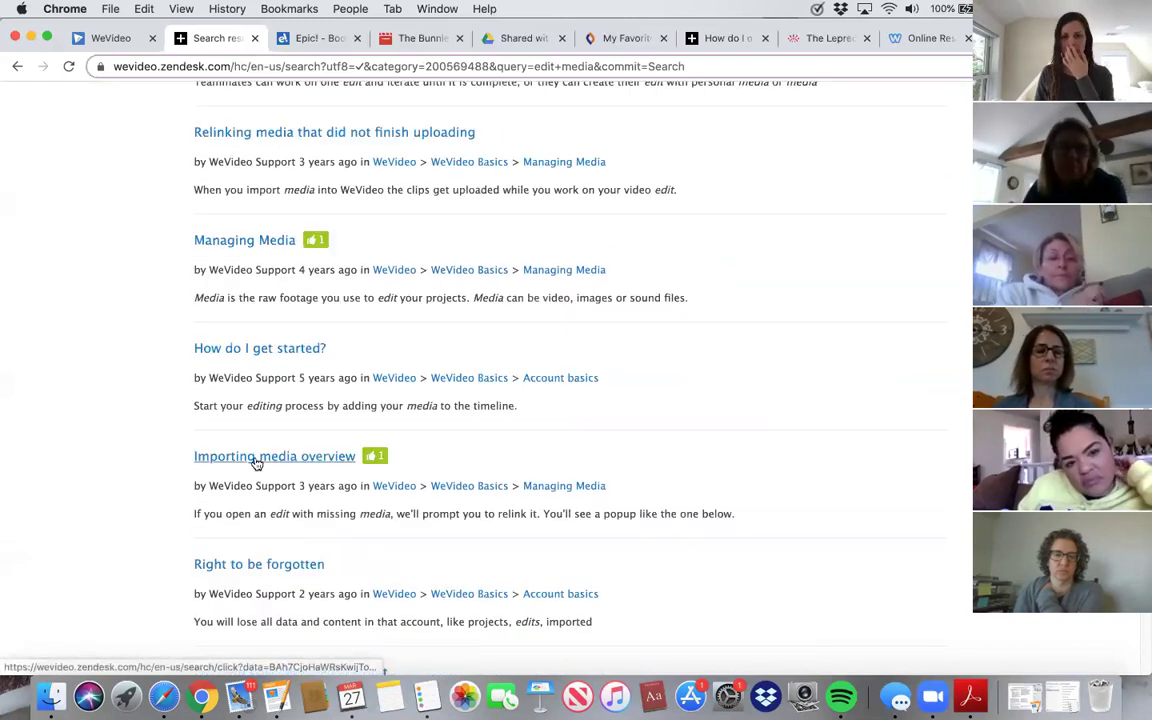
scroll(530, 455, up, 10)
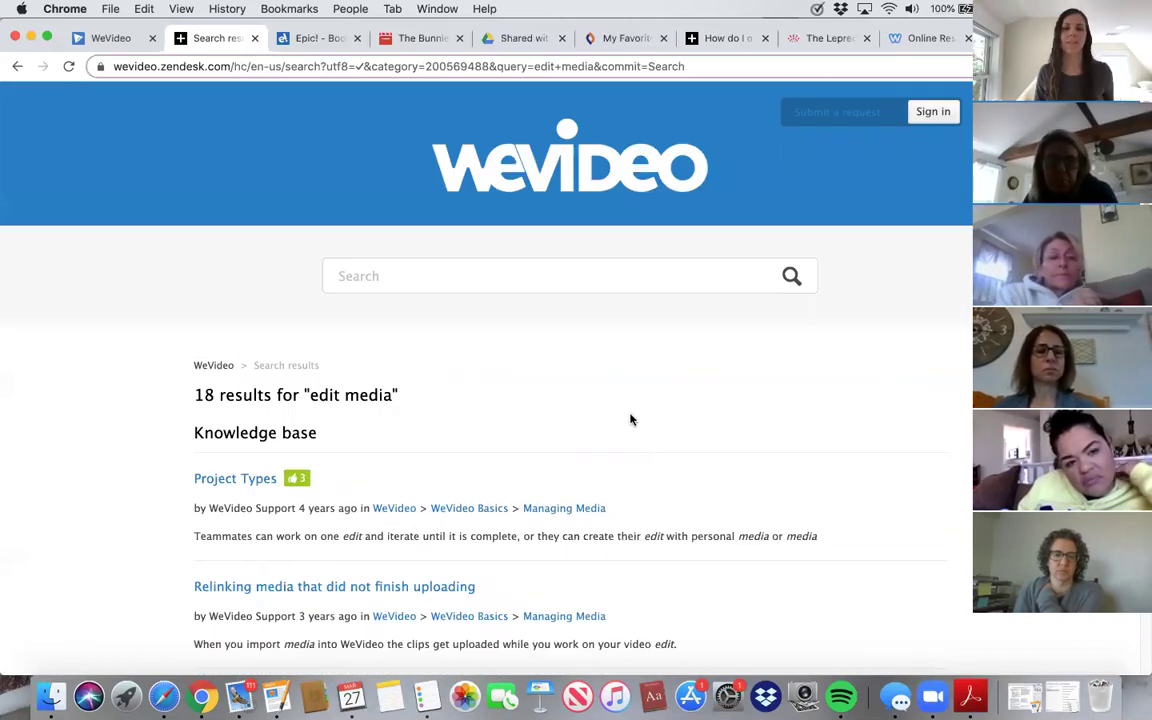
click(17, 66)
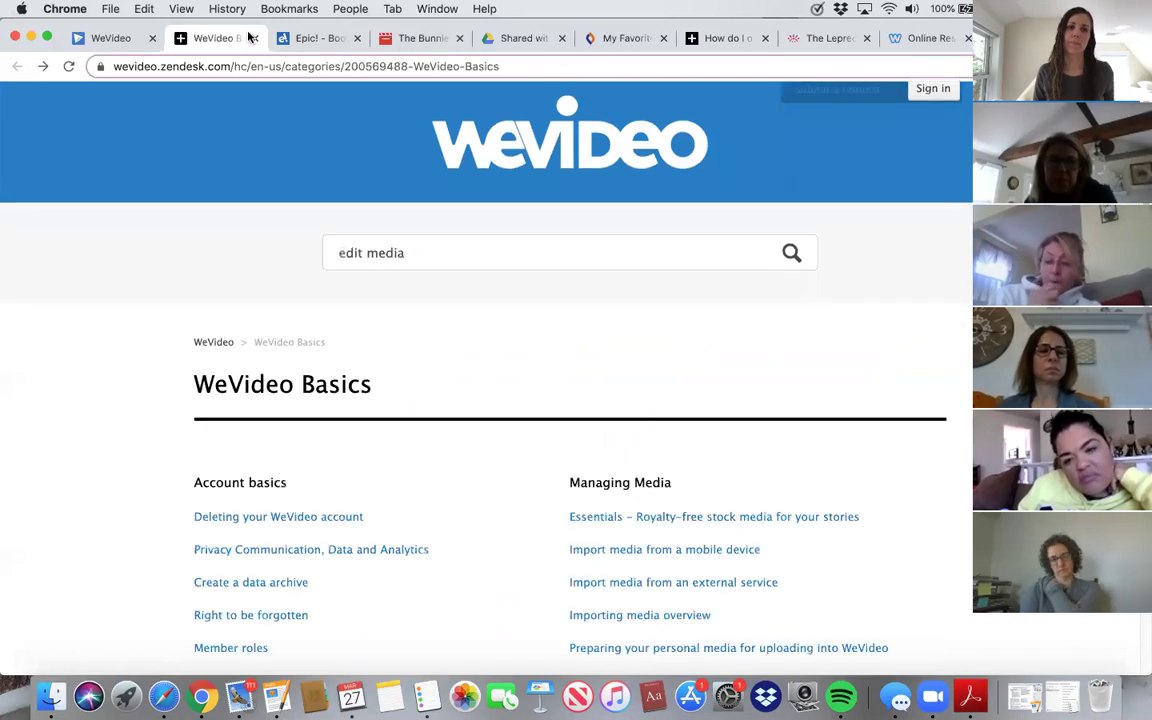
click(255, 38)
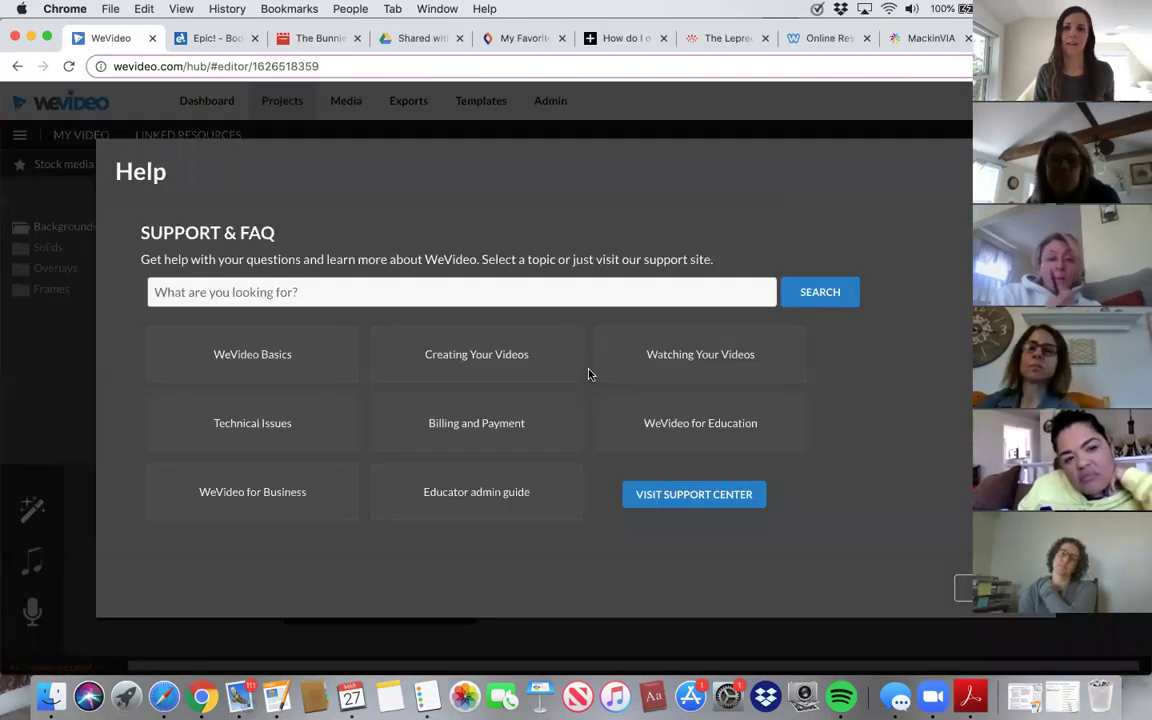
- Return to the Help Videos section and look over the available video tutorials
scroll(652, 387, up, 5)
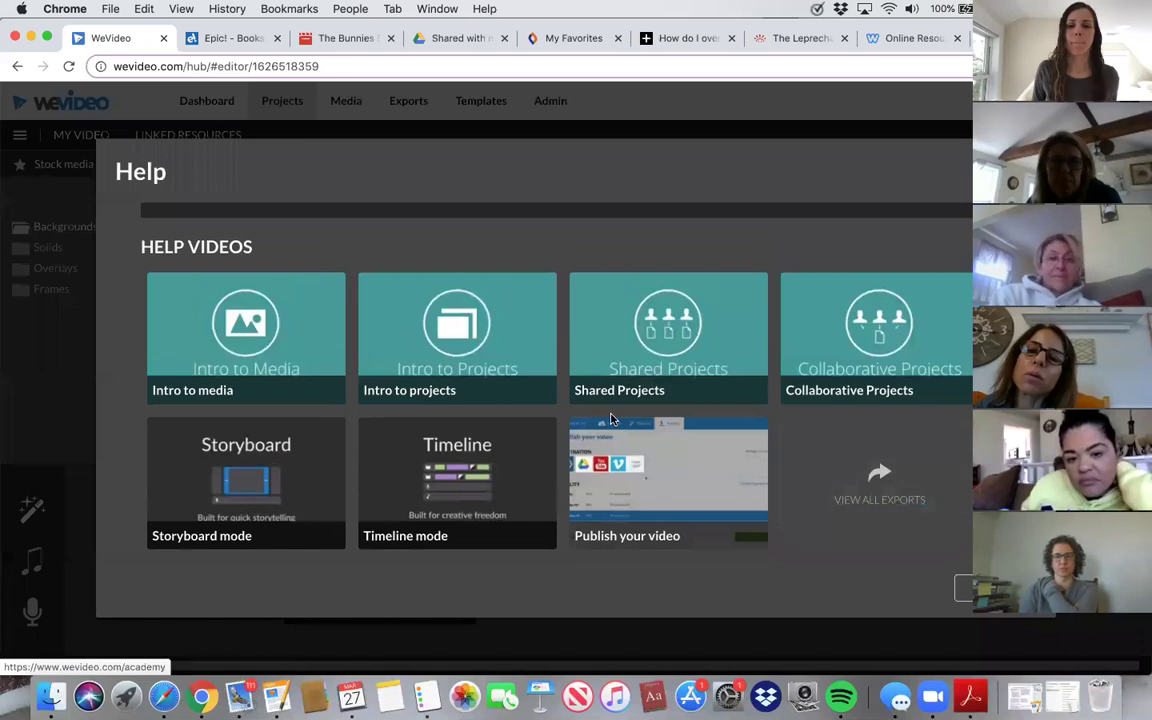
click(459, 358)
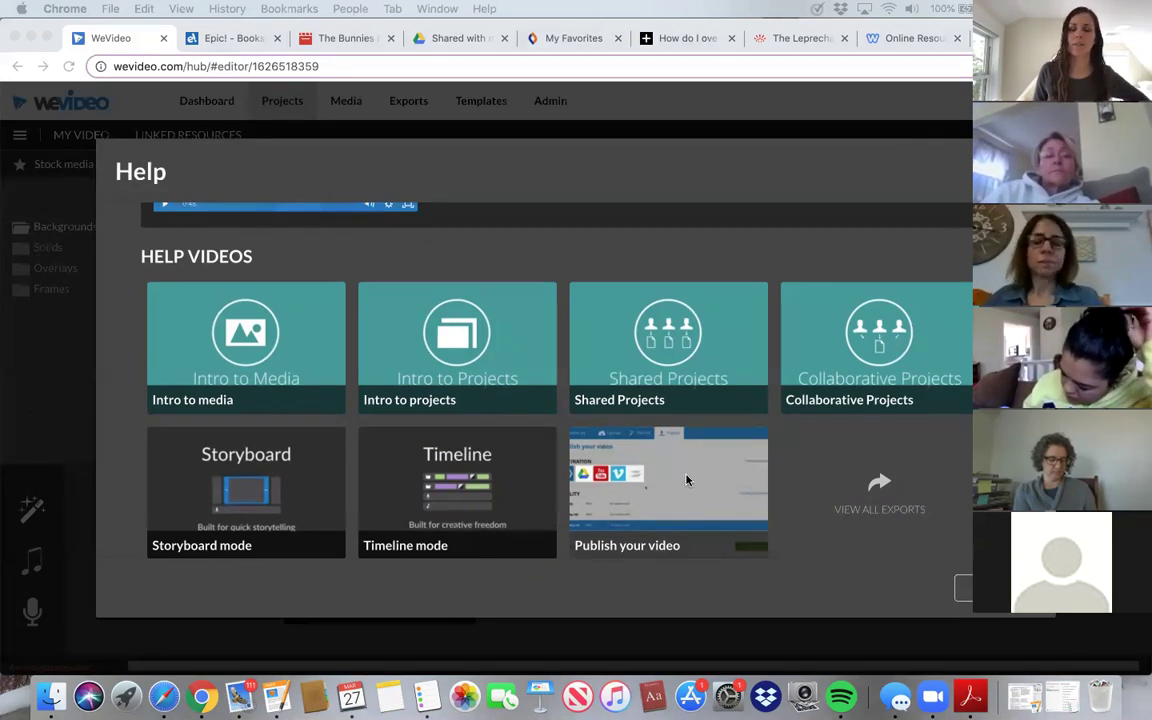
scroll(686, 480, down, 3)
scroll(686, 480, up, 5)
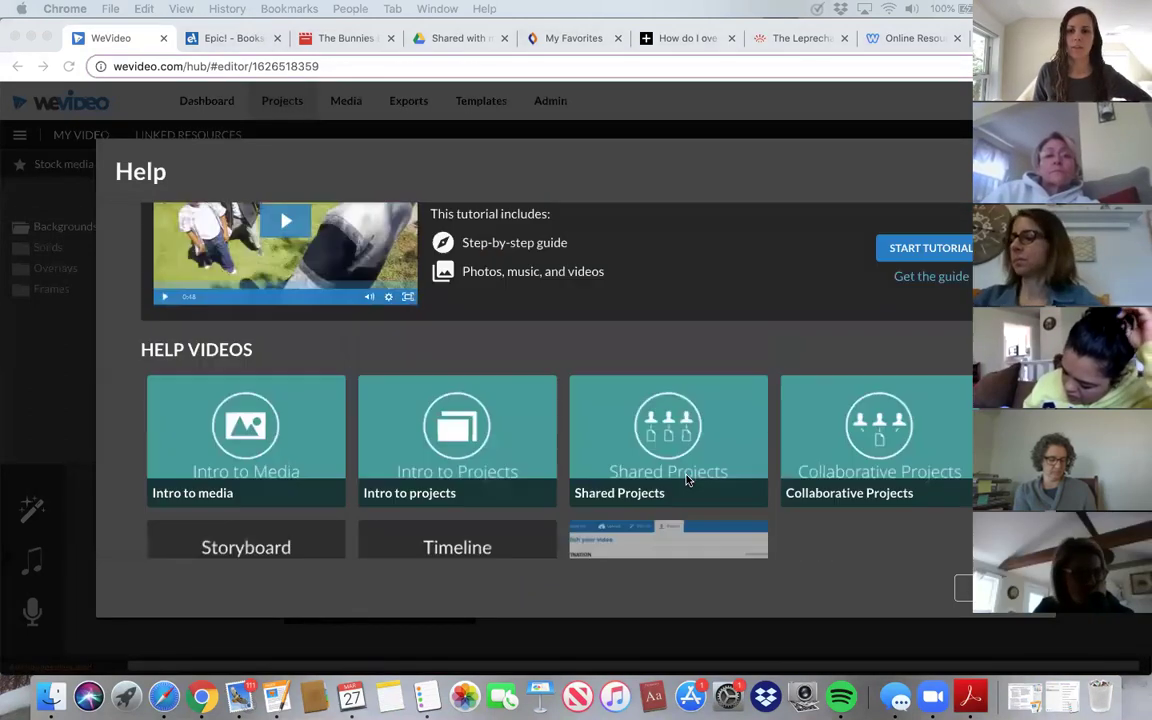
- Look over the quick tutorial and Educator Resource Hub sections of the help and close the help
scroll(686, 480, up, 3)
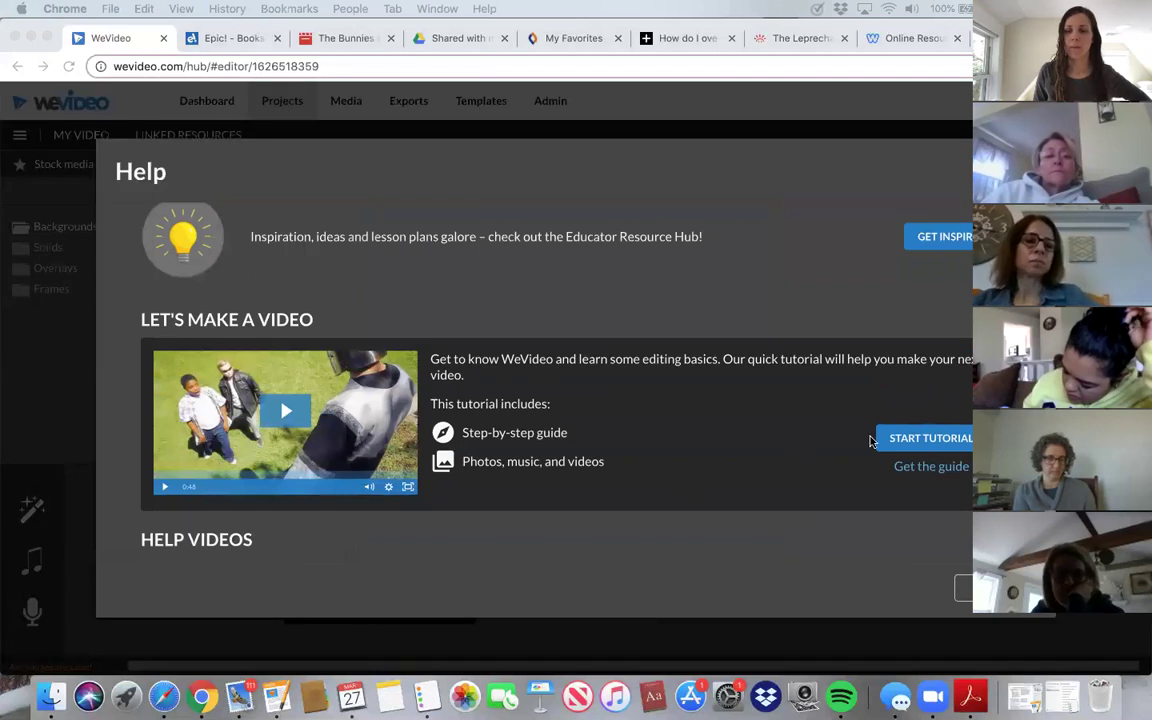
scroll(922, 445, up, 1)
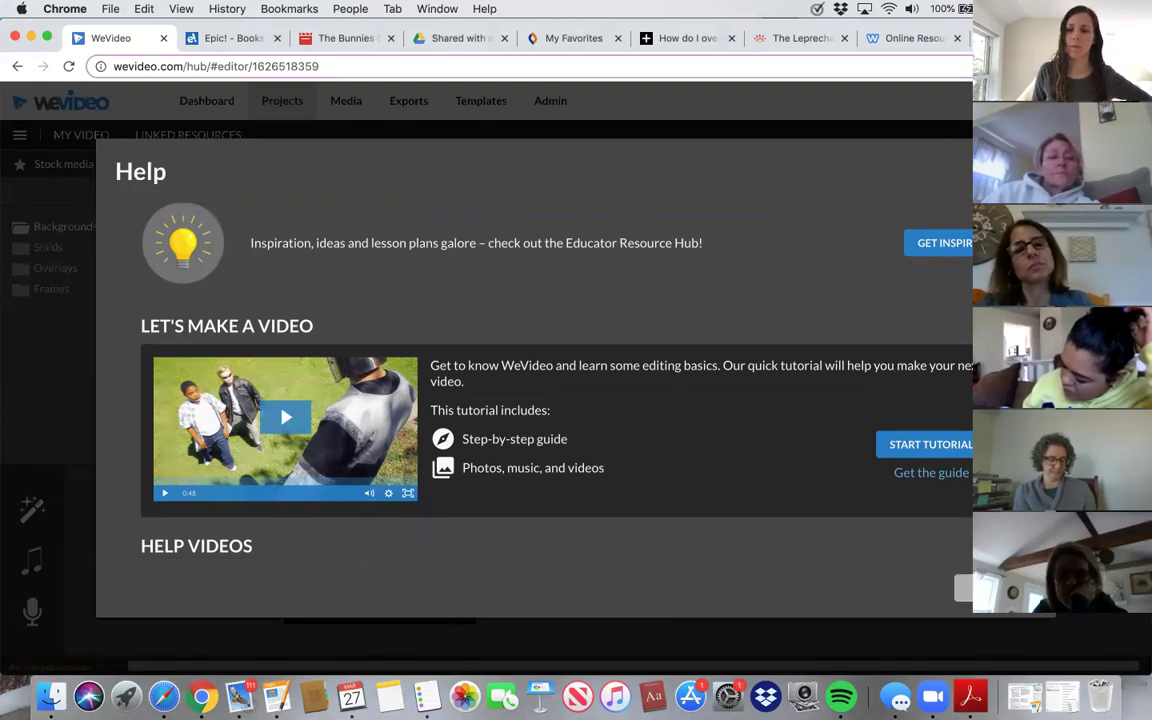
key(Escape)
- Search the stock media for "frog" and insert the "Frog Dives into the Water" clip between the title and the recording
mouse_move(30, 510)
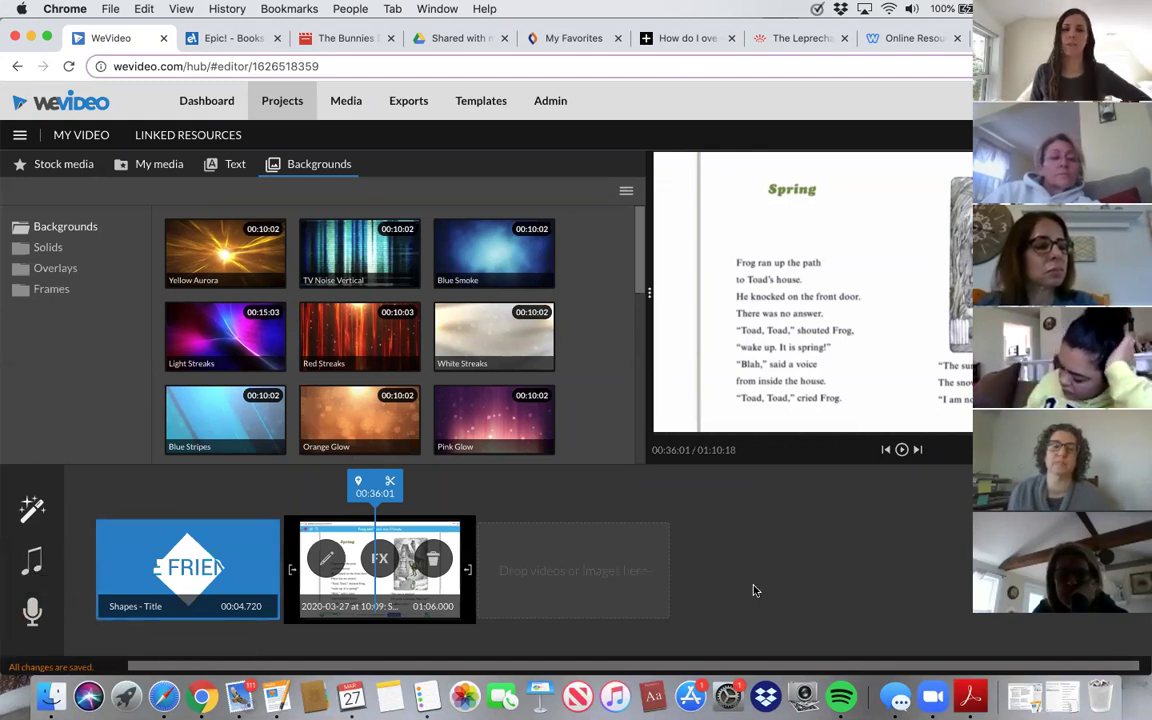
click(22, 163)
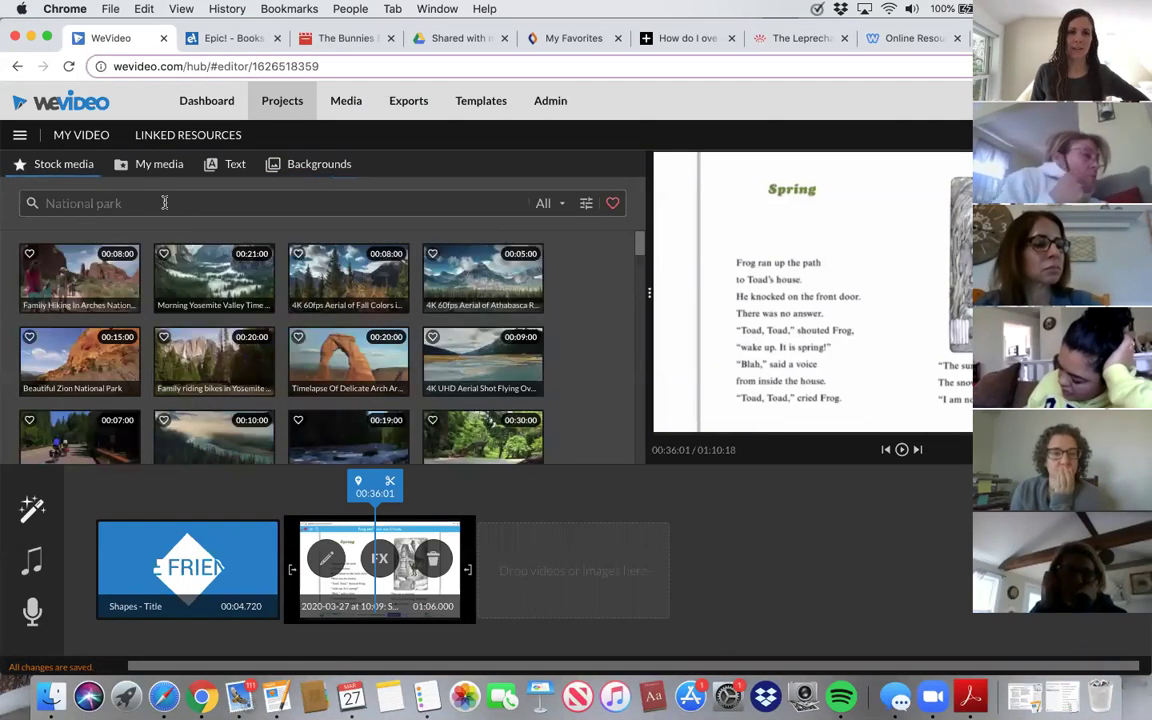
click(165, 203)
text(frog)
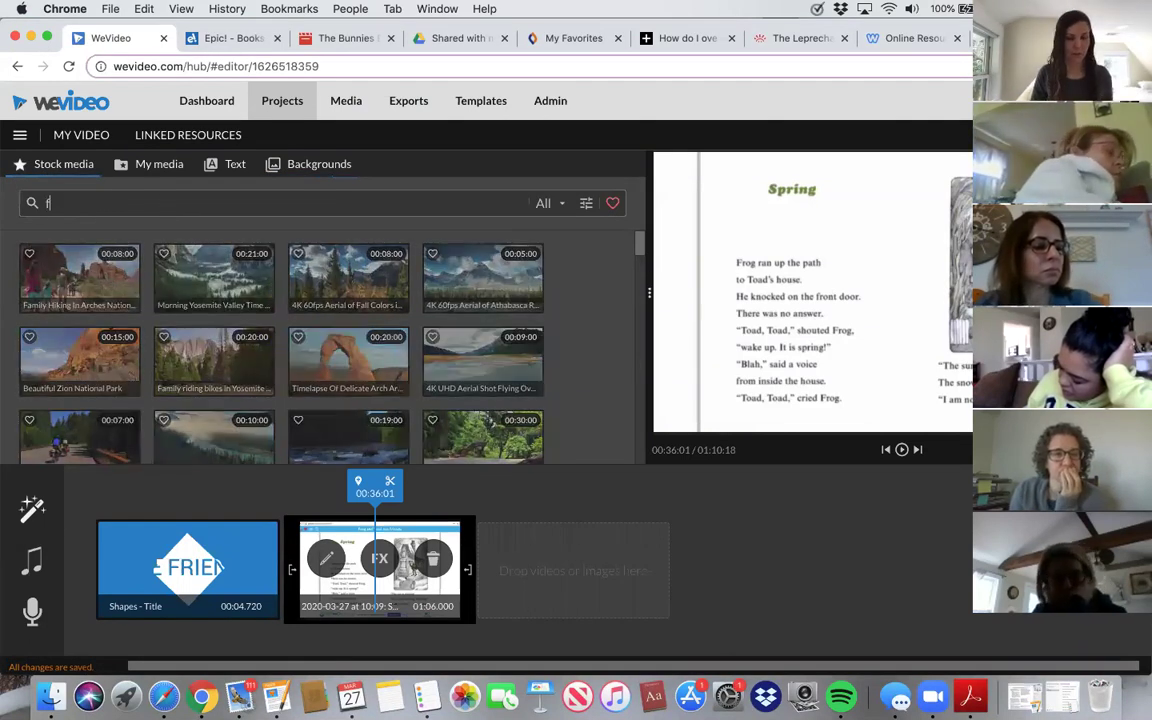
key(Return)
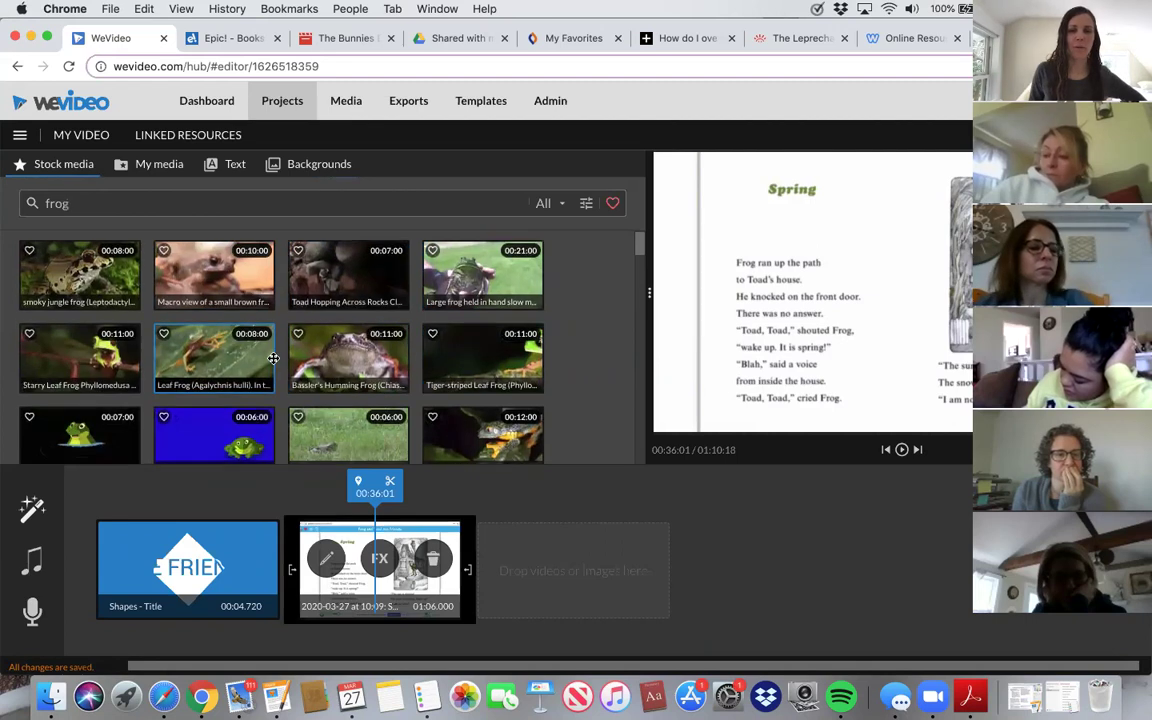
scroll(240, 360, down, 3)
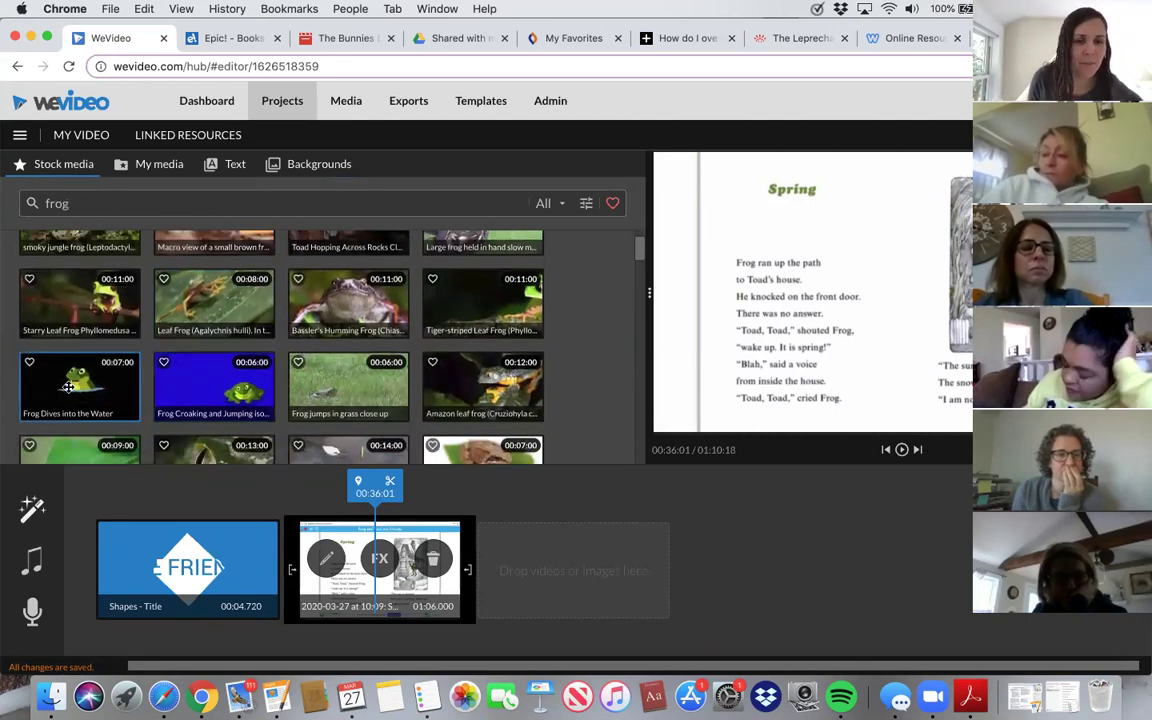
click(68, 387)
drag(68, 387, 326, 556)
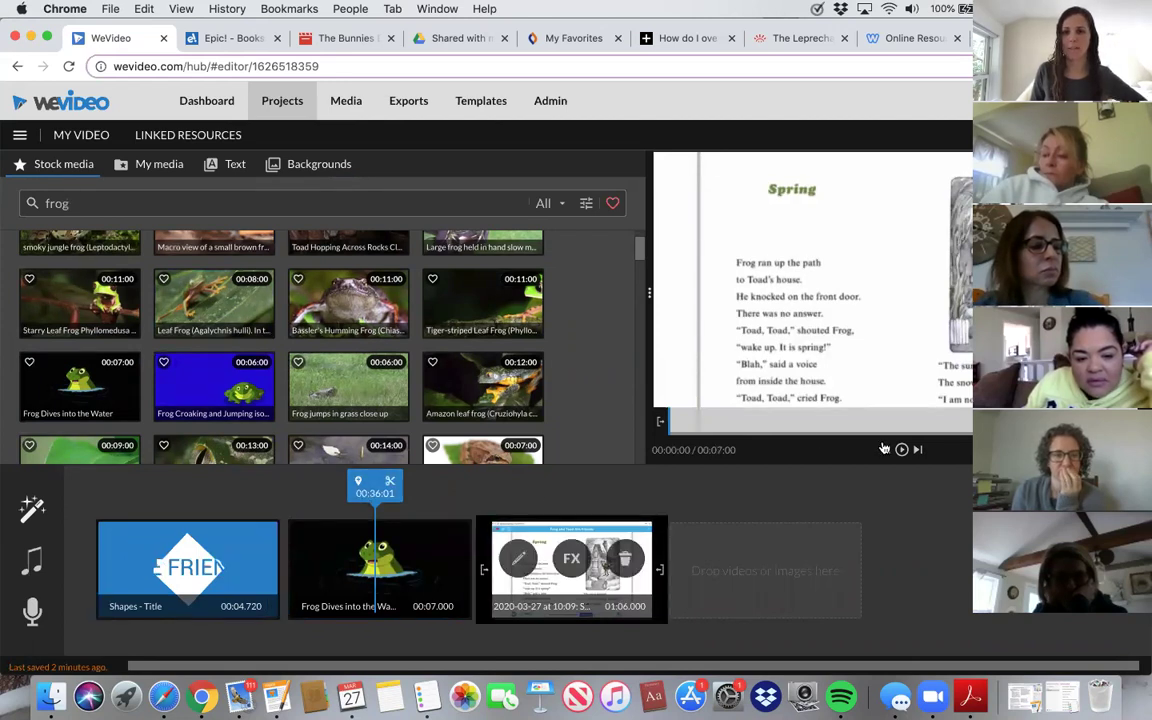
- Preview the project from its beginning in full screen through the title and frog clip, and close the preview
click(885, 451)
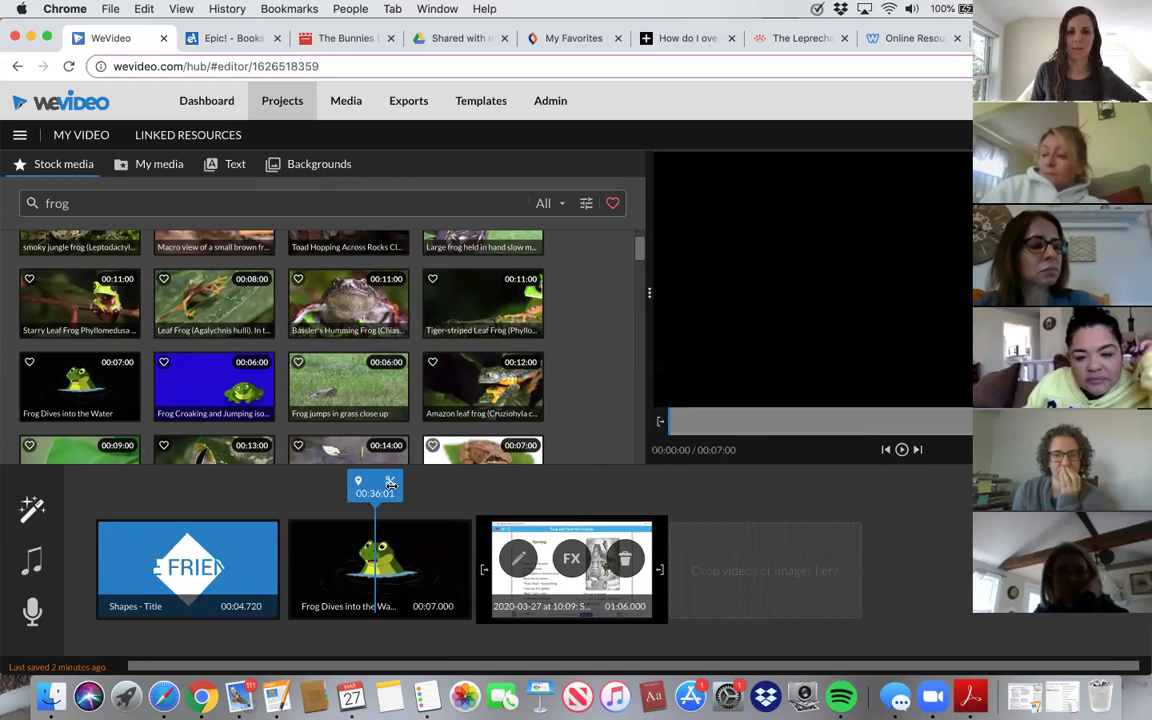
drag(390, 484, 141, 500)
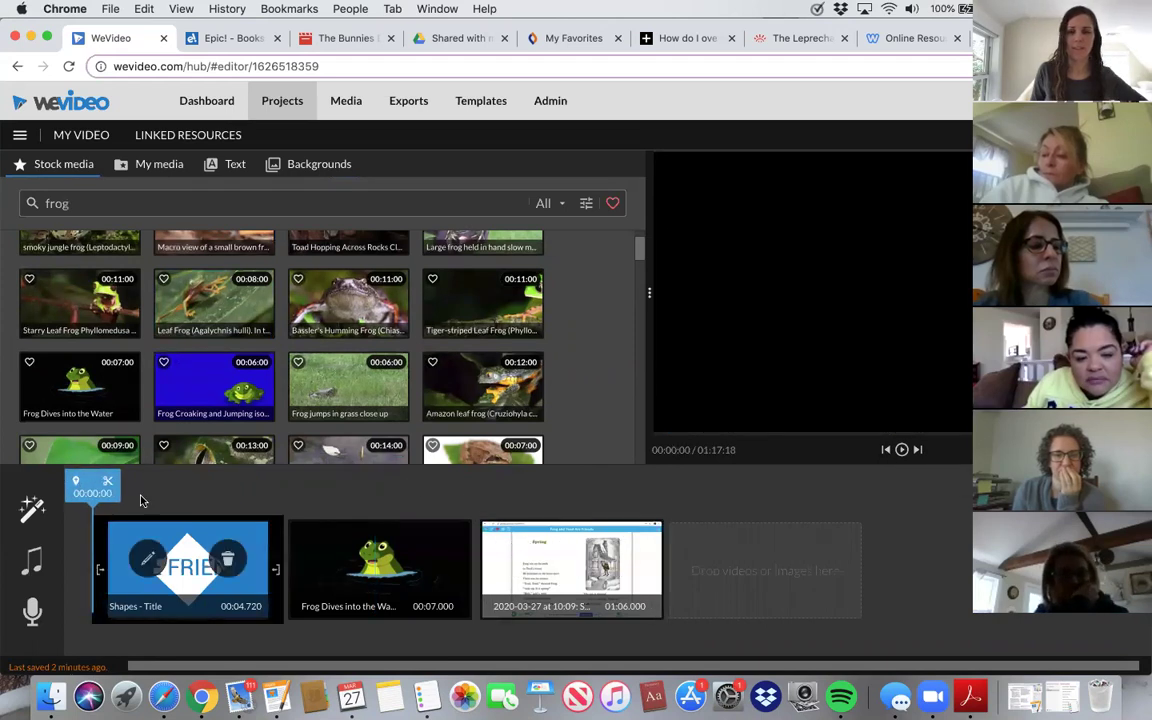
click(950, 449)
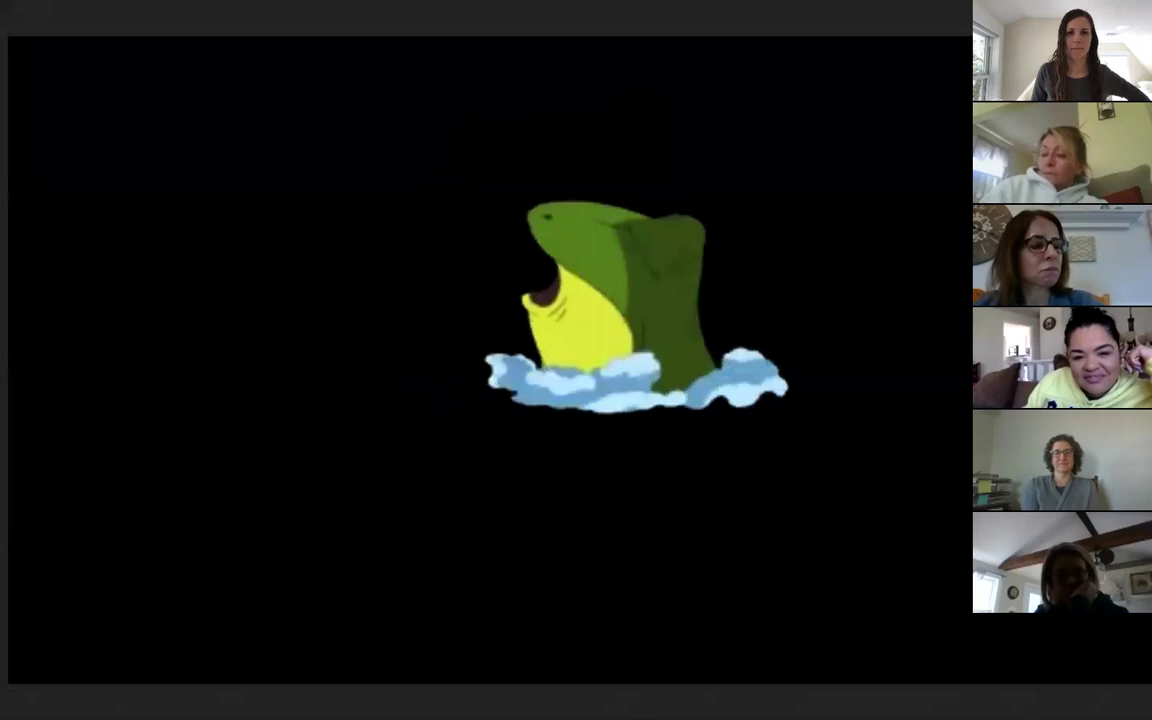
key(Escape)
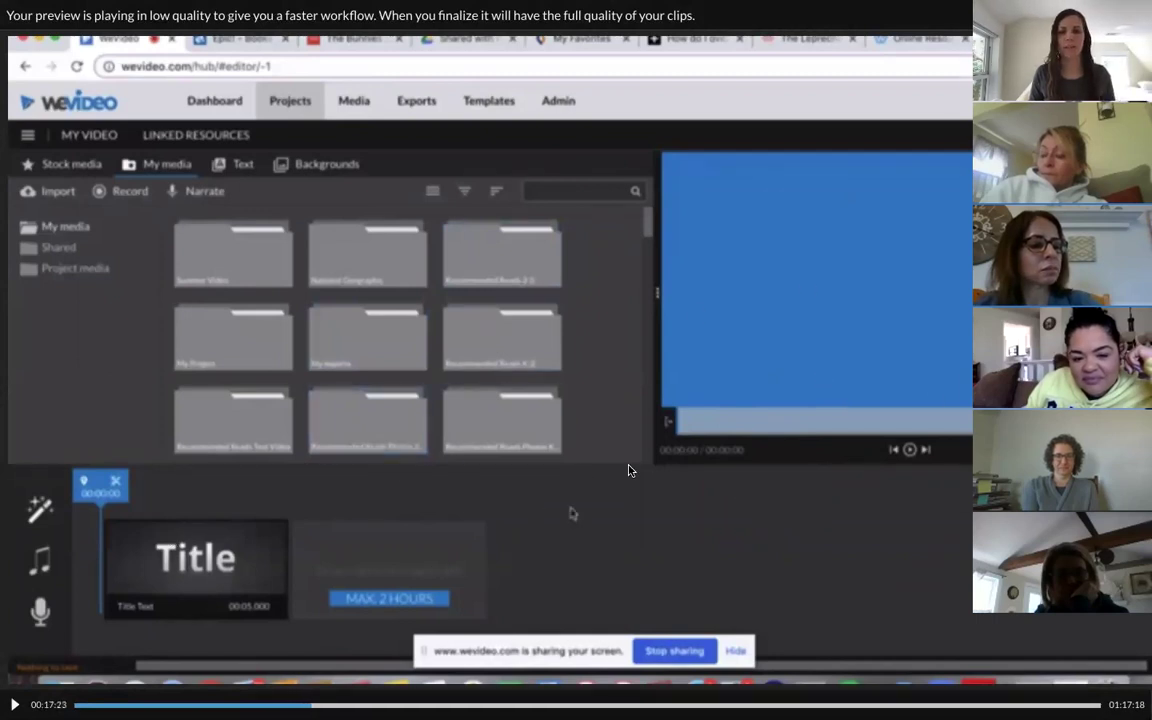
key(Escape)
click(901, 450)
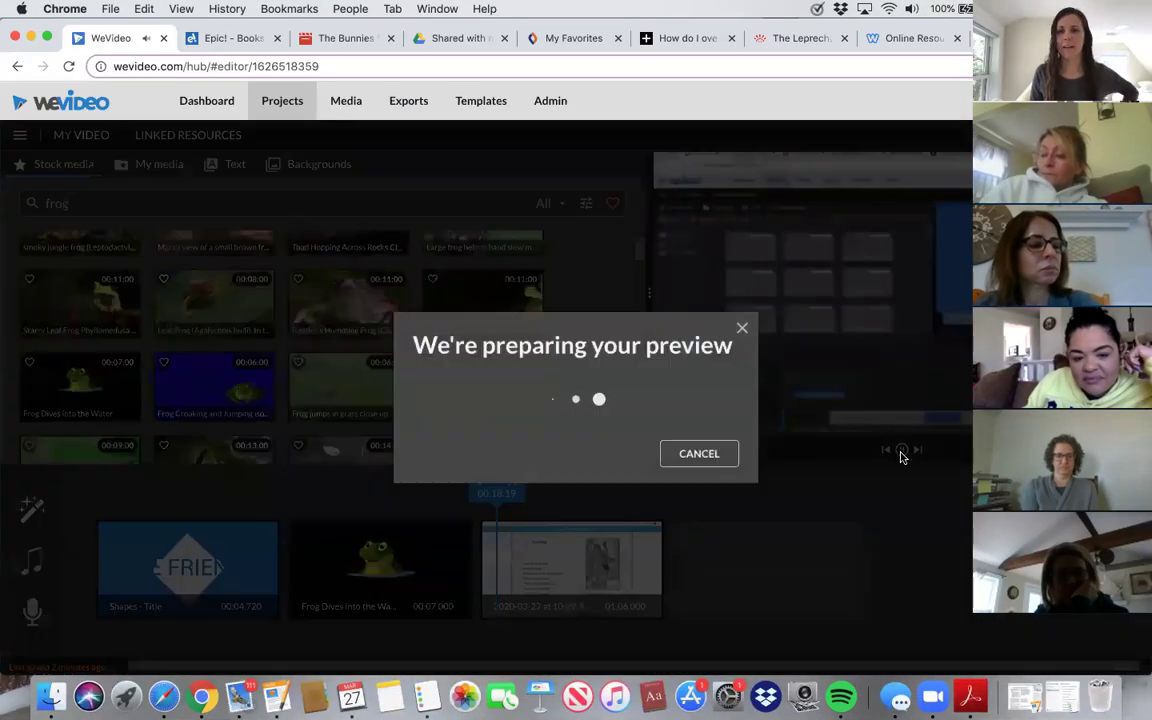
click(742, 331)
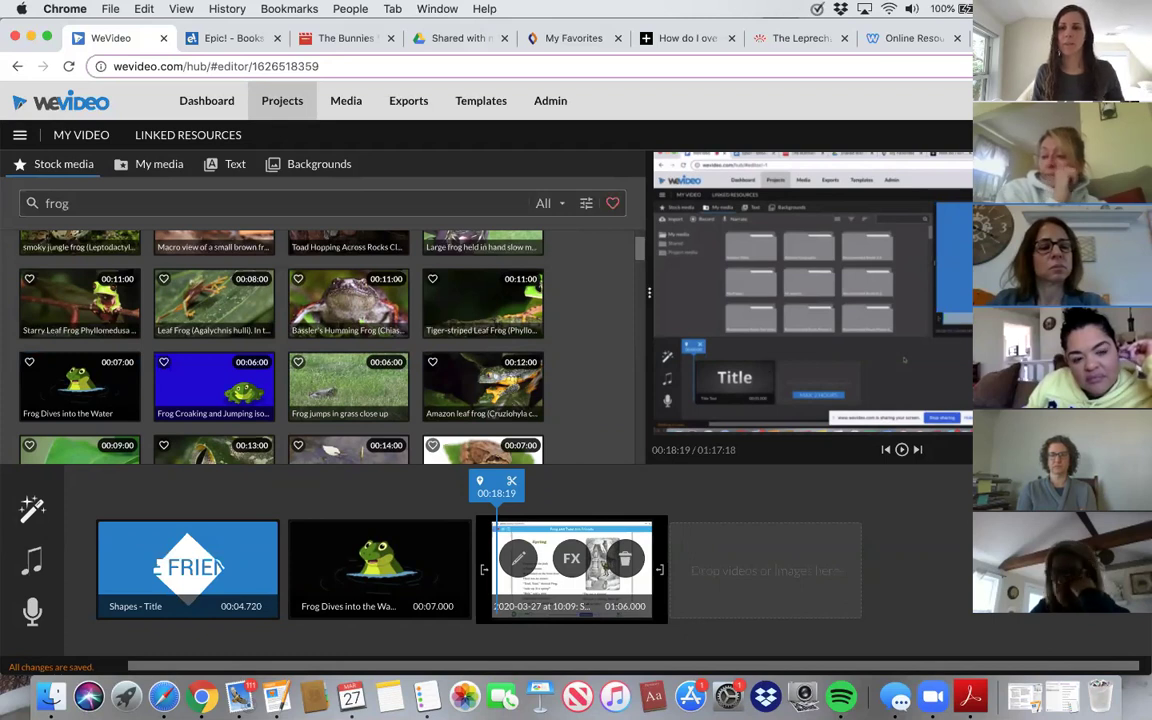
- Start finishing the video and set the export title to "Frog and Toad are Friends"
click(1107, 135)
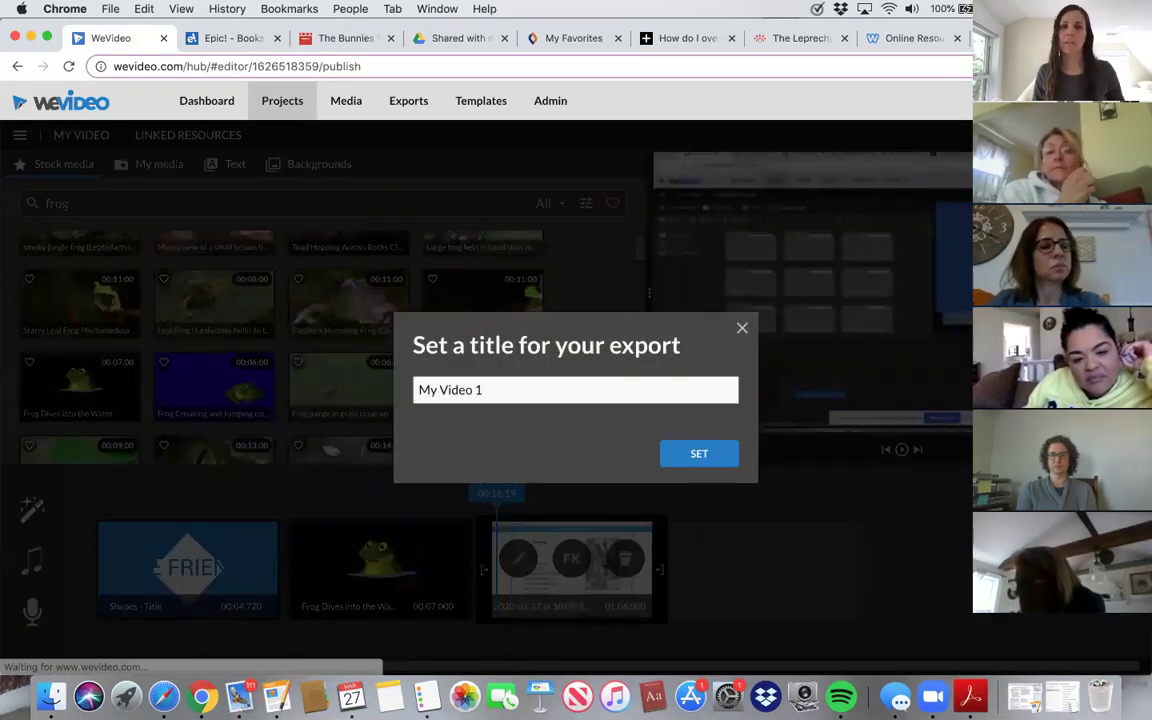
triple_click(530, 398)
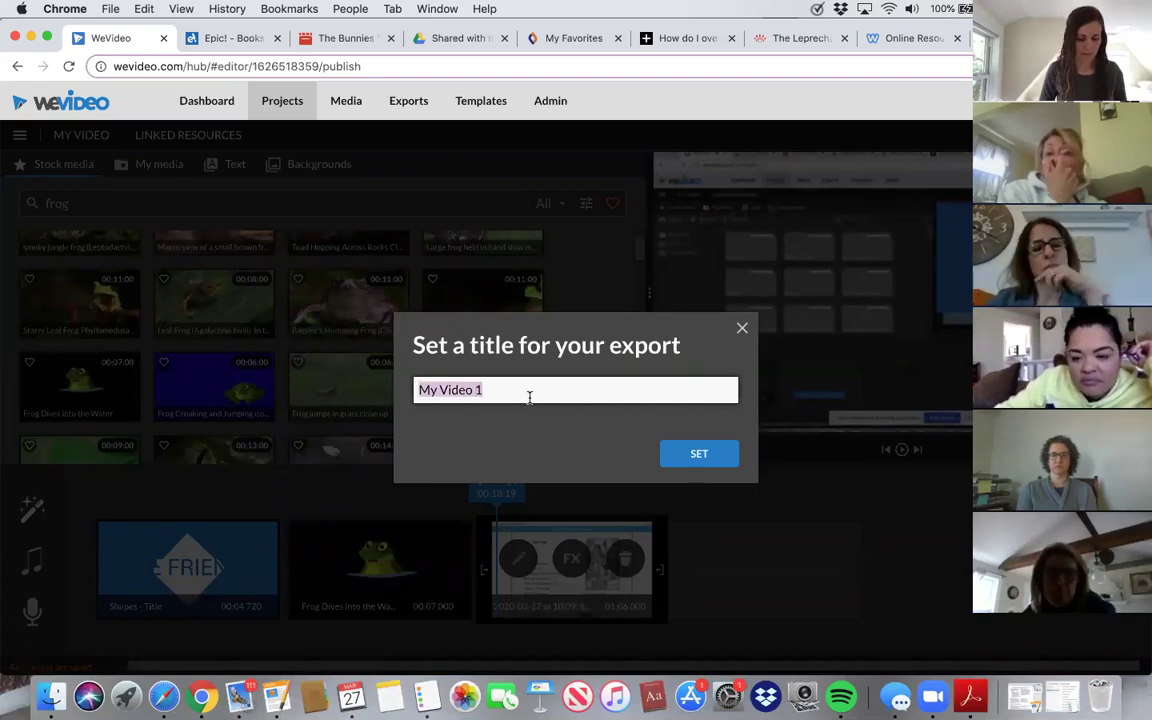
text(Frog and To)
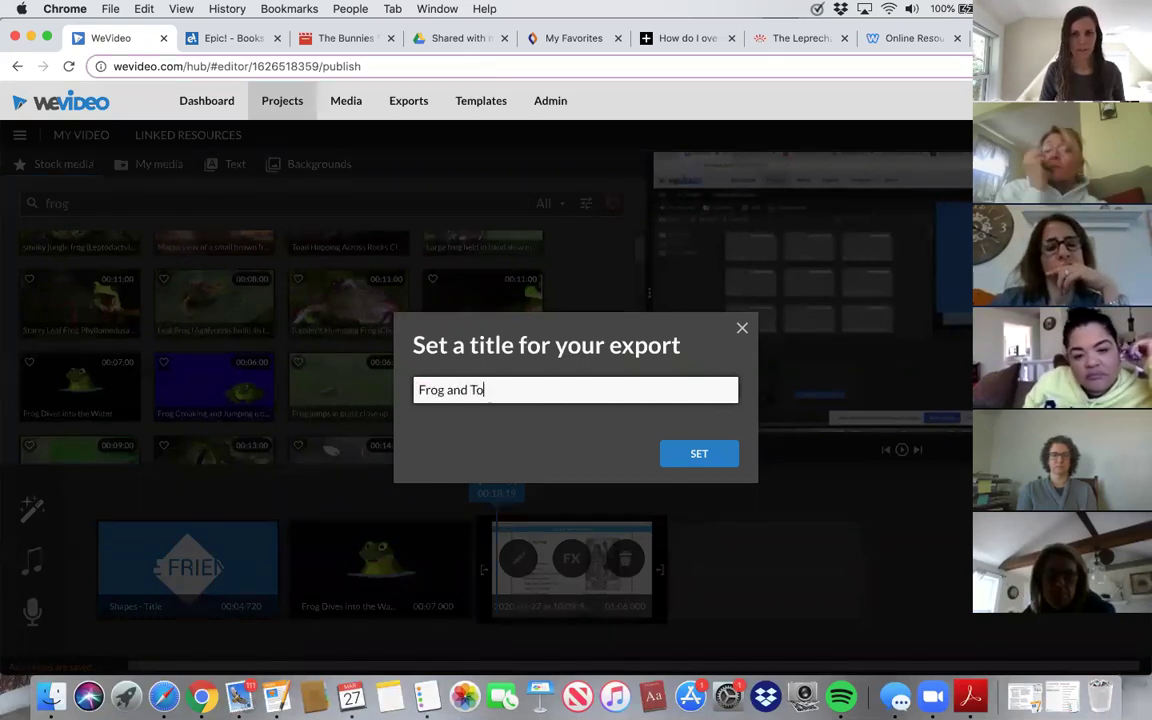
text(ad are Friends)
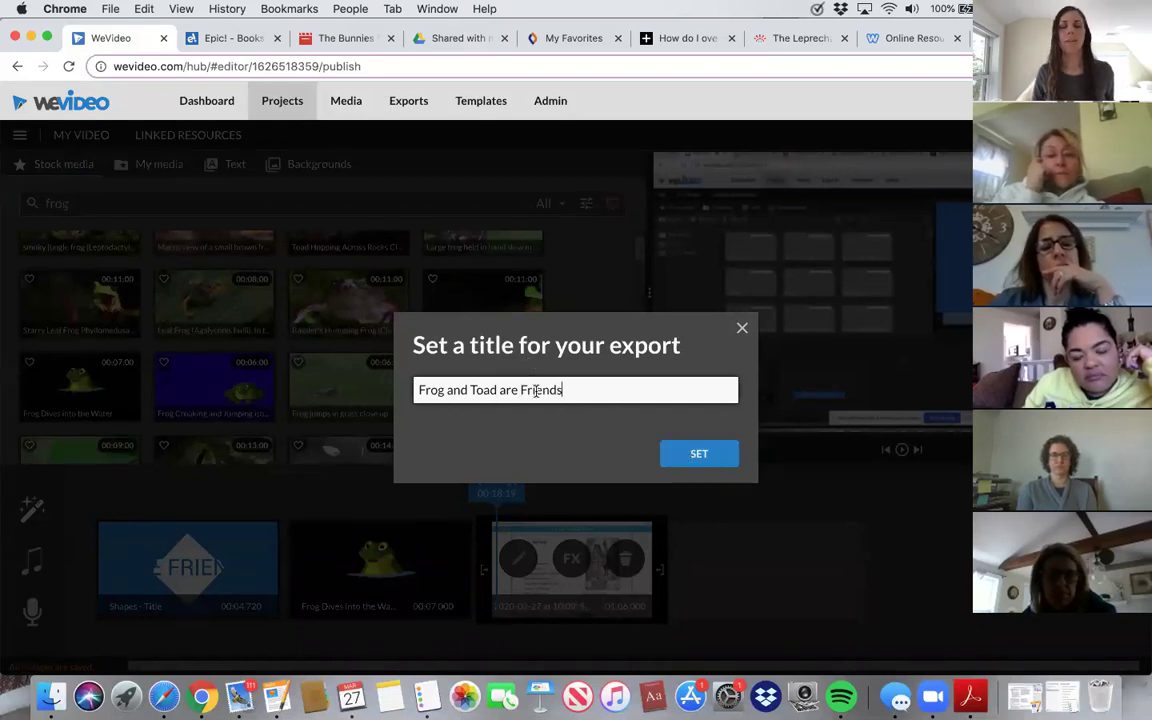
click(696, 455)
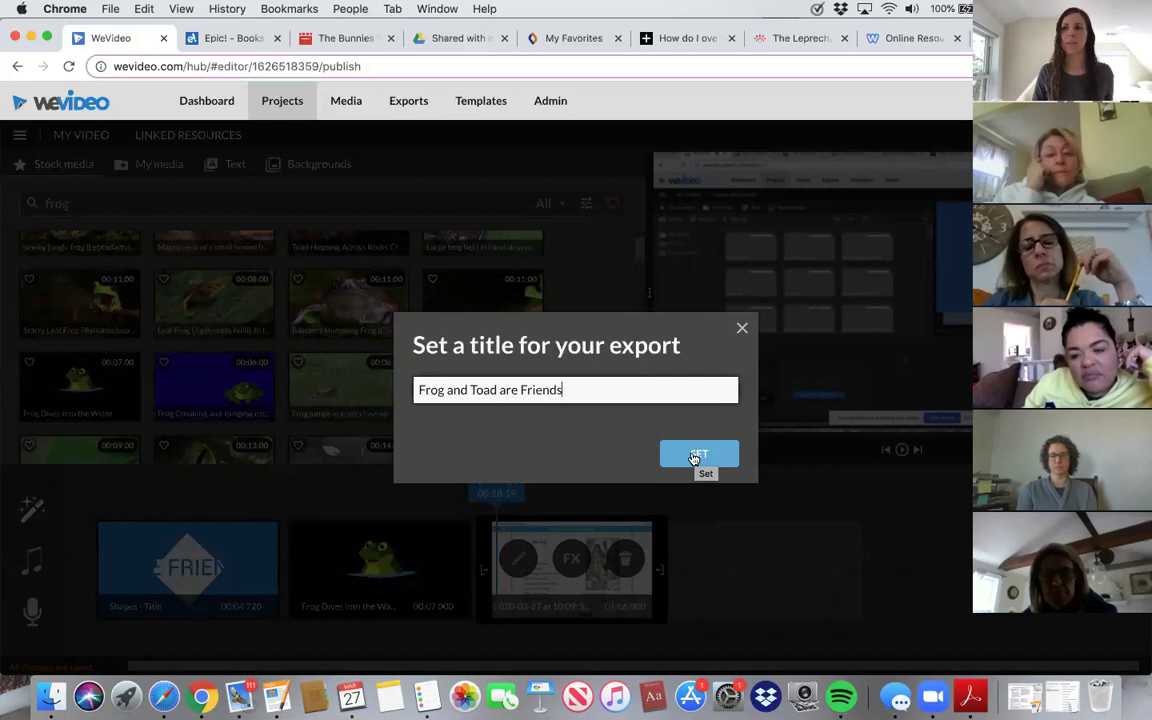
click(700, 456)
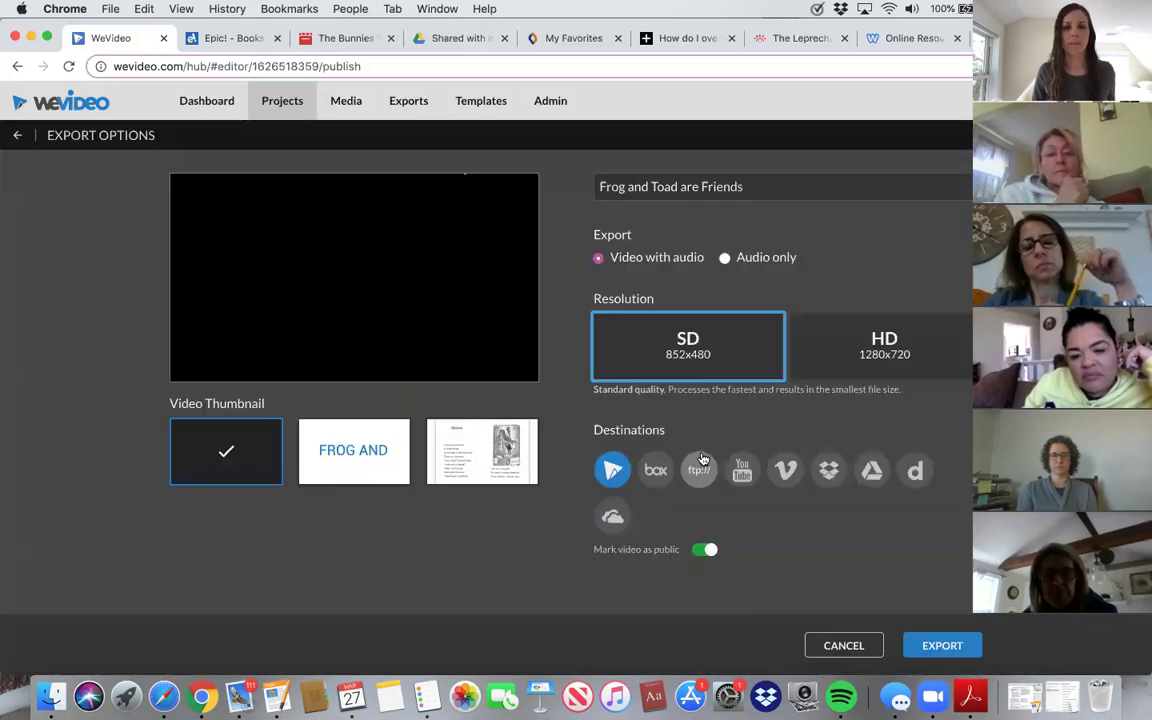
- Set the export resolution to HD 1280x720 and choose the "Spring" book page as the video thumbnail
click(886, 346)
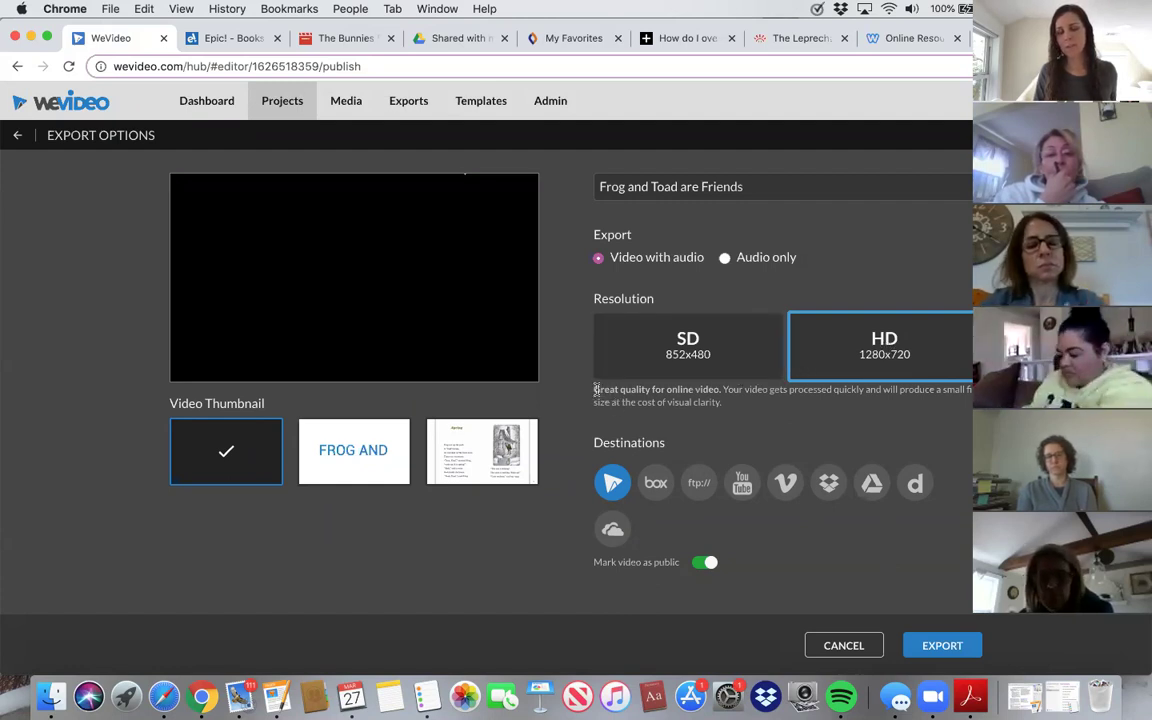
click(718, 366)
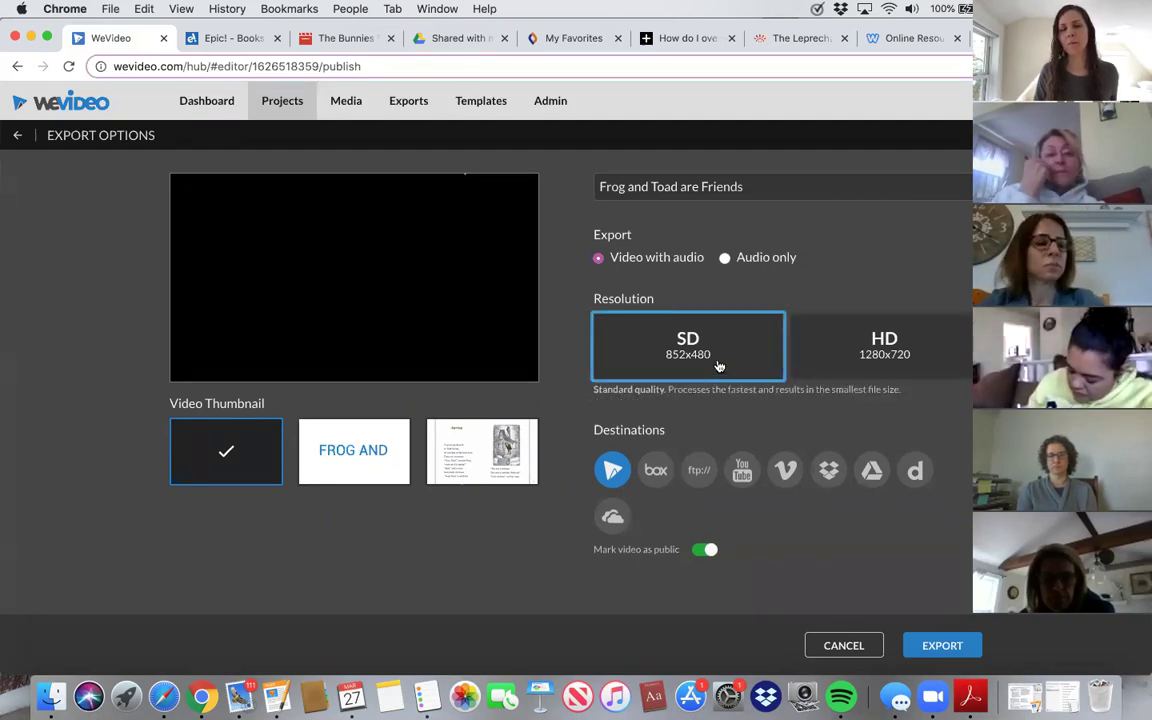
click(884, 342)
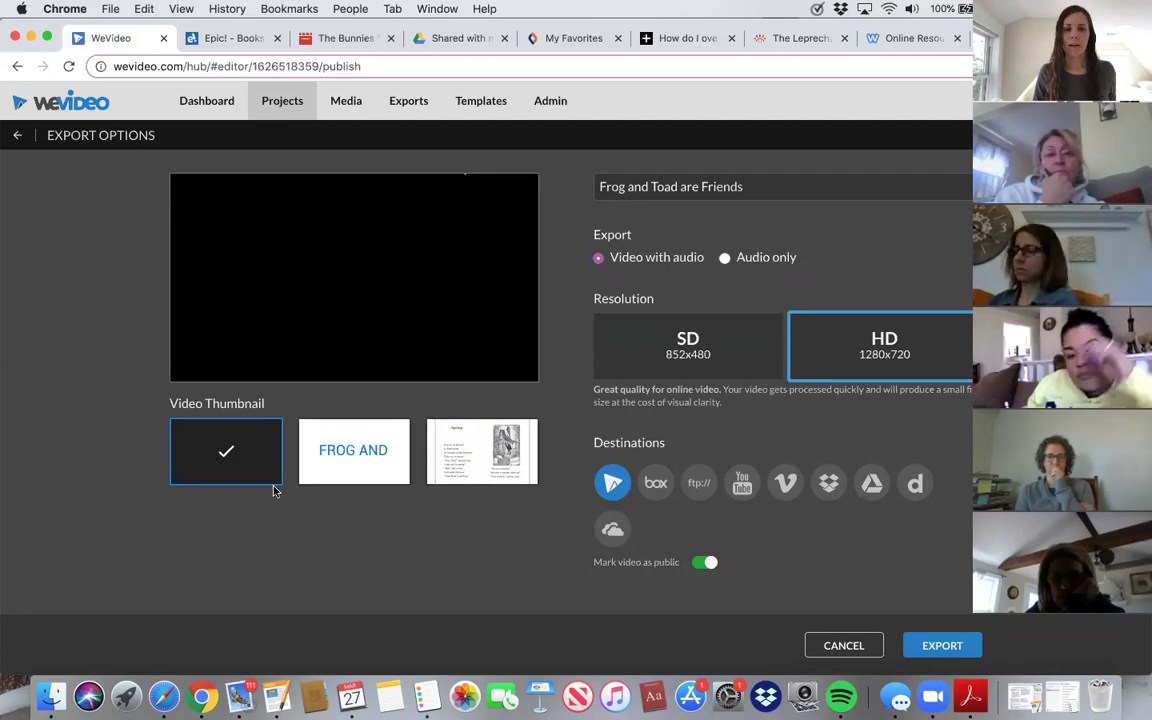
click(458, 456)
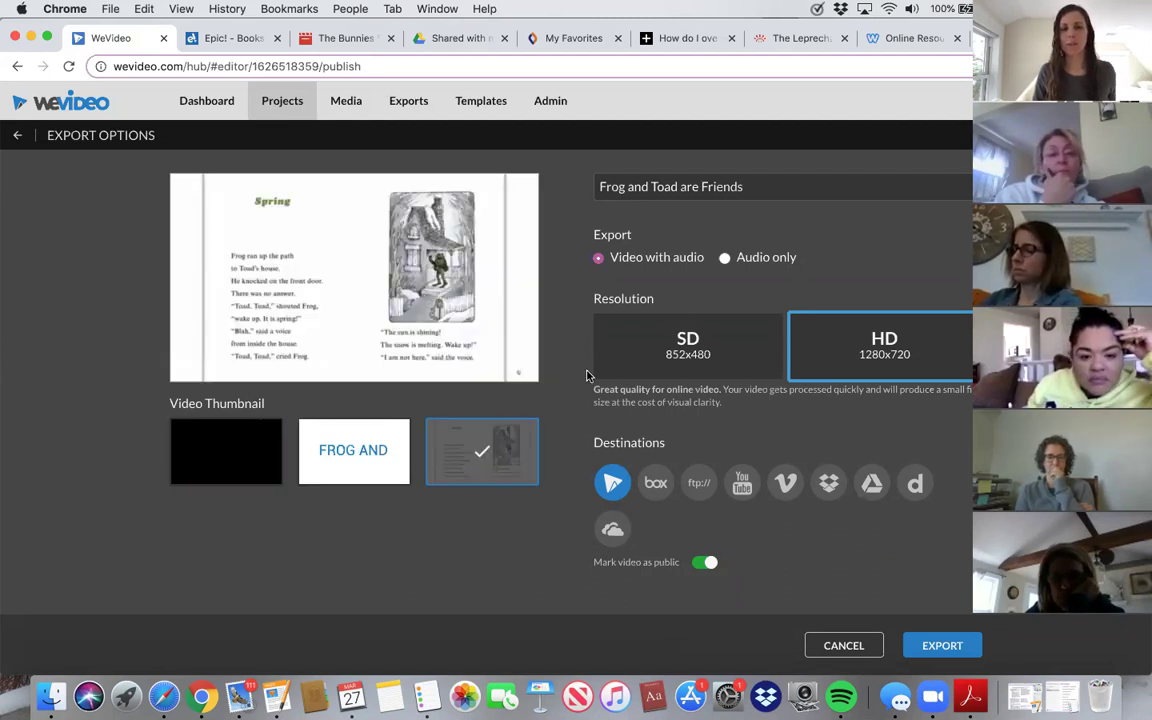
click(614, 487)
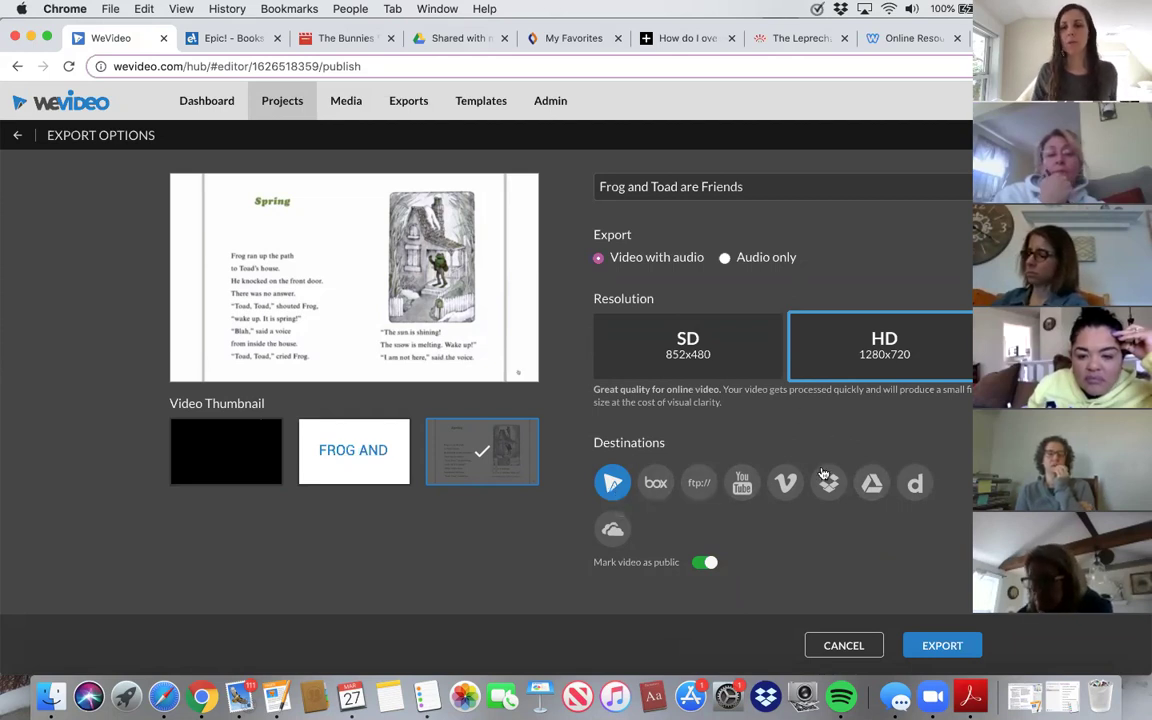
- Connect Google Drive as an export destination by allowing WeVideo access to the school Google account, and deselect that destination again
click(871, 485)
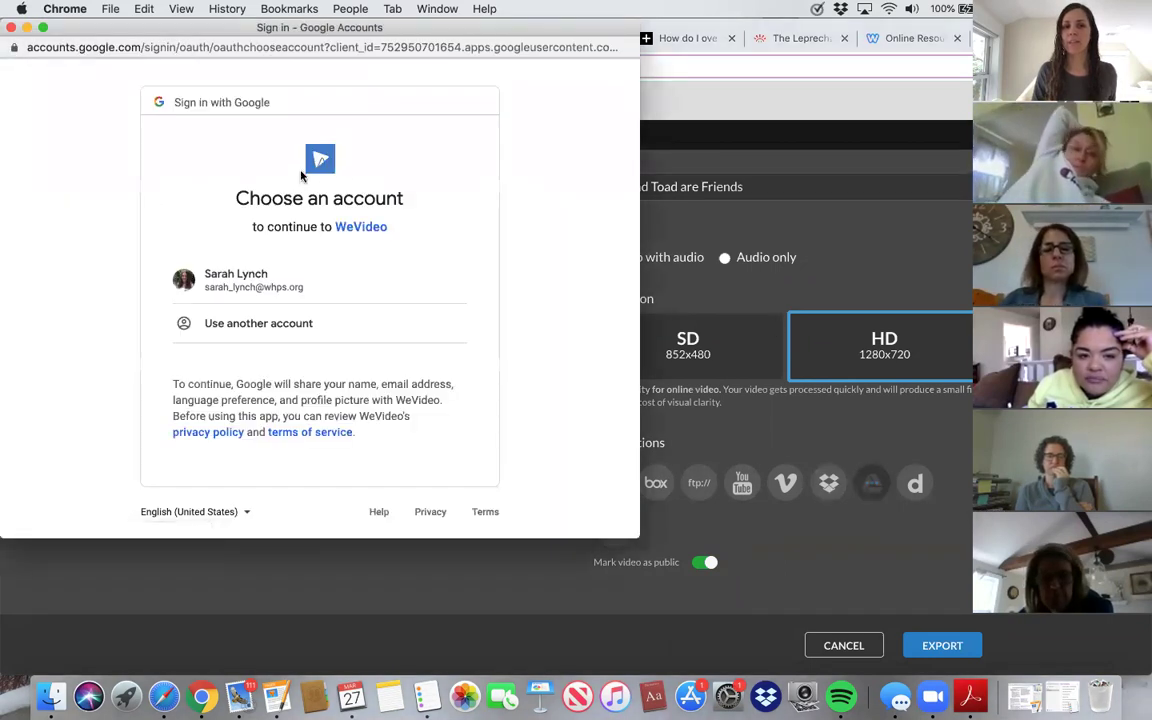
click(227, 290)
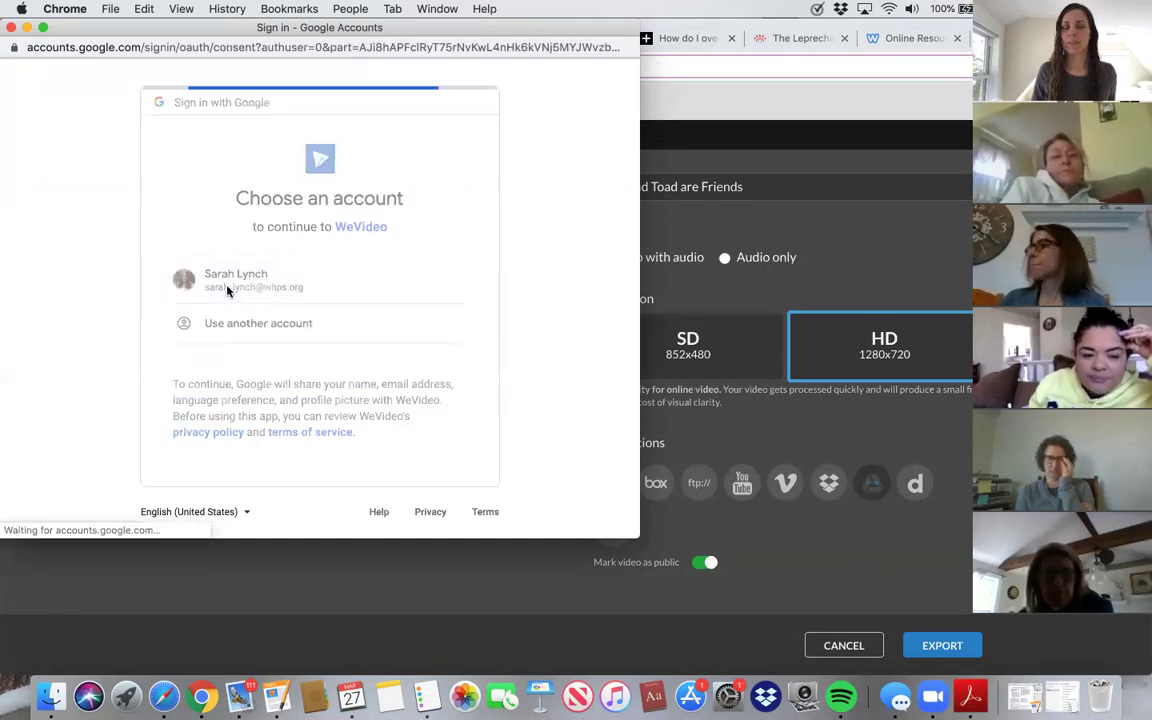
scroll(357, 362, down, 3)
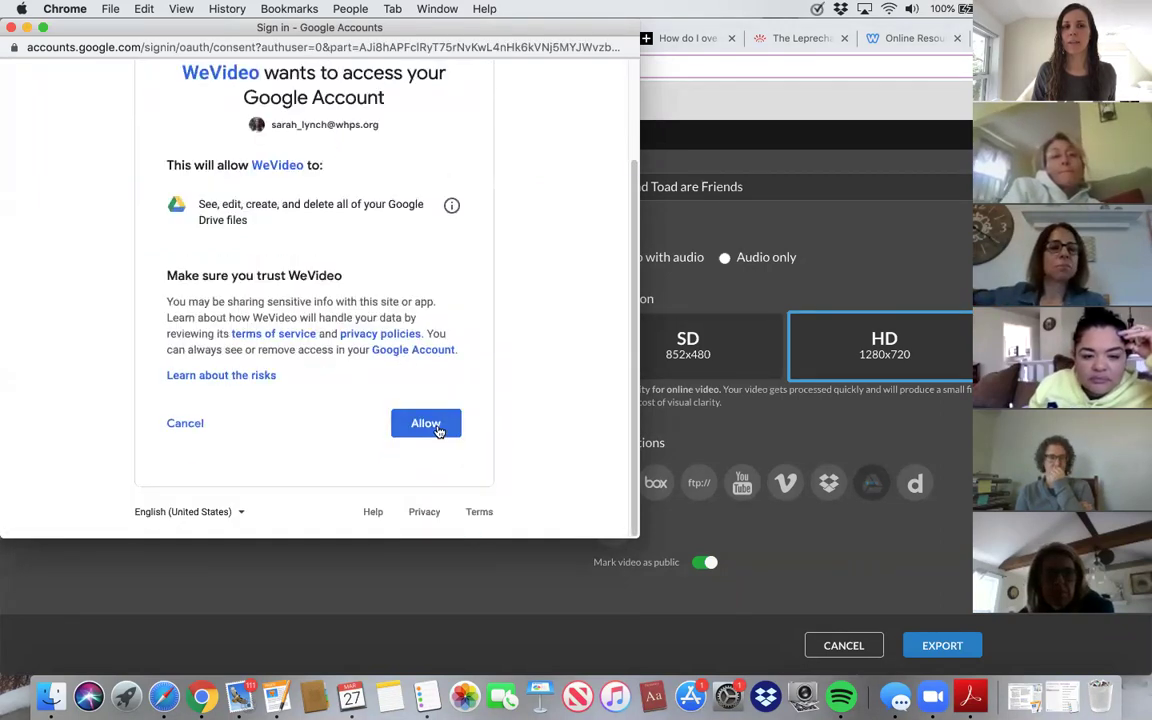
click(424, 424)
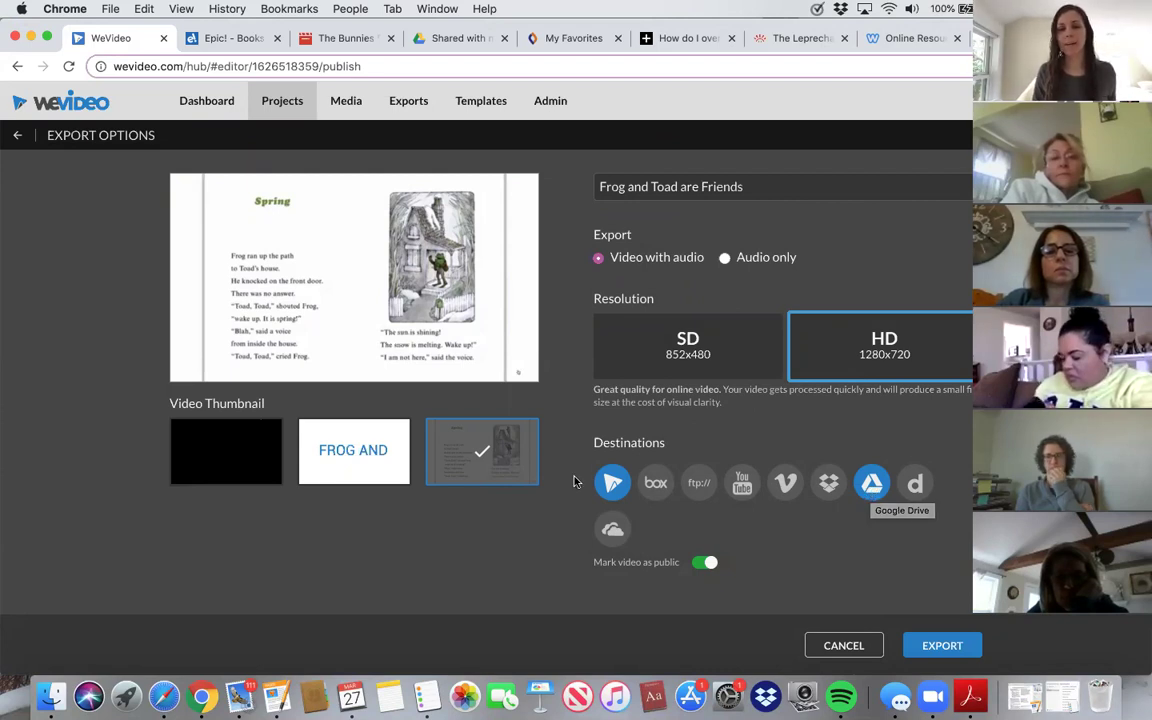
click(872, 487)
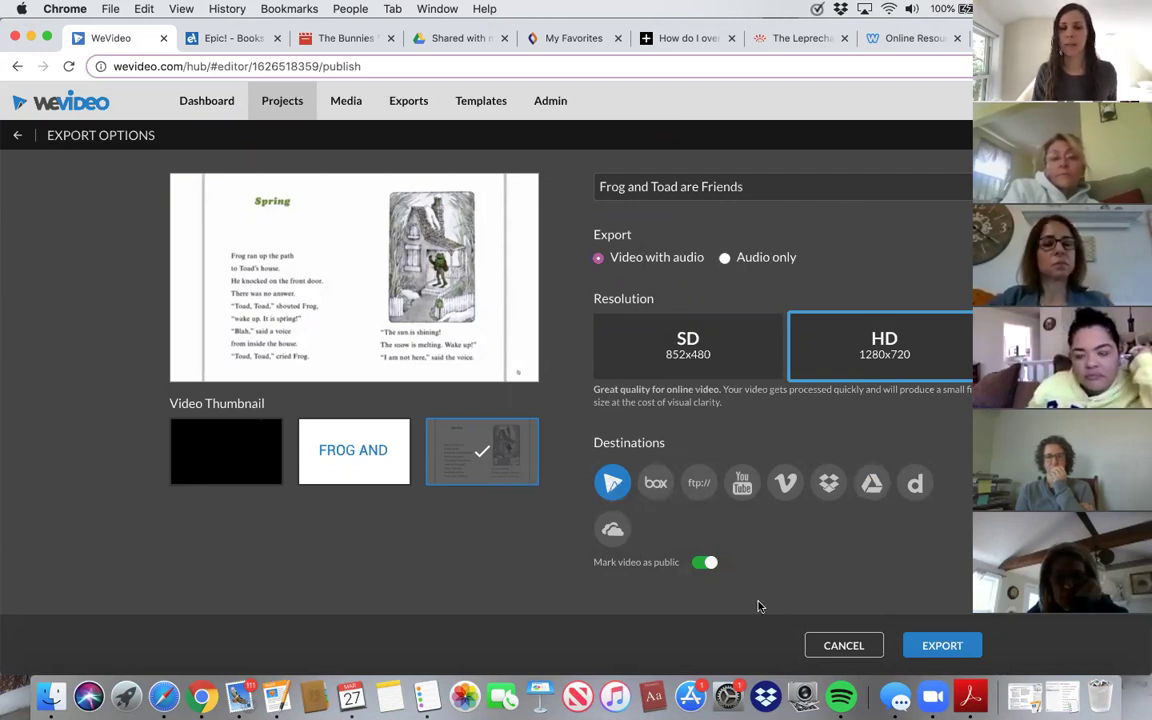
- Export the video to WeVideo and open the finished export's share link
click(946, 648)
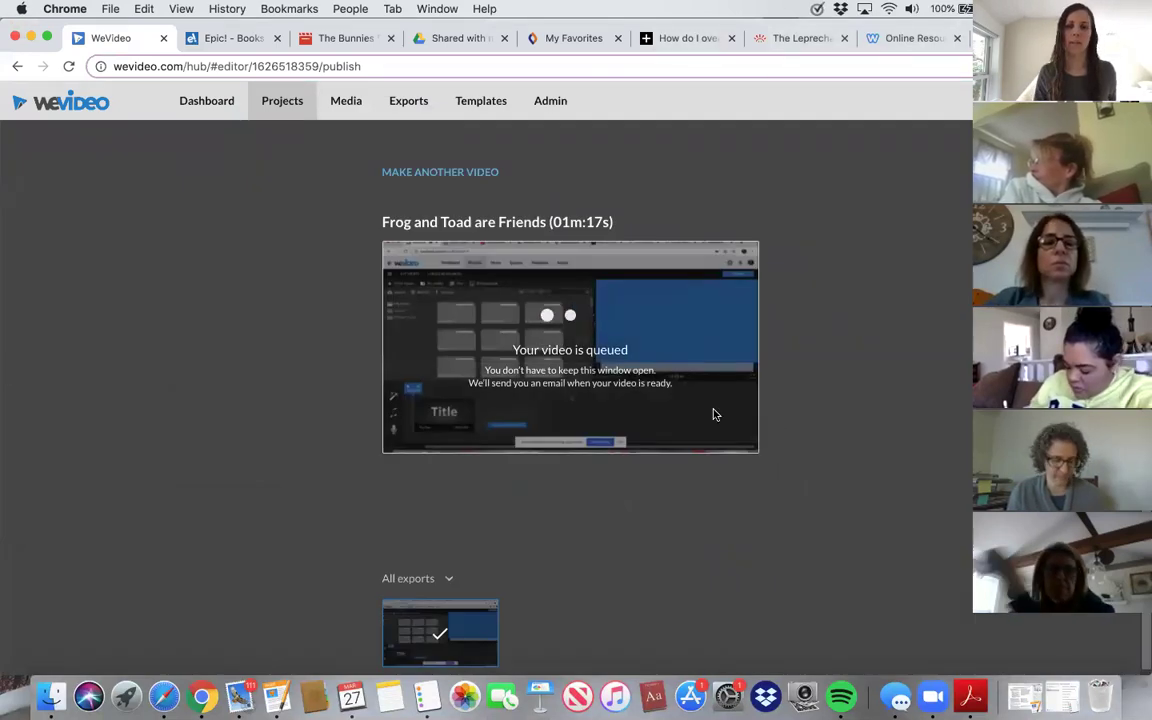
scroll(662, 395, down, 1)
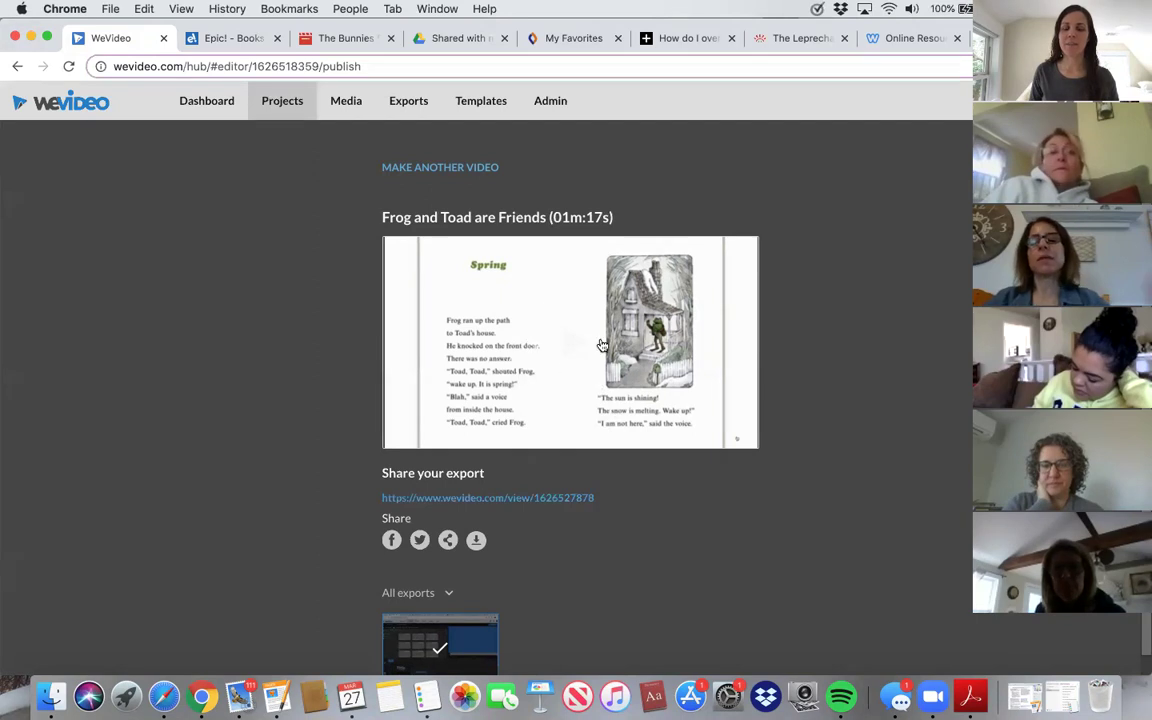
scroll(548, 378, down, 1)
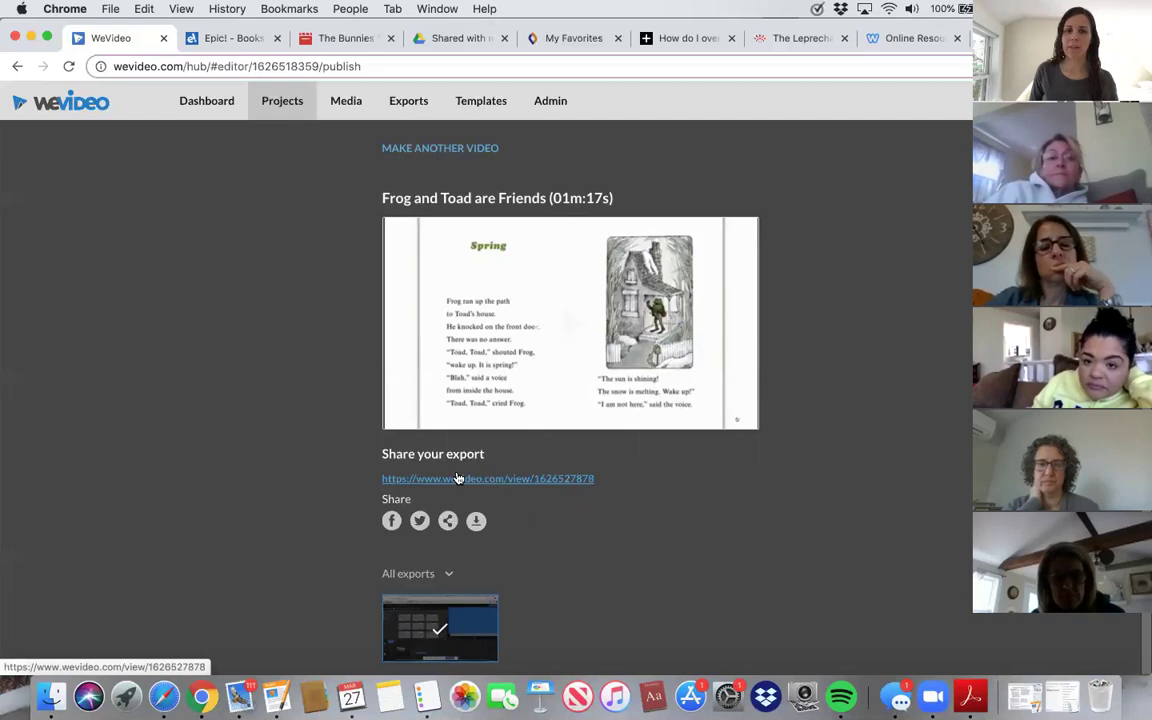
click(562, 484)
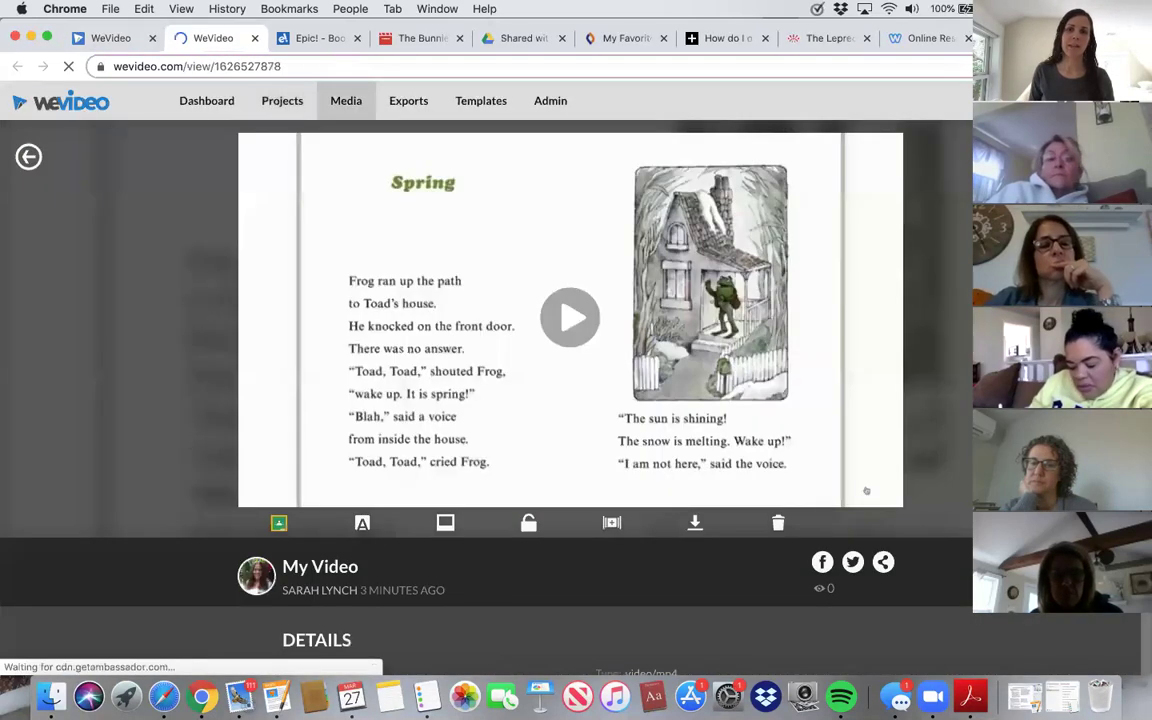